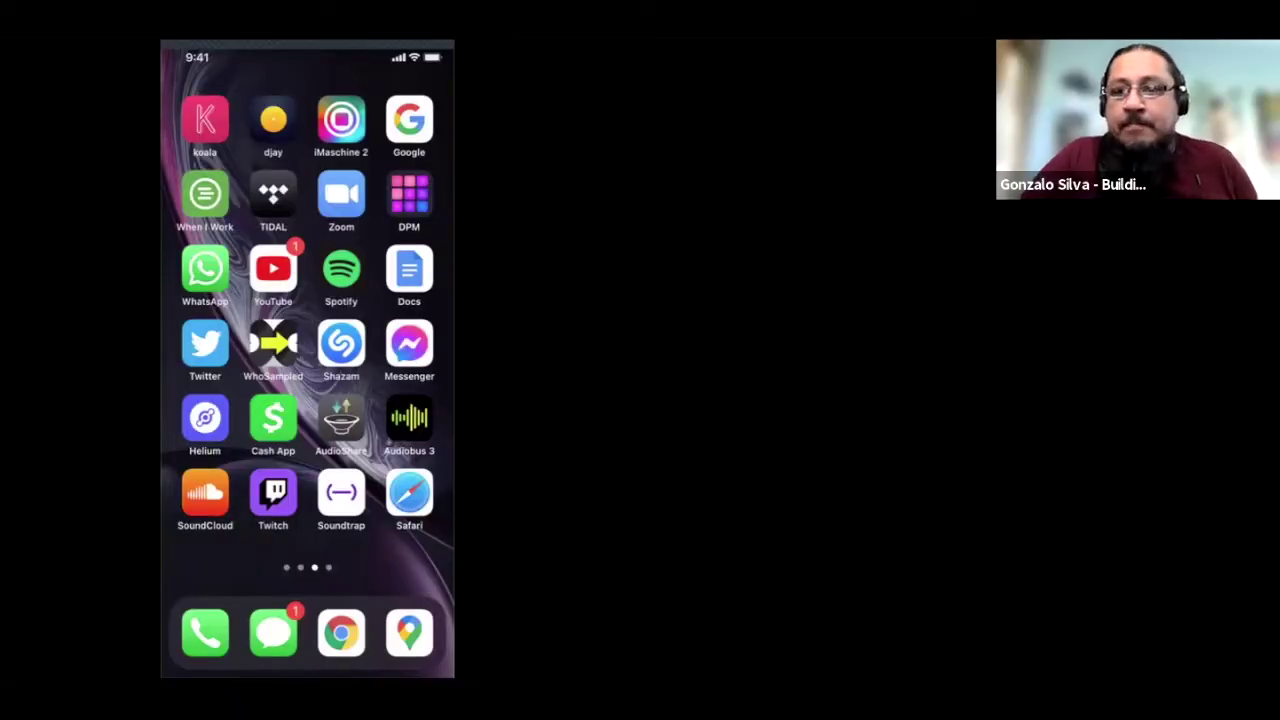
Step: Switch to Chrome, open Caustic's App Store listing from the search results, look through its screenshots and description, and close the listing
{"action": "key", "text": "super+Tab"}
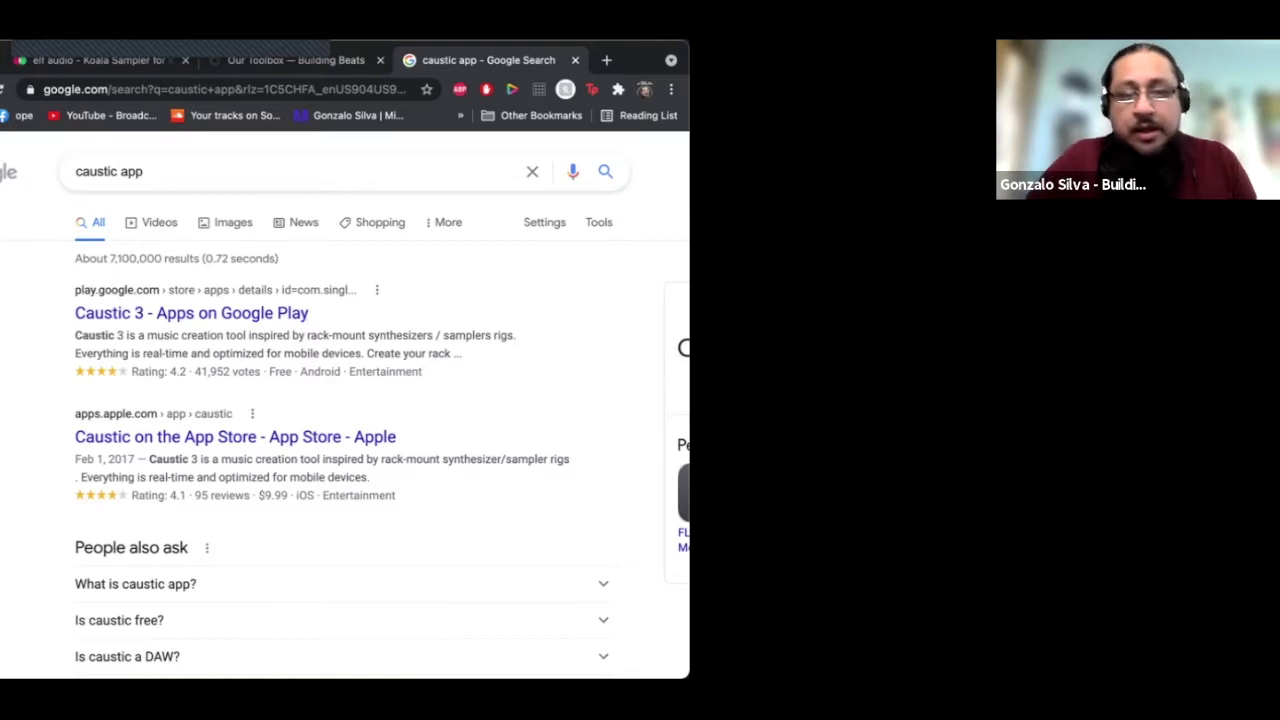
{"action": "scroll", "coordinate": [235, 386], "scroll_direction": "down", "scroll_amount": 1}
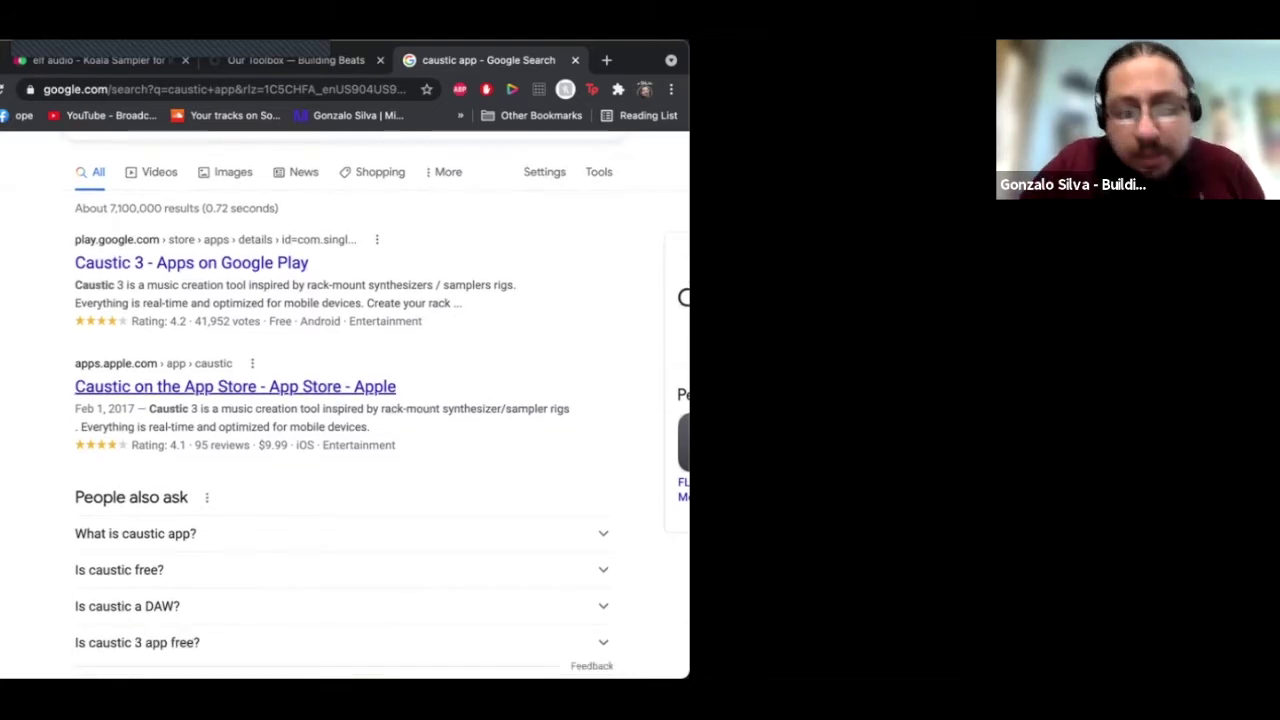
{"action": "left_click", "coordinate": [235, 386]}
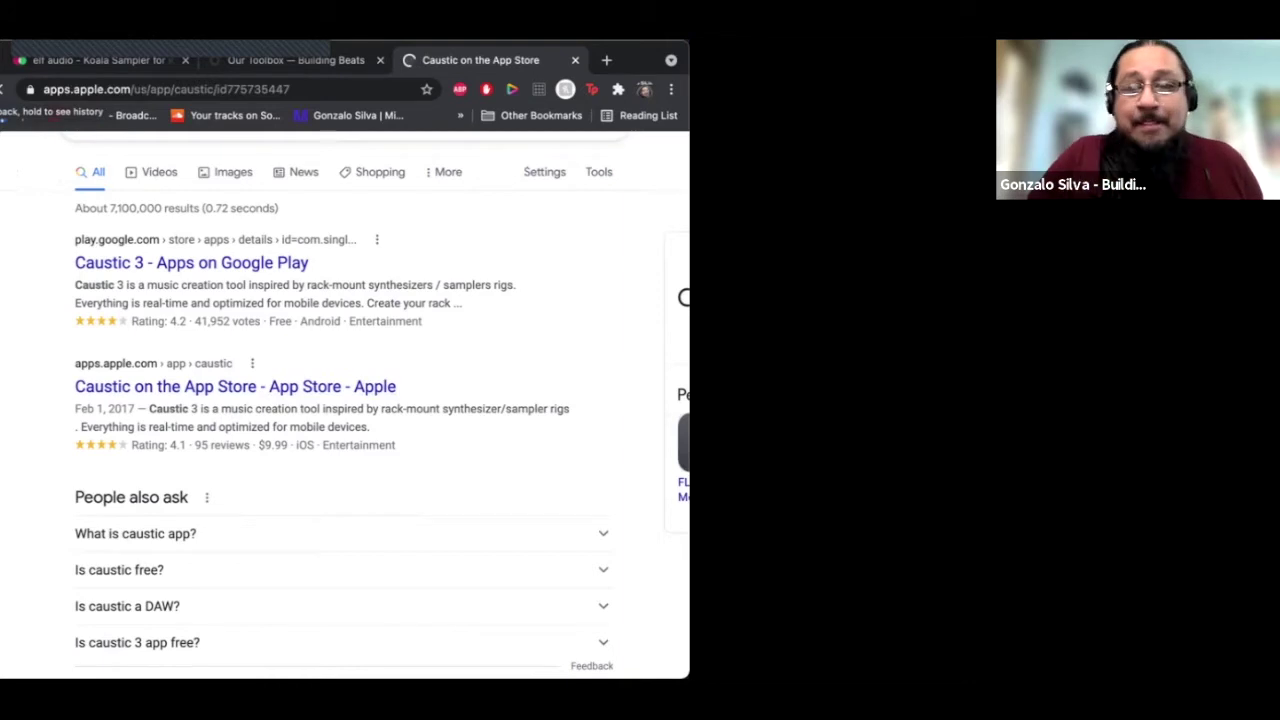
{"action": "scroll", "coordinate": [345, 400], "scroll_direction": "down", "scroll_amount": 3}
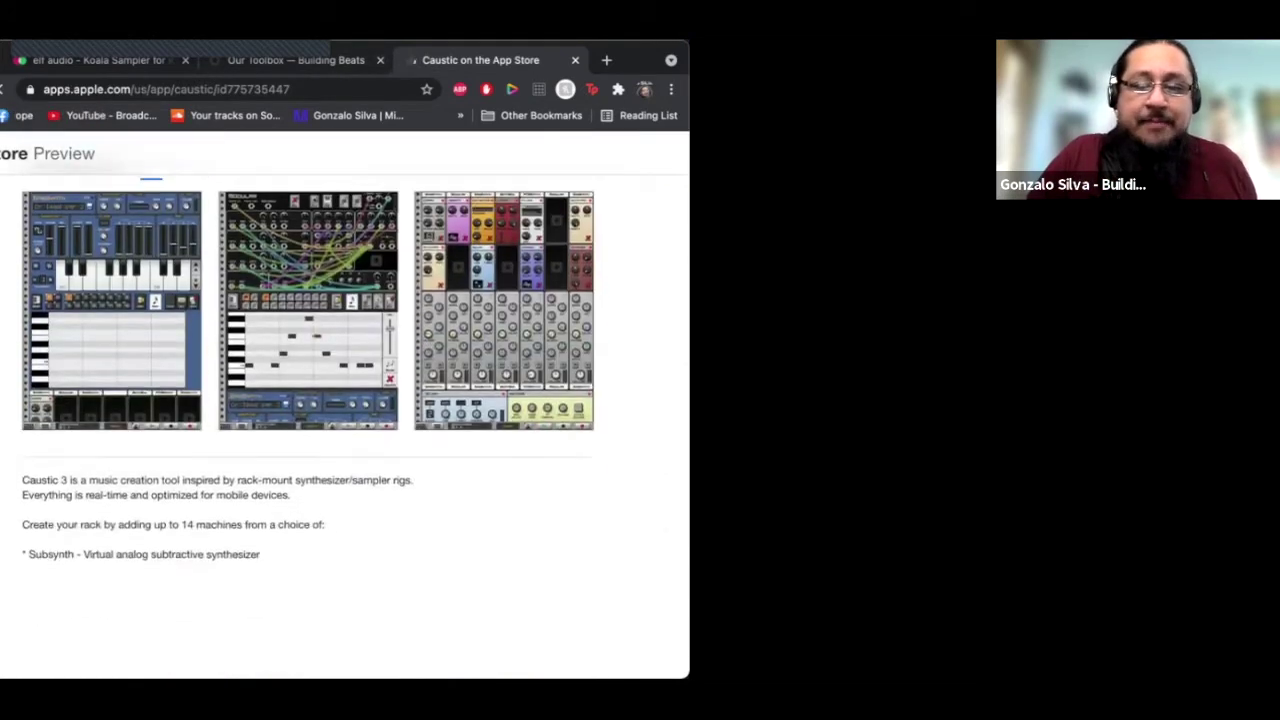
{"action": "scroll", "coordinate": [345, 400], "scroll_direction": "down", "scroll_amount": 1}
{"action": "scroll", "coordinate": [345, 400], "scroll_direction": "up", "scroll_amount": 2}
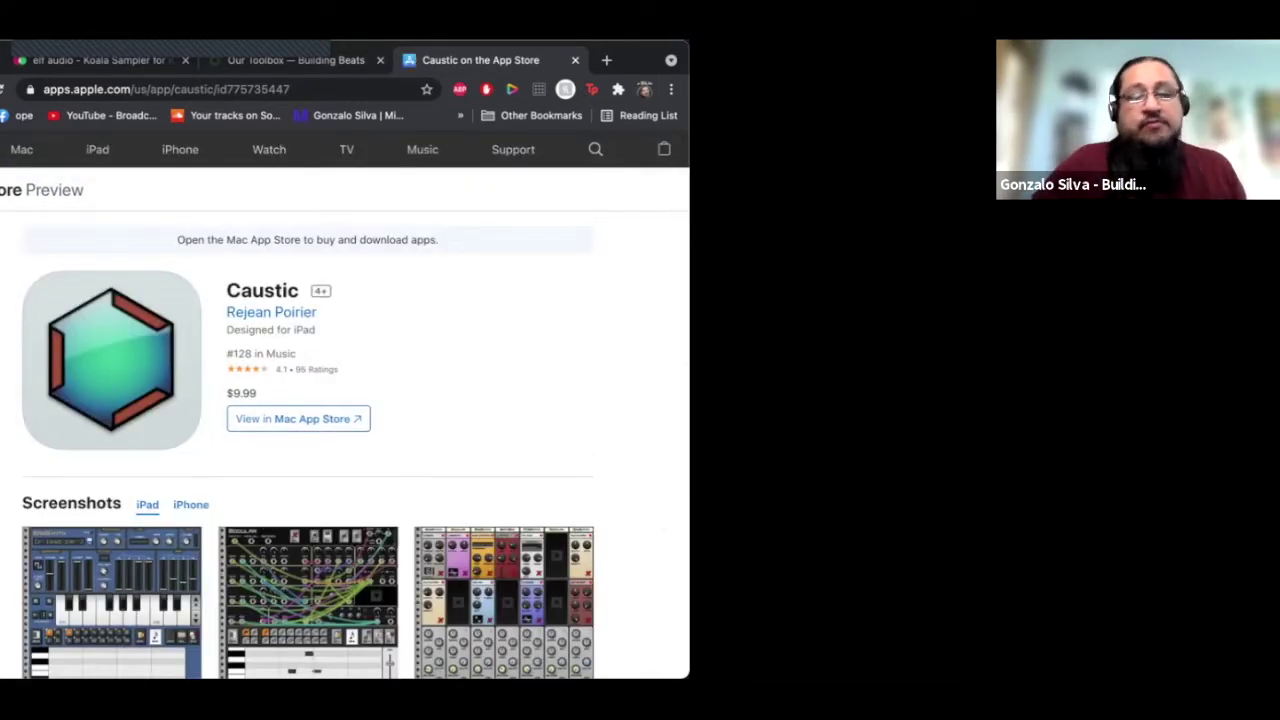
{"action": "scroll", "coordinate": [345, 420], "scroll_direction": "down", "scroll_amount": 5}
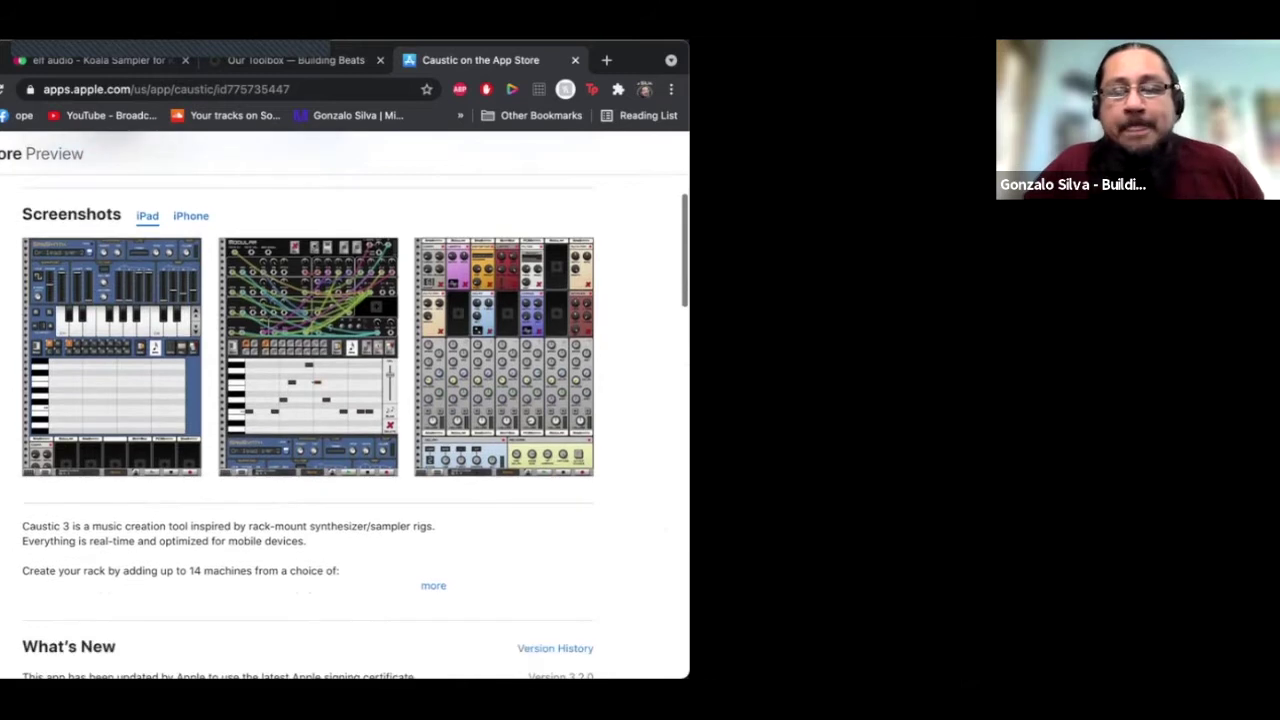
{"action": "scroll", "coordinate": [345, 420], "scroll_direction": "down", "scroll_amount": 1}
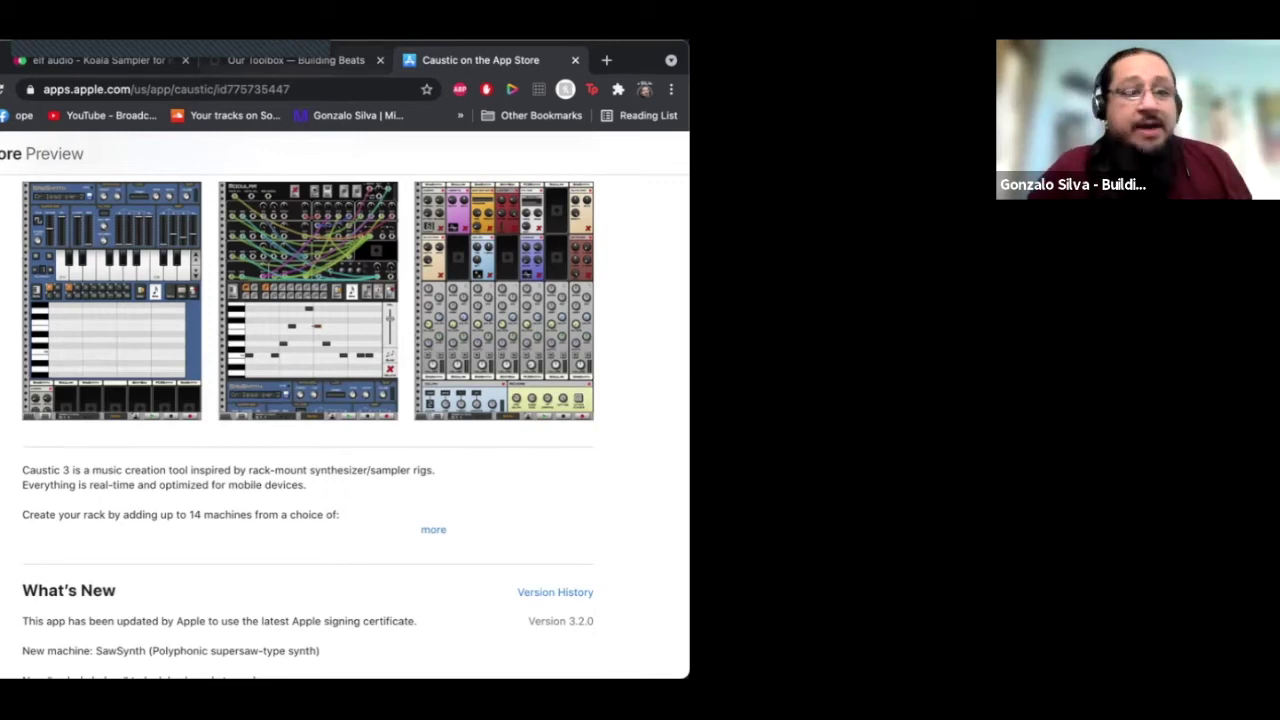
{"action": "left_click", "coordinate": [575, 60]}
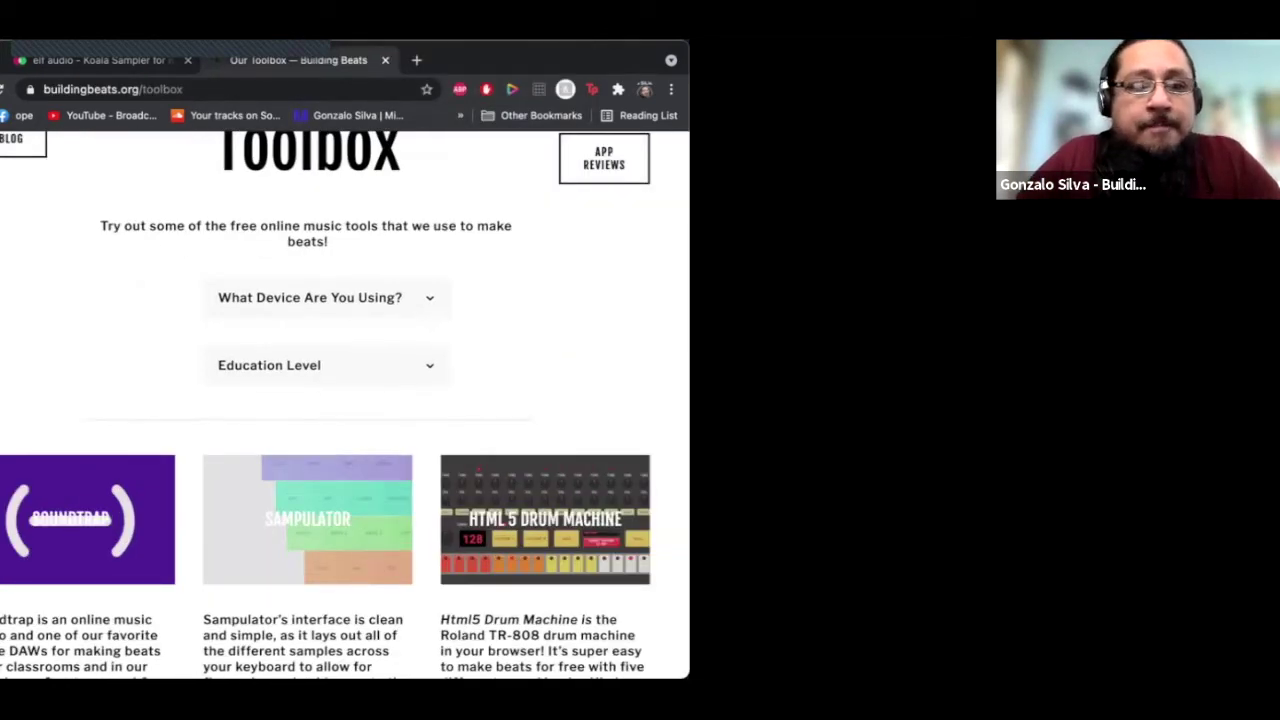
Step: Look through the Building Beats Toolbox page's free music tools, from Soundtrap down to the Koala and AudioSauna entries
{"action": "scroll", "coordinate": [326, 404], "scroll_direction": "down", "scroll_amount": 2}
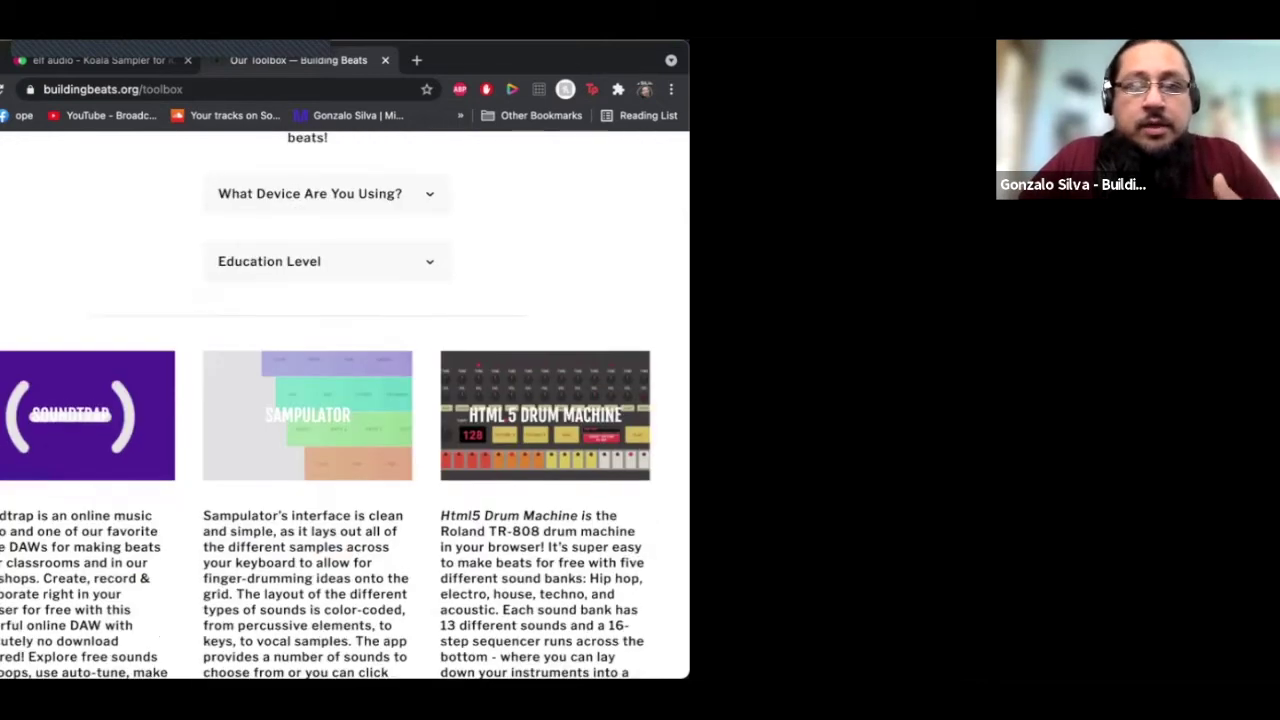
{"action": "scroll", "coordinate": [326, 404], "scroll_direction": "up", "scroll_amount": 5}
{"action": "scroll", "coordinate": [326, 404], "scroll_direction": "up", "scroll_amount": 1}
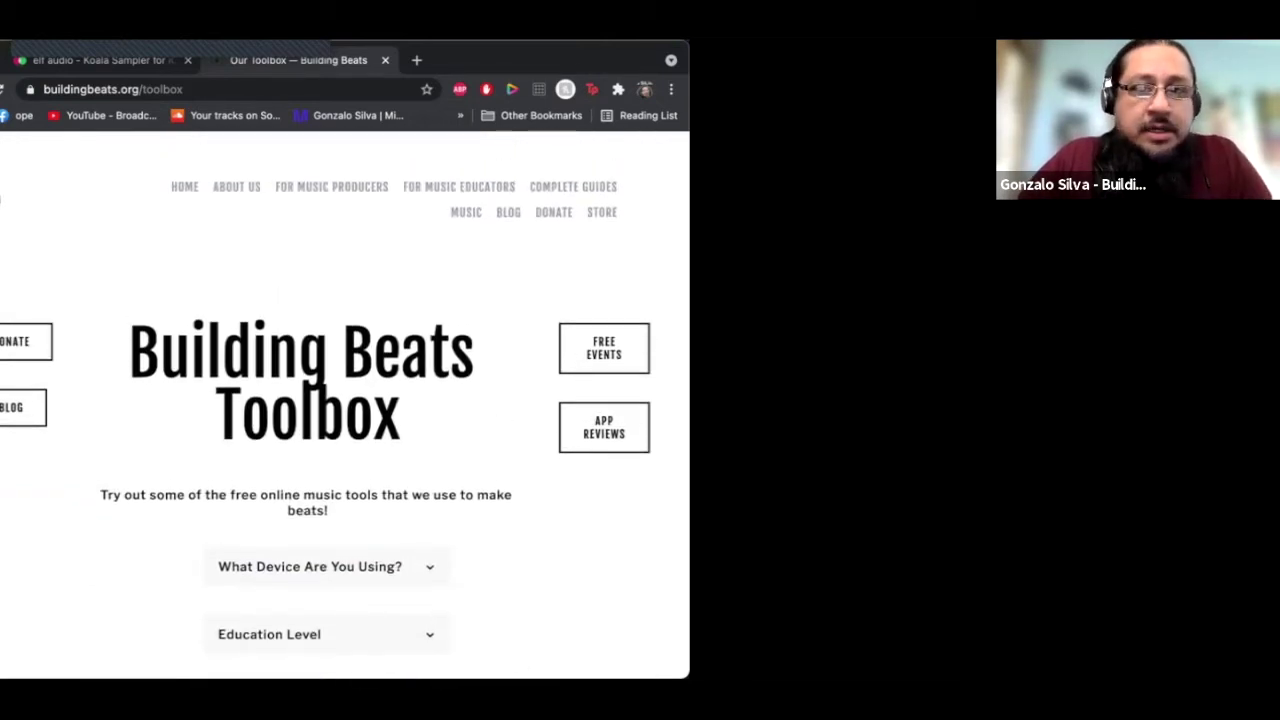
{"action": "scroll", "coordinate": [326, 404], "scroll_direction": "down", "scroll_amount": 4}
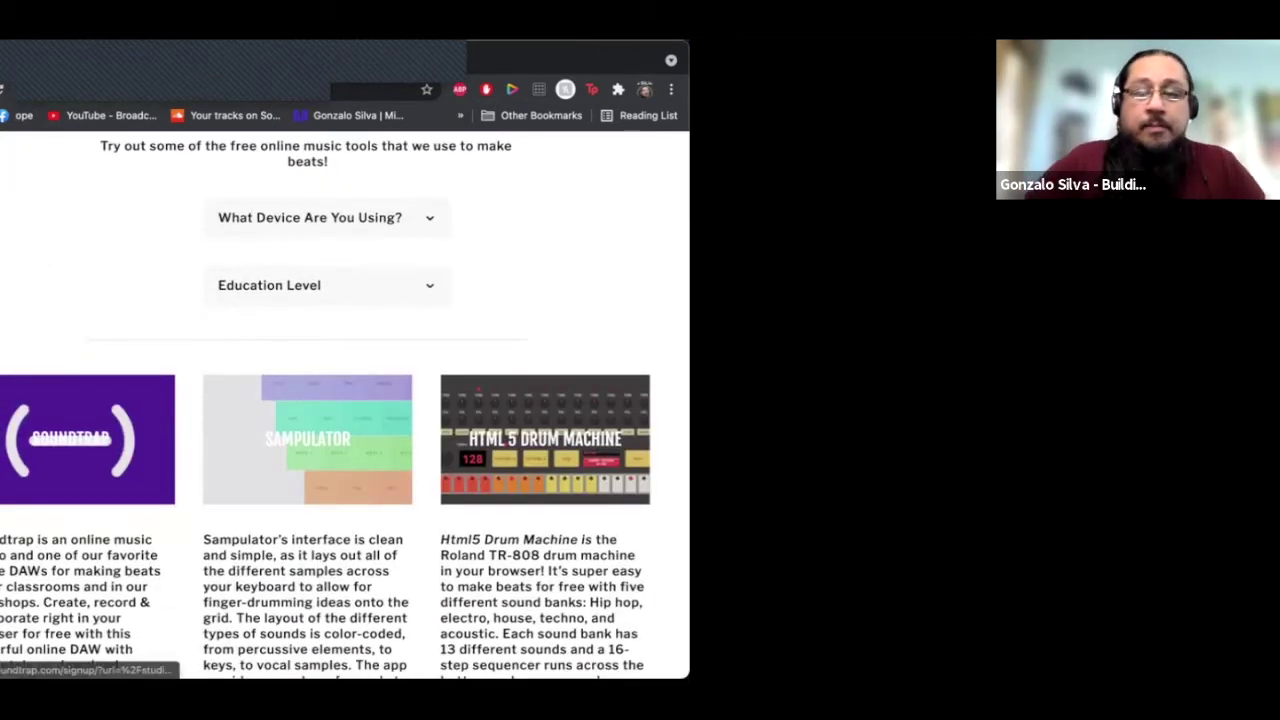
{"action": "scroll", "coordinate": [326, 404], "scroll_direction": "down", "scroll_amount": 3}
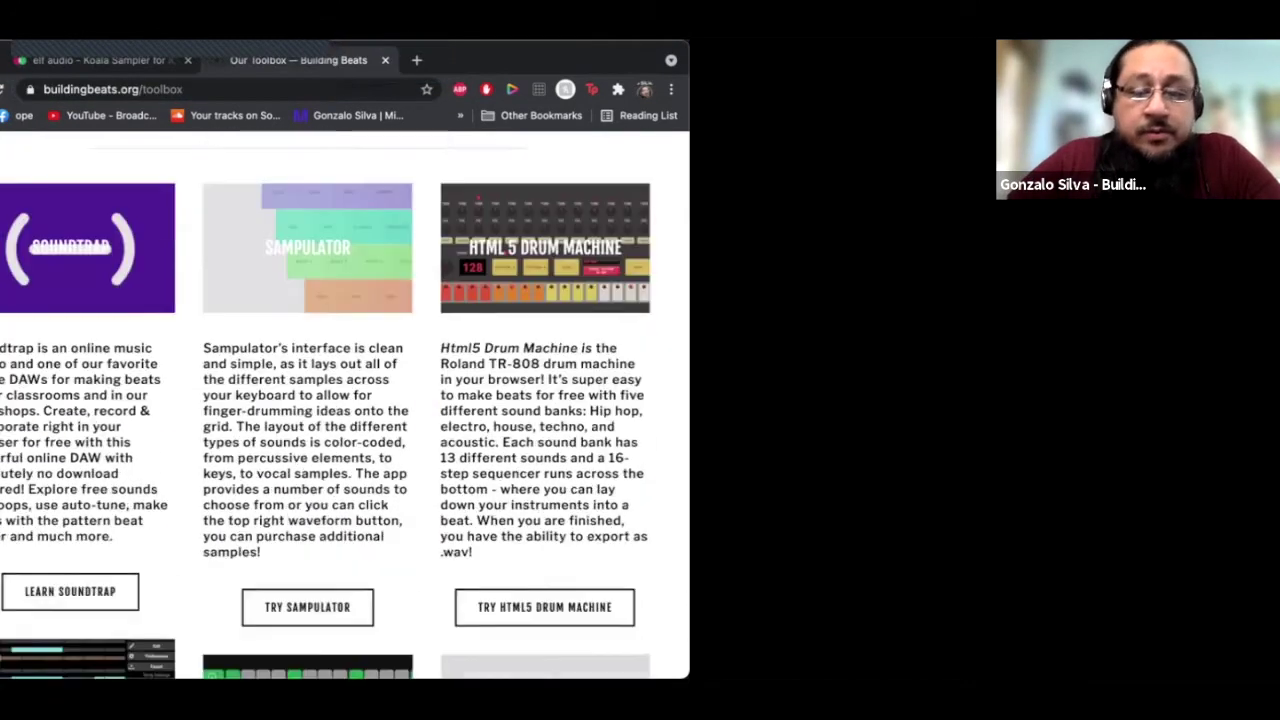
{"action": "scroll", "coordinate": [326, 404], "scroll_direction": "down", "scroll_amount": 1}
{"action": "left_click", "coordinate": [113, 89]}
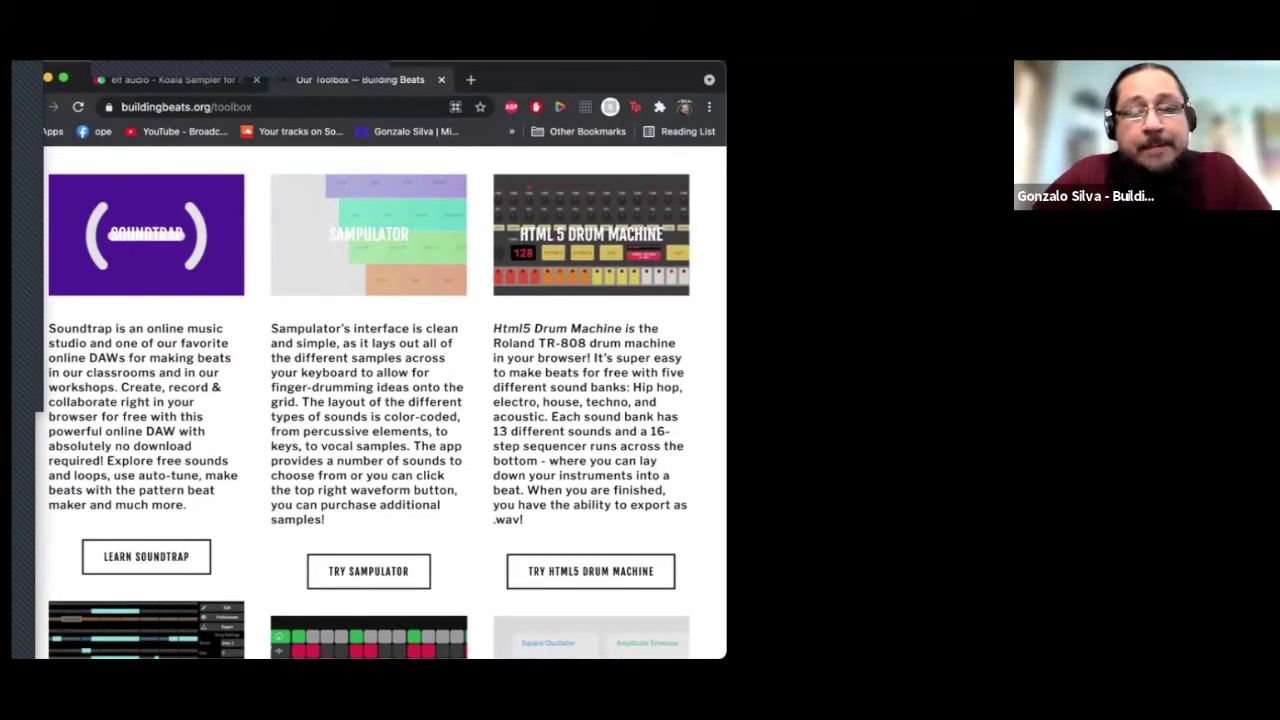
{"action": "scroll", "coordinate": [369, 400], "scroll_direction": "down", "scroll_amount": 5}
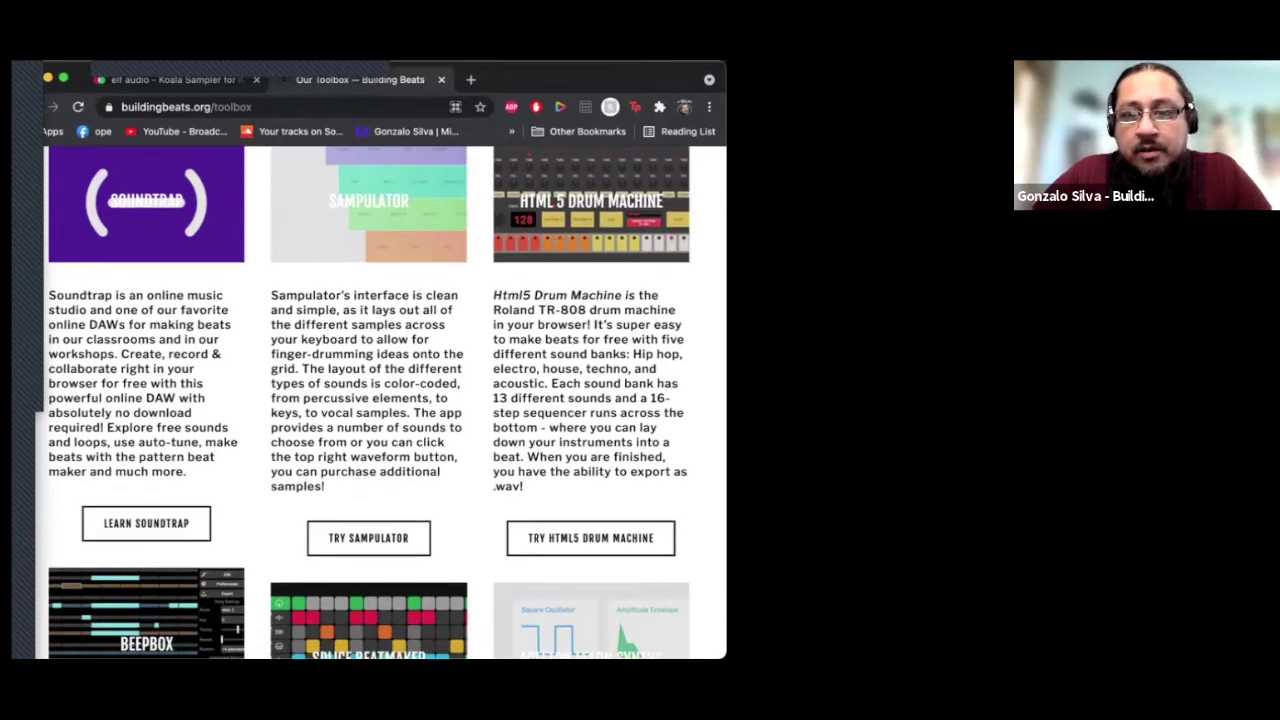
{"action": "scroll", "coordinate": [369, 400], "scroll_direction": "down", "scroll_amount": 7}
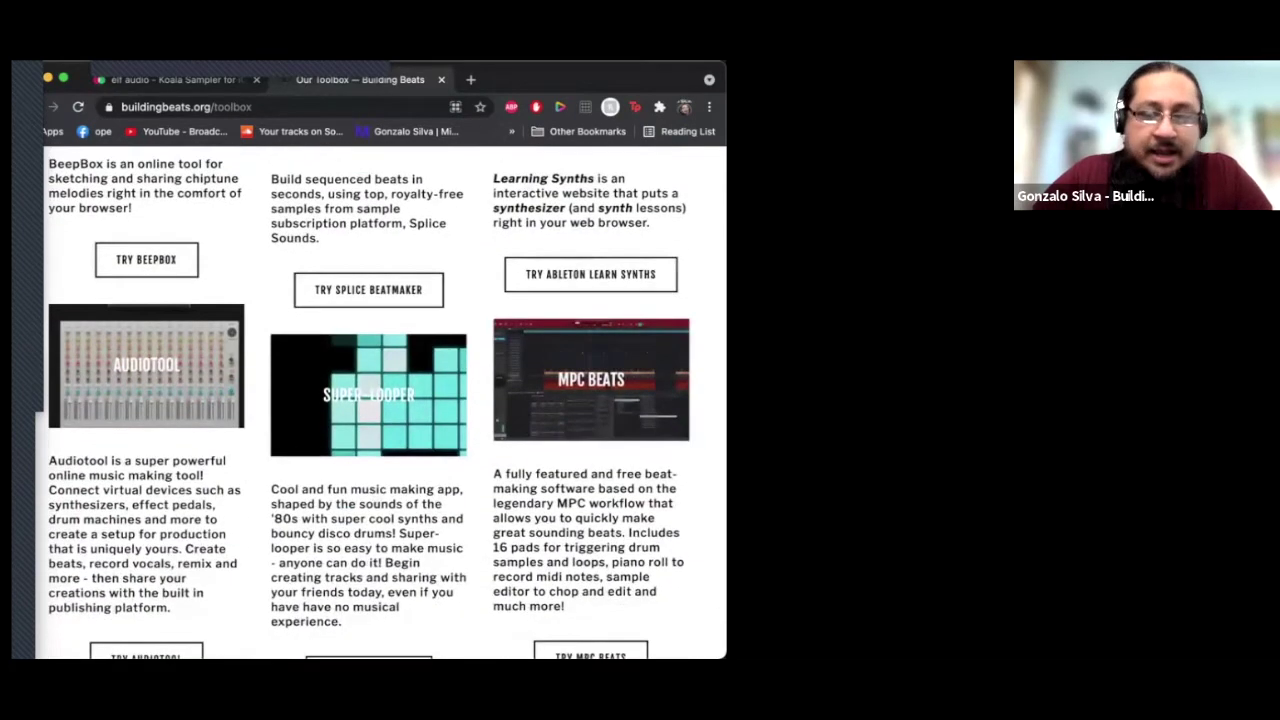
{"action": "scroll", "coordinate": [369, 400], "scroll_direction": "down", "scroll_amount": 20}
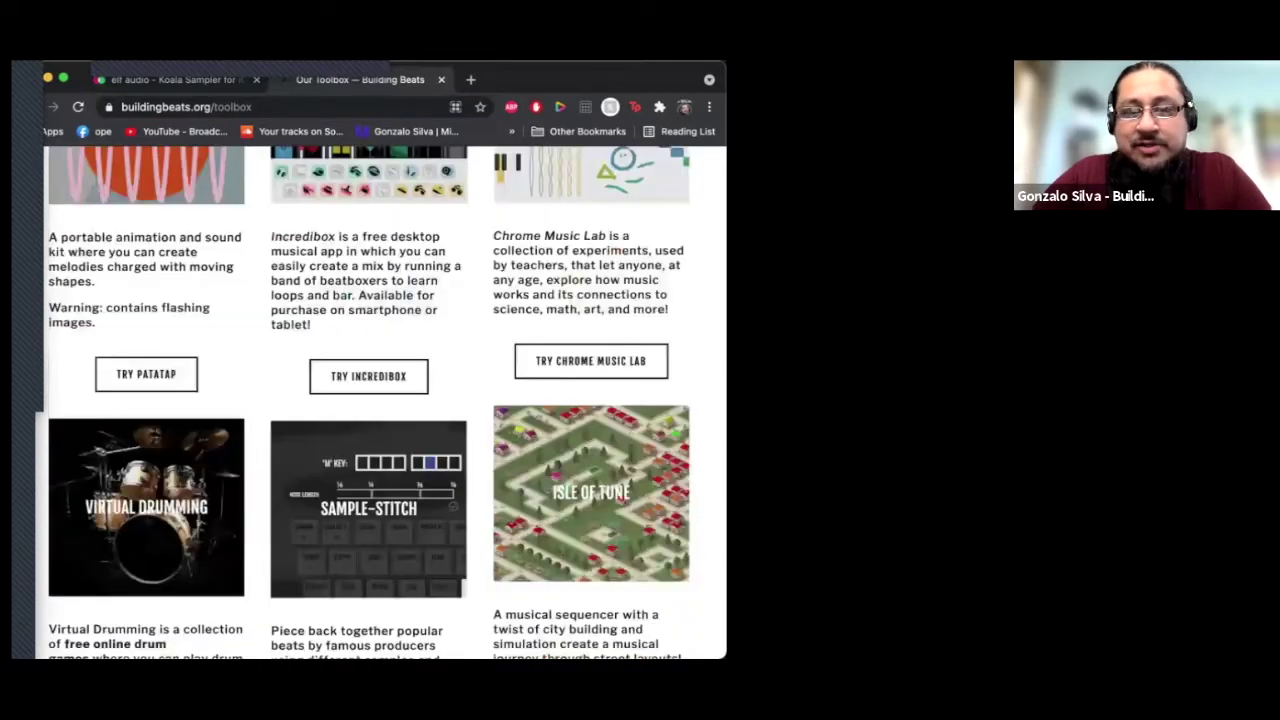
{"action": "scroll", "coordinate": [369, 400], "scroll_direction": "up", "scroll_amount": 4}
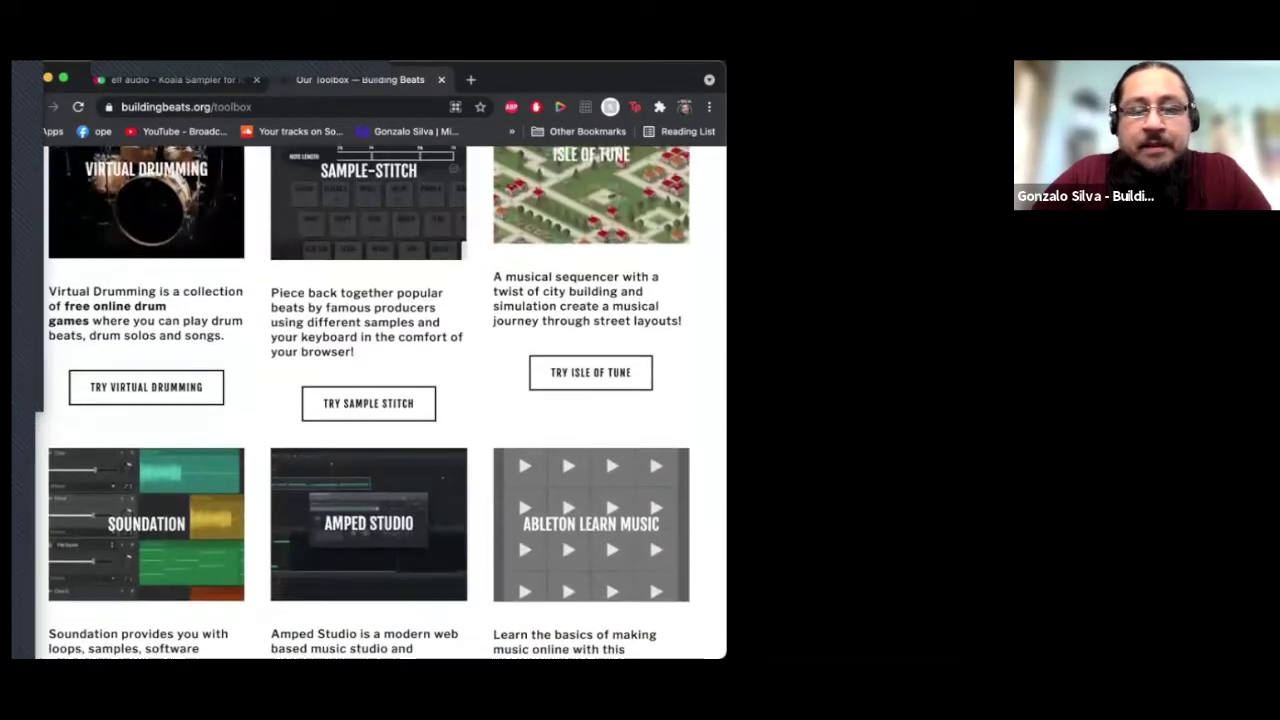
{"action": "scroll", "coordinate": [369, 400], "scroll_direction": "down", "scroll_amount": 12}
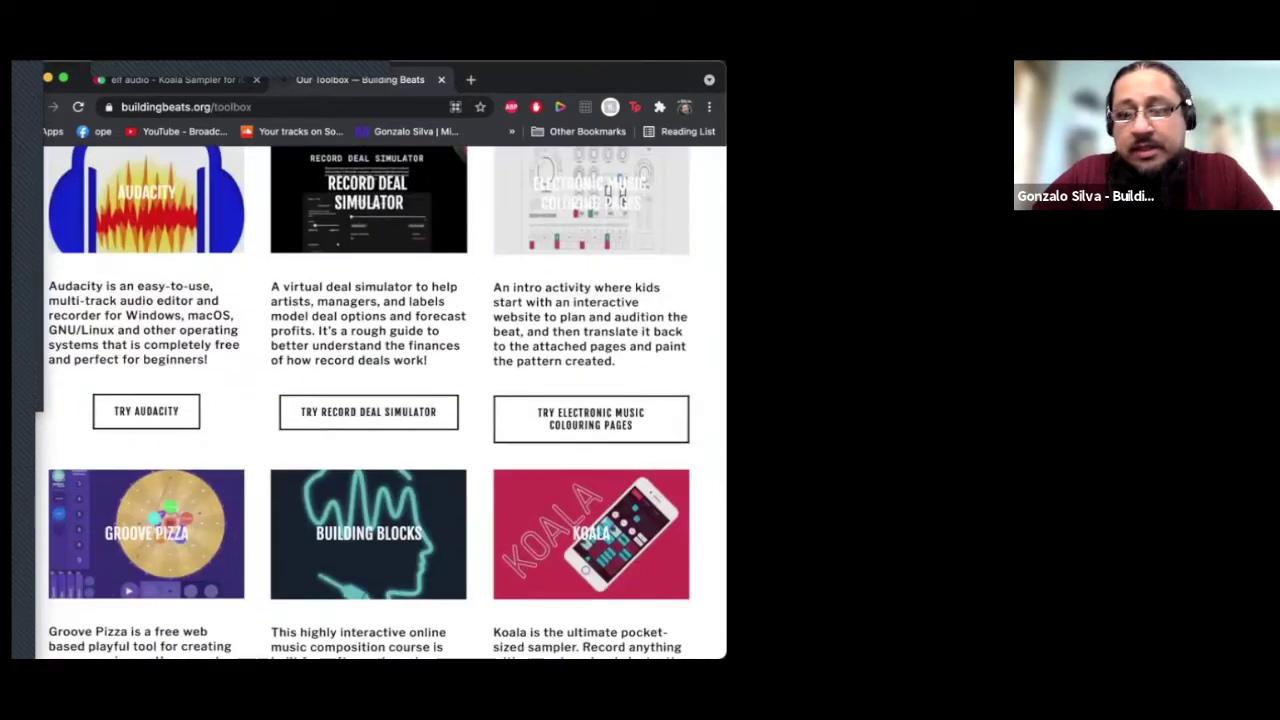
{"action": "scroll", "coordinate": [369, 400], "scroll_direction": "down", "scroll_amount": 5}
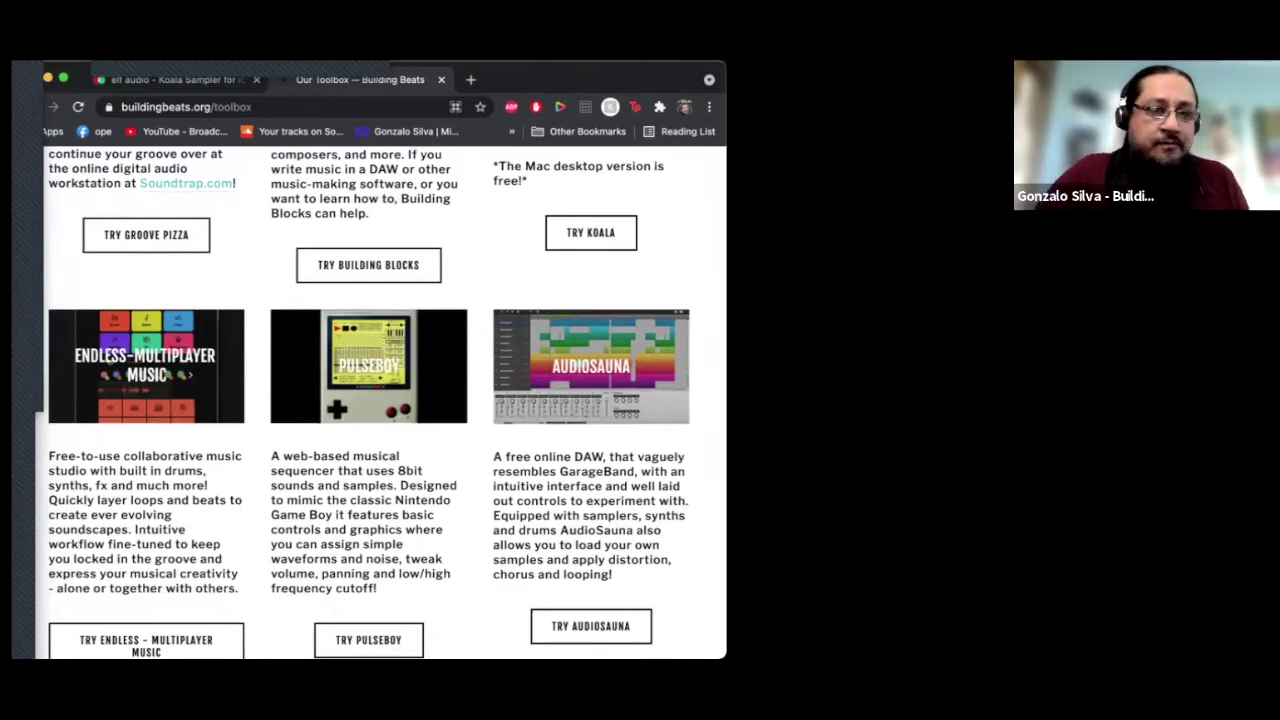
Step: Load soundtrap.com in a new browser tab alongside the Toolbox page
{"action": "left_click", "coordinate": [470, 79]}
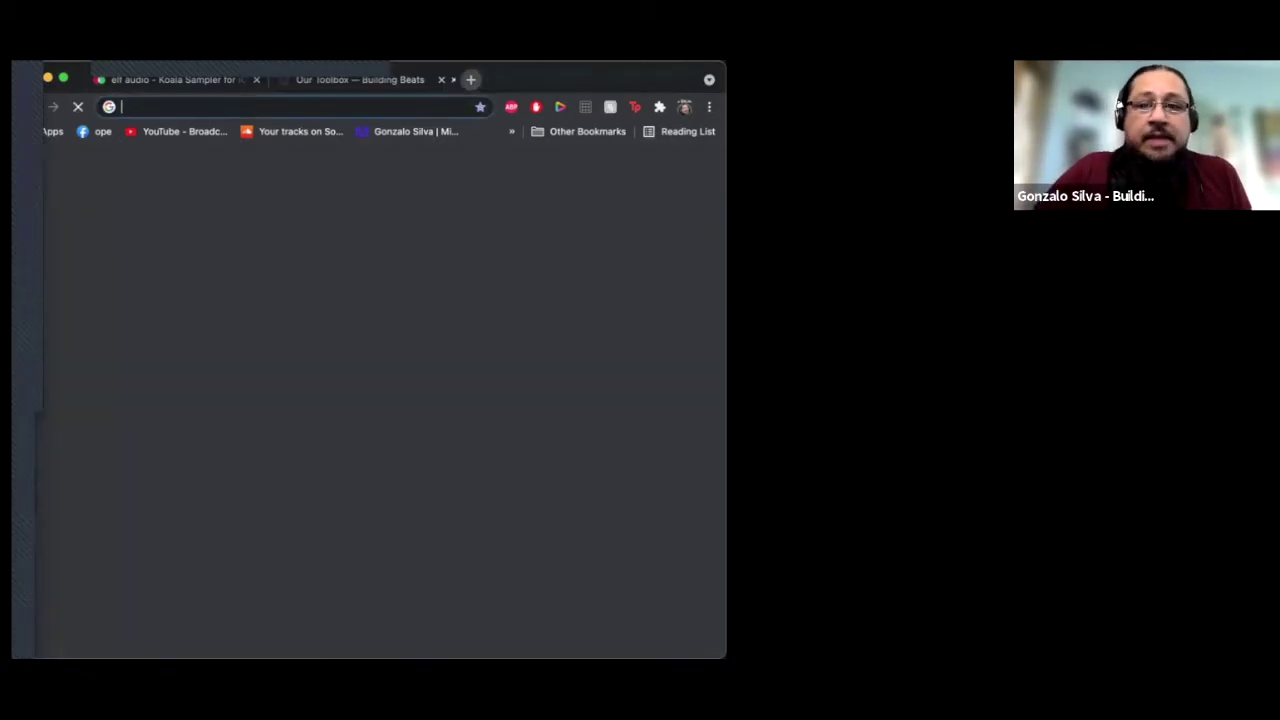
{"action": "type", "text": "bul"}
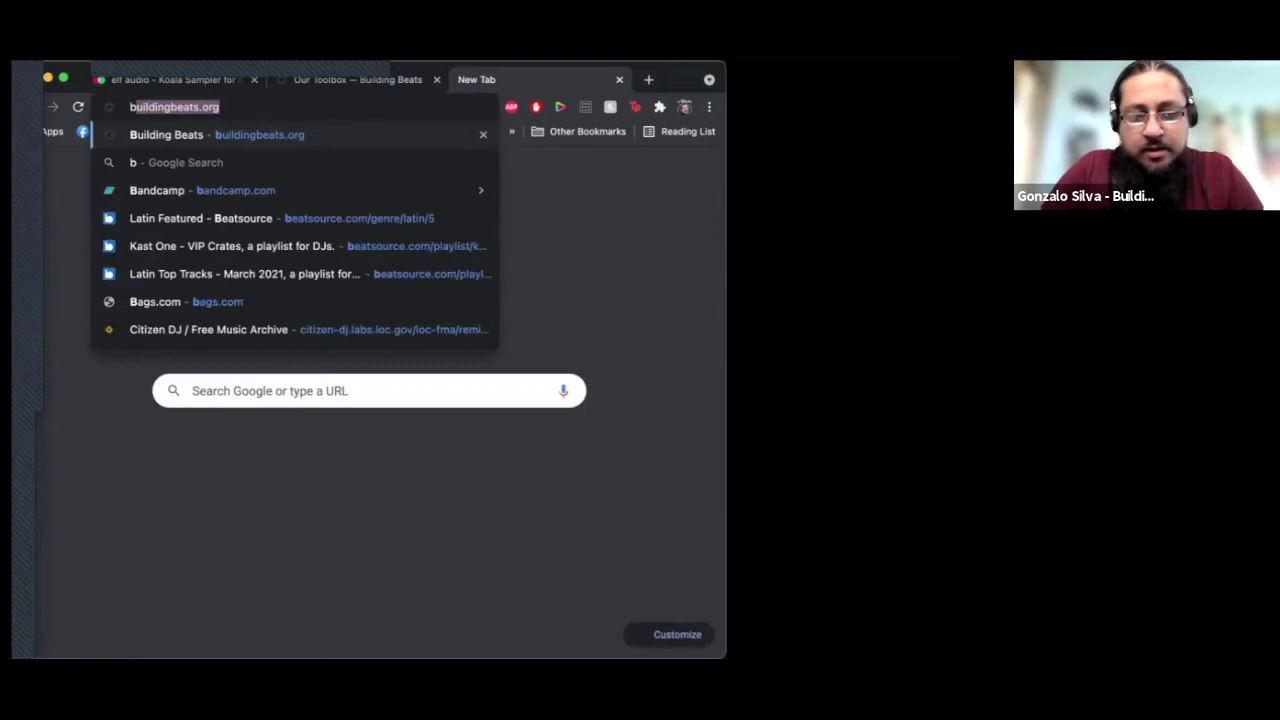
{"action": "key", "text": "BackSpace"}
{"action": "key", "text": "BackSpace"}
{"action": "key", "text": "BackSpace"}
{"action": "type", "text": "soundtrap"}
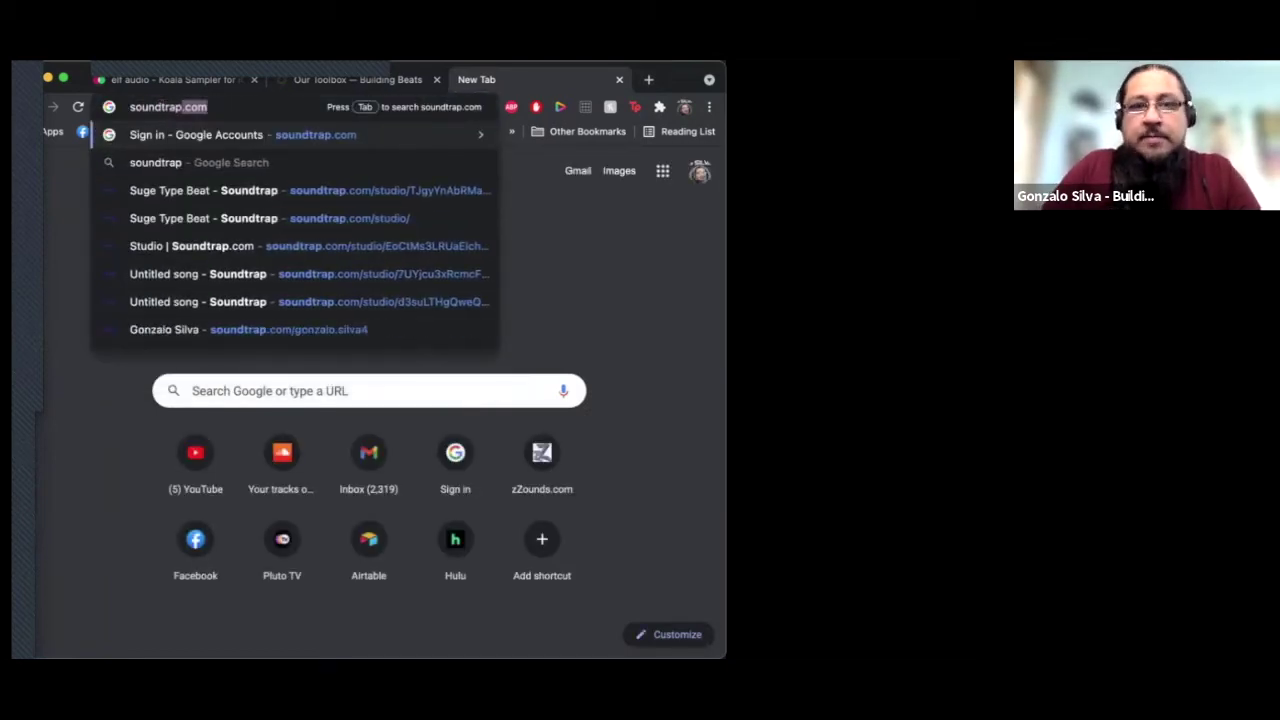
{"action": "key", "text": "Return"}
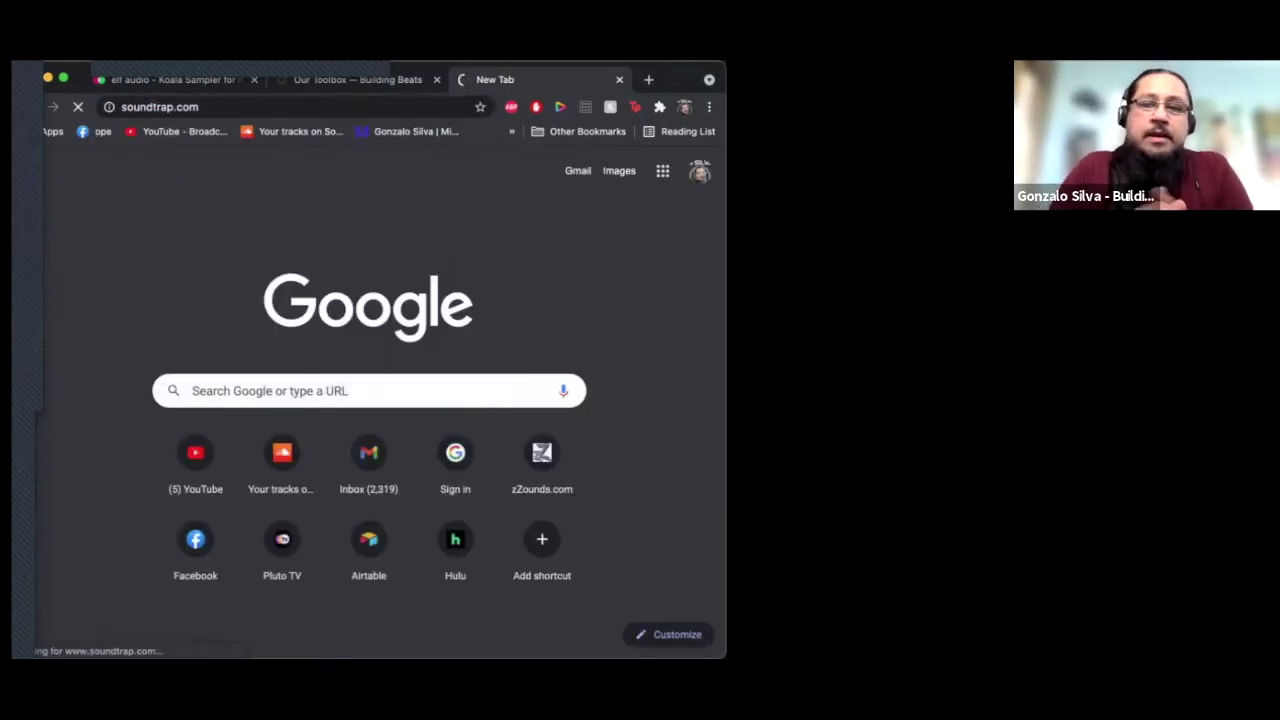
{"action": "left_click", "coordinate": [357, 79]}
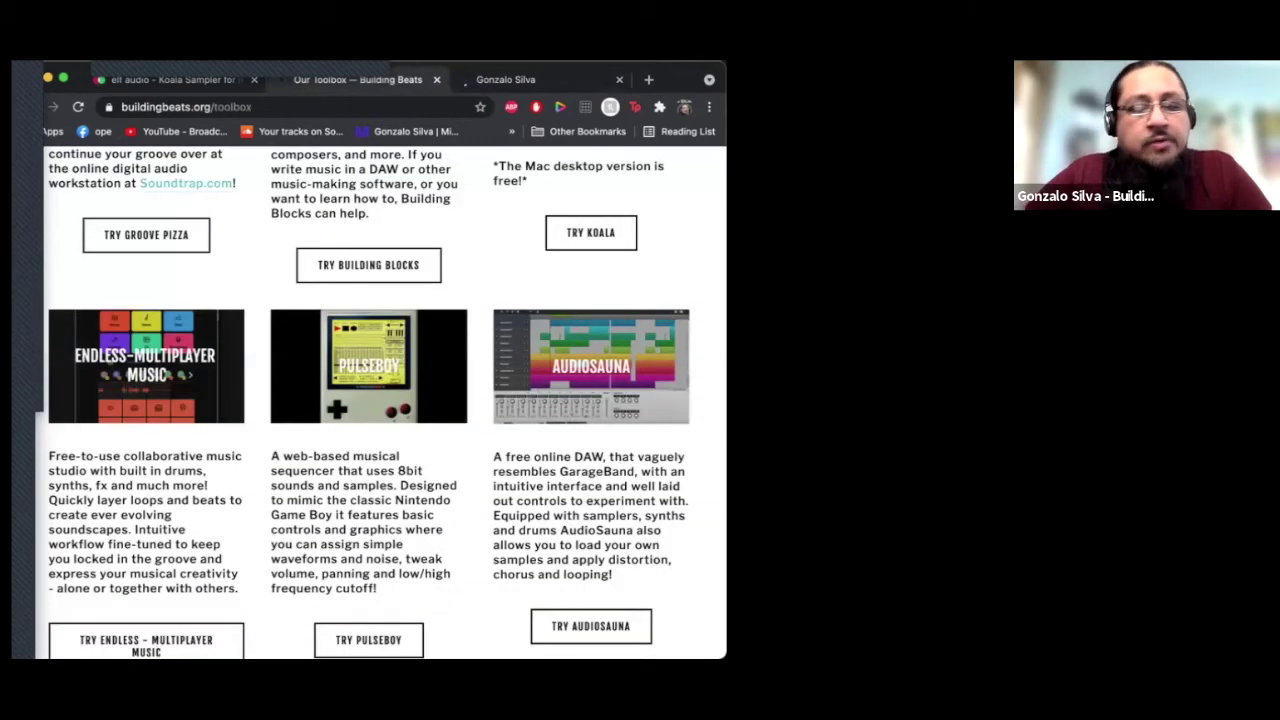
{"action": "left_click", "coordinate": [505, 79]}
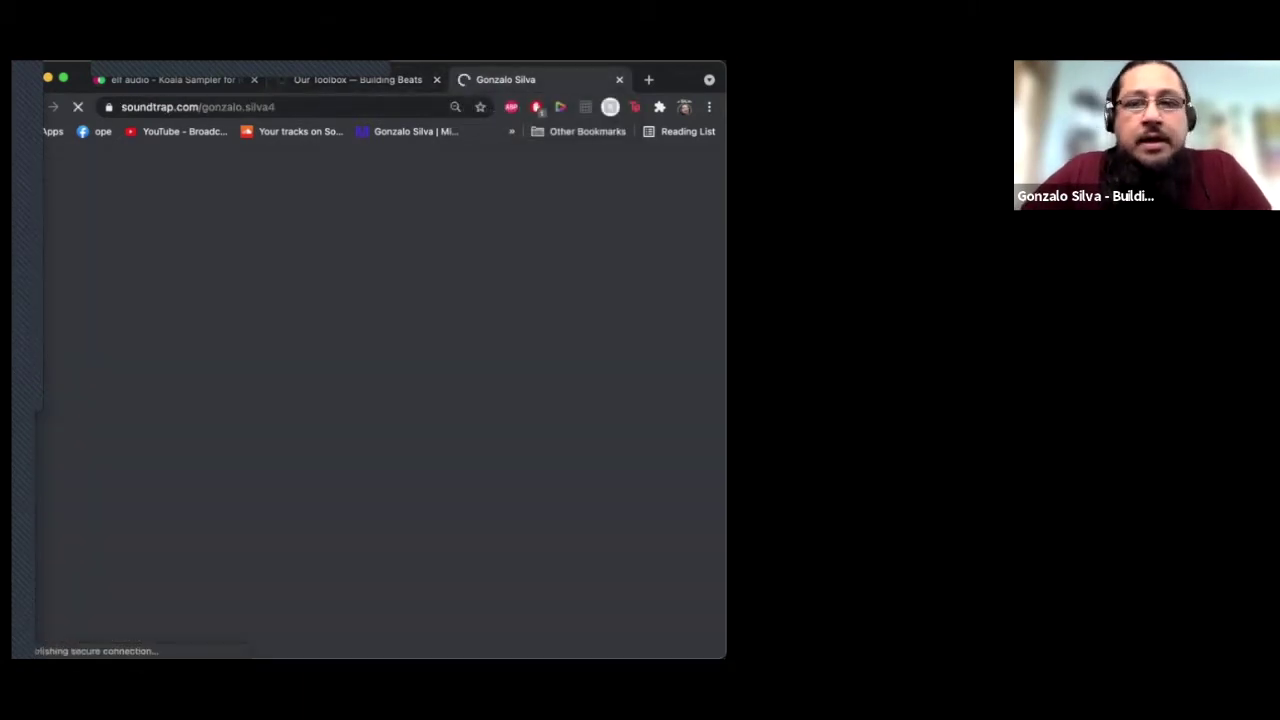
Step: Return to the Toolbox page, open the Koala website from its entry, and examine the app description and download options
{"action": "key", "text": "ctrl+shift+Tab"}
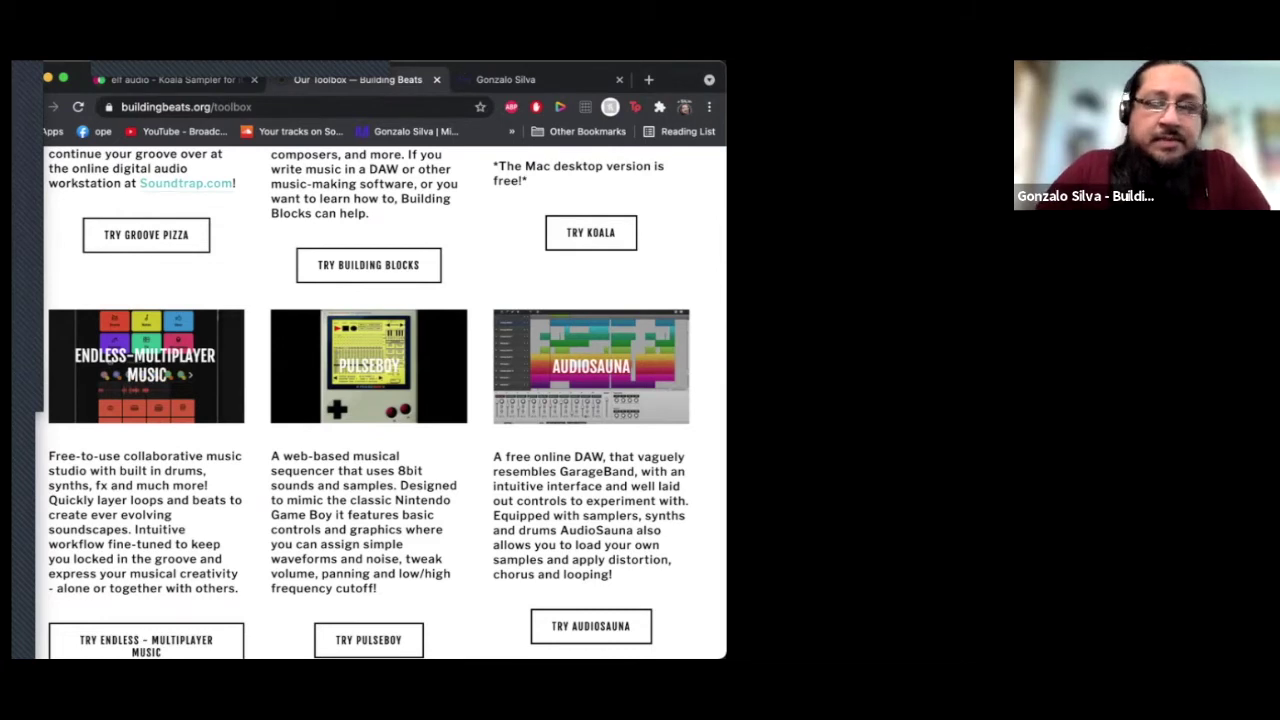
{"action": "scroll", "coordinate": [370, 400], "scroll_direction": "down", "scroll_amount": 5}
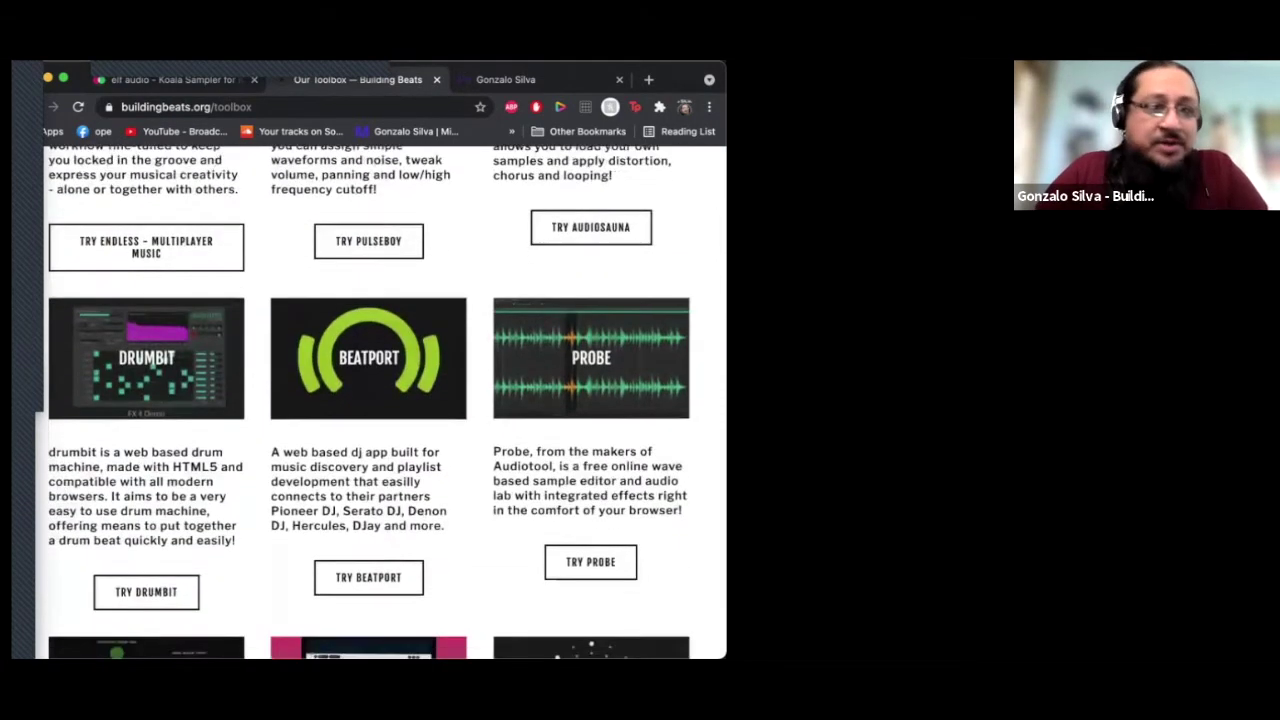
{"action": "scroll", "coordinate": [370, 400], "scroll_direction": "down", "scroll_amount": 10}
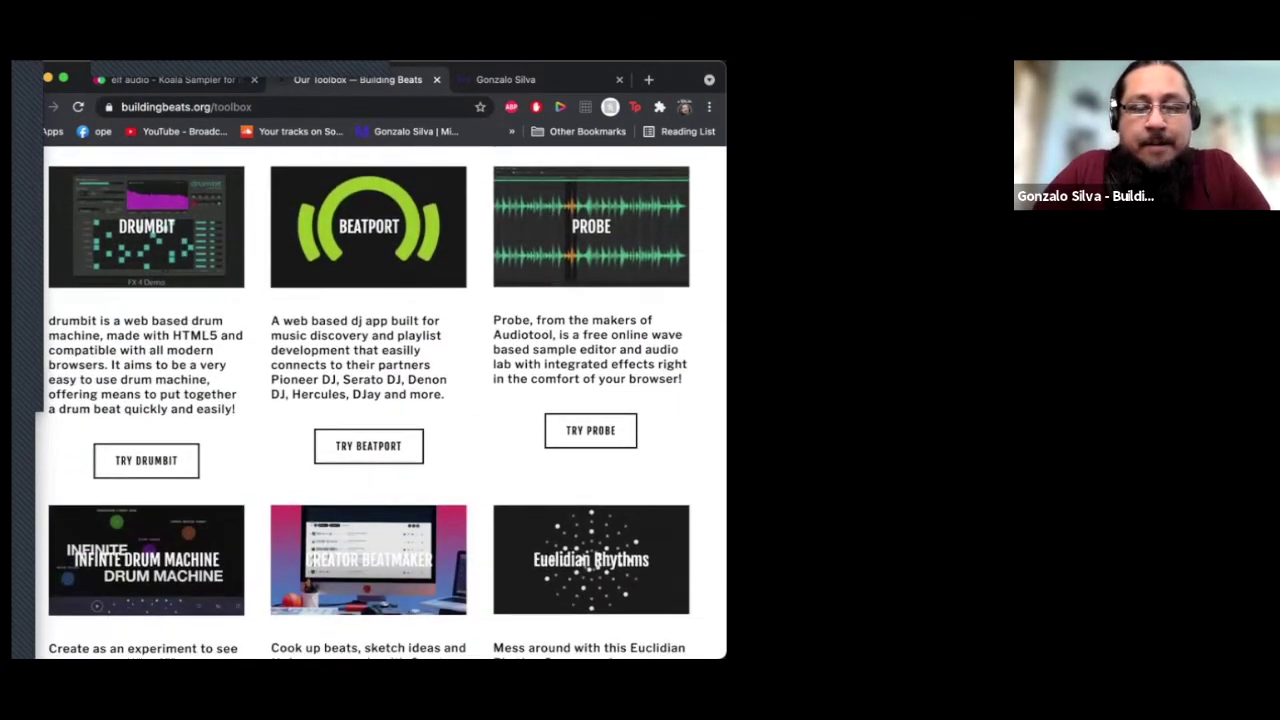
{"action": "scroll", "coordinate": [370, 400], "scroll_direction": "up", "scroll_amount": 1}
{"action": "scroll", "coordinate": [370, 400], "scroll_direction": "down", "scroll_amount": 3}
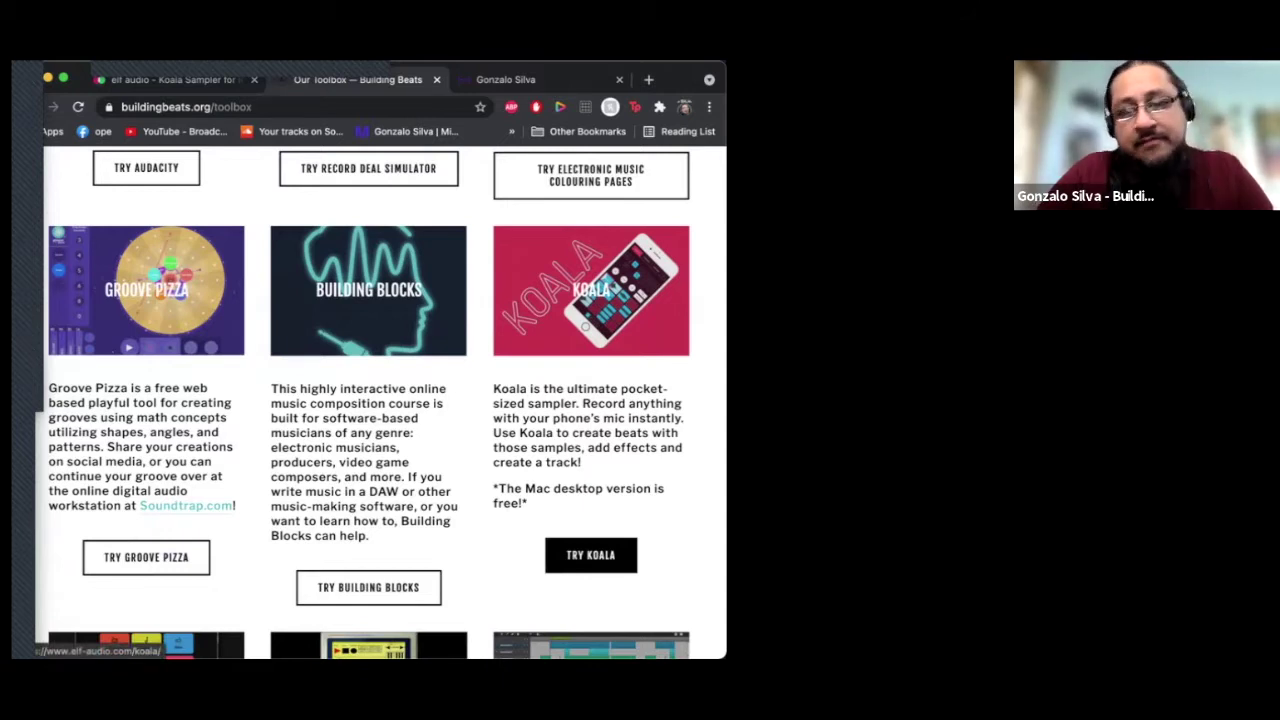
{"action": "left_click", "coordinate": [590, 555]}
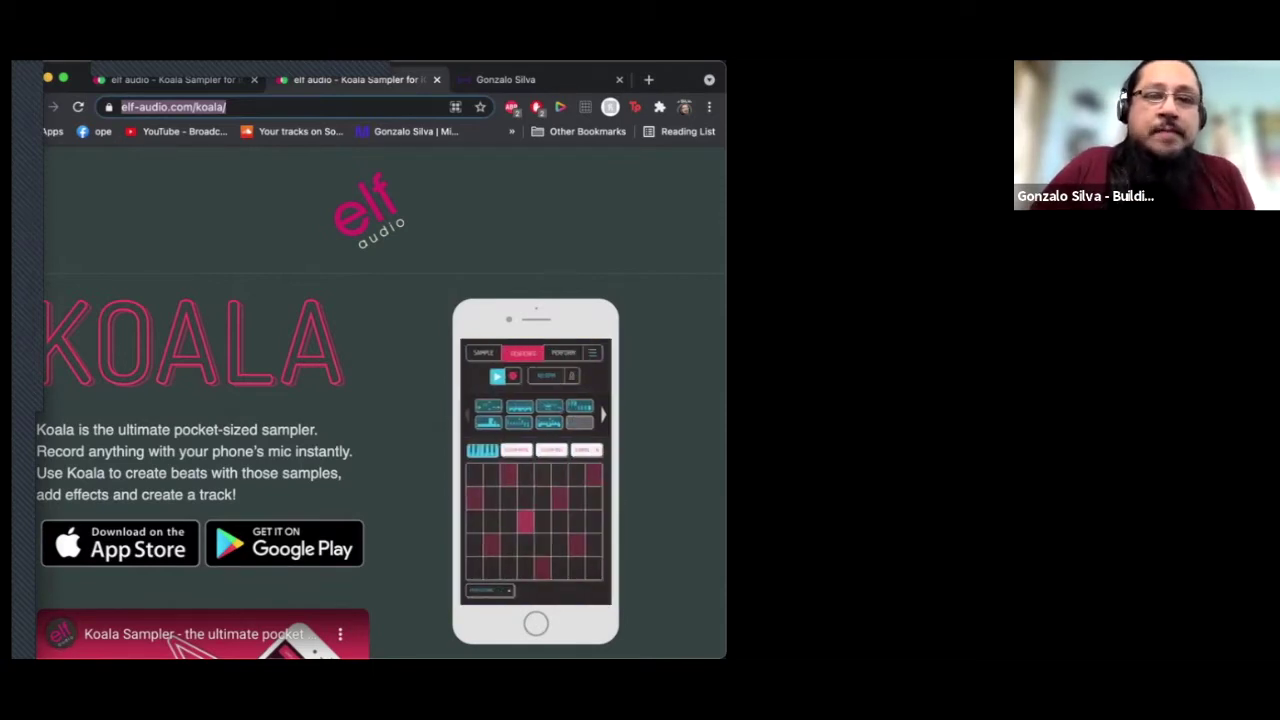
{"action": "scroll", "coordinate": [380, 400], "scroll_direction": "down", "scroll_amount": 5}
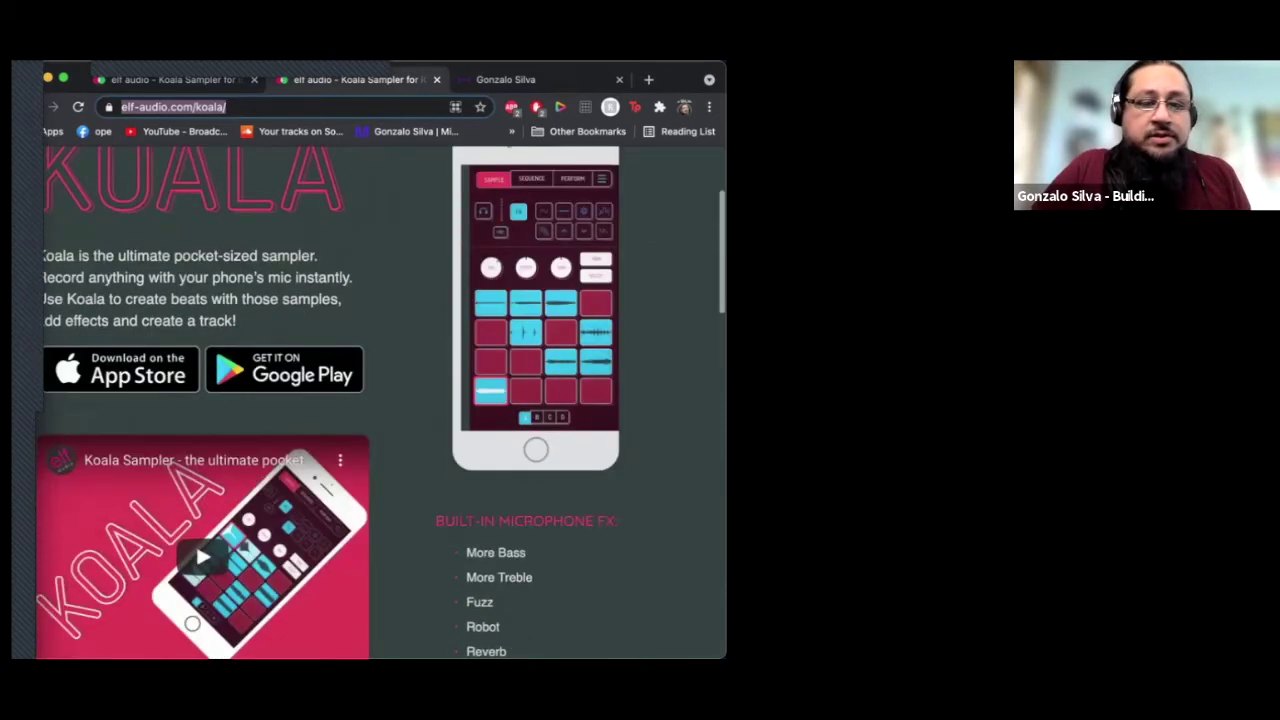
{"action": "scroll", "coordinate": [380, 400], "scroll_direction": "up", "scroll_amount": 5}
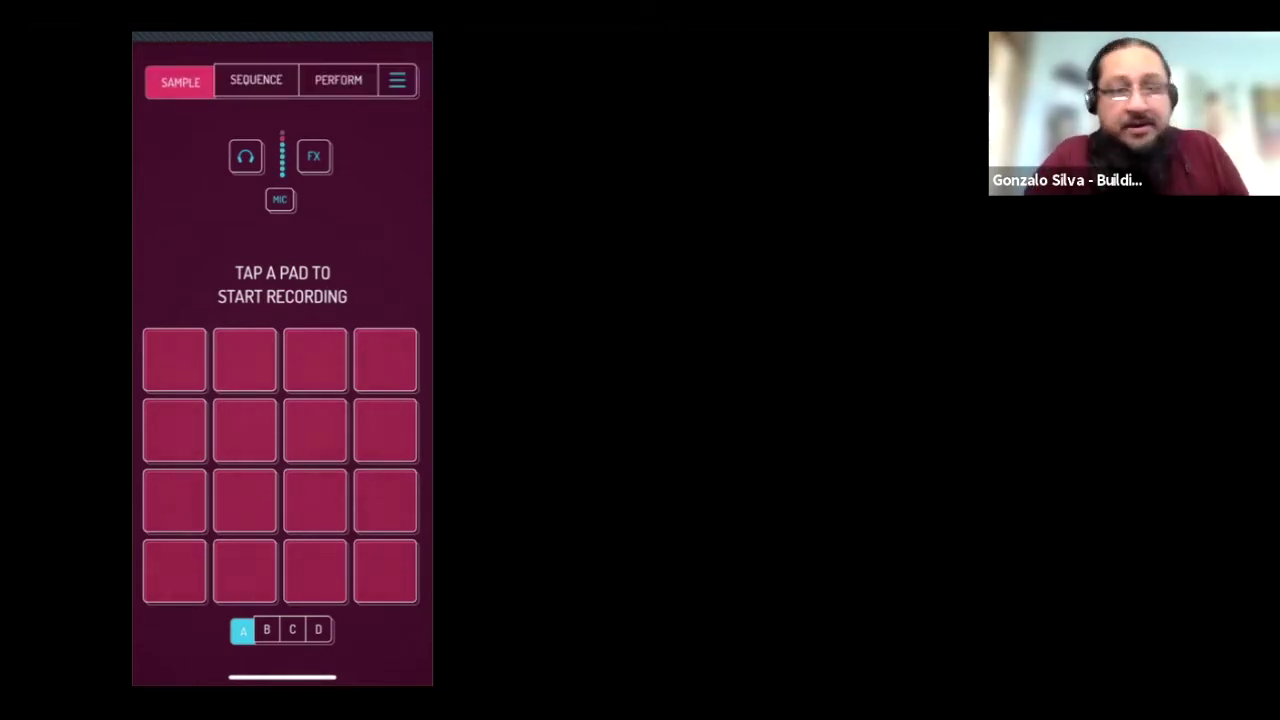
Step: In the Koala app on the phone, record a microphone sample onto the first pad of bank A and open it for editing
{"action": "left_click", "coordinate": [174, 359]}
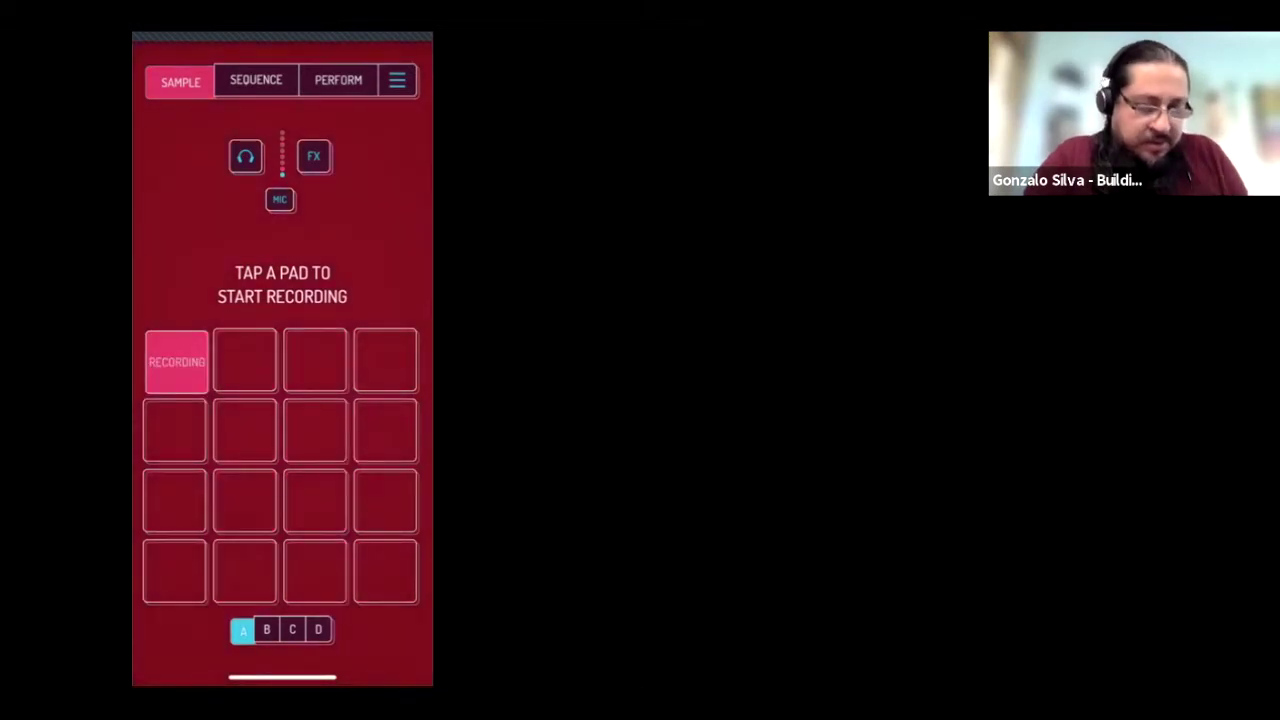
{"action": "left_click", "coordinate": [174, 359]}
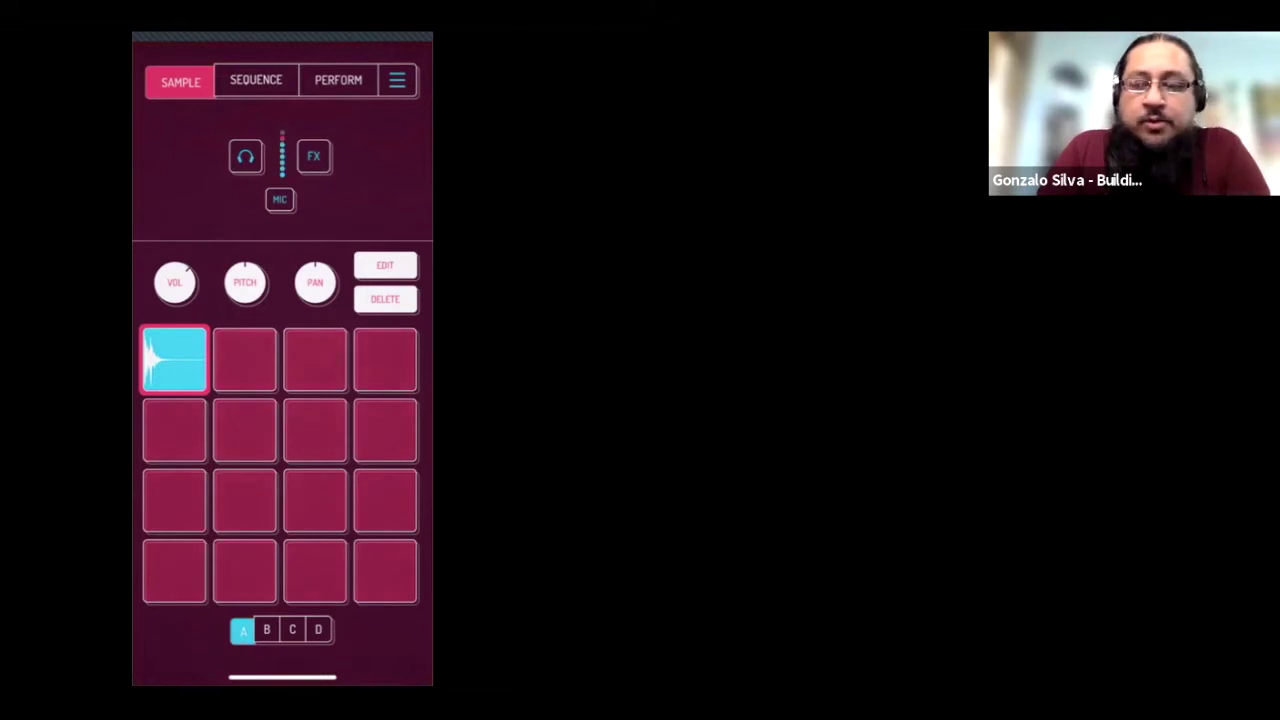
{"action": "left_click", "coordinate": [385, 265]}
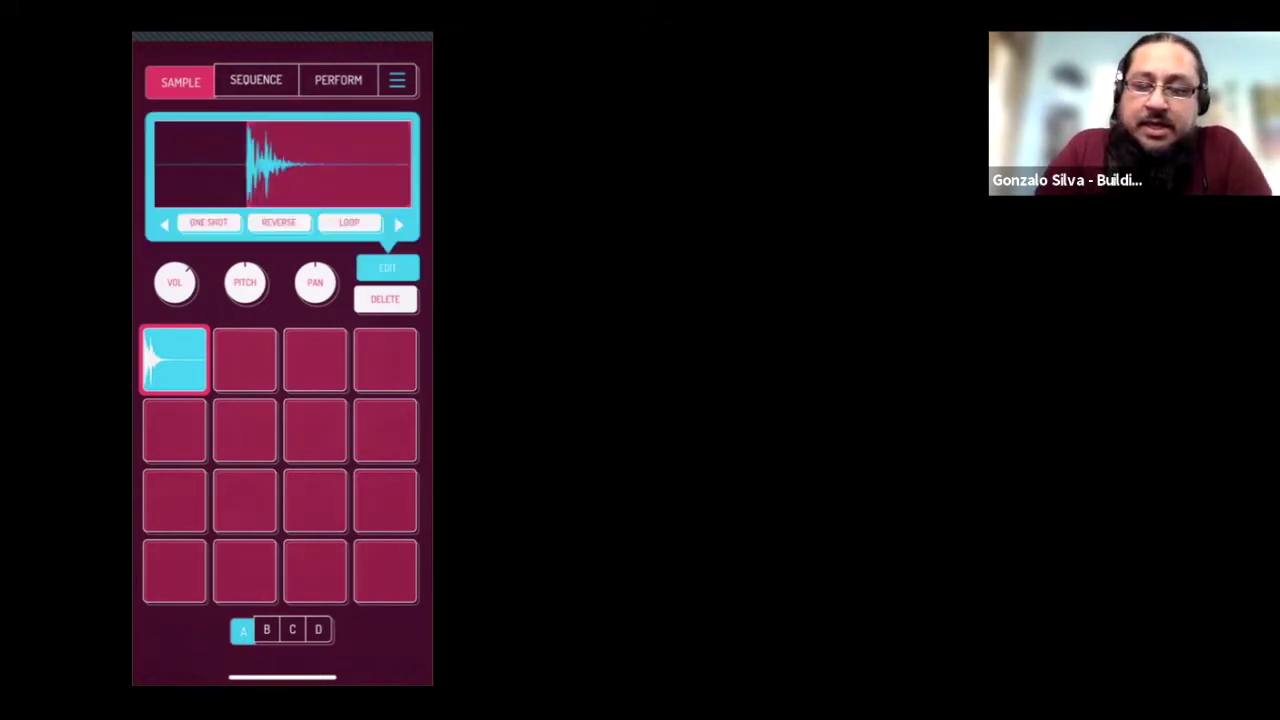
Step: Trim the silent tail off the first pad's sample, lower its pitch, and play it back
{"action": "mouse_move", "coordinate": [408, 164]}
{"action": "left_mouse_down"}
{"action": "mouse_move", "coordinate": [289, 164]}
{"action": "mouse_move", "coordinate": [312, 164]}
{"action": "left_mouse_up"}
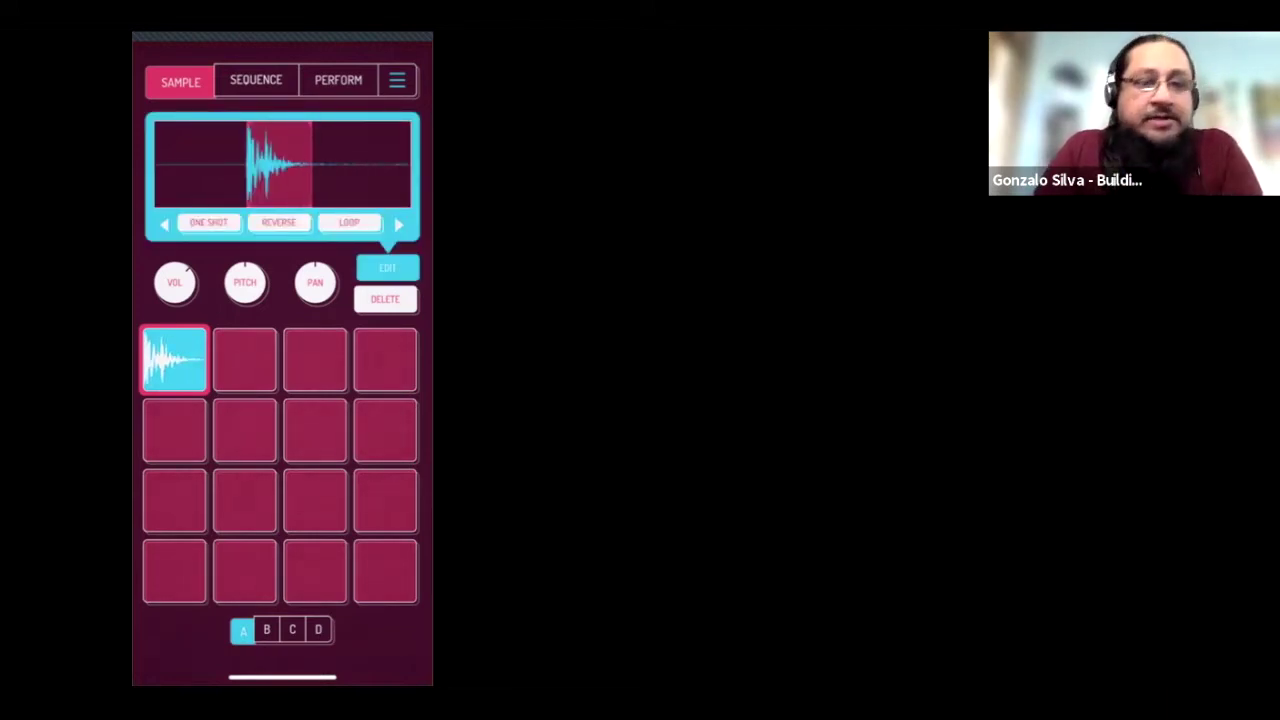
{"action": "left_click_drag", "start_coordinate": [245, 282], "coordinate": [245, 330]}
{"action": "left_click", "coordinate": [174, 360]}
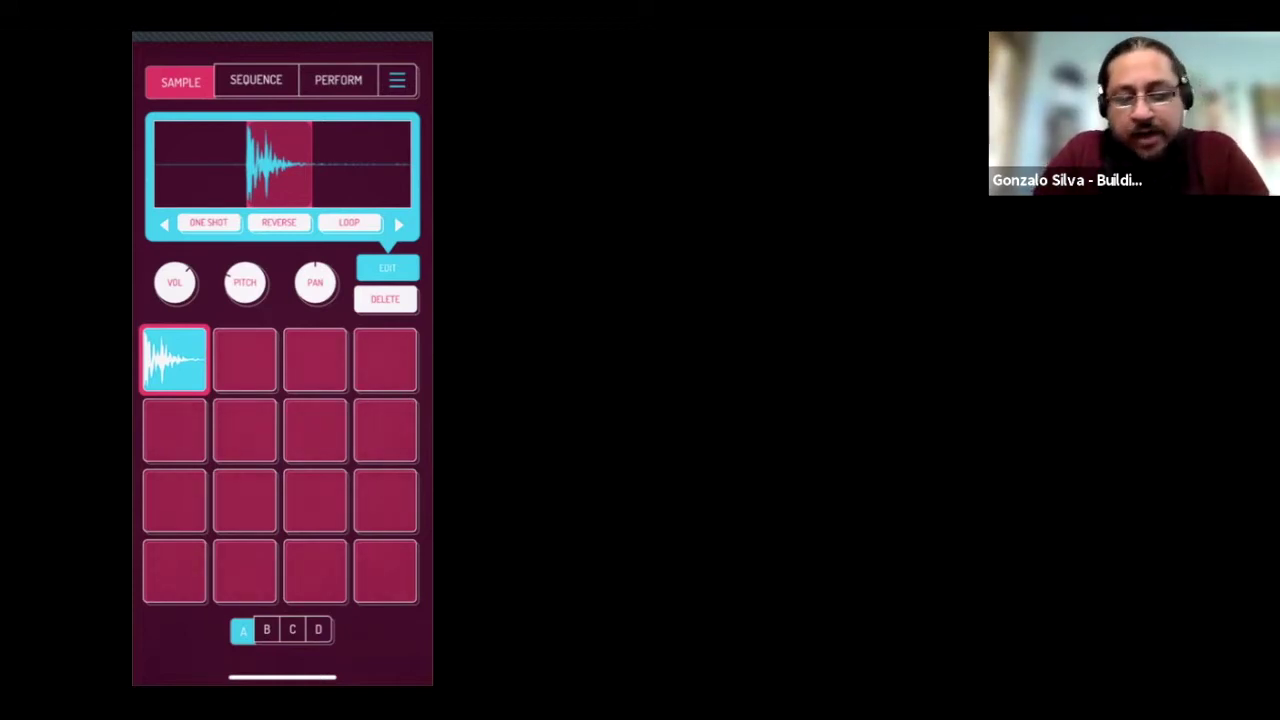
Step: Look through pad banks B, C and D, and return to bank A
{"action": "left_click", "coordinate": [266, 629]}
{"action": "left_click", "coordinate": [292, 629]}
{"action": "left_click", "coordinate": [318, 629]}
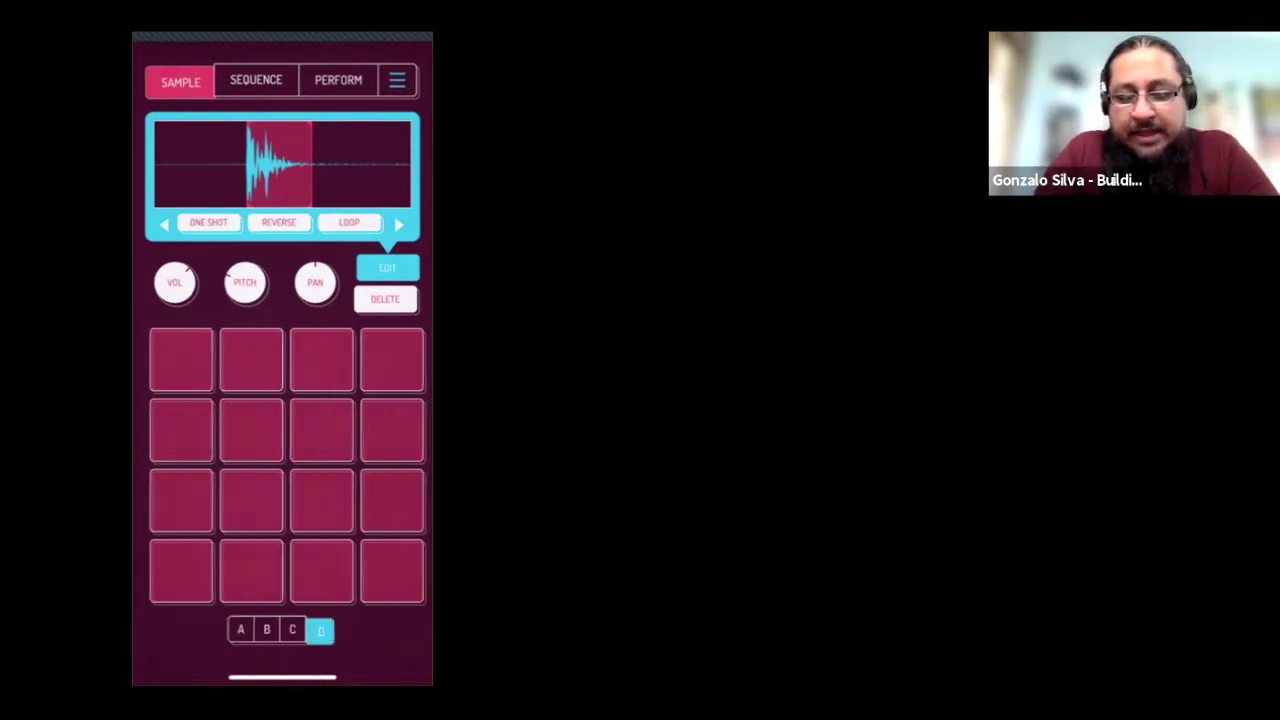
{"action": "left_click", "coordinate": [241, 629]}
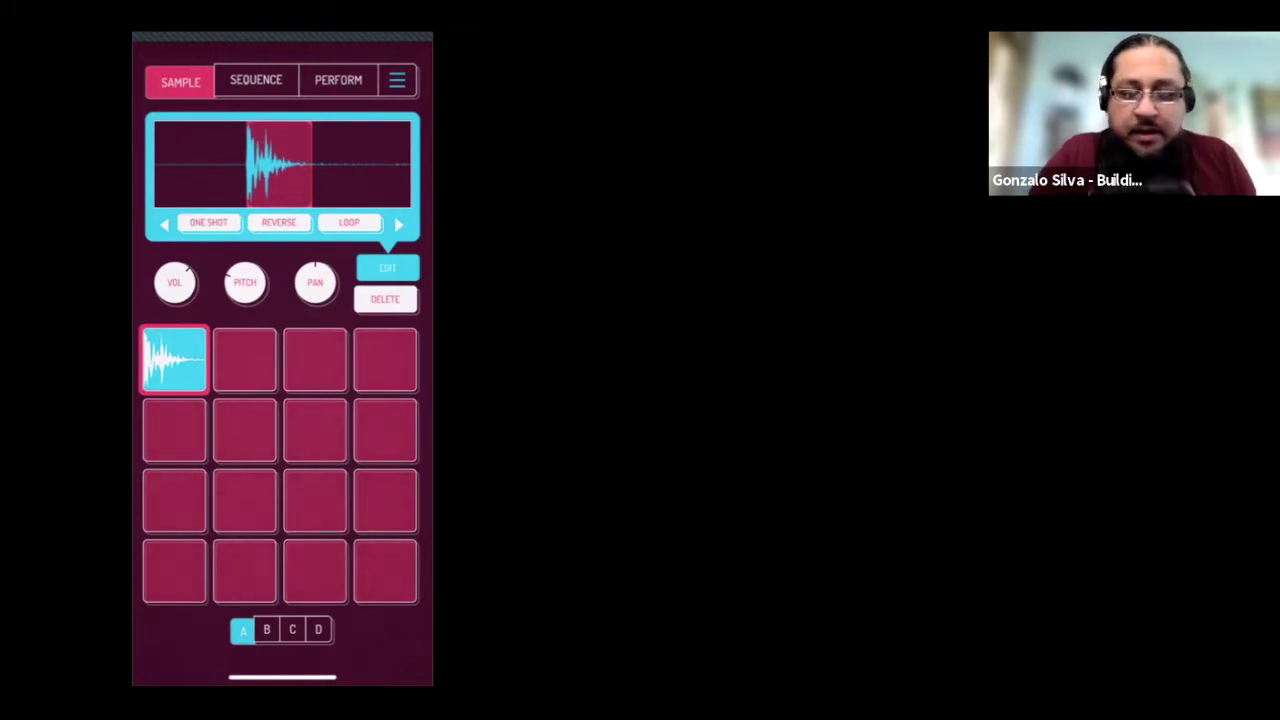
Step: Record a microphone sample onto the second pad and trim it to the first sound in the recording
{"action": "left_click", "coordinate": [245, 360]}
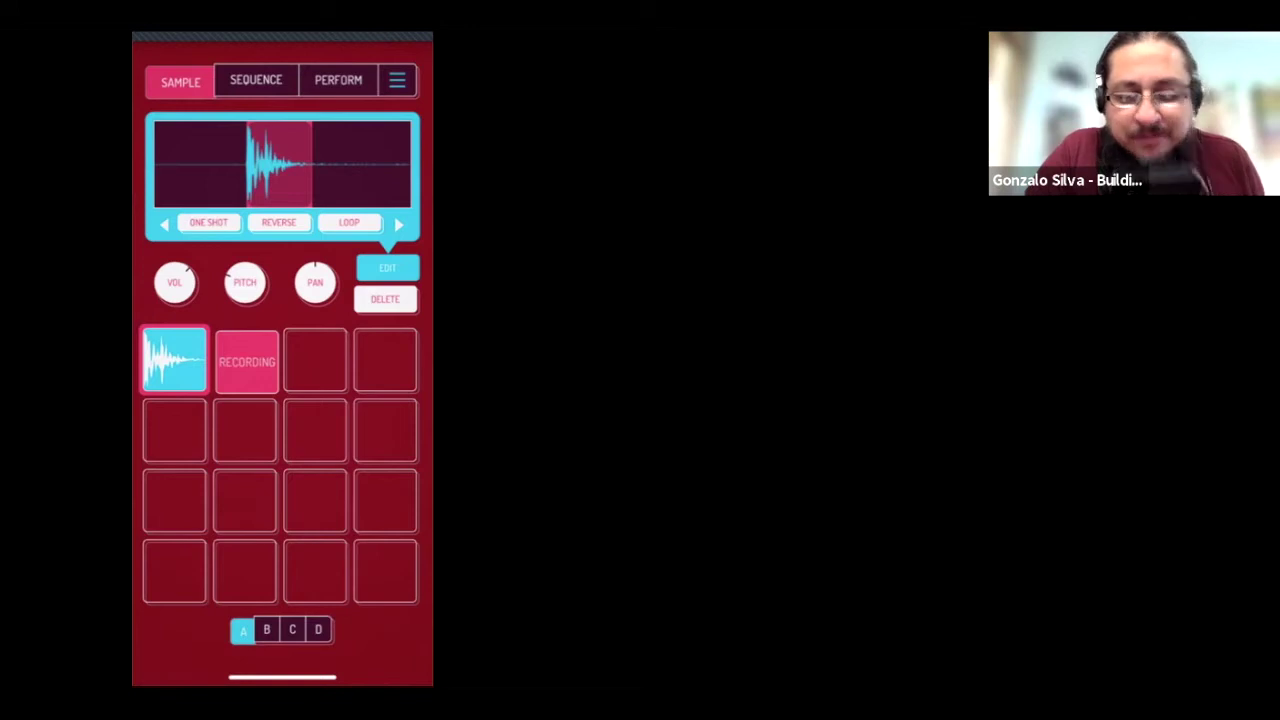
{"action": "left_click", "coordinate": [245, 360]}
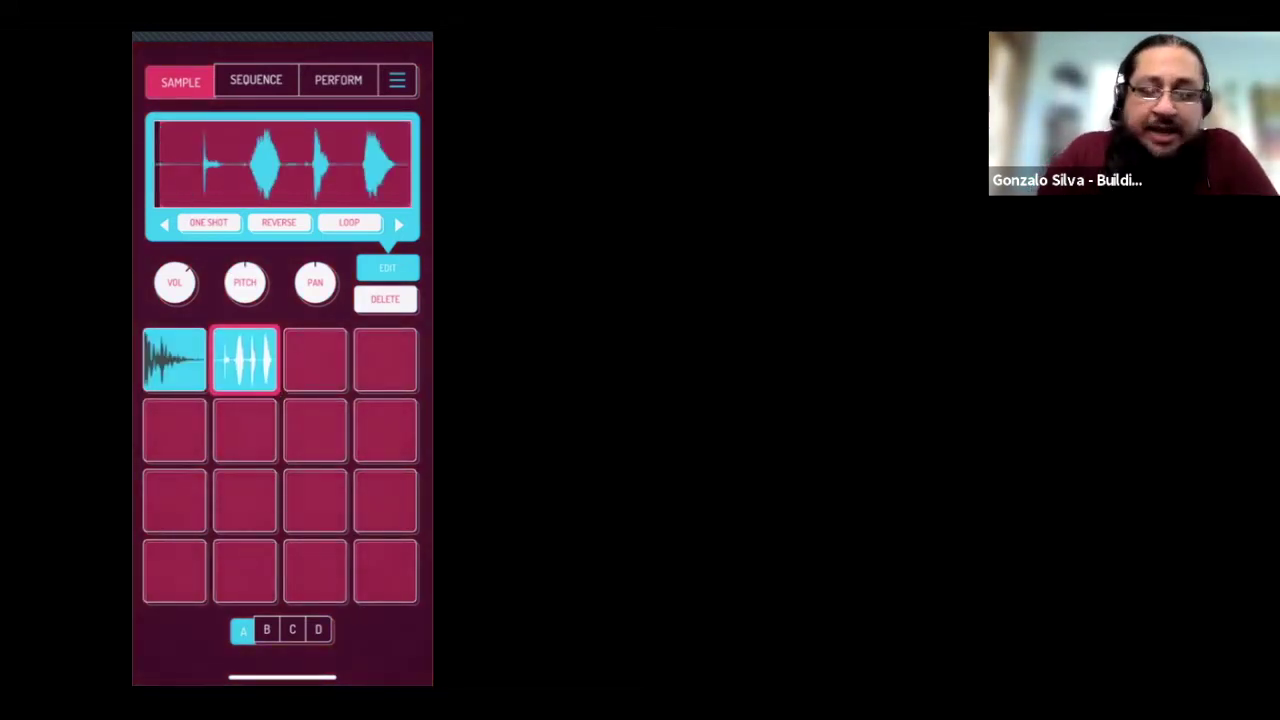
{"action": "left_click_drag", "start_coordinate": [158, 164], "coordinate": [204, 164]}
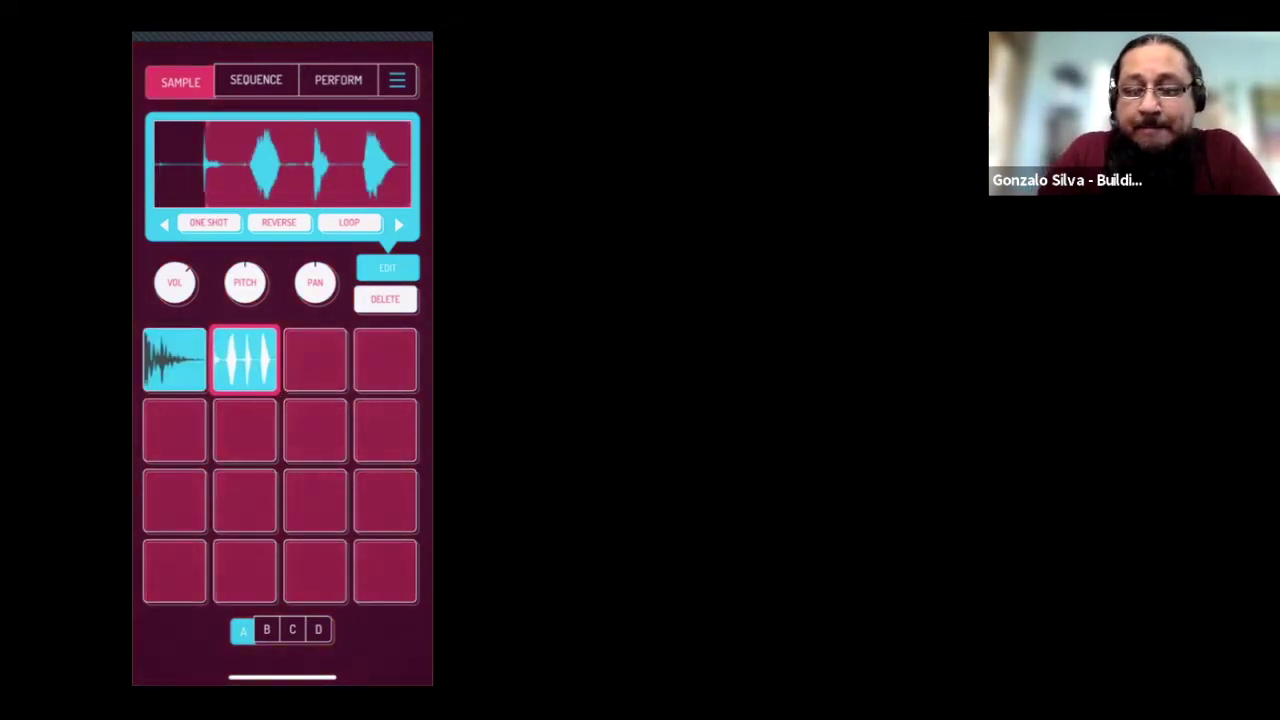
{"action": "left_click_drag", "start_coordinate": [408, 164], "coordinate": [233, 164]}
{"action": "left_click", "coordinate": [245, 360]}
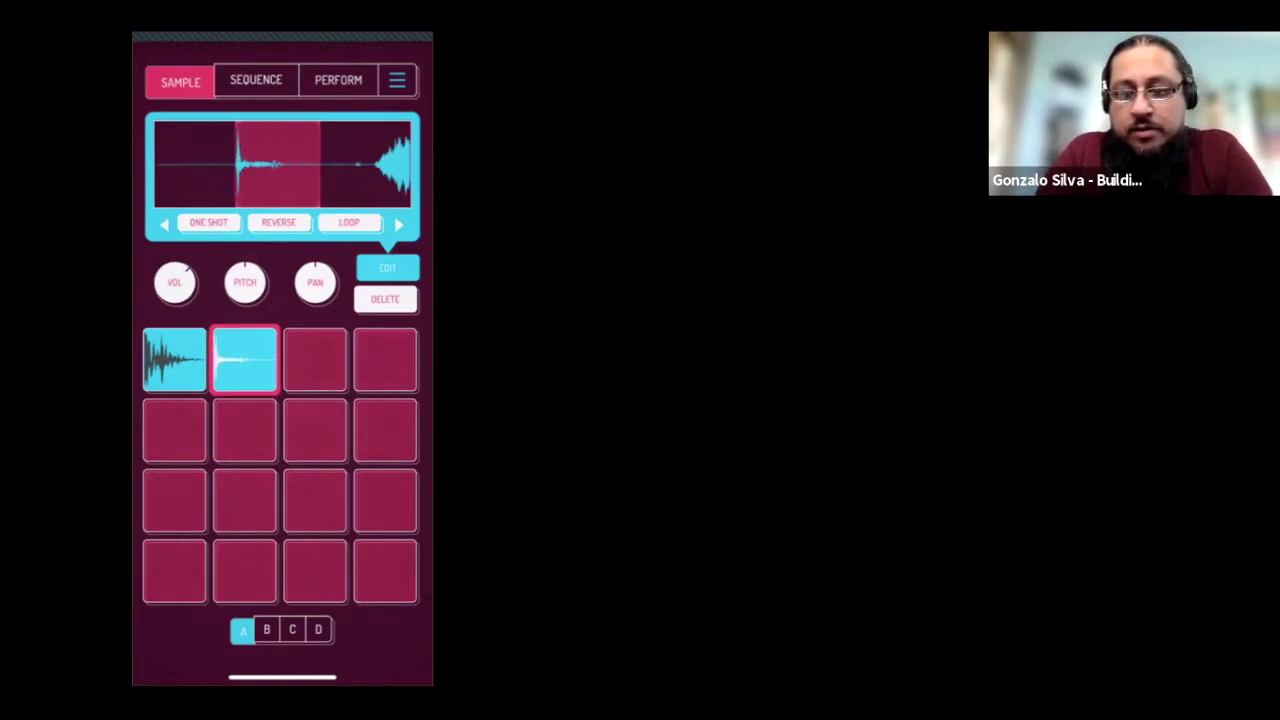
Step: Copy the second pad's sample to the third pad and trim the copy to the recording's second sound
{"action": "left_click_drag", "start_coordinate": [245, 360], "coordinate": [315, 360]}
{"action": "scroll", "coordinate": [248, 164], "scroll_direction": "down", "scroll_amount": 2}
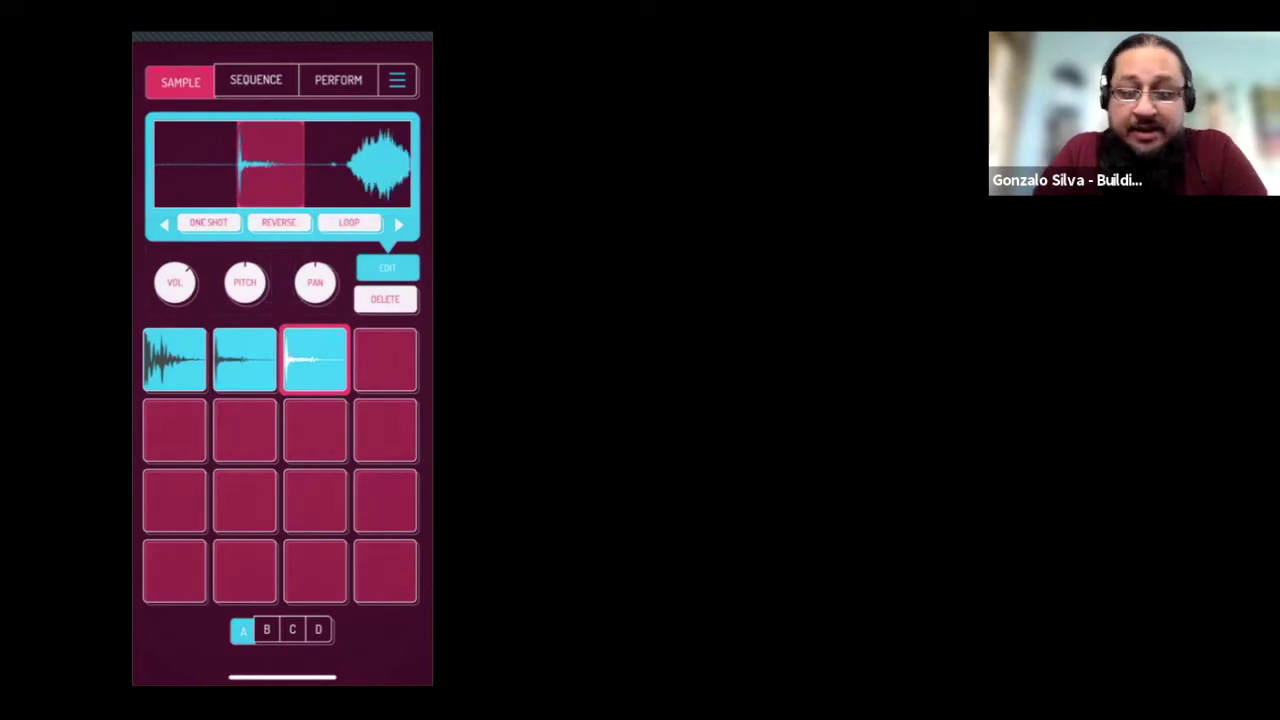
{"action": "mouse_move", "coordinate": [296, 164]}
{"action": "left_mouse_down"}
{"action": "mouse_move", "coordinate": [409, 164]}
{"action": "mouse_move", "coordinate": [317, 164]}
{"action": "left_mouse_up"}
{"action": "left_click", "coordinate": [315, 360]}
{"action": "left_click", "coordinate": [315, 360]}
{"action": "scroll", "coordinate": [282, 164], "scroll_direction": "down", "scroll_amount": 2}
Step: Copy the third pad's sample to the fourth pad and trim the copy to the recording's third sound
{"action": "left_click_drag", "start_coordinate": [315, 360], "coordinate": [385, 360]}
{"action": "left_click_drag", "start_coordinate": [317, 164], "coordinate": [395, 164]}
{"action": "left_click_drag", "start_coordinate": [317, 164], "coordinate": [360, 164]}
{"action": "left_click", "coordinate": [385, 360]}
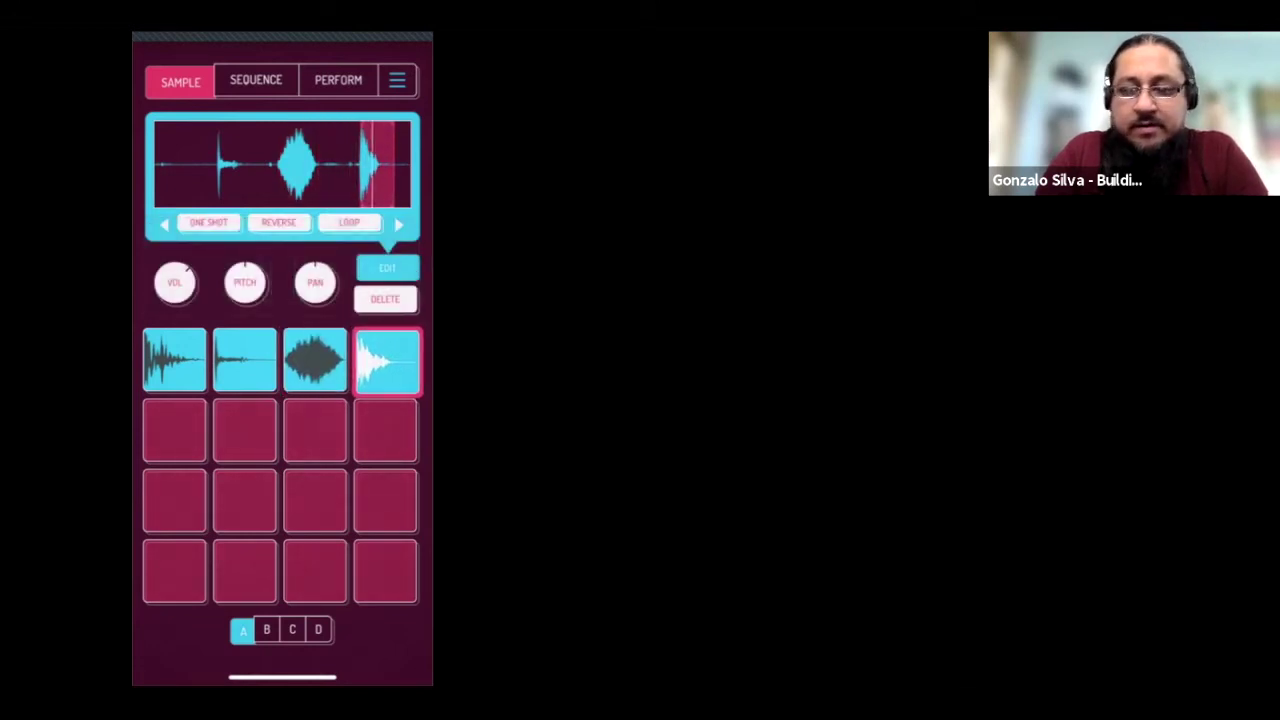
{"action": "left_click", "coordinate": [385, 360]}
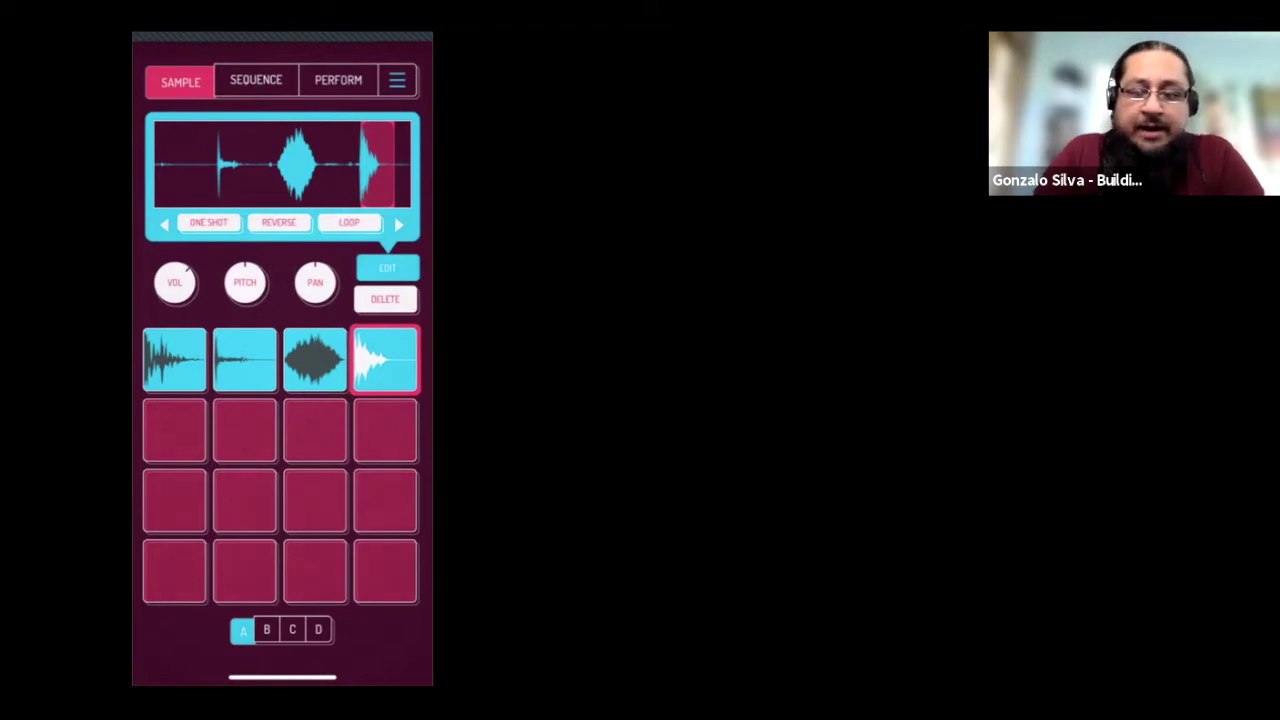
Step: Play the four sample pads in turn to hear them together
{"action": "left_click", "coordinate": [174, 360]}
{"action": "left_click", "coordinate": [314, 360]}
{"action": "left_click", "coordinate": [244, 360]}
{"action": "left_click", "coordinate": [385, 360]}
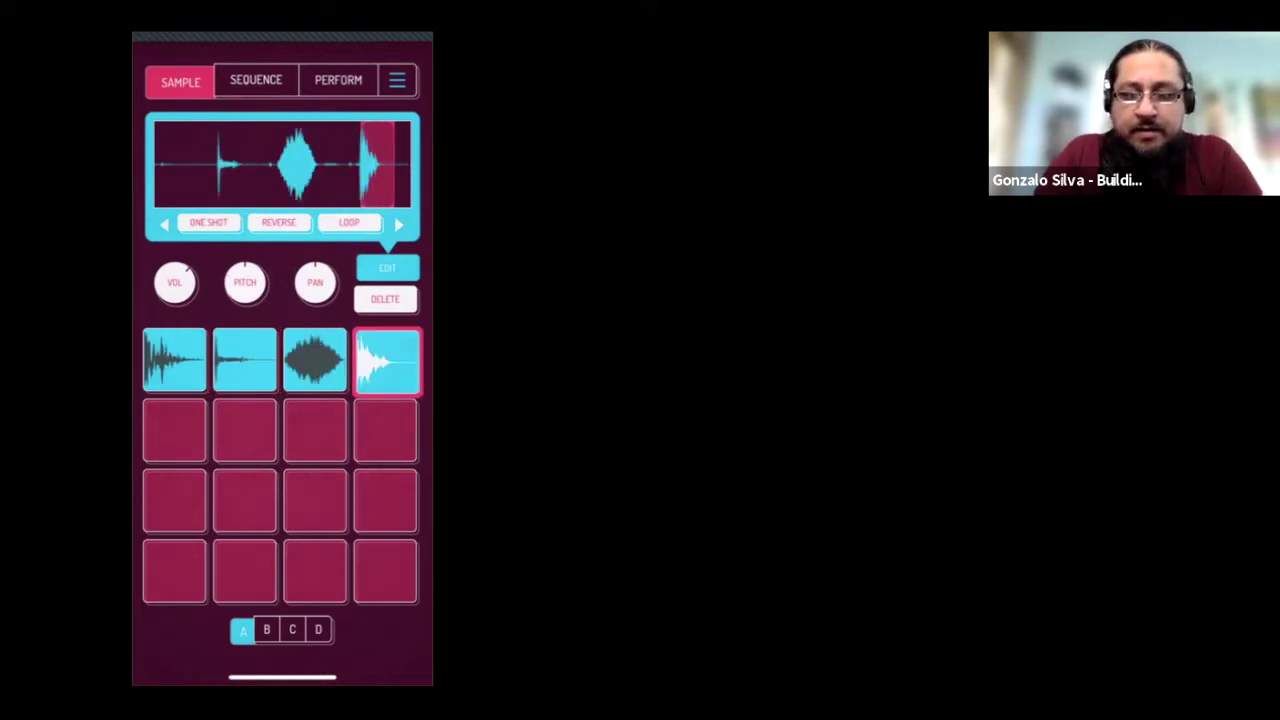
Step: Set the first pad's sample to One Shot, test it, and show its Attack, Release and Tone settings
{"action": "left_click", "coordinate": [174, 360]}
{"action": "left_click", "coordinate": [209, 223]}
{"action": "left_click", "coordinate": [174, 360]}
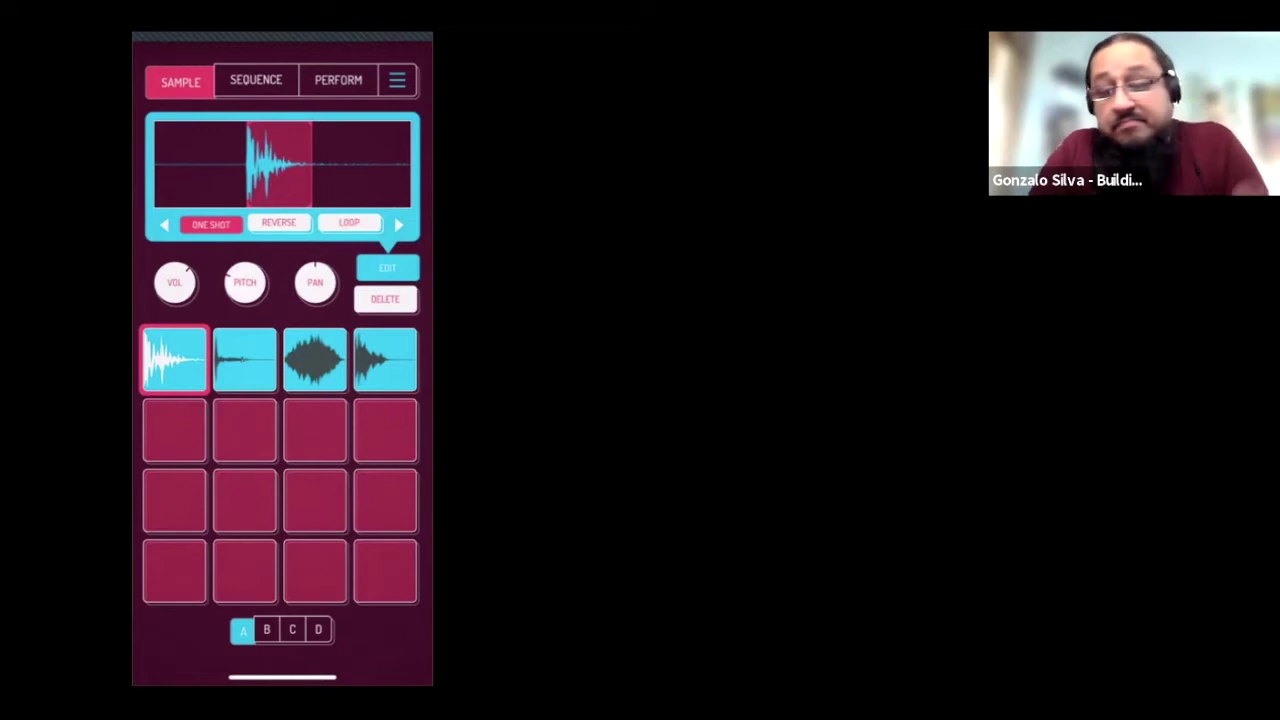
{"action": "left_click", "coordinate": [398, 224]}
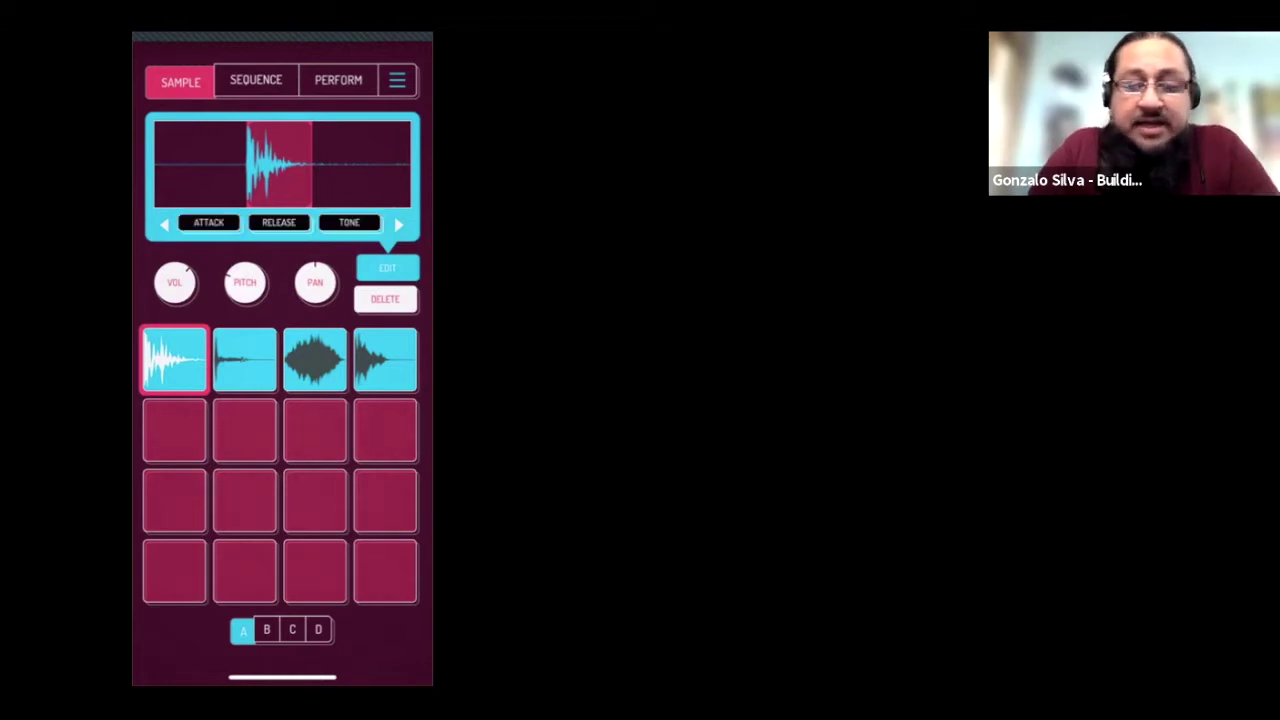
Step: In the sequencer, check the tempo options, turn on the metronome, and briefly play the empty one-bar pattern with it
{"action": "left_click", "coordinate": [256, 80]}
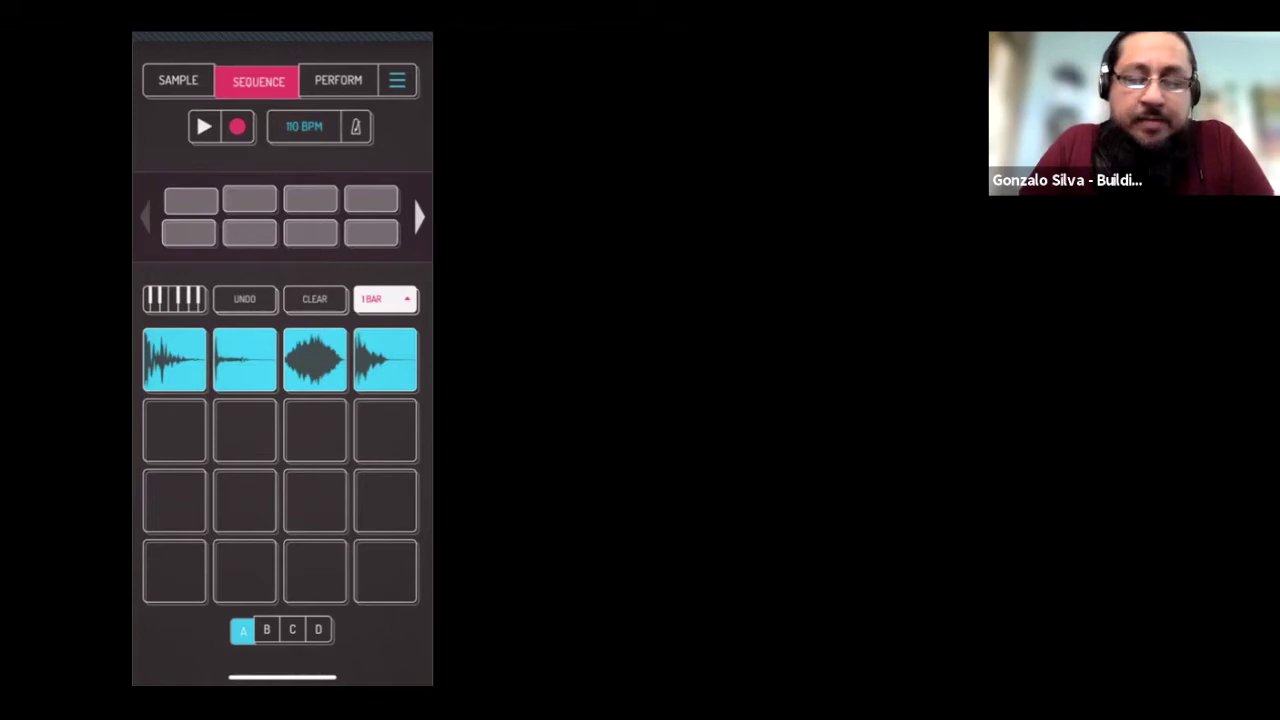
{"action": "left_click", "coordinate": [304, 126]}
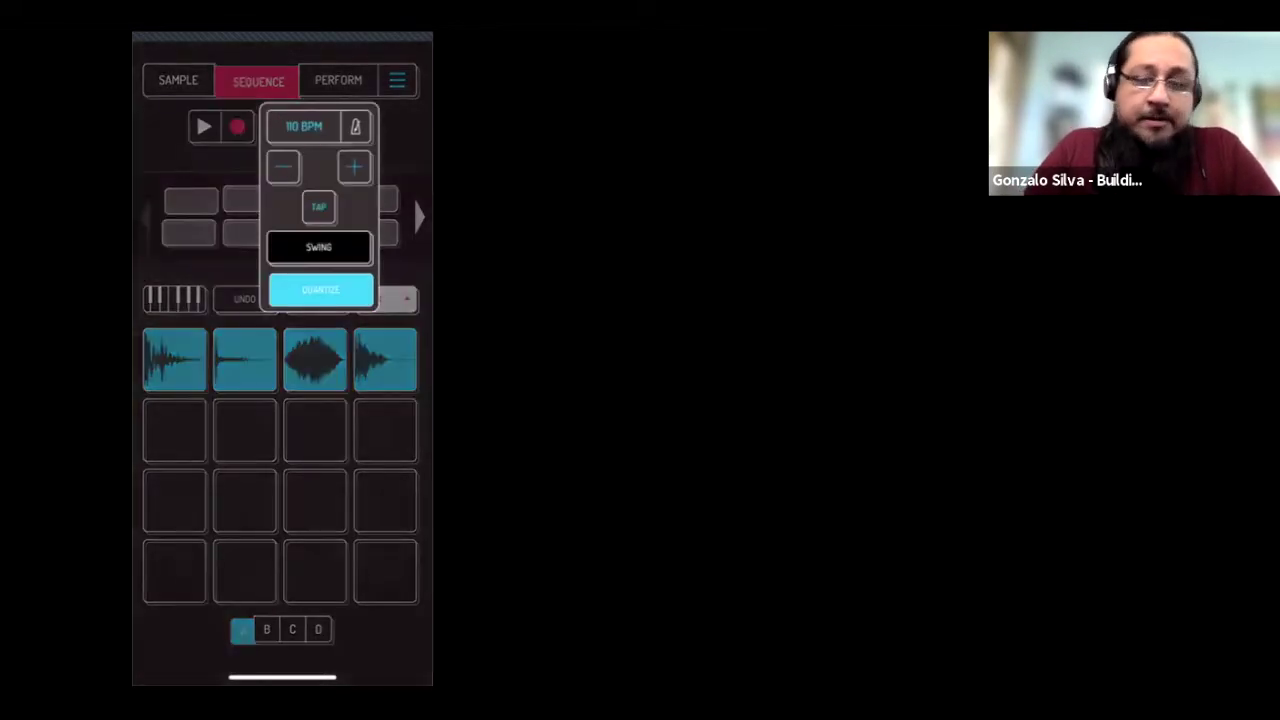
{"action": "left_click", "coordinate": [304, 126]}
{"action": "left_click", "coordinate": [356, 127]}
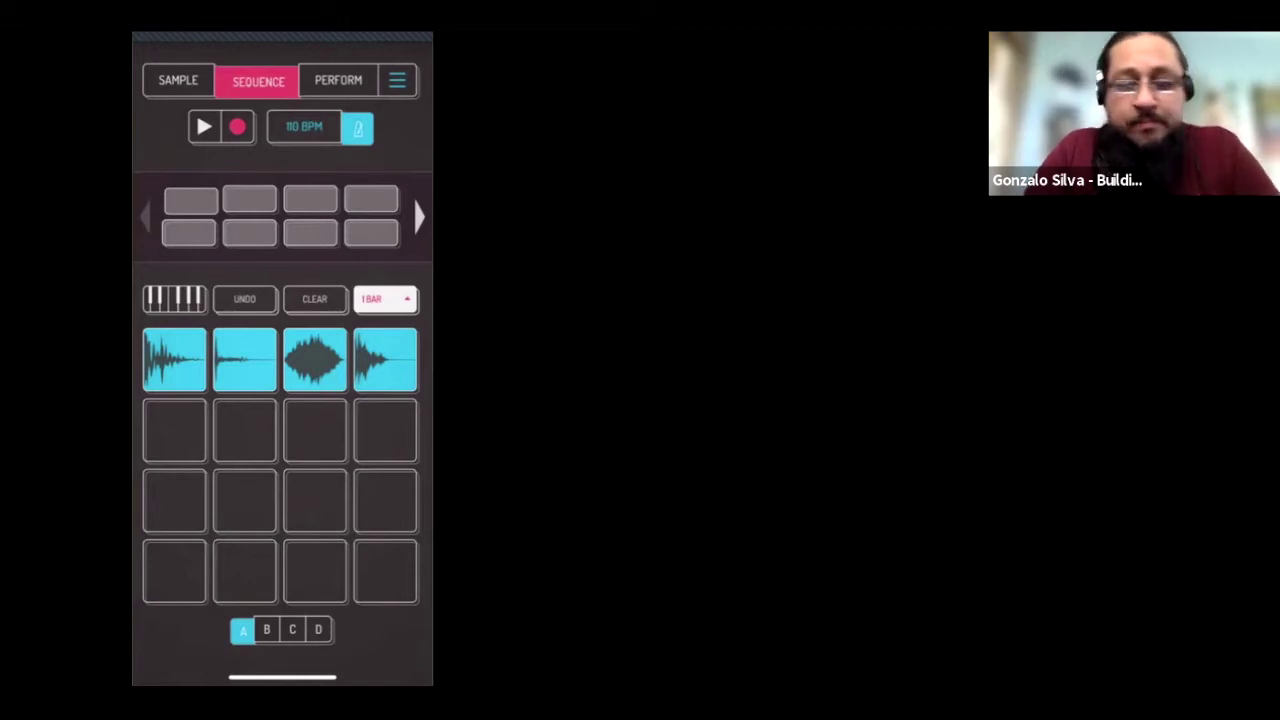
{"action": "left_click", "coordinate": [204, 127]}
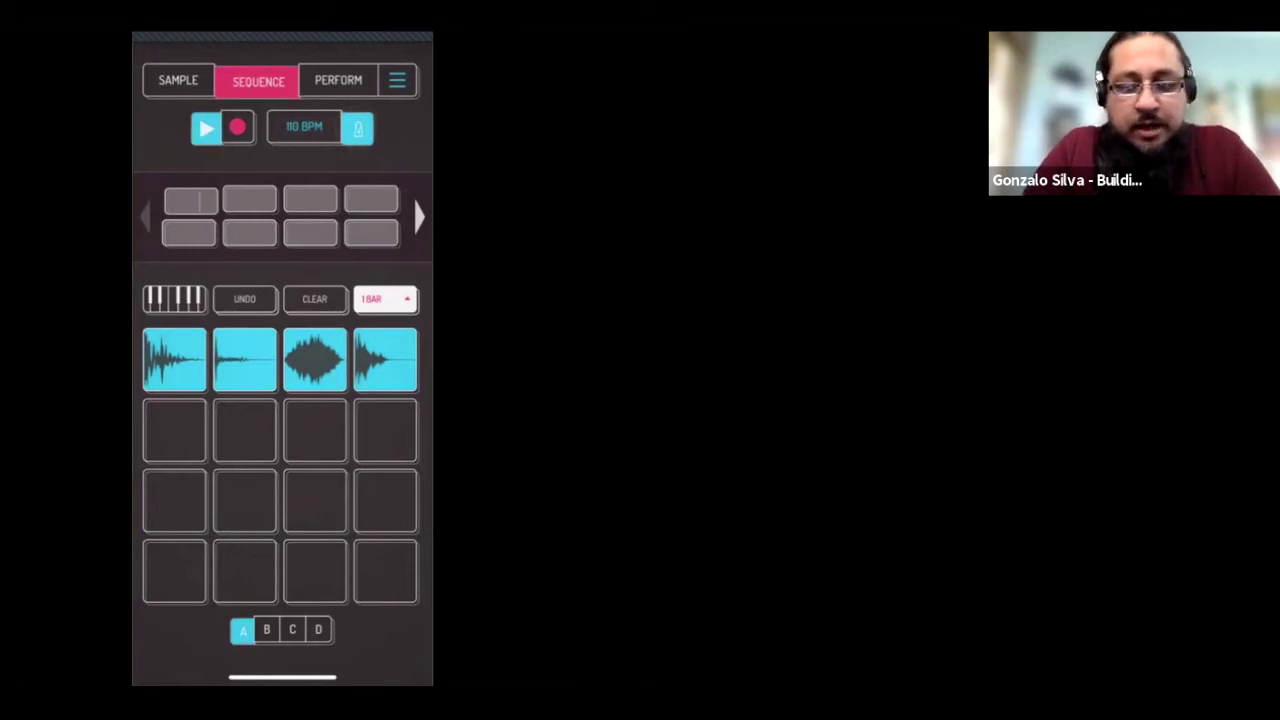
{"action": "left_click", "coordinate": [205, 127]}
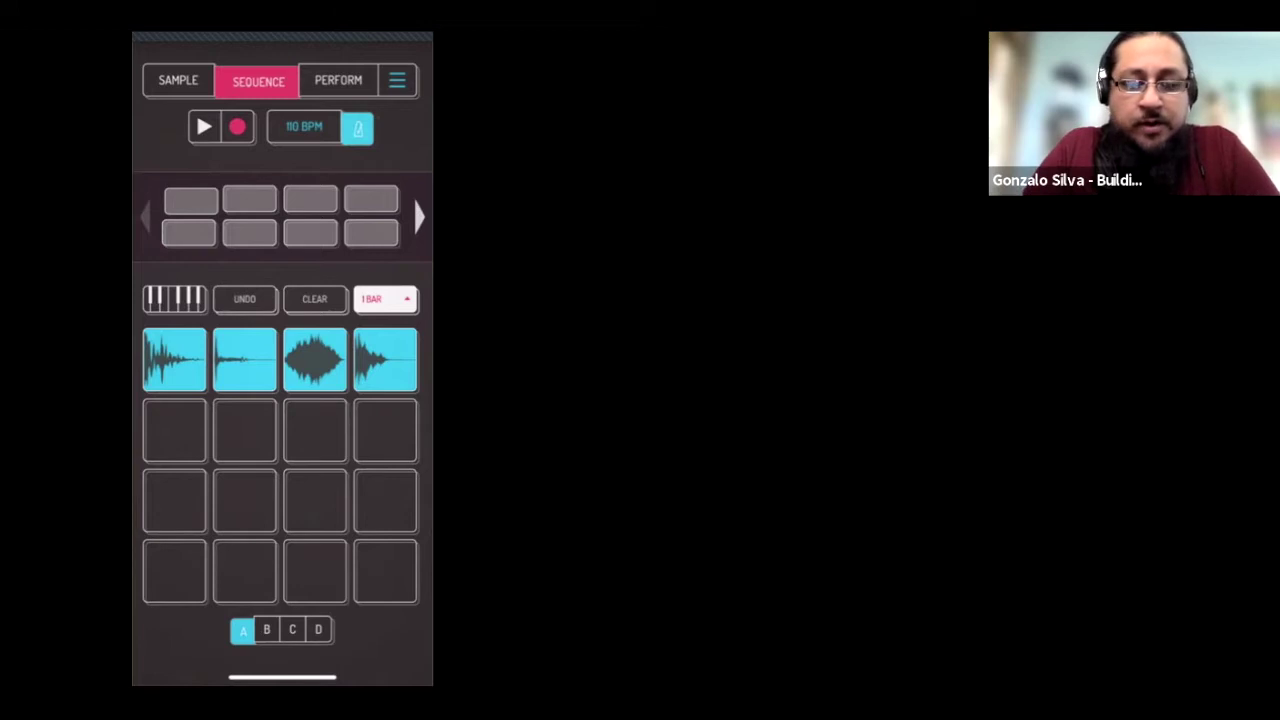
Step: Record a one-bar pattern in the first sequence slot by playing the third pad along with the metronome
{"action": "left_click", "coordinate": [204, 127]}
{"action": "left_click", "coordinate": [237, 127]}
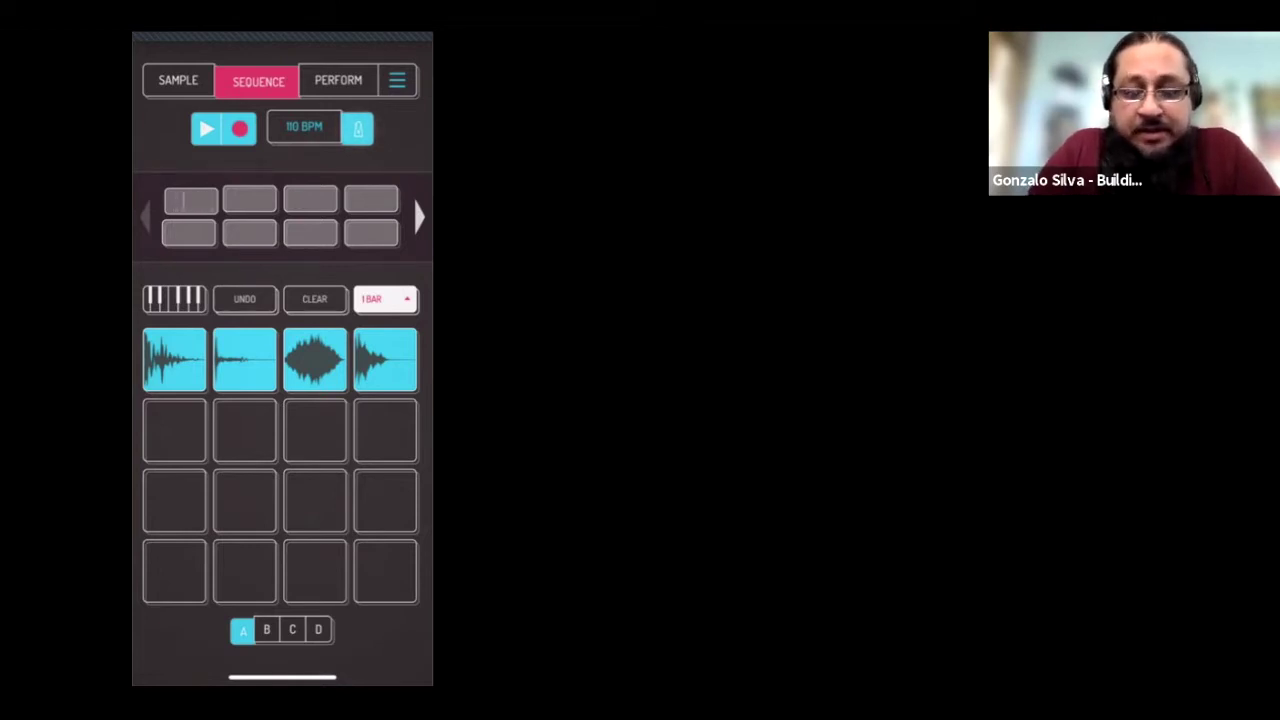
{"action": "left_click", "coordinate": [315, 359]}
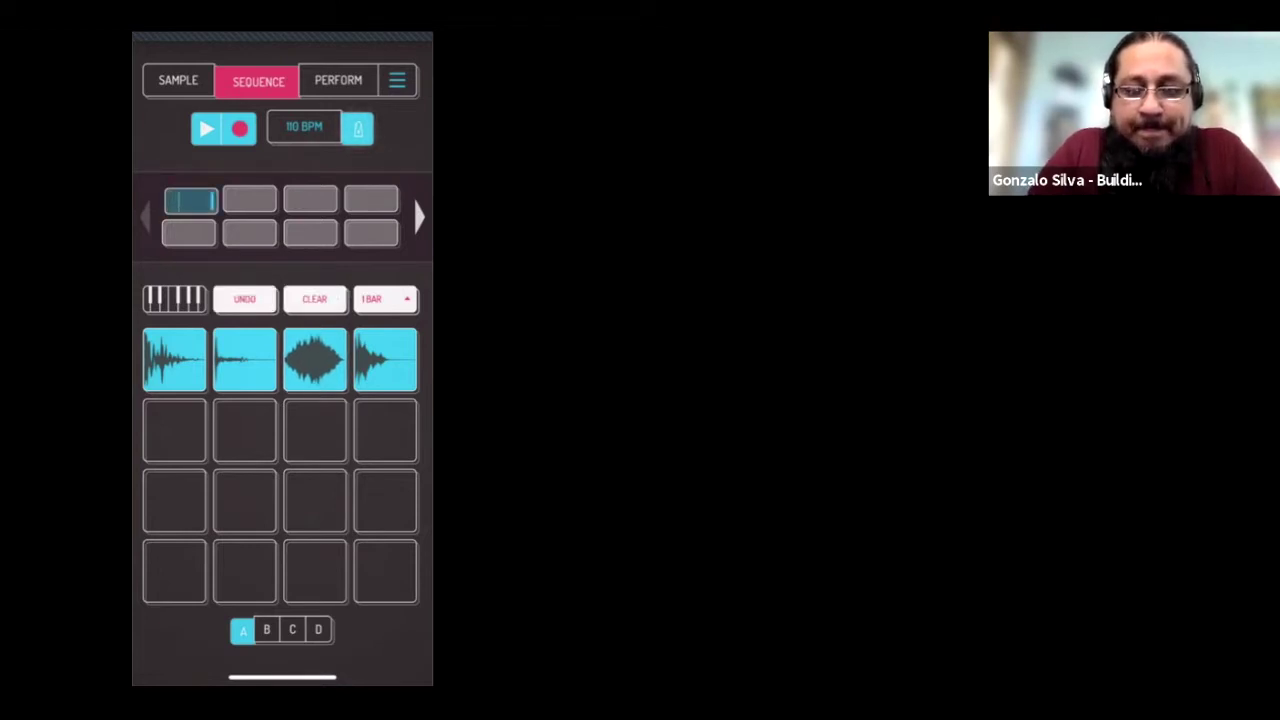
{"action": "left_click", "coordinate": [315, 359]}
{"action": "left_click", "coordinate": [315, 359]}
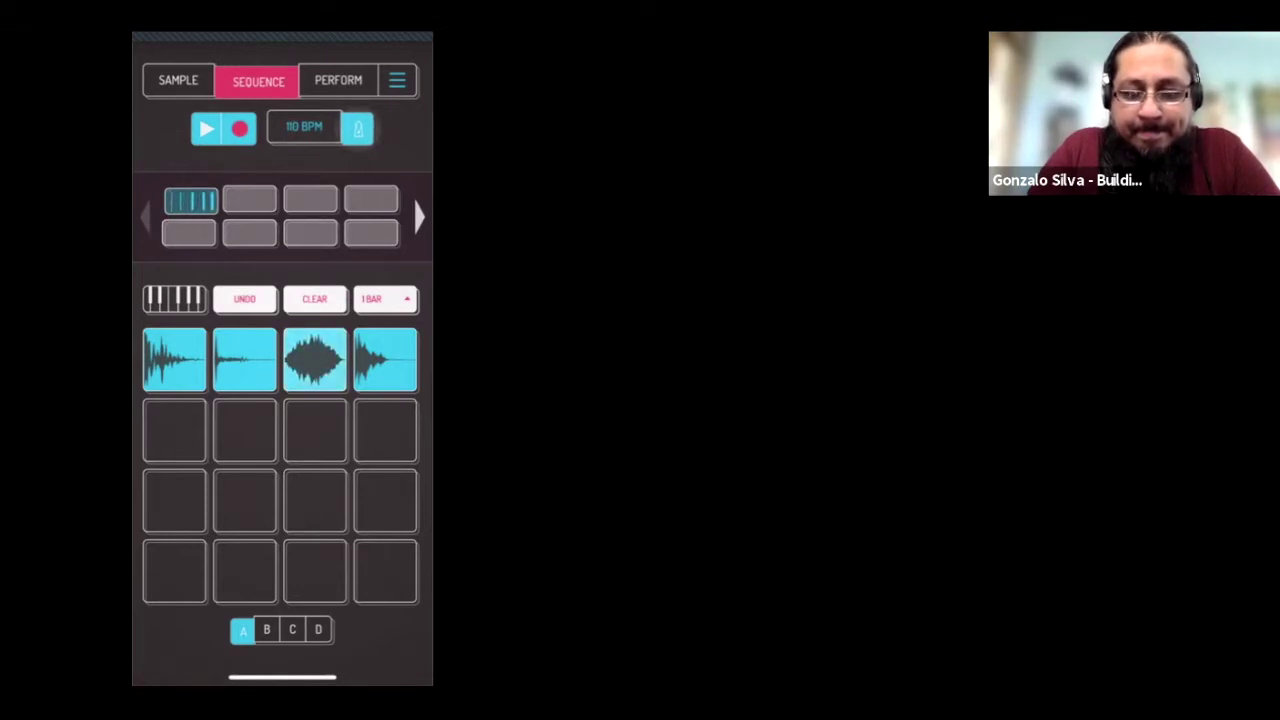
{"action": "left_click", "coordinate": [206, 128]}
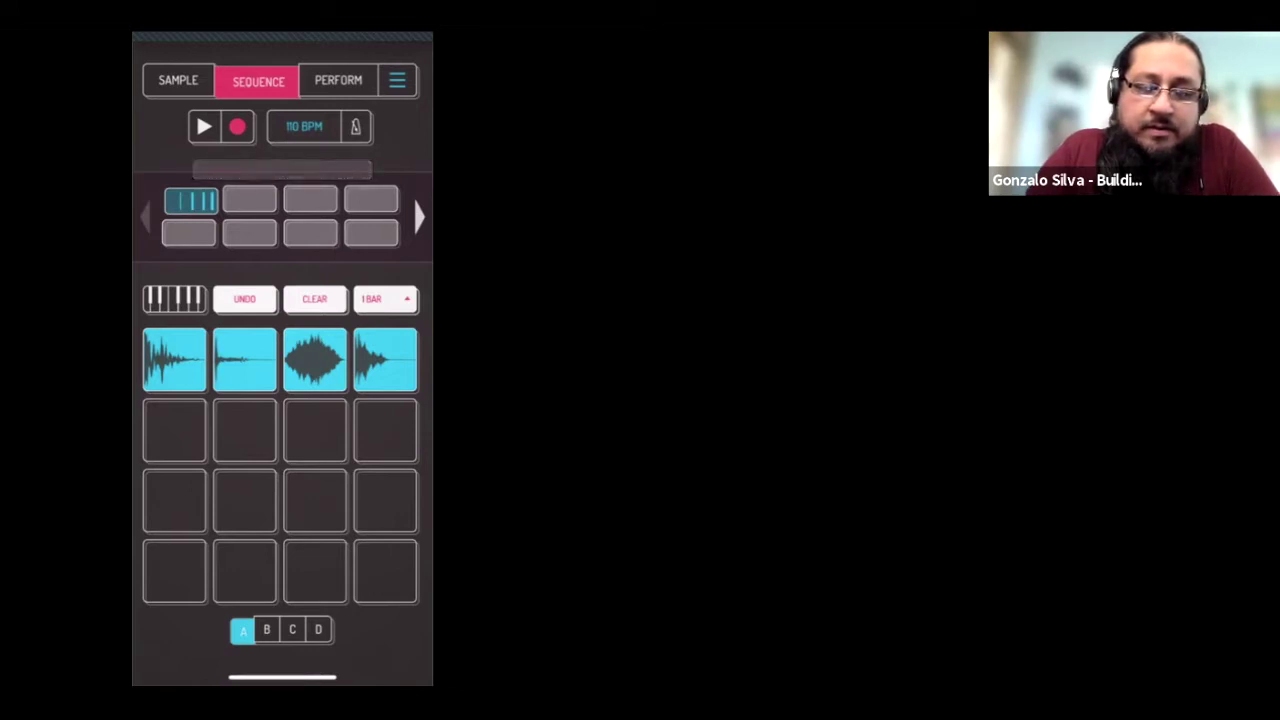
Step: Open the recorded pattern in the note editor and place a 1/16 note on A1 at 1.1, with none on A2
{"action": "left_click", "coordinate": [190, 200]}
{"action": "left_click", "coordinate": [181, 212]}
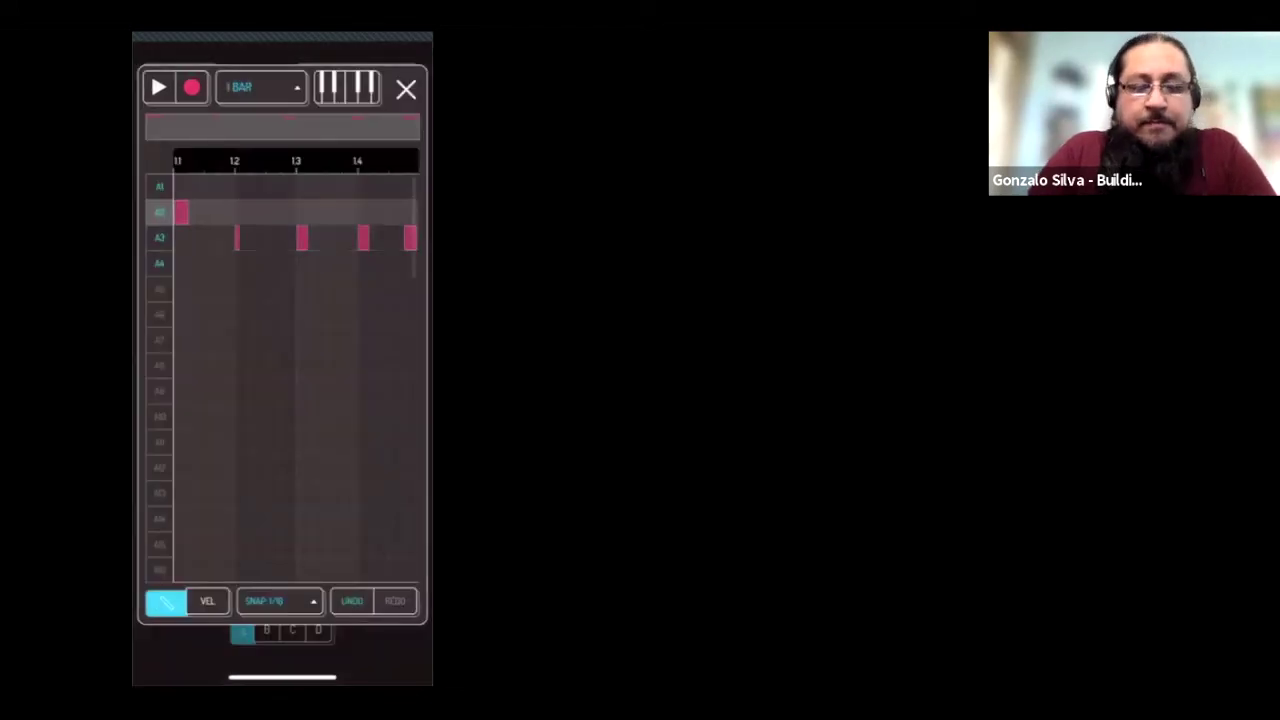
{"action": "left_click", "coordinate": [181, 212]}
{"action": "left_click", "coordinate": [181, 187]}
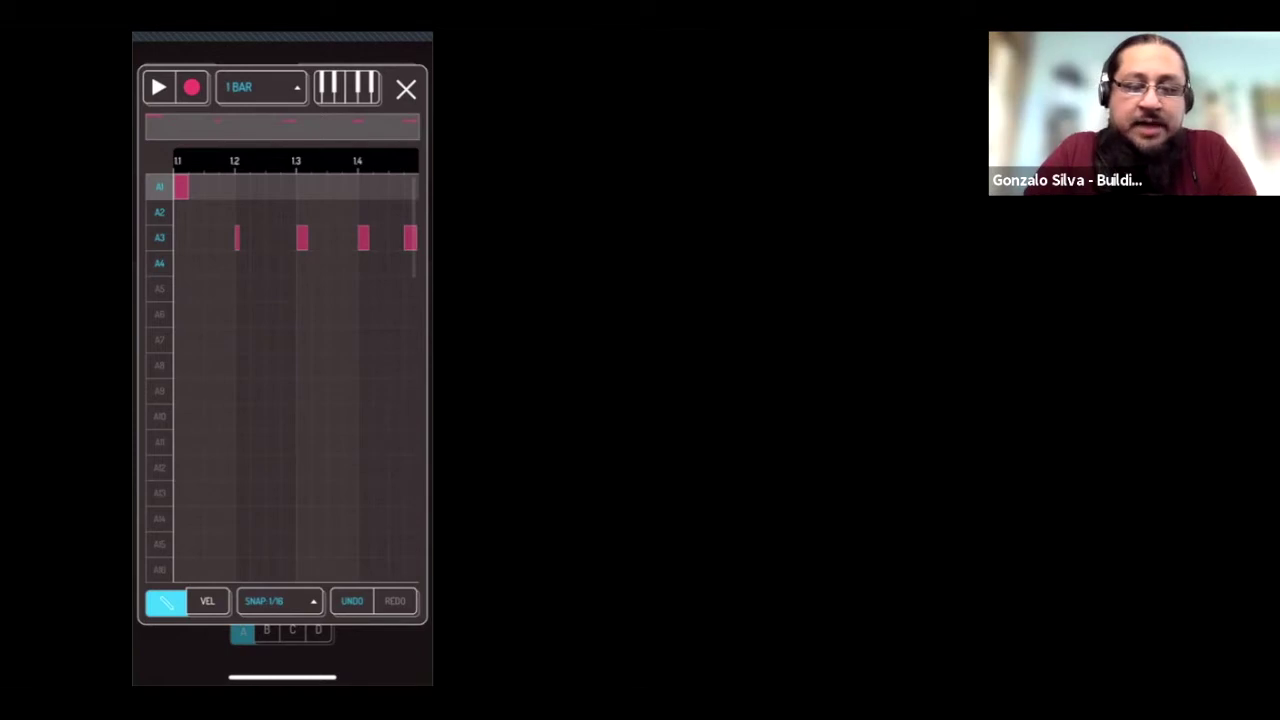
Step: Add a note on row A1, lengthen it to two 1/16 steps, and position it at beat 1.2
{"action": "left_click", "coordinate": [227, 187]}
{"action": "left_click_drag", "start_coordinate": [231, 187], "coordinate": [249, 187]}
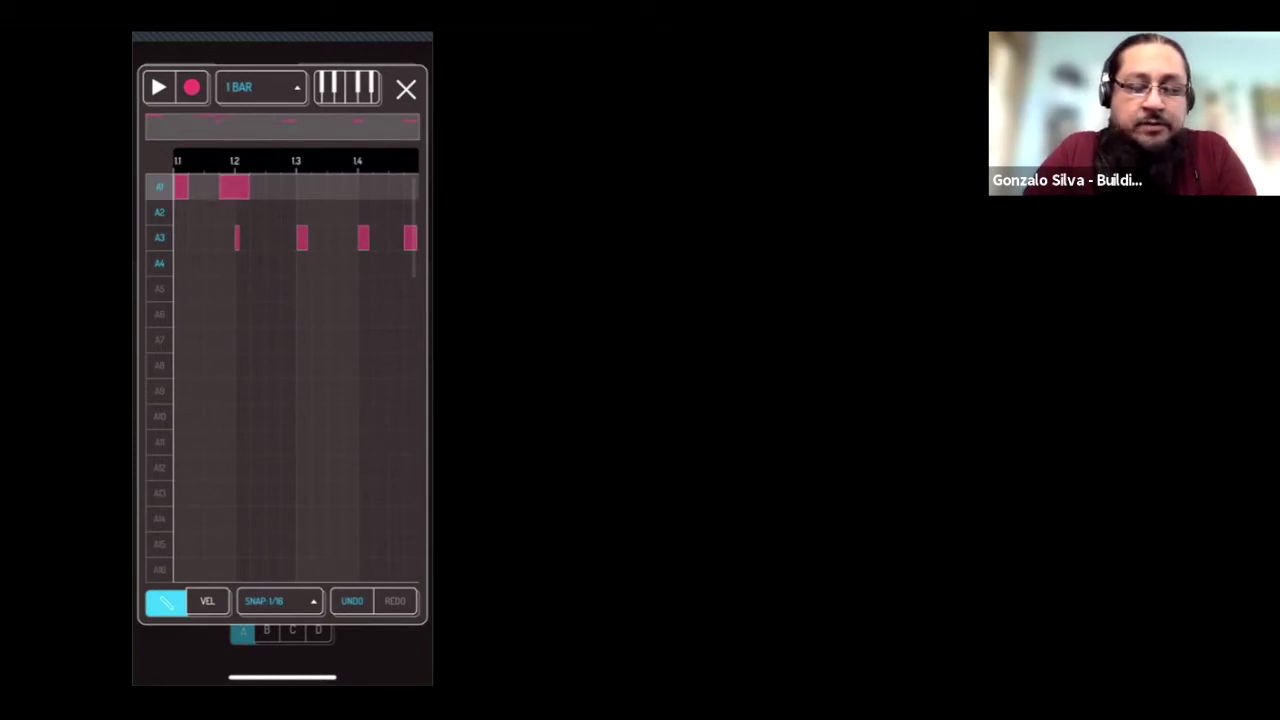
{"action": "left_click", "coordinate": [234, 187]}
{"action": "left_click", "coordinate": [242, 187]}
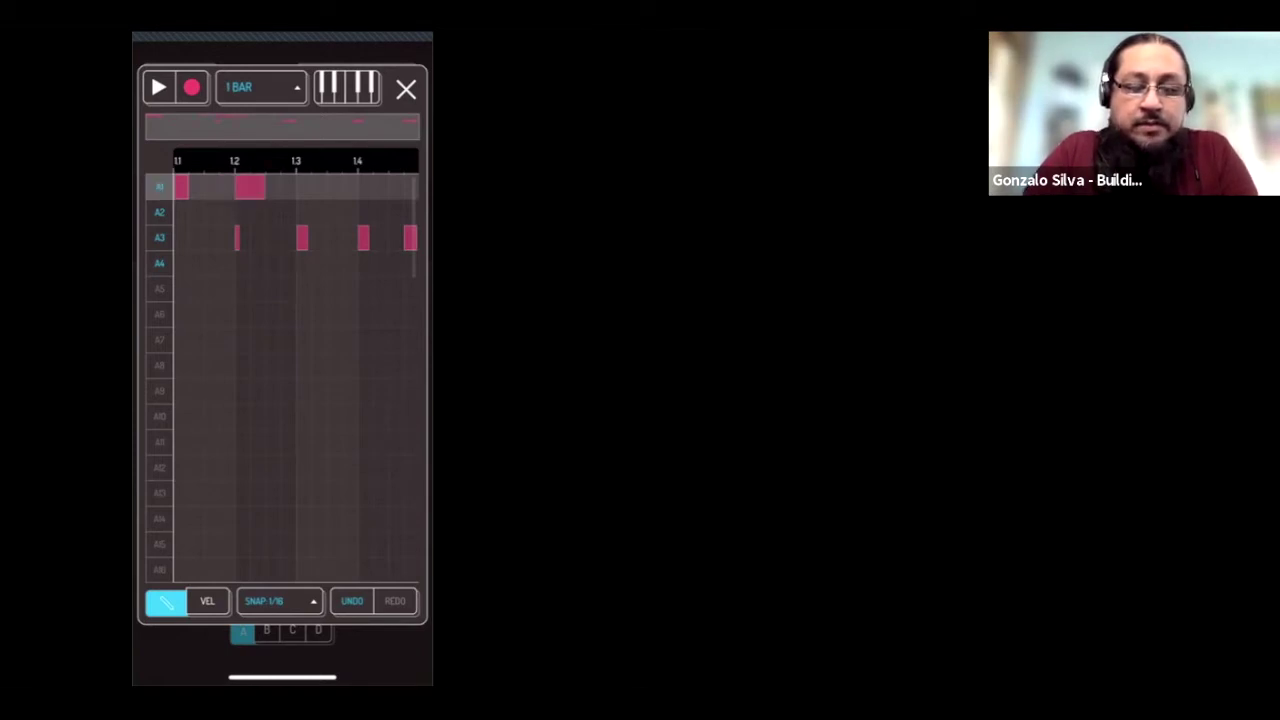
Step: Add two more notes on row A1, each two 1/16 steps long, at beats 1.3 and 1.4
{"action": "left_click", "coordinate": [319, 187]}
{"action": "left_click", "coordinate": [327, 187]}
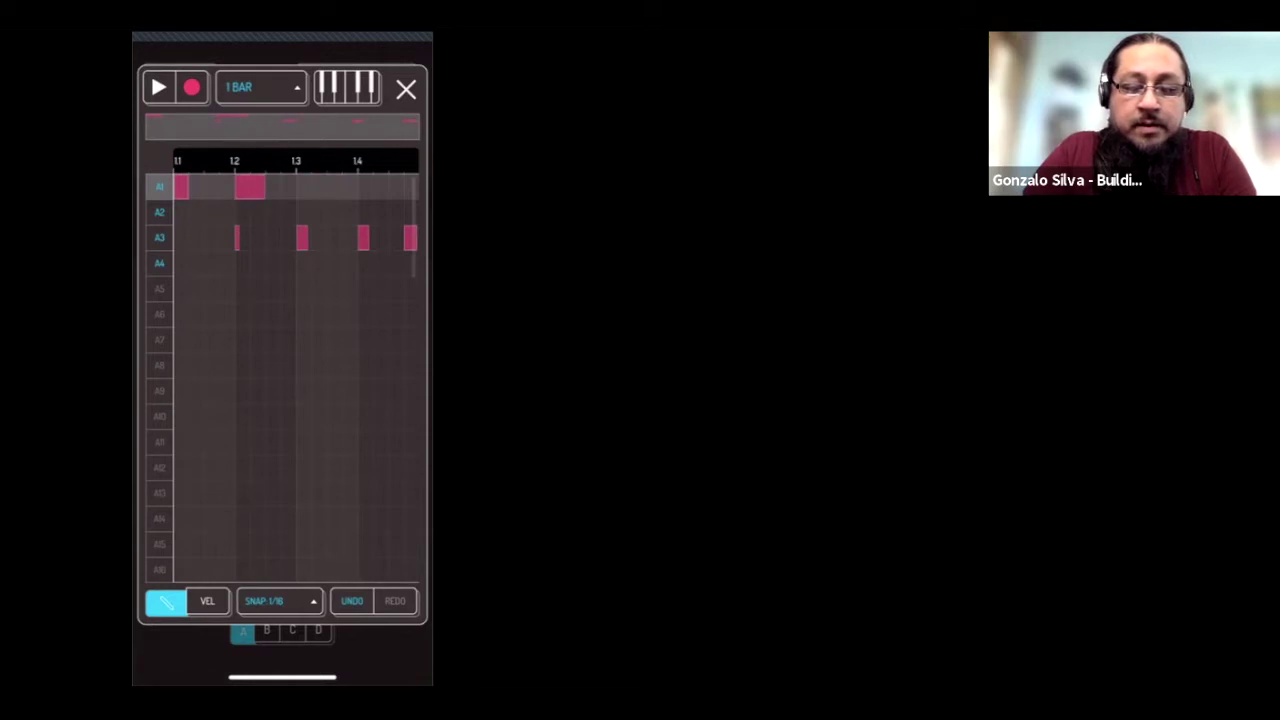
{"action": "left_click", "coordinate": [311, 187]}
{"action": "left_click", "coordinate": [388, 187]}
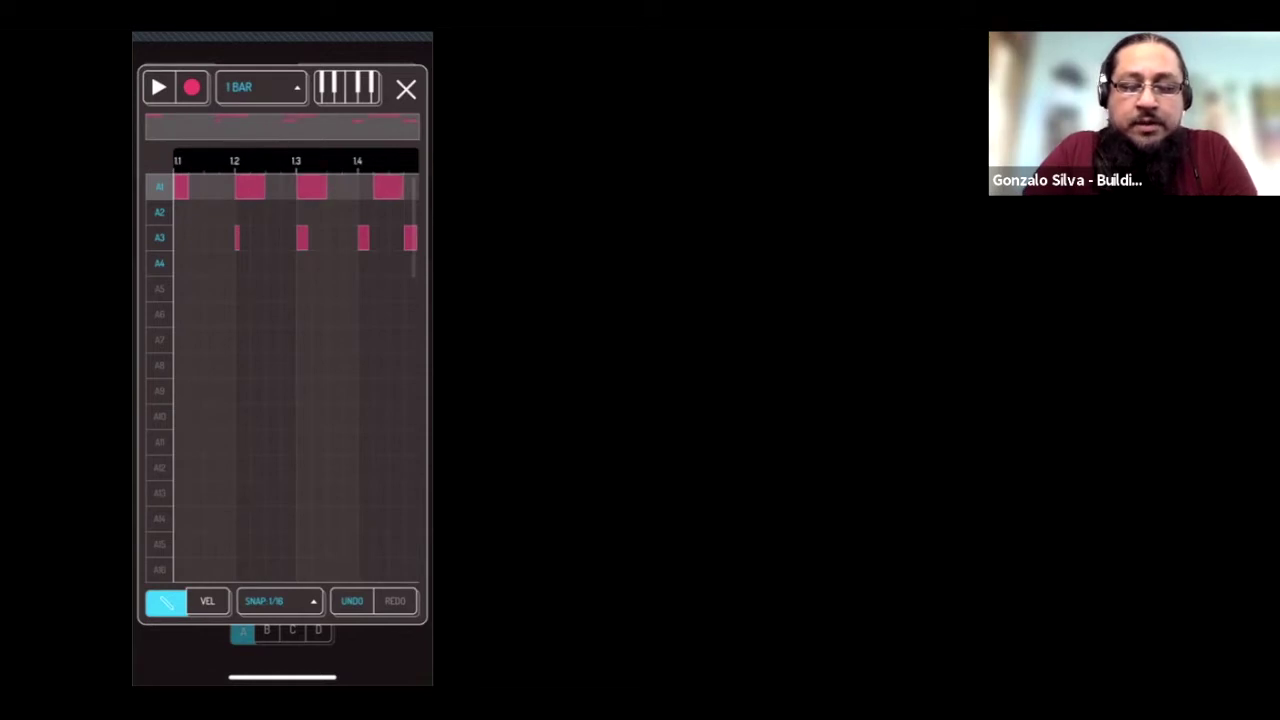
{"action": "left_click_drag", "start_coordinate": [388, 187], "coordinate": [373, 187]}
Step: With the pattern playing, add 1/16 notes on A2 midway through beat 1.1, at 1.2 and just before 1.4, and on A4 mid-1.1 and before 1.4
{"action": "left_click", "coordinate": [158, 88]}
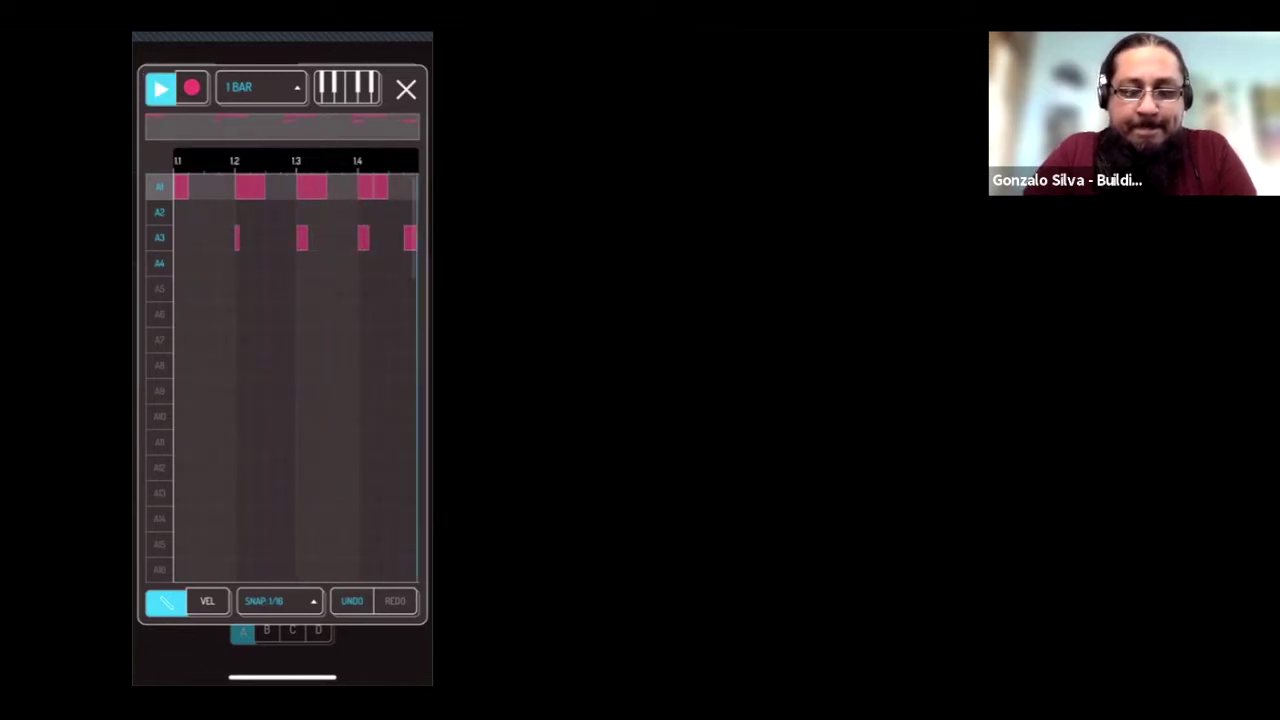
{"action": "left_click", "coordinate": [159, 212]}
{"action": "left_click", "coordinate": [242, 212]}
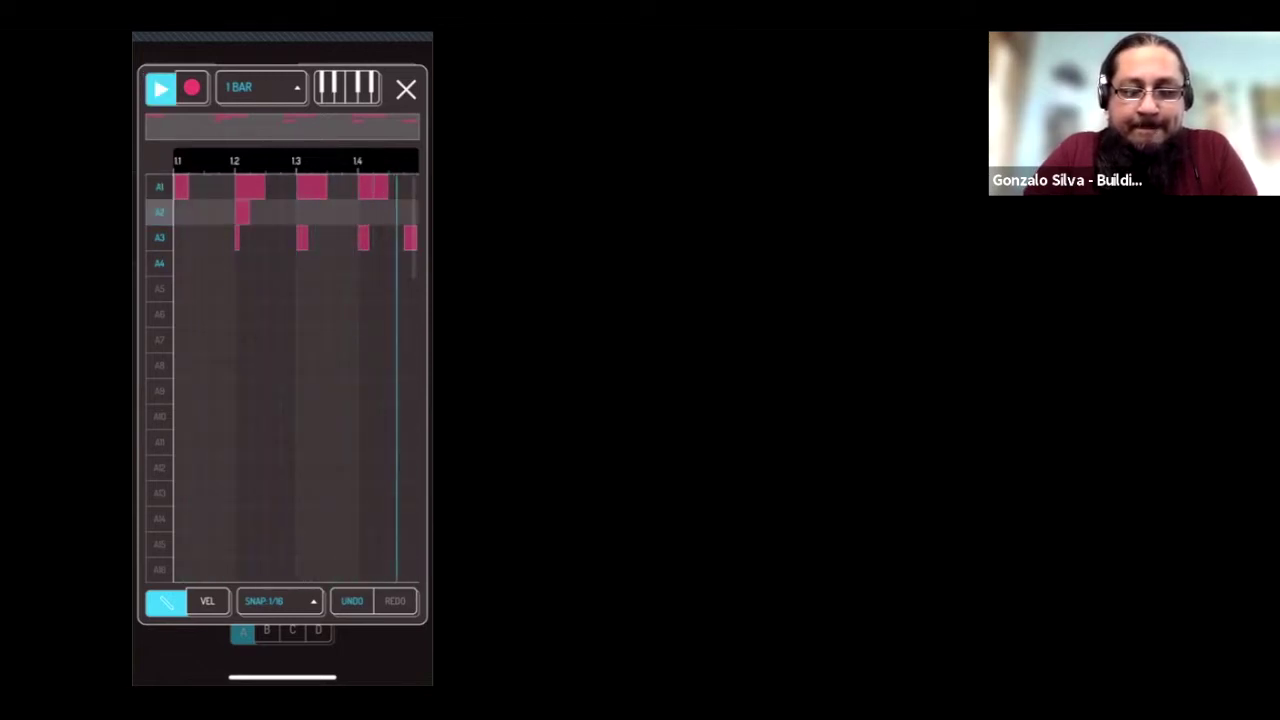
{"action": "left_click", "coordinate": [349, 212]}
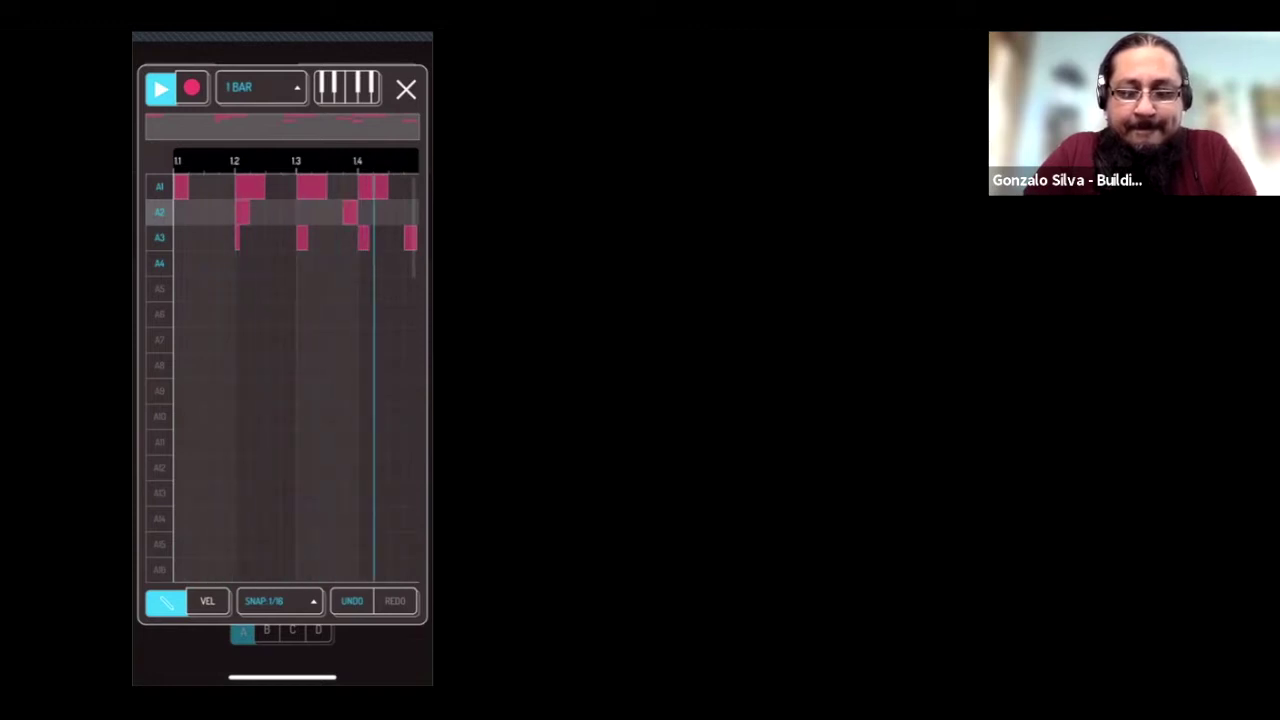
{"action": "left_click", "coordinate": [211, 212]}
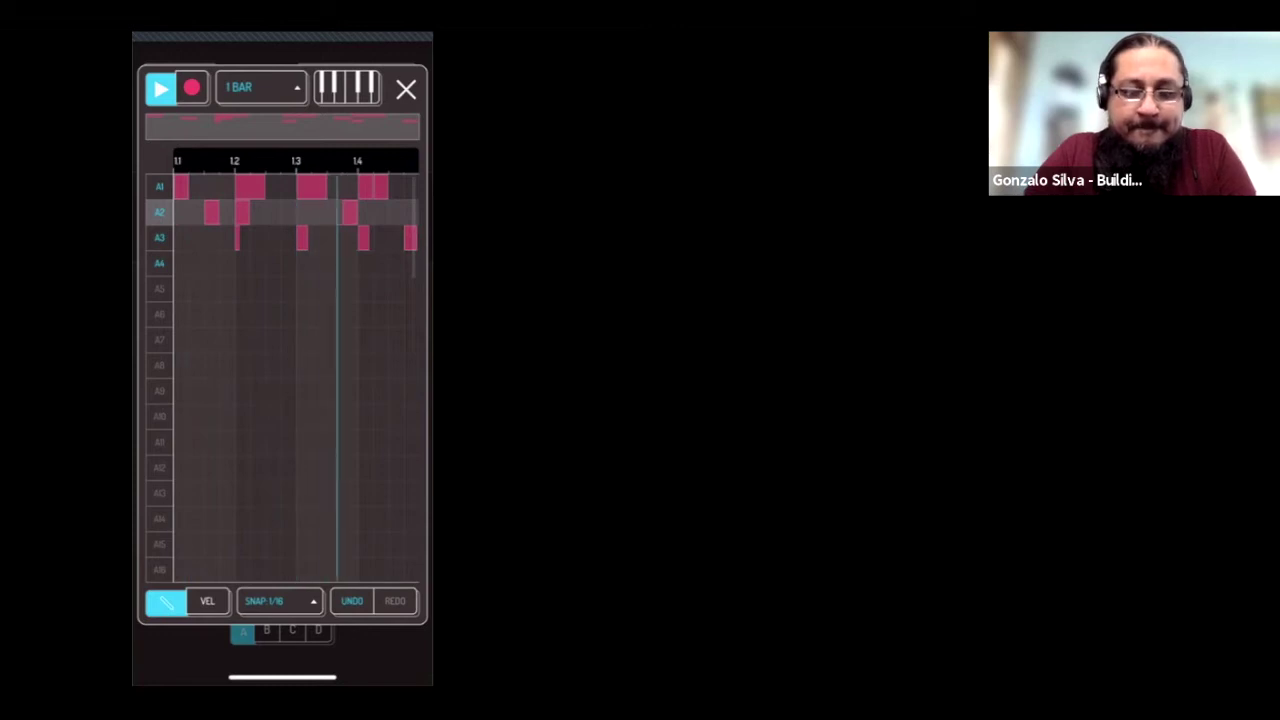
{"action": "left_click", "coordinate": [211, 263]}
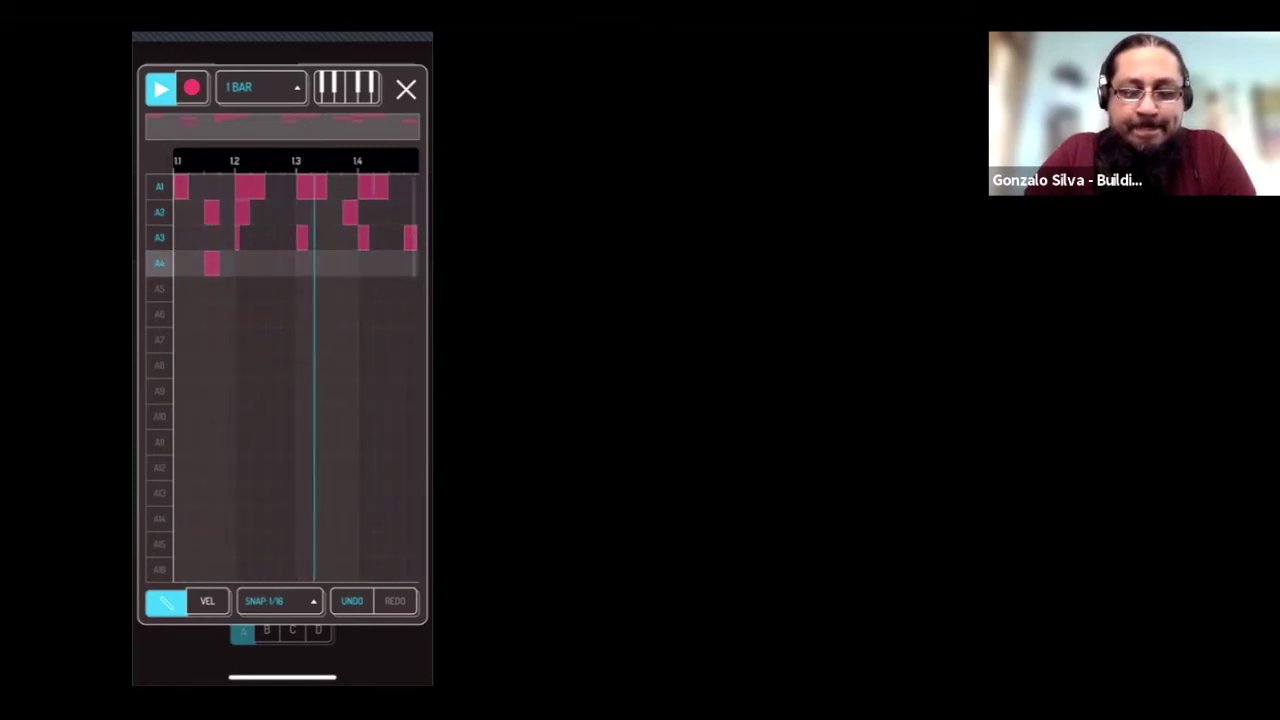
{"action": "left_click", "coordinate": [349, 263]}
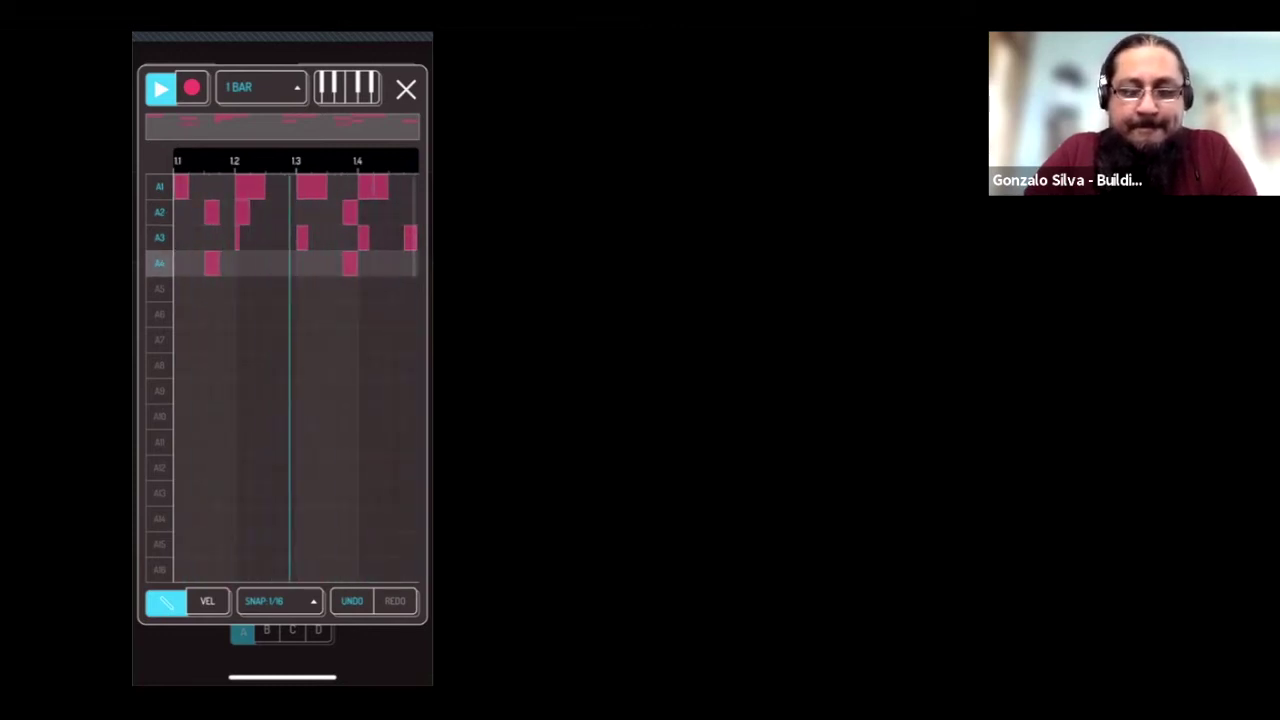
Step: Stop the pattern, leave the note editor and switch to the Perform view
{"action": "left_click", "coordinate": [160, 88]}
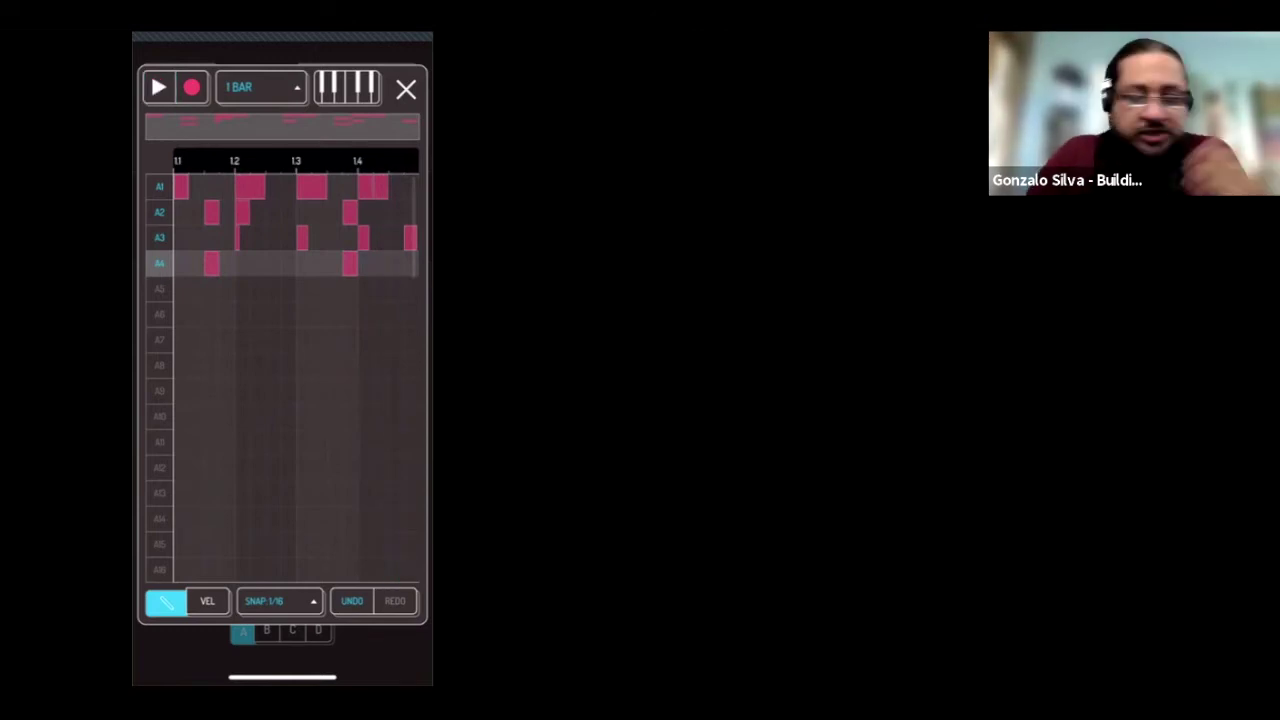
{"action": "left_click", "coordinate": [405, 89]}
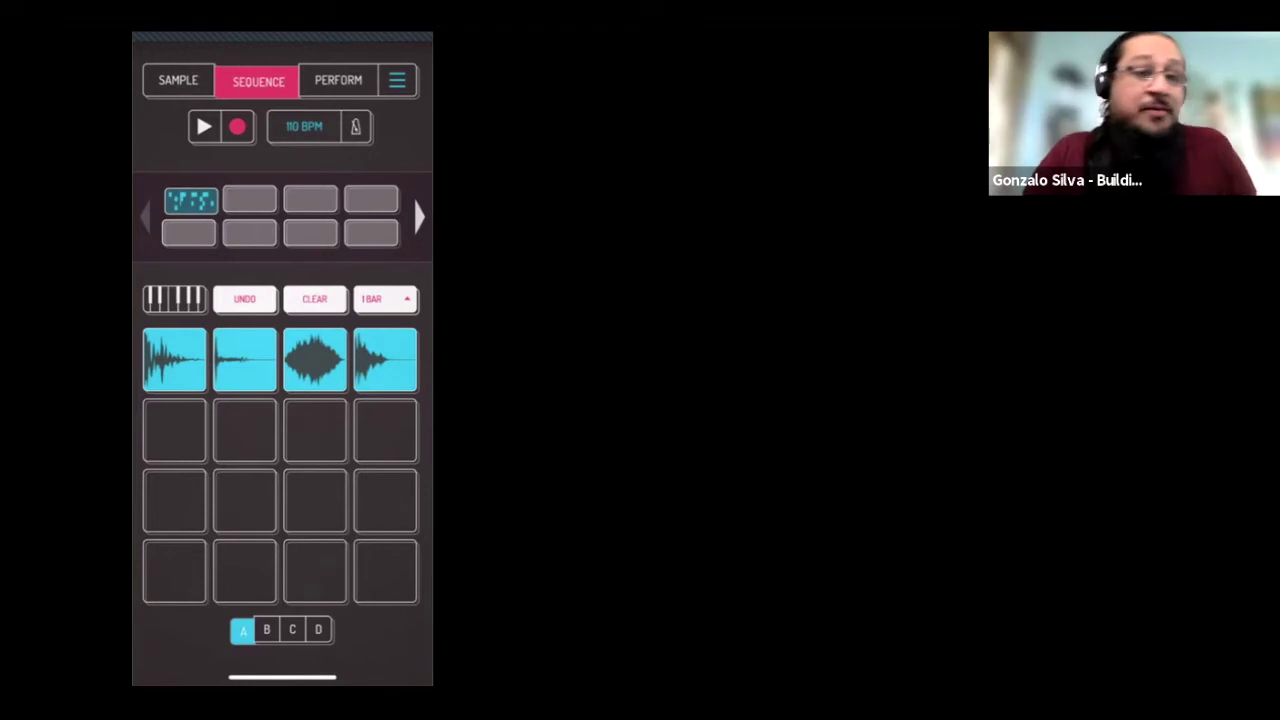
{"action": "left_click", "coordinate": [338, 80]}
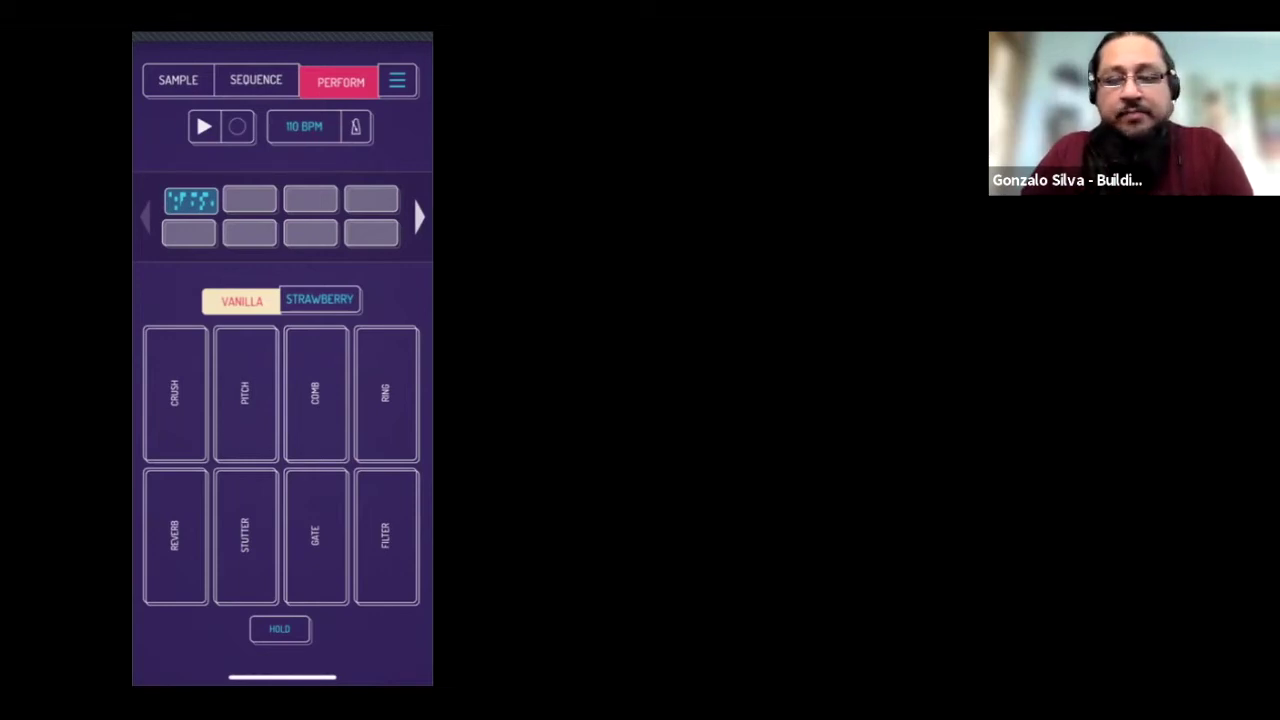
Step: Play the pattern and apply the Ring, Pitch and Stutter effects to it in turn
{"action": "left_click", "coordinate": [205, 127]}
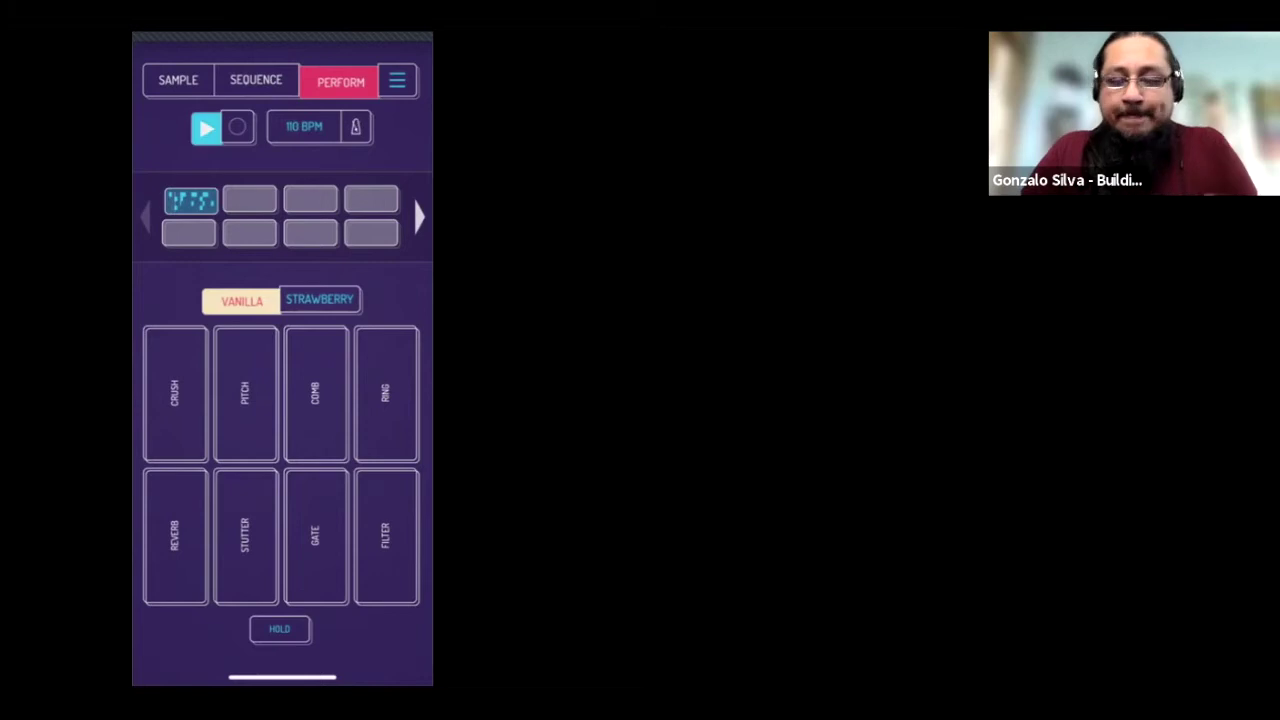
{"action": "left_click_drag", "start_coordinate": [387, 395], "coordinate": [387, 346]}
{"action": "left_click_drag", "start_coordinate": [247, 395], "coordinate": [247, 463]}
{"action": "left_click", "coordinate": [246, 506]}
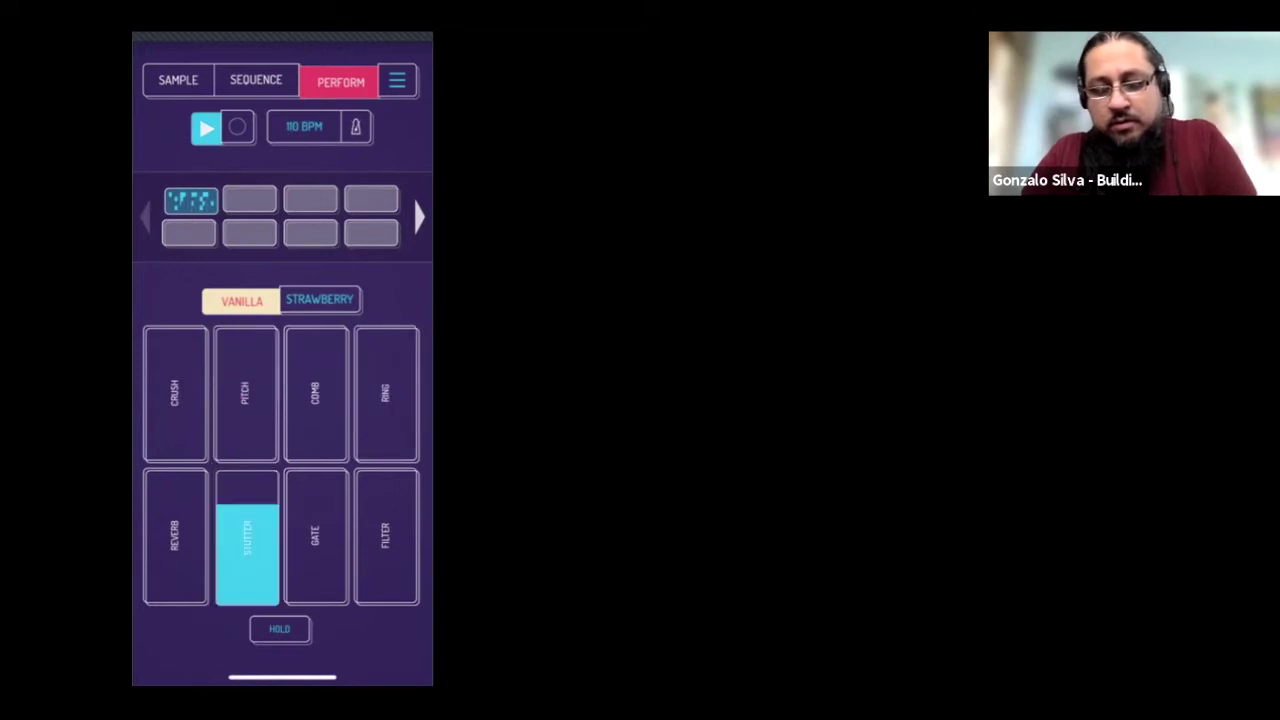
Step: Sweep the Reverb and Filter effects together in opposite directions over the playing pattern, and stop playback
{"action": "left_click", "coordinate": [176, 524]}
{"action": "left_click_drag", "start_coordinate": [176, 524], "coordinate": [176, 497]}
{"action": "left_click_drag", "start_coordinate": [387, 538], "coordinate": [387, 566]}
{"action": "left_click_drag", "start_coordinate": [176, 497], "coordinate": [176, 480]}
{"action": "left_click_drag", "start_coordinate": [387, 566], "coordinate": [387, 600]}
{"action": "left_click_drag", "start_coordinate": [176, 480], "coordinate": [176, 471]}
{"action": "left_click_drag", "start_coordinate": [387, 600], "coordinate": [387, 604]}
{"action": "left_click_drag", "start_coordinate": [176, 471], "coordinate": [176, 532]}
{"action": "left_click_drag", "start_coordinate": [387, 604], "coordinate": [387, 530]}
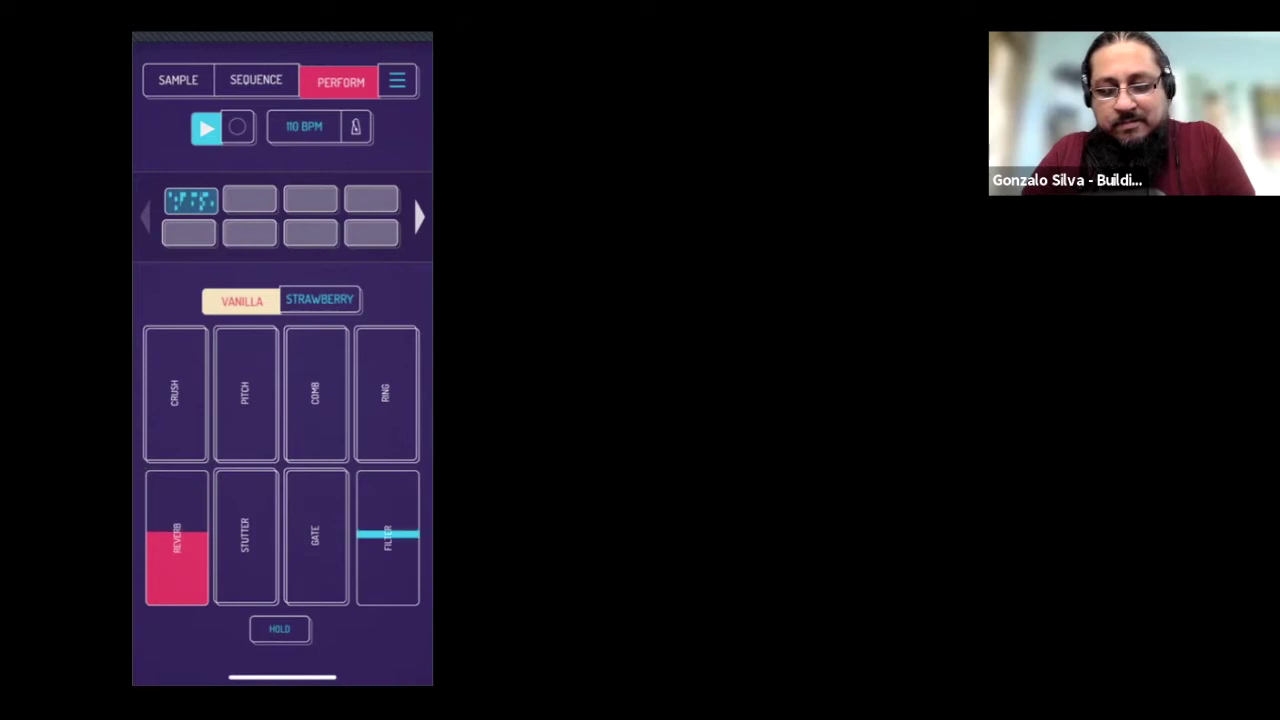
{"action": "left_click_drag", "start_coordinate": [176, 532], "coordinate": [176, 569]}
{"action": "left_click_drag", "start_coordinate": [387, 530], "coordinate": [387, 480]}
{"action": "left_click_drag", "start_coordinate": [176, 569], "coordinate": [176, 604]}
{"action": "left_click_drag", "start_coordinate": [387, 480], "coordinate": [387, 471]}
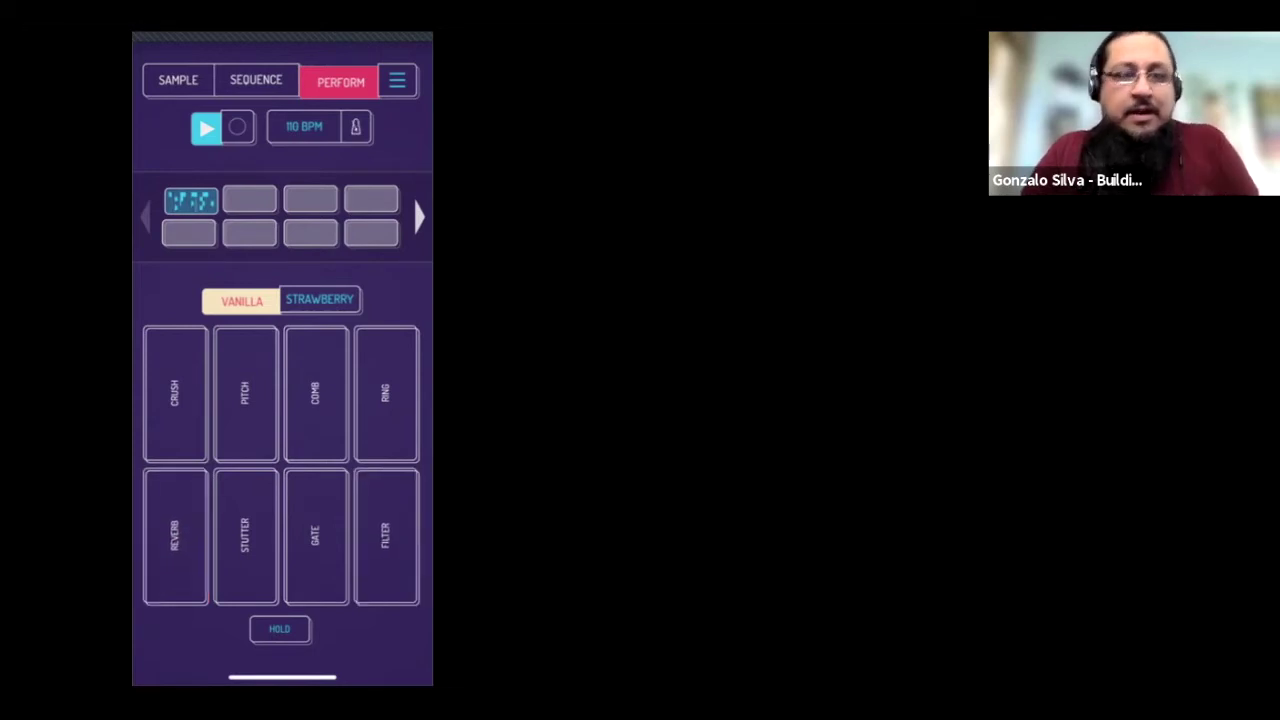
{"action": "left_click", "coordinate": [206, 128]}
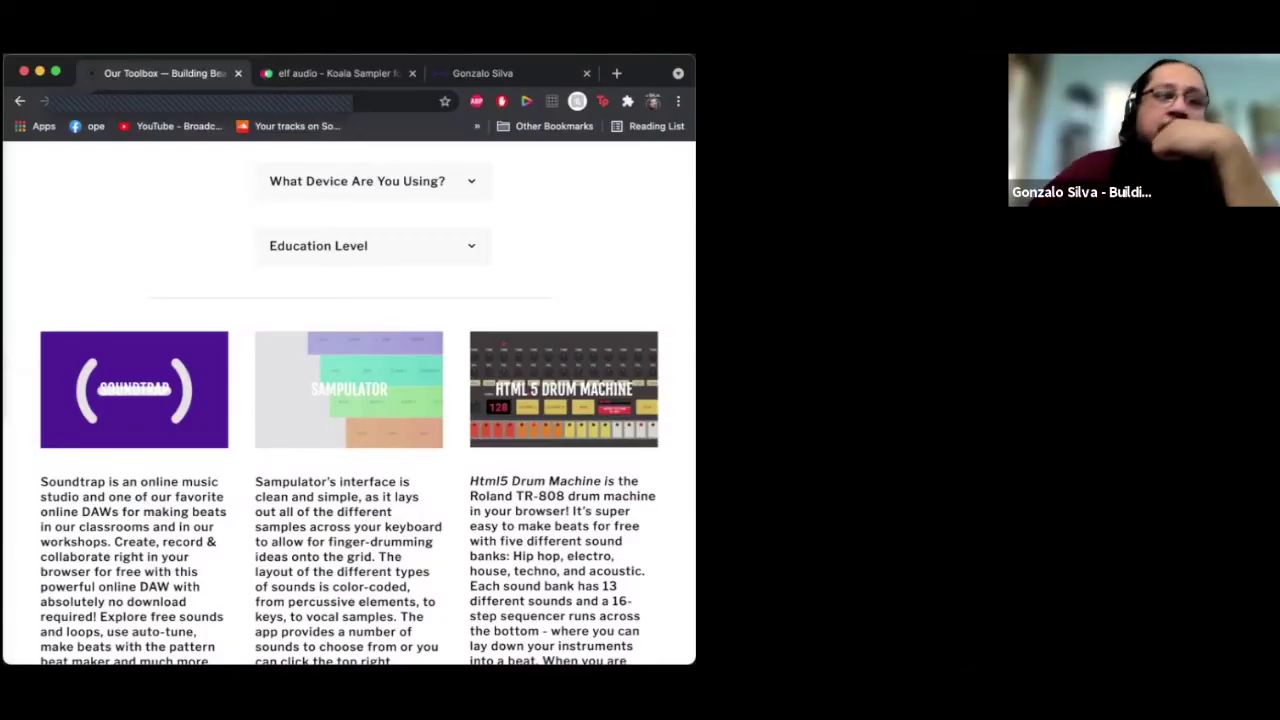
Step: Look through the first tools on the Our Toolbox page in the browser, from Soundtrap to Audiotool, Super-Looper and MPC Beats
{"action": "scroll", "coordinate": [348, 400], "scroll_direction": "down", "scroll_amount": 3}
{"action": "scroll", "coordinate": [348, 400], "scroll_direction": "down", "scroll_amount": 3}
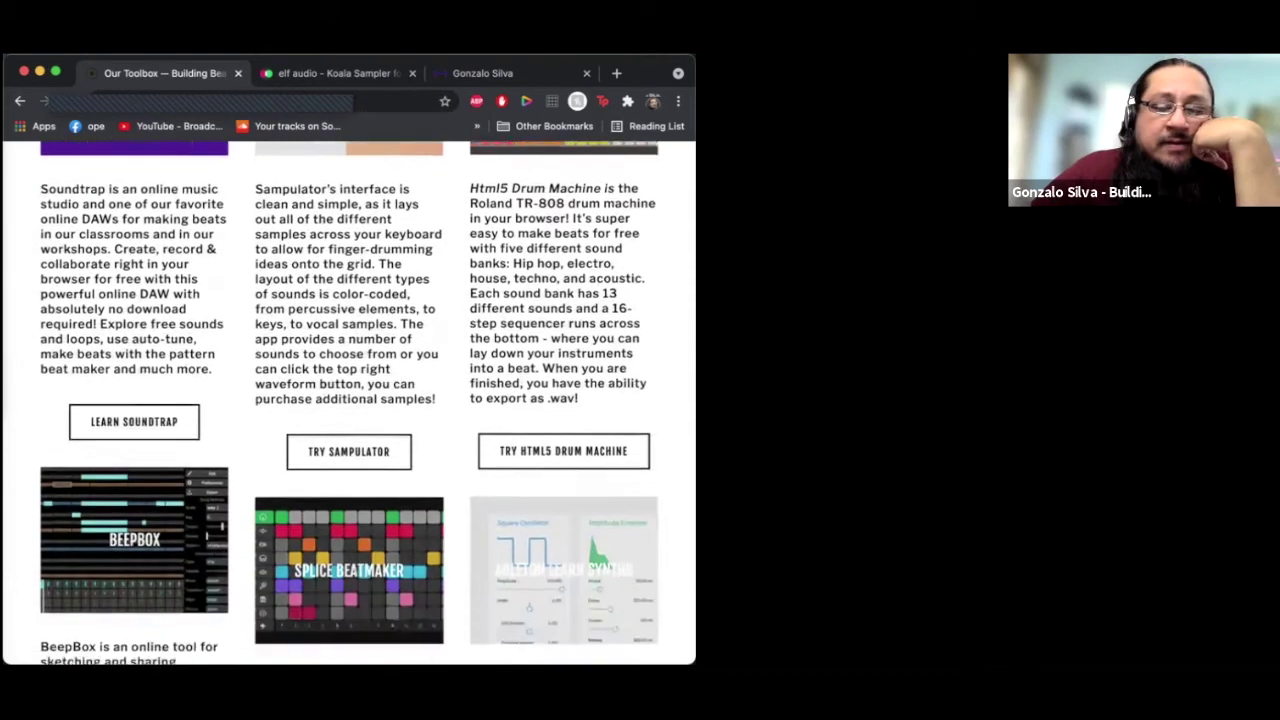
{"action": "scroll", "coordinate": [348, 400], "scroll_direction": "down", "scroll_amount": 2}
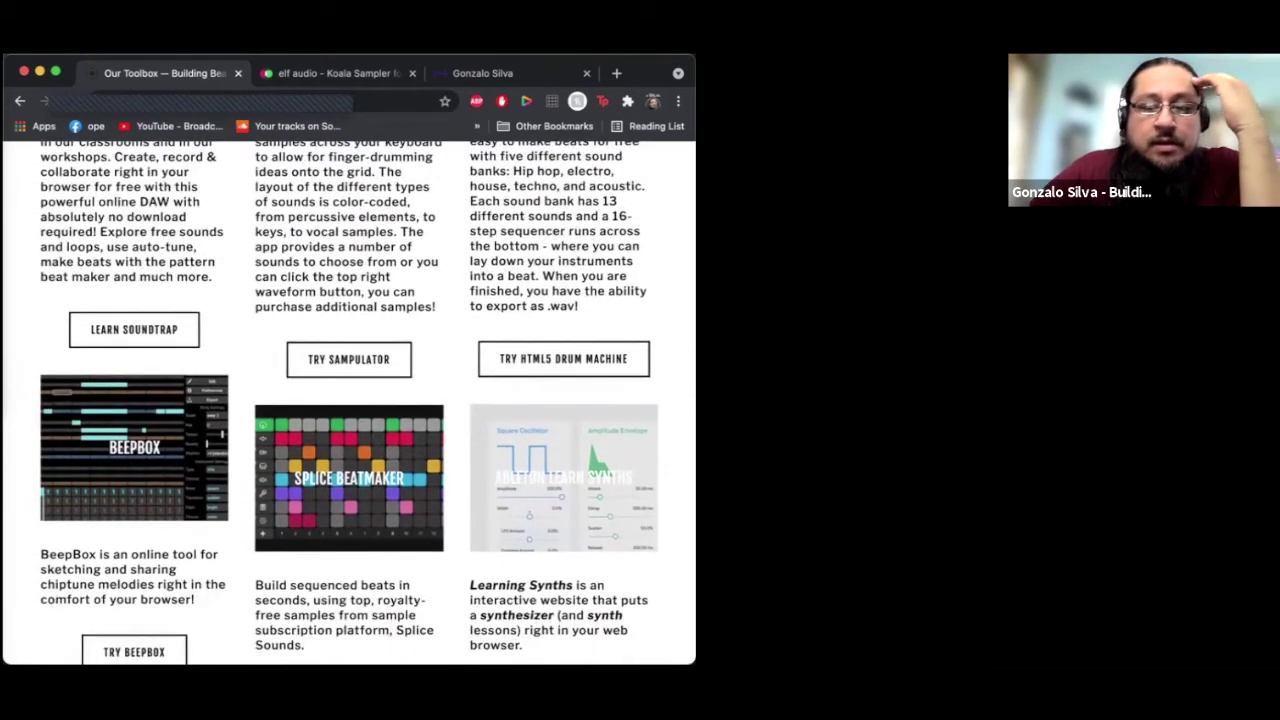
{"action": "scroll", "coordinate": [348, 400], "scroll_direction": "down", "scroll_amount": 3}
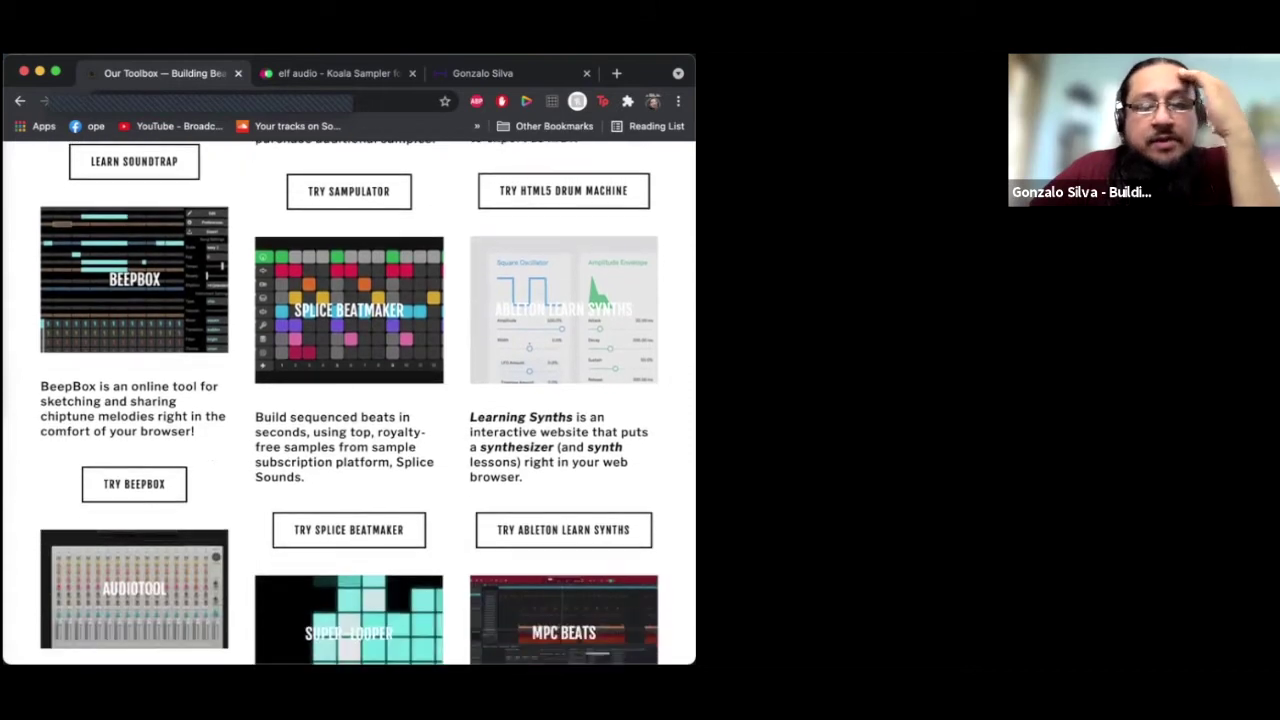
{"action": "scroll", "coordinate": [348, 400], "scroll_direction": "down", "scroll_amount": 1}
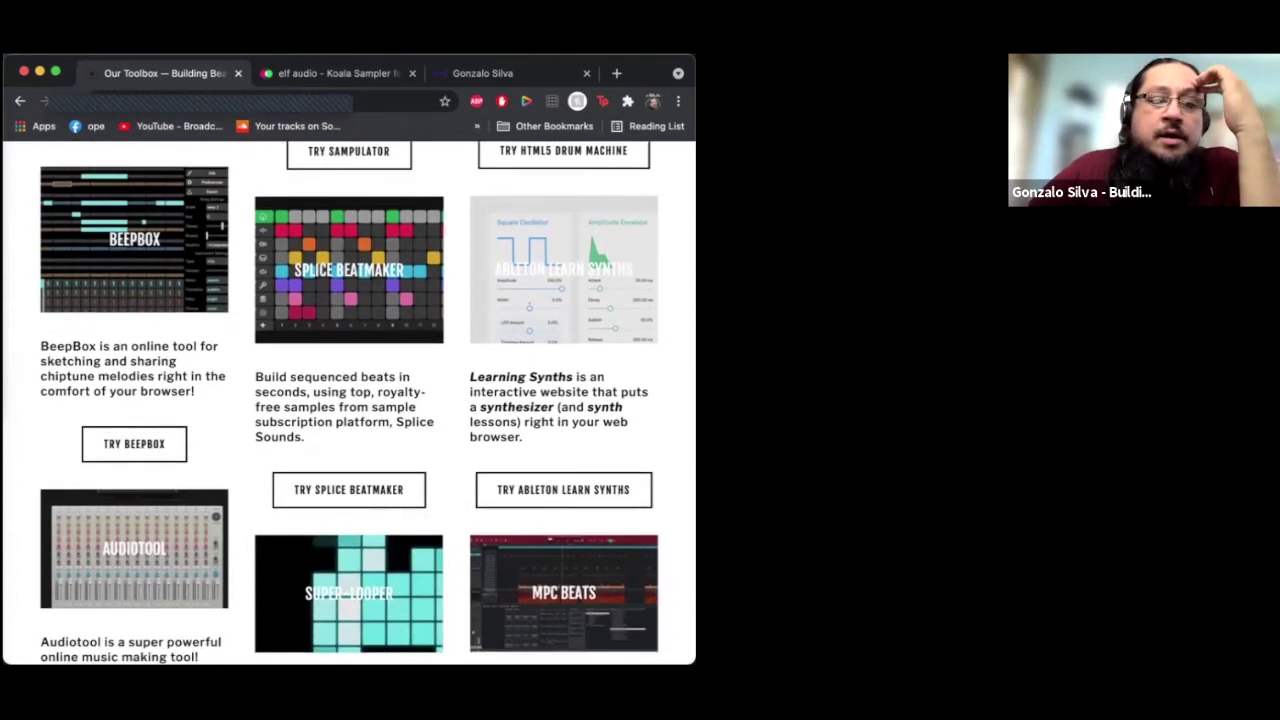
{"action": "scroll", "coordinate": [348, 400], "scroll_direction": "down", "scroll_amount": 15}
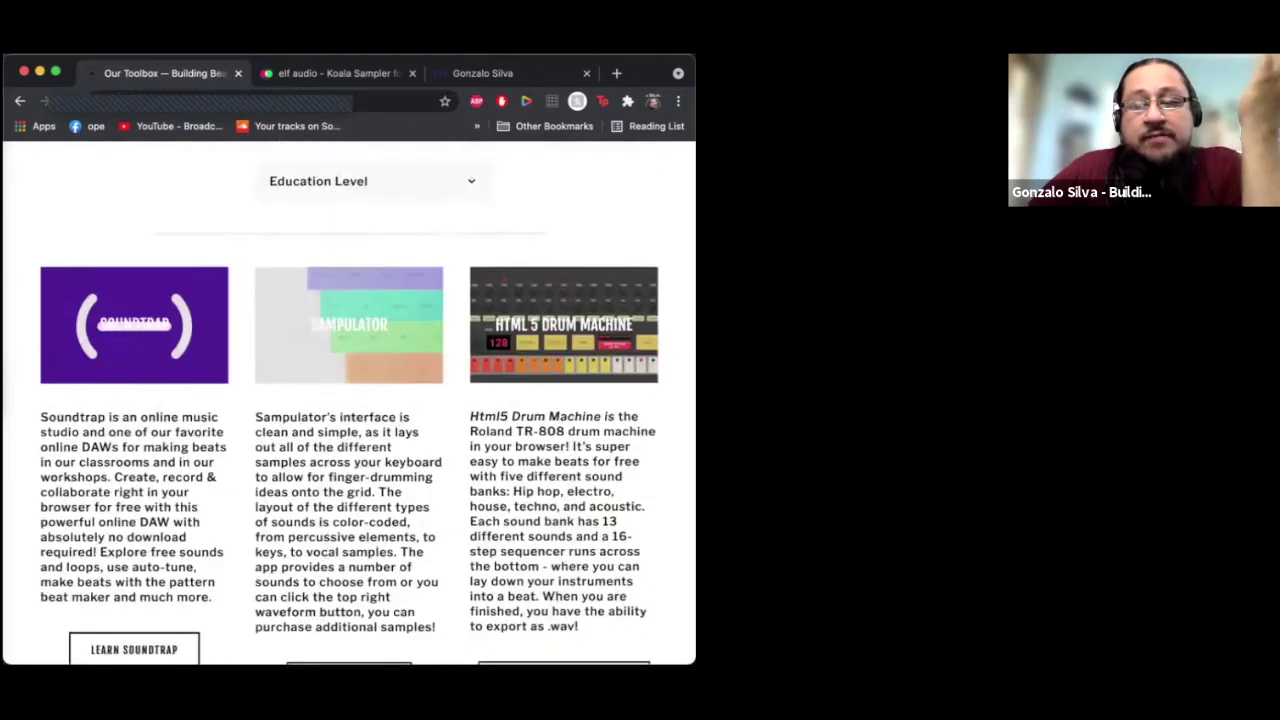
{"action": "scroll", "coordinate": [348, 400], "scroll_direction": "down", "scroll_amount": 5}
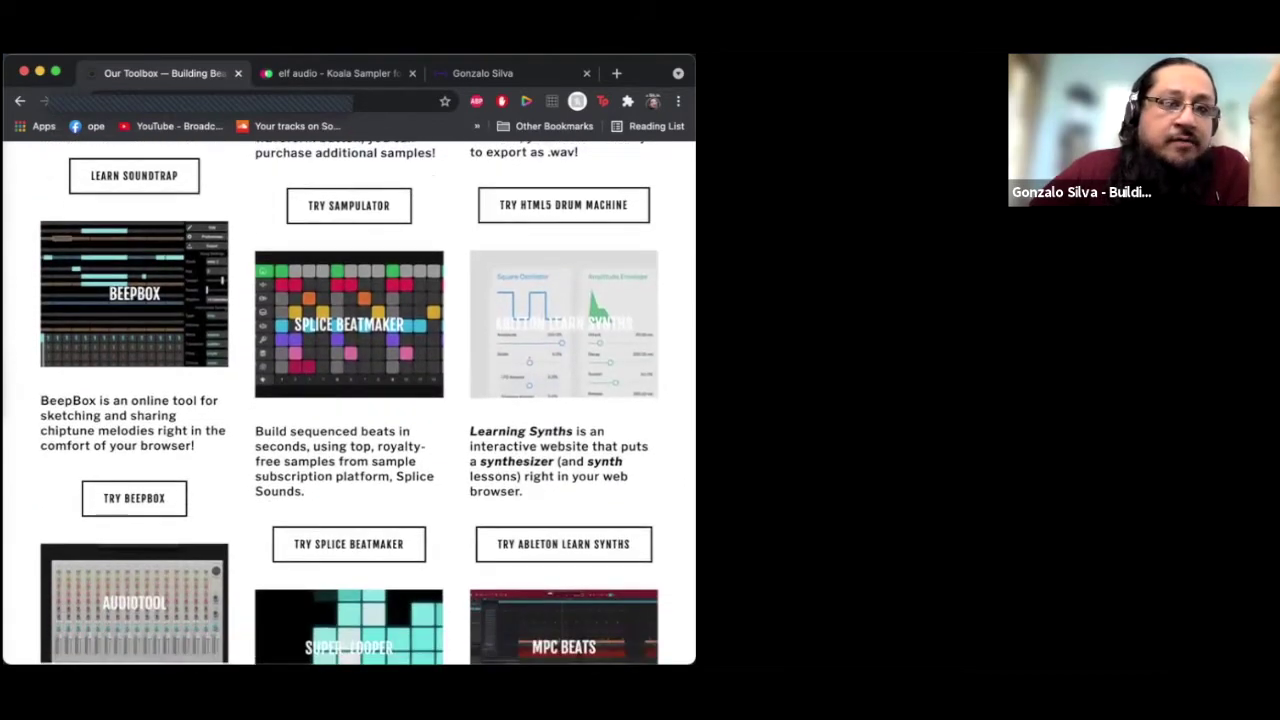
{"action": "scroll", "coordinate": [348, 400], "scroll_direction": "down", "scroll_amount": 3}
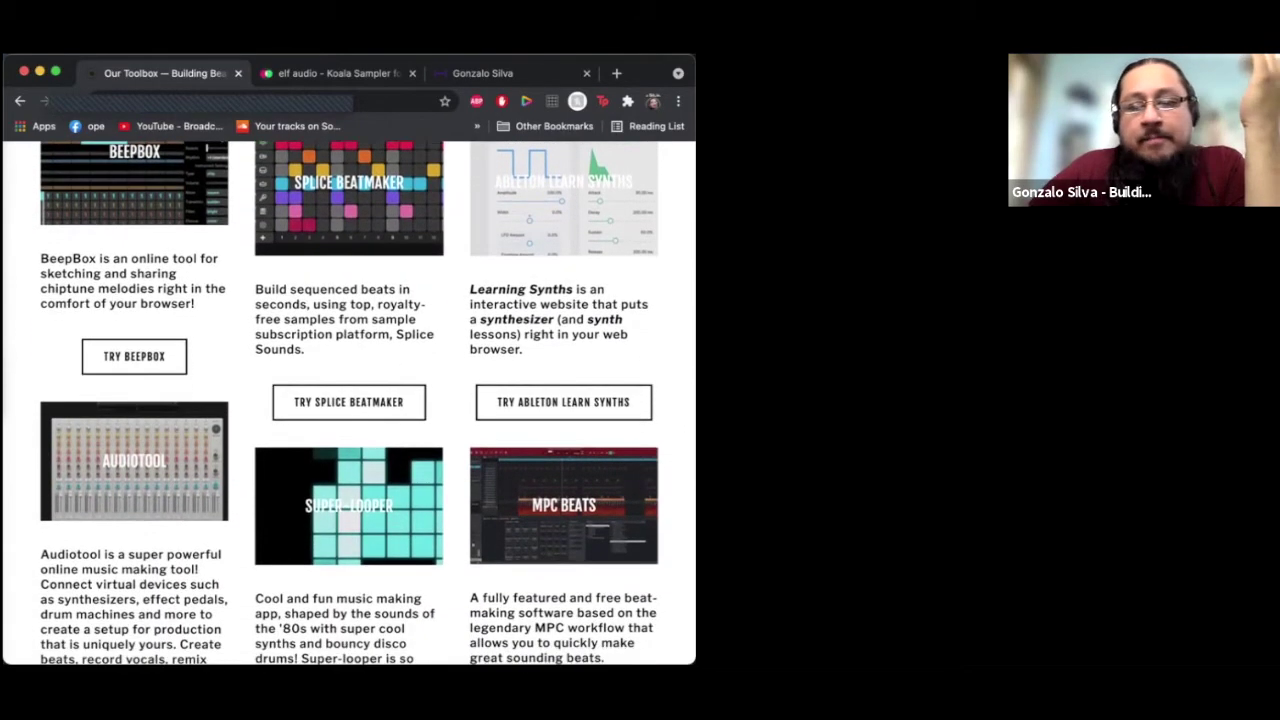
{"action": "scroll", "coordinate": [348, 400], "scroll_direction": "down", "scroll_amount": 1}
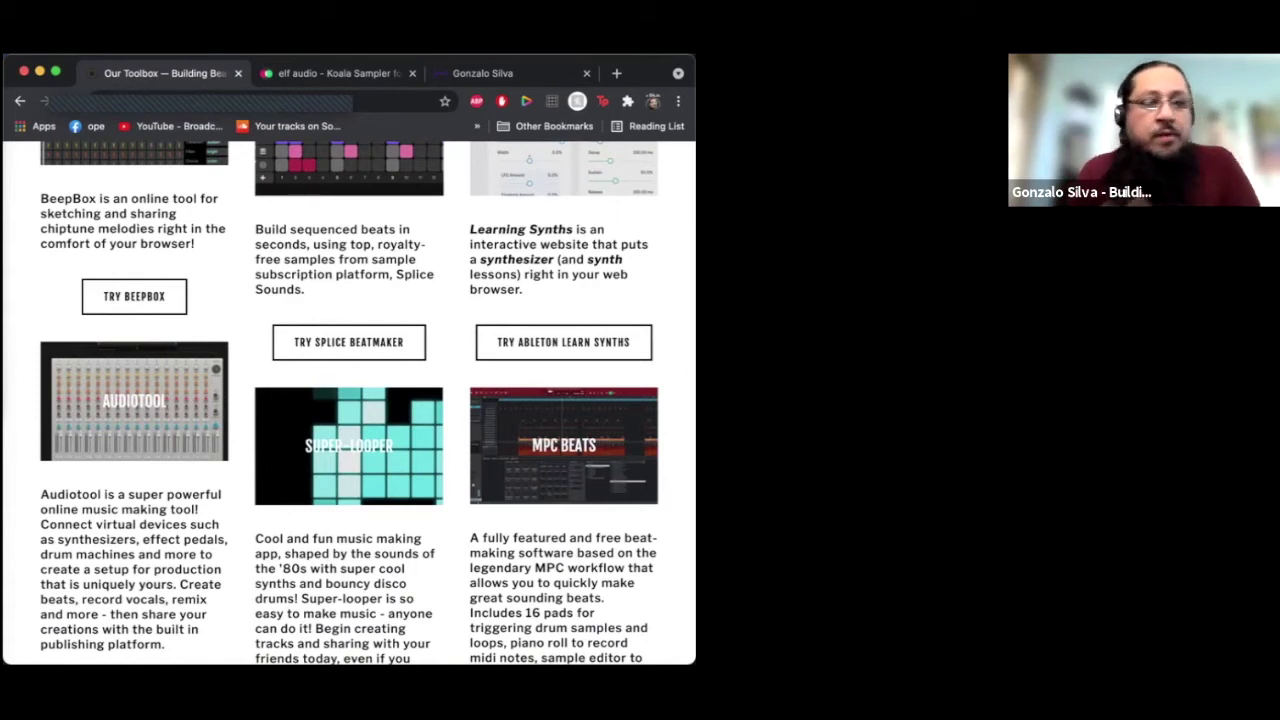
{"action": "scroll", "coordinate": [348, 400], "scroll_direction": "down", "scroll_amount": 1}
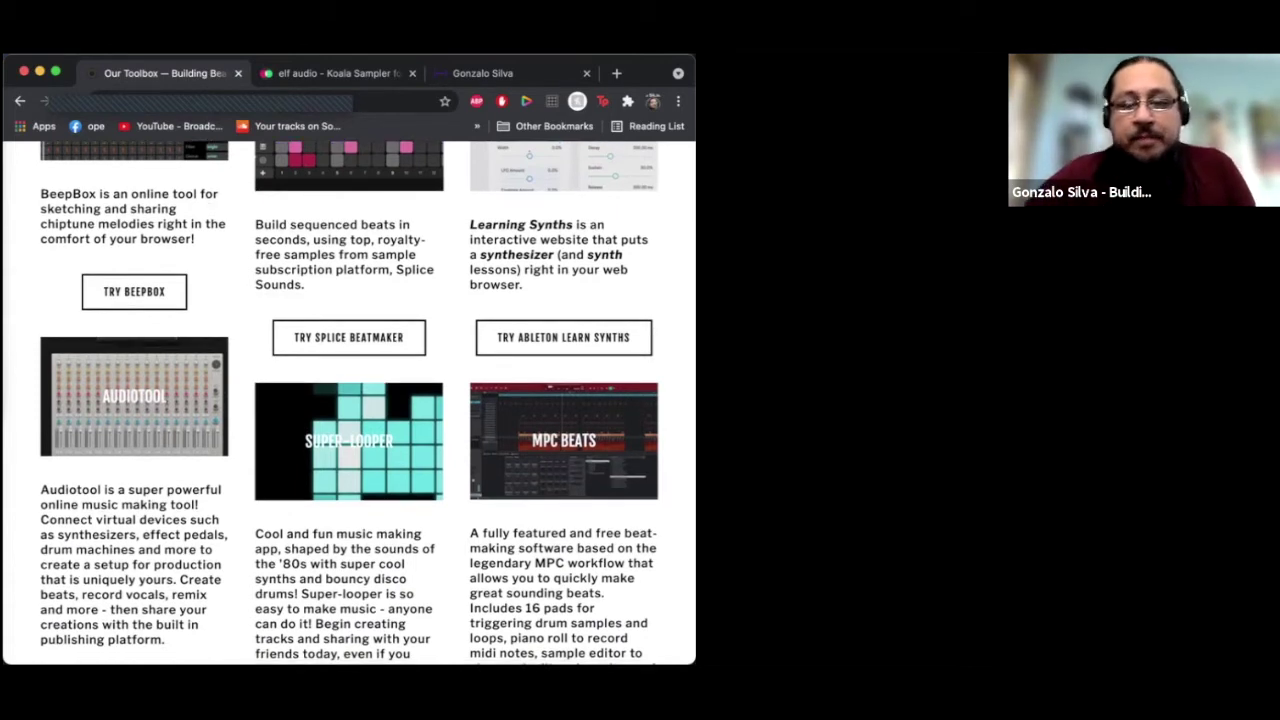
Step: Browse the rest of the toolbox list down to Chord Player, Melody ML and Audio Joiner at its end
{"action": "scroll", "coordinate": [348, 400], "scroll_direction": "down", "scroll_amount": 12}
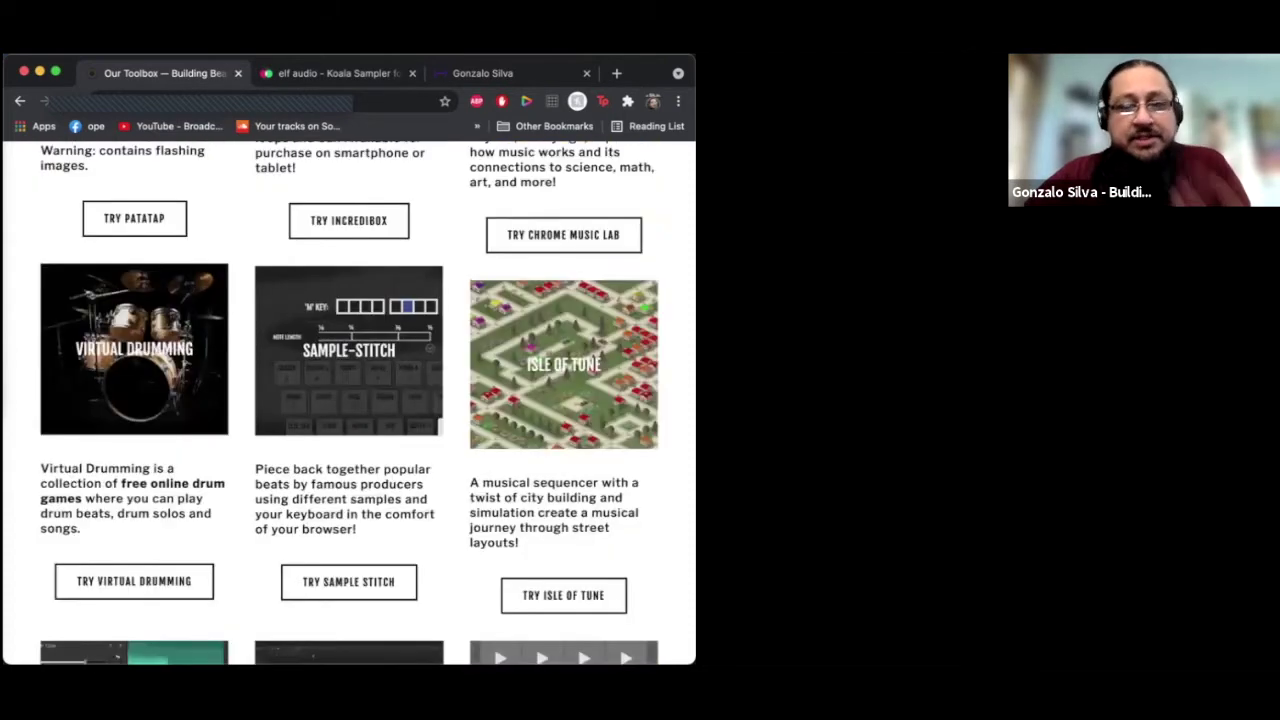
{"action": "scroll", "coordinate": [348, 400], "scroll_direction": "down", "scroll_amount": 8}
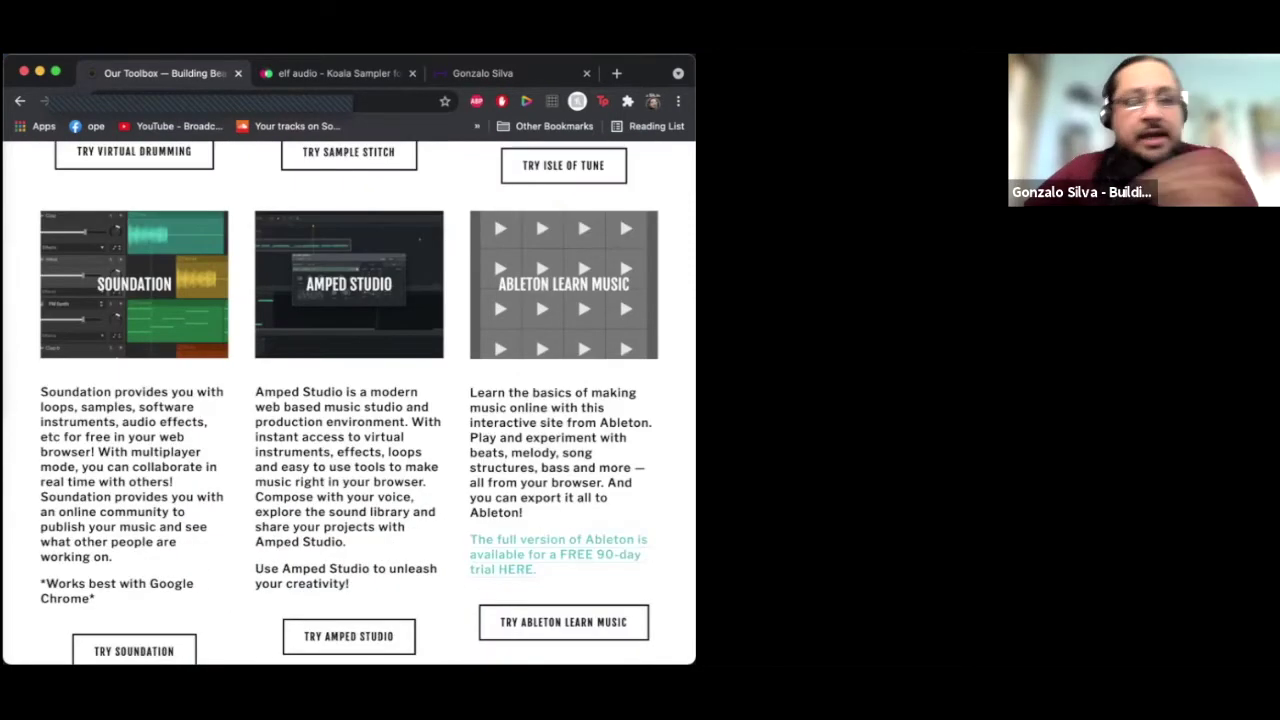
{"action": "scroll", "coordinate": [348, 400], "scroll_direction": "down", "scroll_amount": 7}
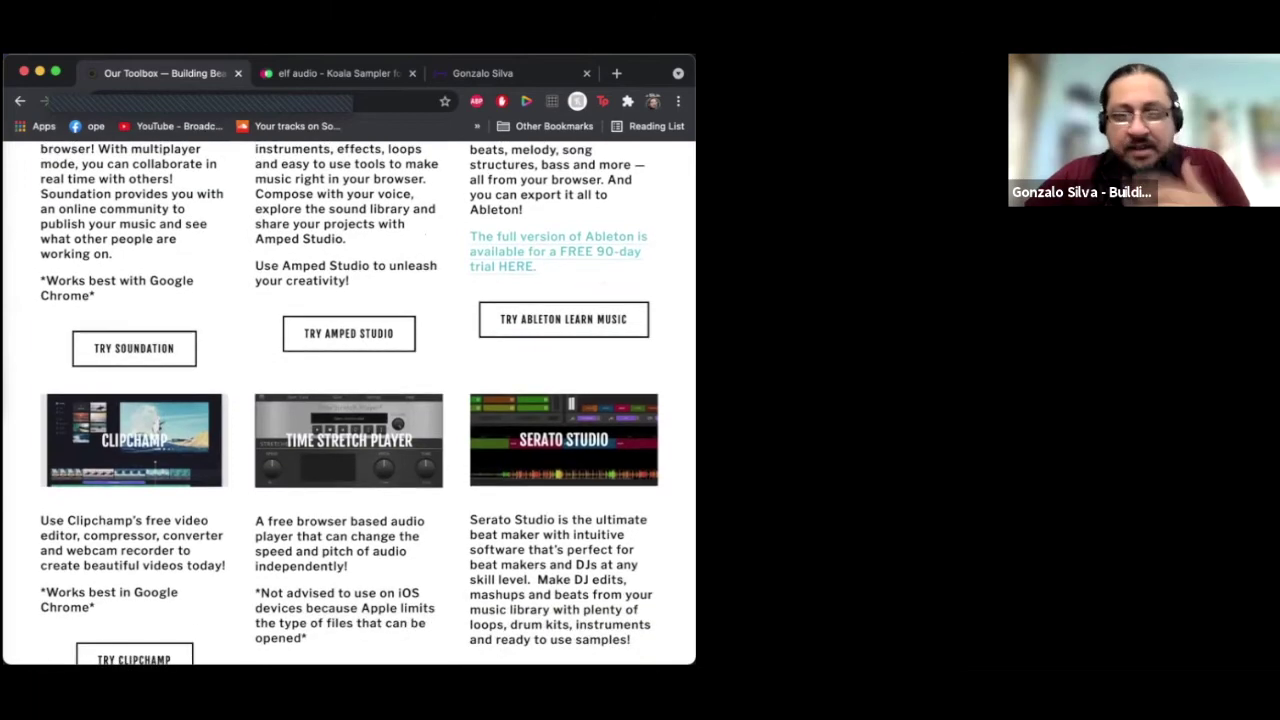
{"action": "scroll", "coordinate": [348, 400], "scroll_direction": "down", "scroll_amount": 18}
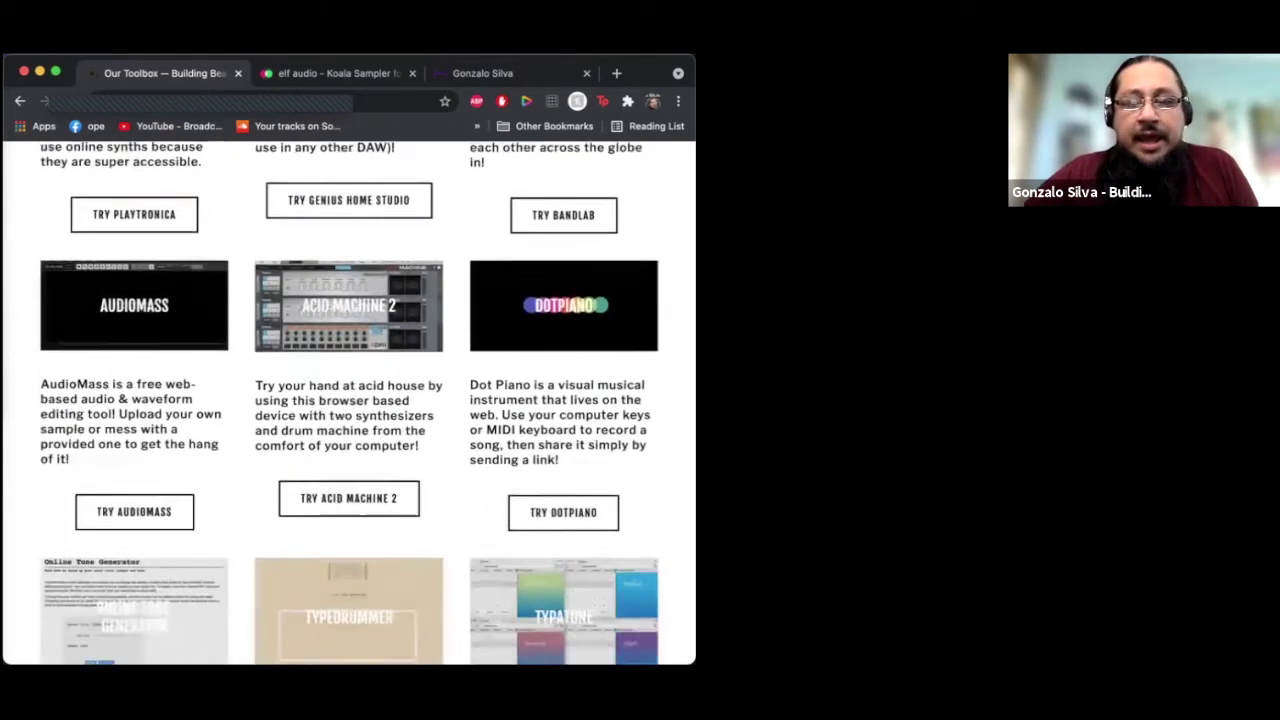
{"action": "scroll", "coordinate": [348, 400], "scroll_direction": "down", "scroll_amount": 12}
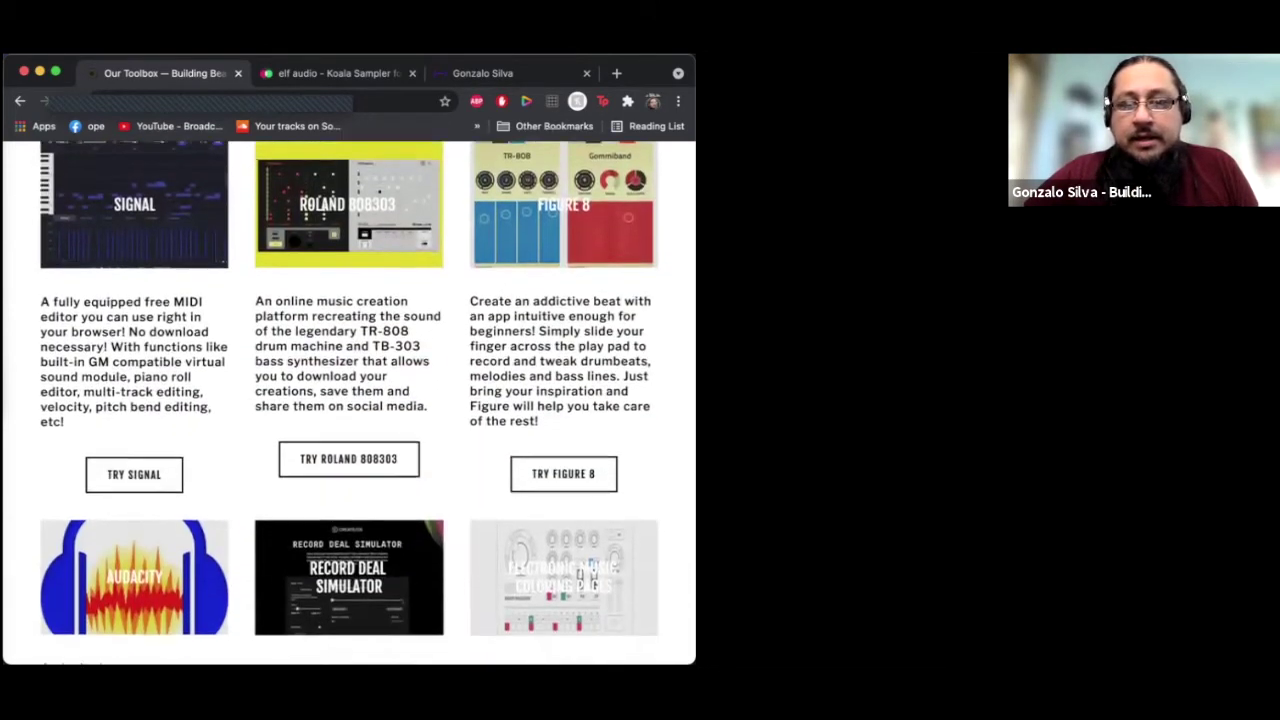
{"action": "scroll", "coordinate": [348, 400], "scroll_direction": "down", "scroll_amount": 15}
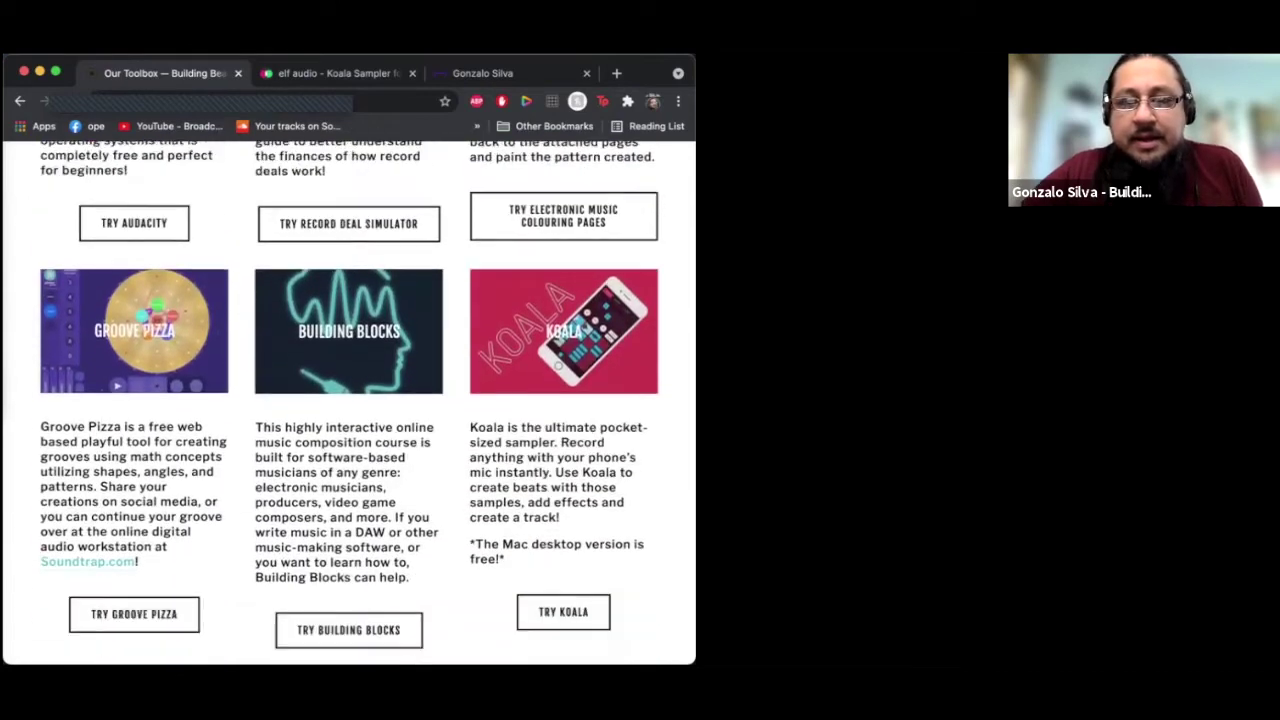
{"action": "scroll", "coordinate": [348, 400], "scroll_direction": "down", "scroll_amount": 11}
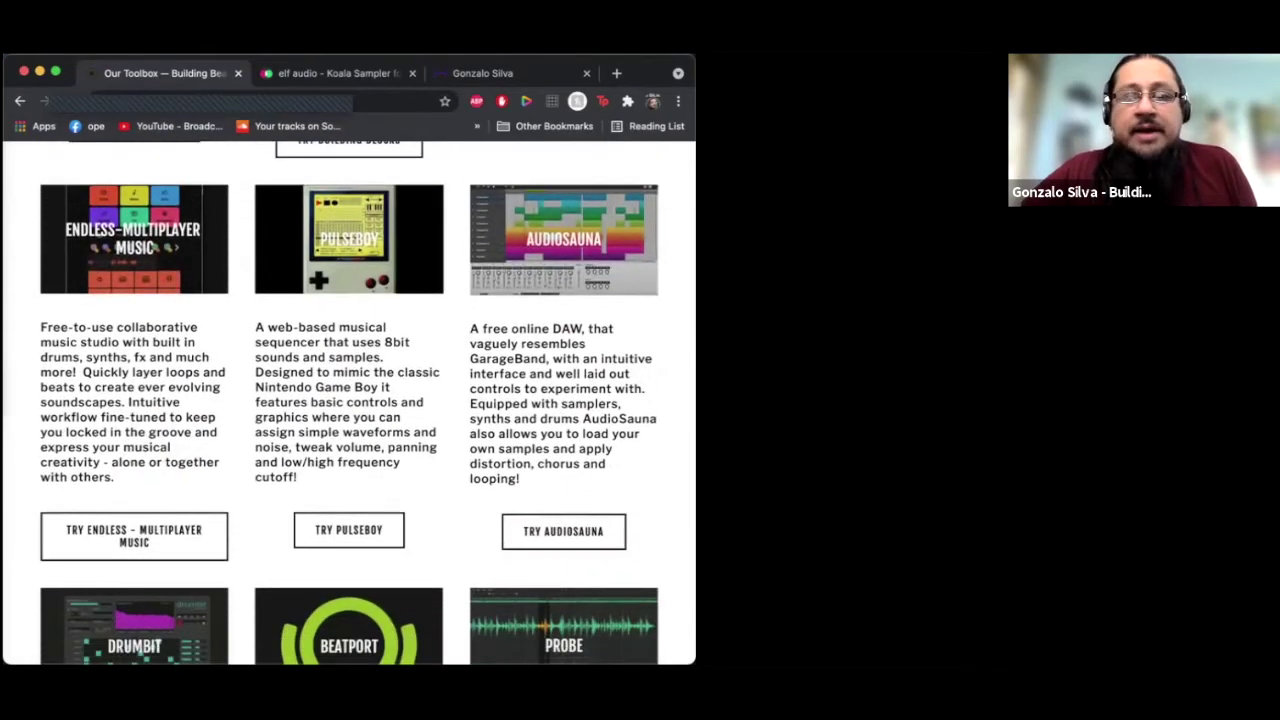
{"action": "scroll", "coordinate": [348, 400], "scroll_direction": "down", "scroll_amount": 9}
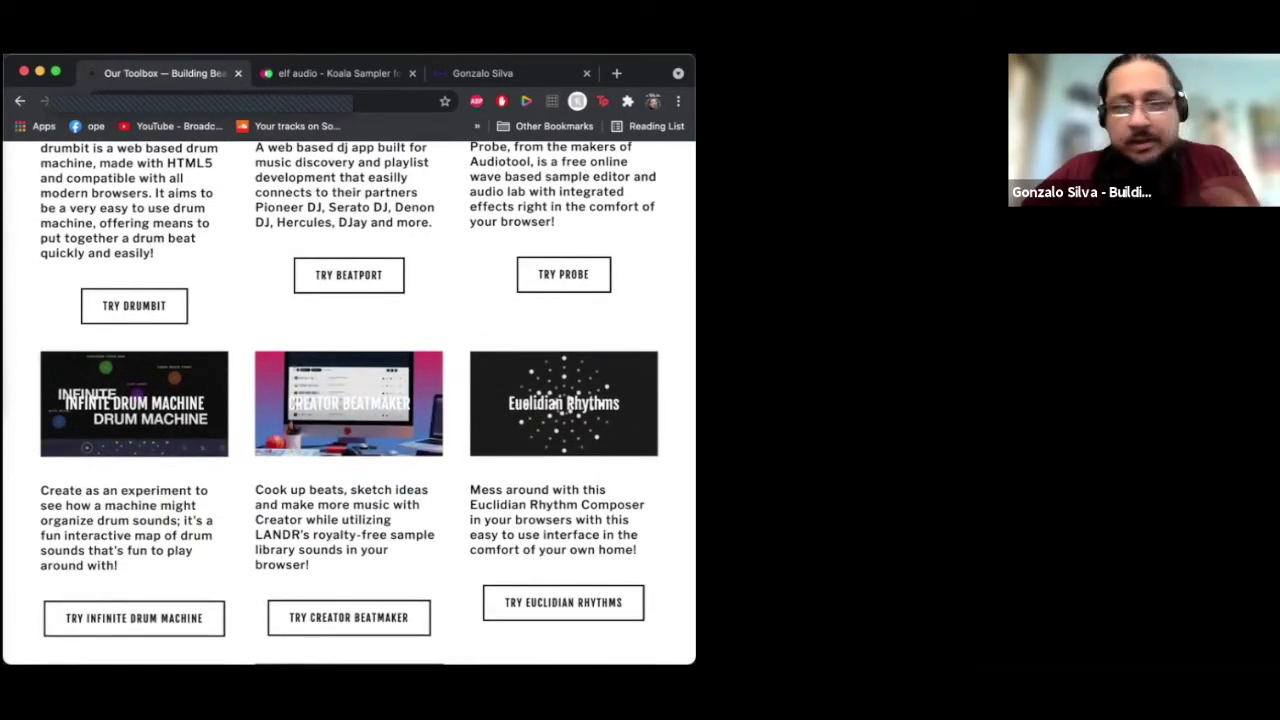
{"action": "scroll", "coordinate": [348, 400], "scroll_direction": "down", "scroll_amount": 20}
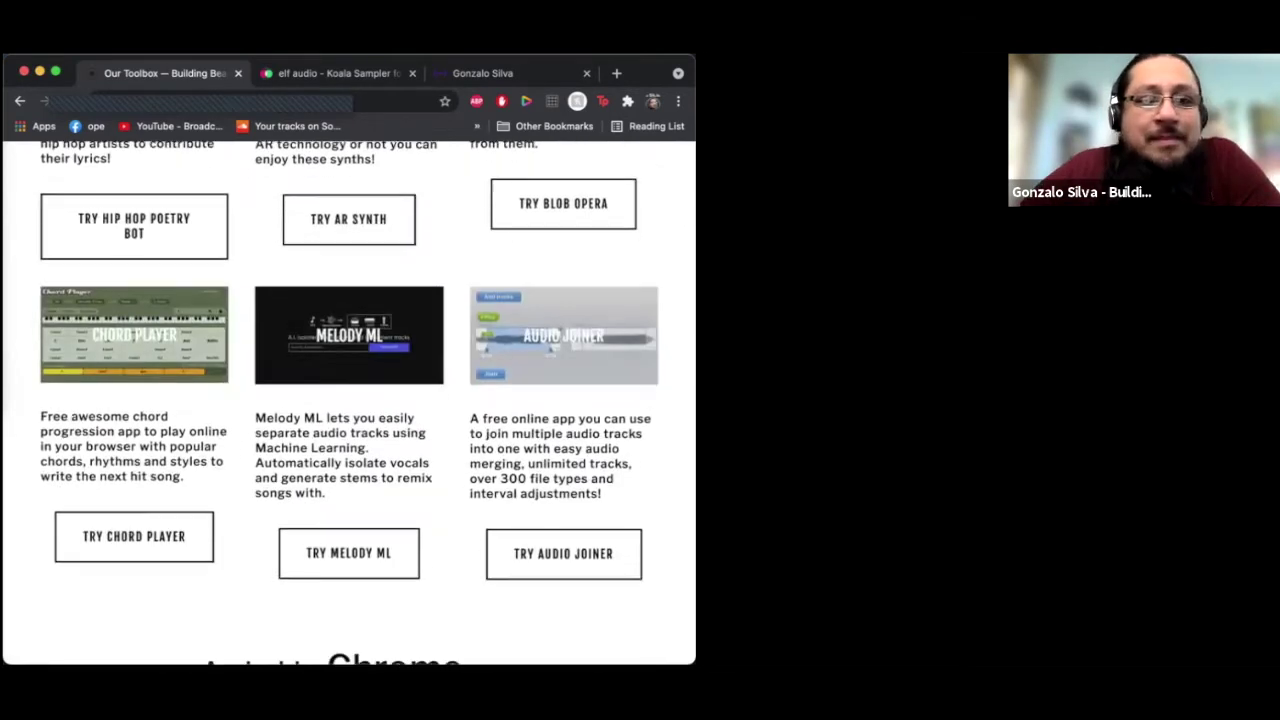
{"action": "scroll", "coordinate": [348, 400], "scroll_direction": "down", "scroll_amount": 1}
{"action": "scroll", "coordinate": [348, 400], "scroll_direction": "up", "scroll_amount": 2}
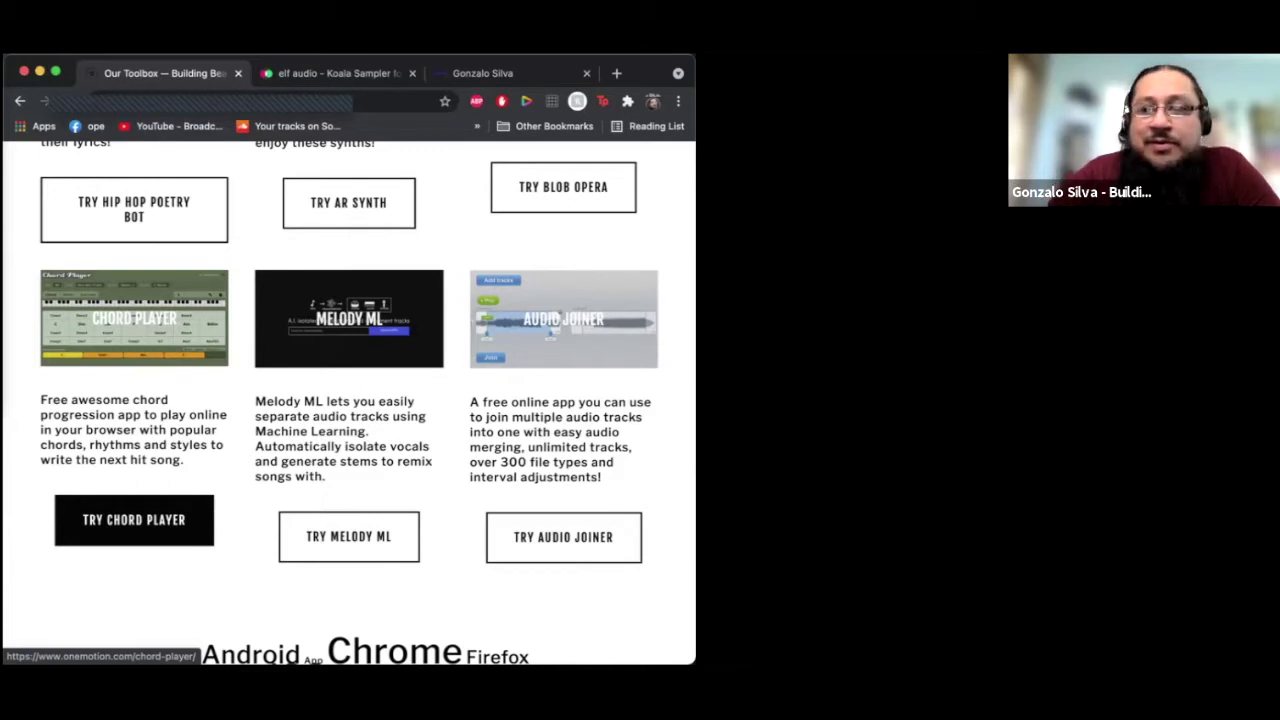
Step: Search the web for "citizen dj" in place of the Koala Sampler page and open the Citizen DJ homepage
{"action": "left_click", "coordinate": [335, 73]}
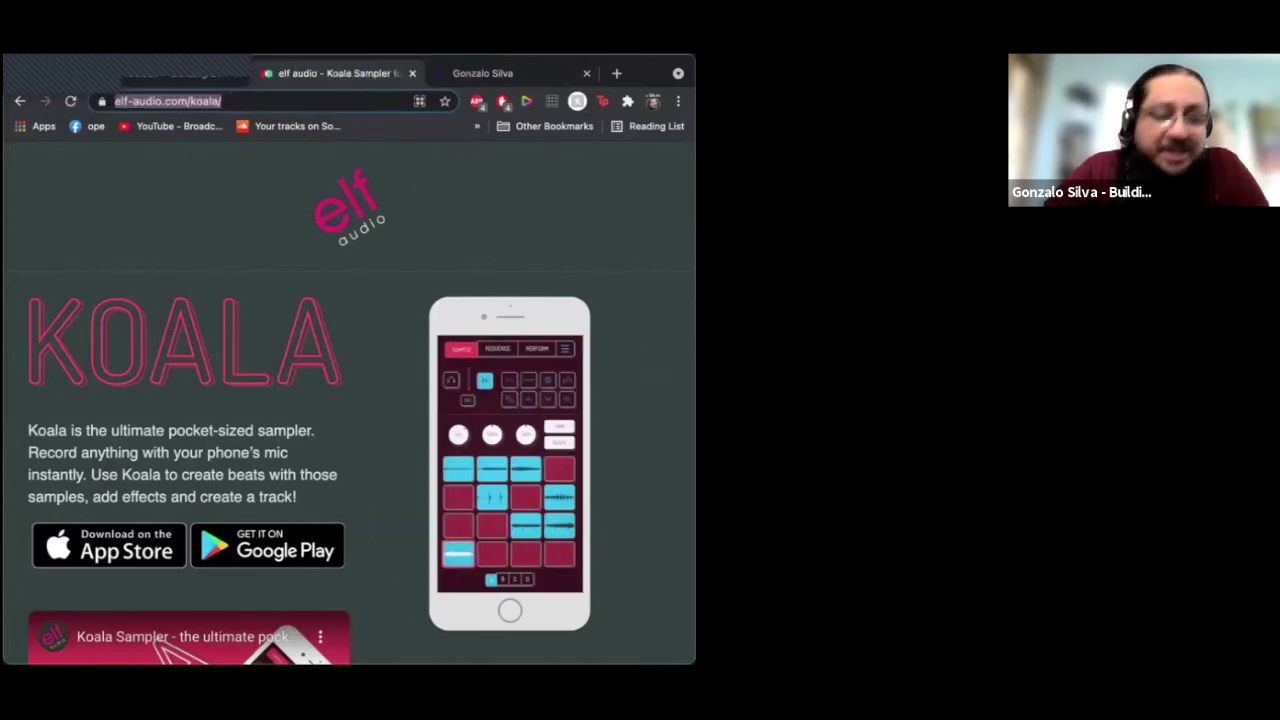
{"action": "type", "text": "citizen dj"}
{"action": "key", "text": "Return"}
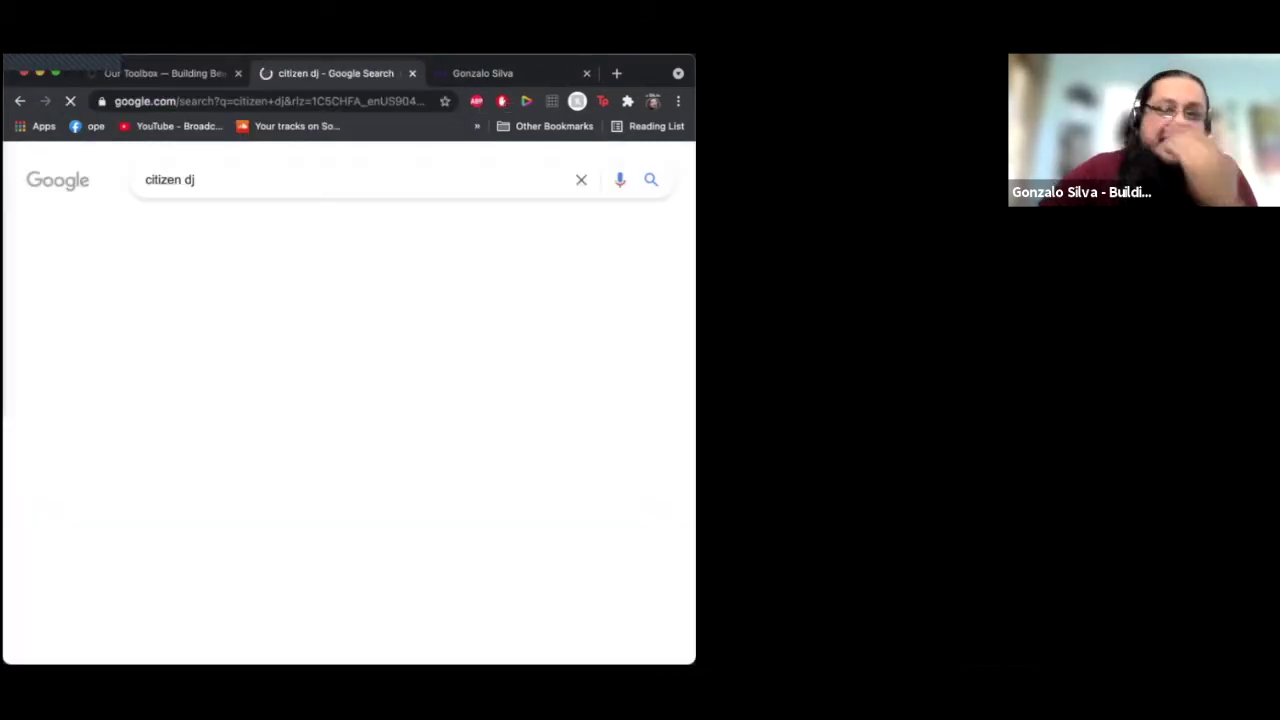
{"action": "left_click", "coordinate": [200, 315]}
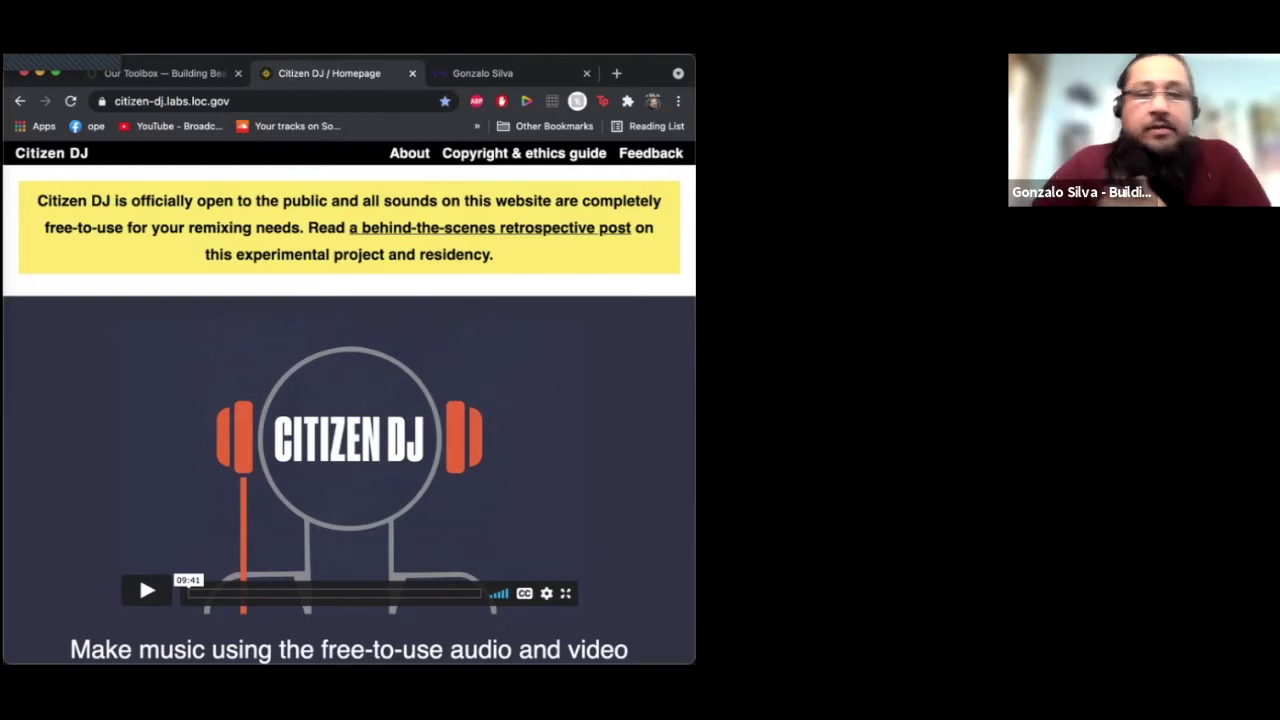
Step: Open the Inventing Entertainment collection for exploring, raise the system volume and play a sound from its sound grid
{"action": "scroll", "coordinate": [349, 400], "scroll_direction": "down", "scroll_amount": 10}
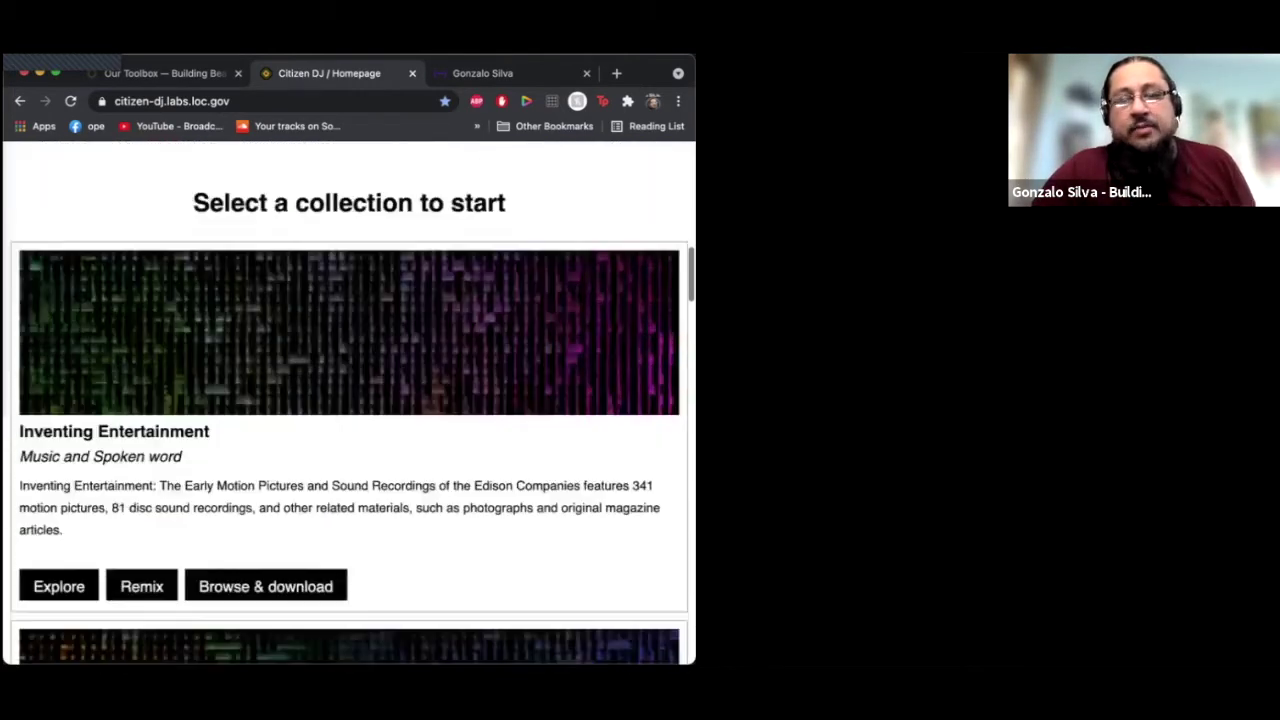
{"action": "scroll", "coordinate": [59, 551], "scroll_direction": "down", "scroll_amount": 1}
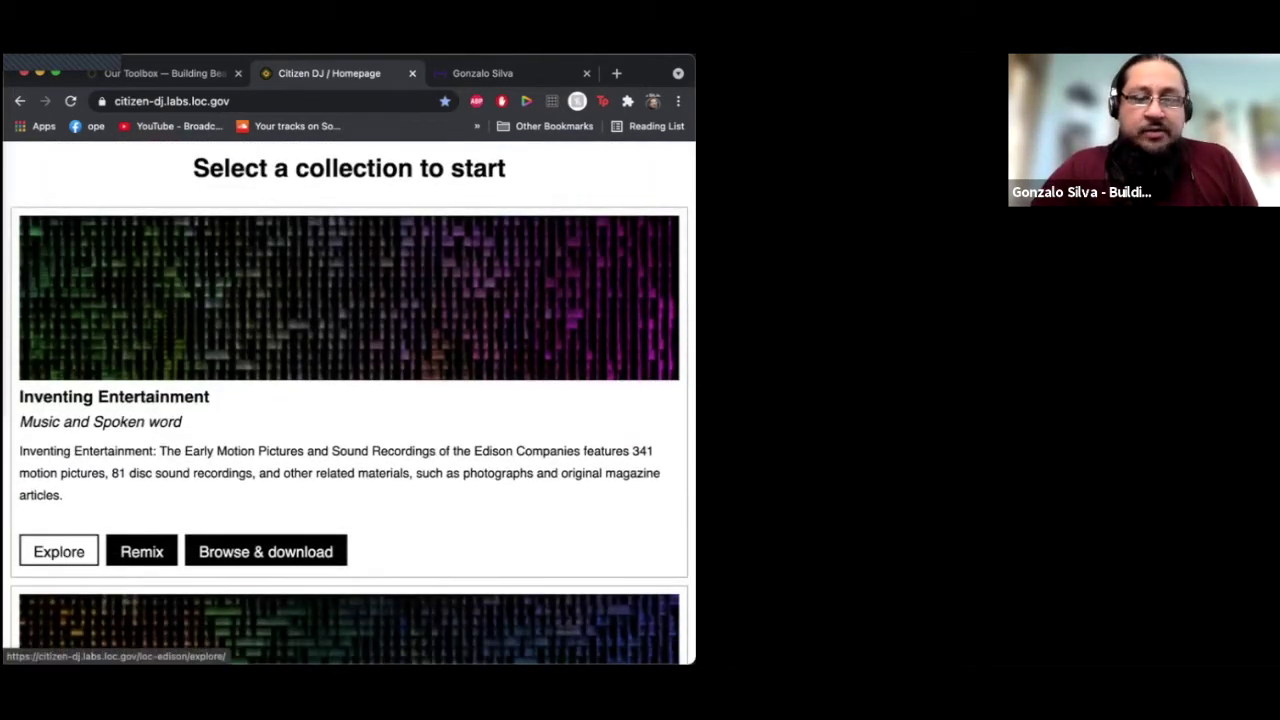
{"action": "left_click", "coordinate": [59, 551]}
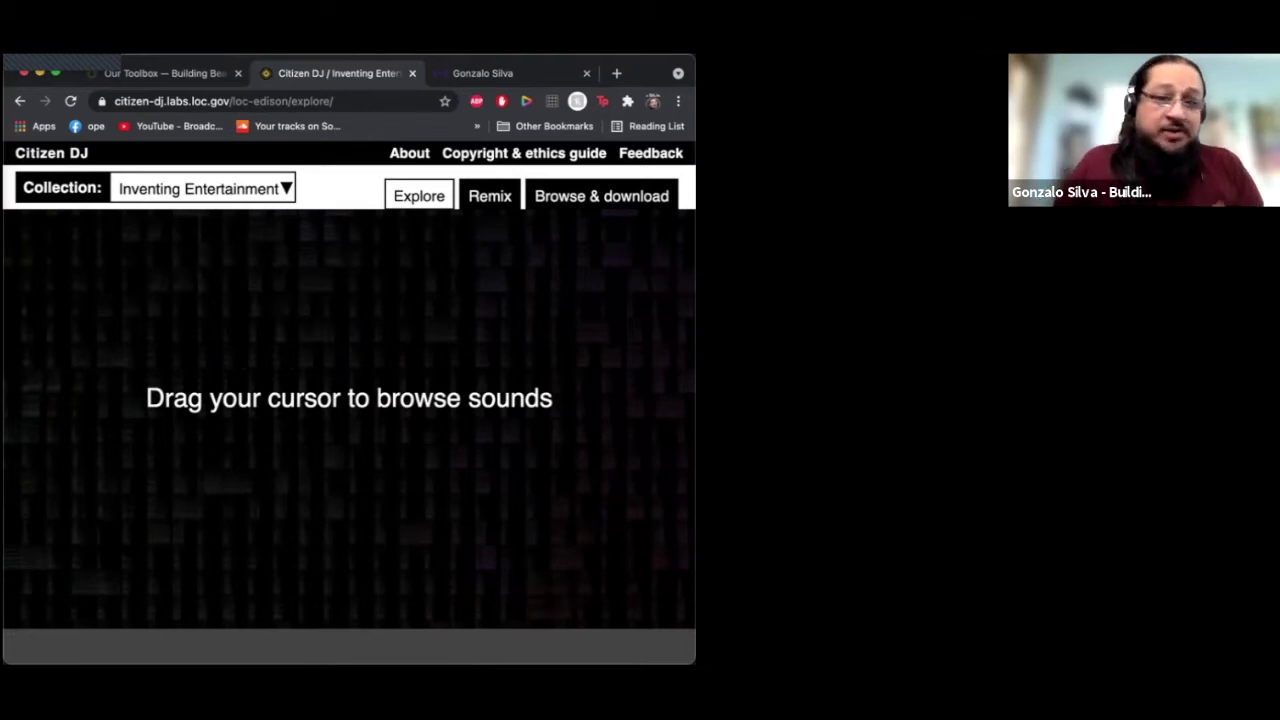
{"action": "key", "text": "XF86AudioRaiseVolume"}
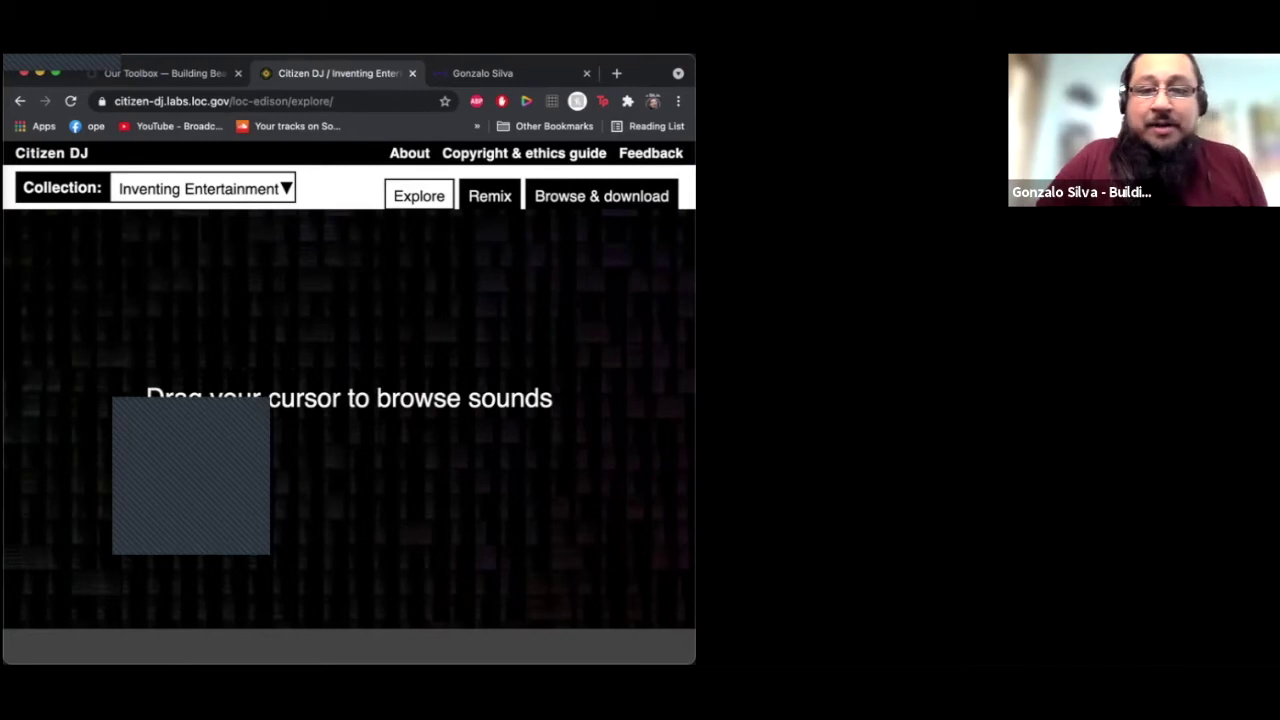
{"action": "left_click", "coordinate": [160, 330]}
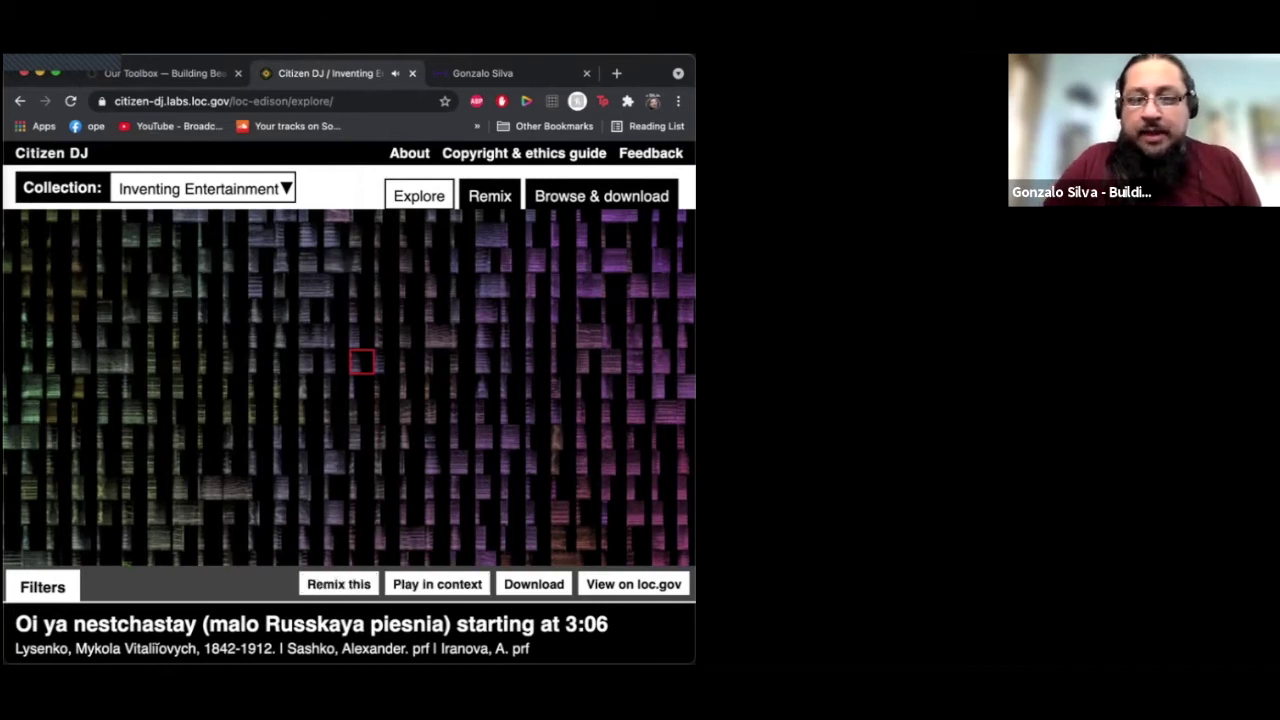
Step: Play the selected sound in context and a Second Hungarian rhapsodie sound, briefly opening the latter's source page on loc.gov
{"action": "left_click", "coordinate": [437, 584]}
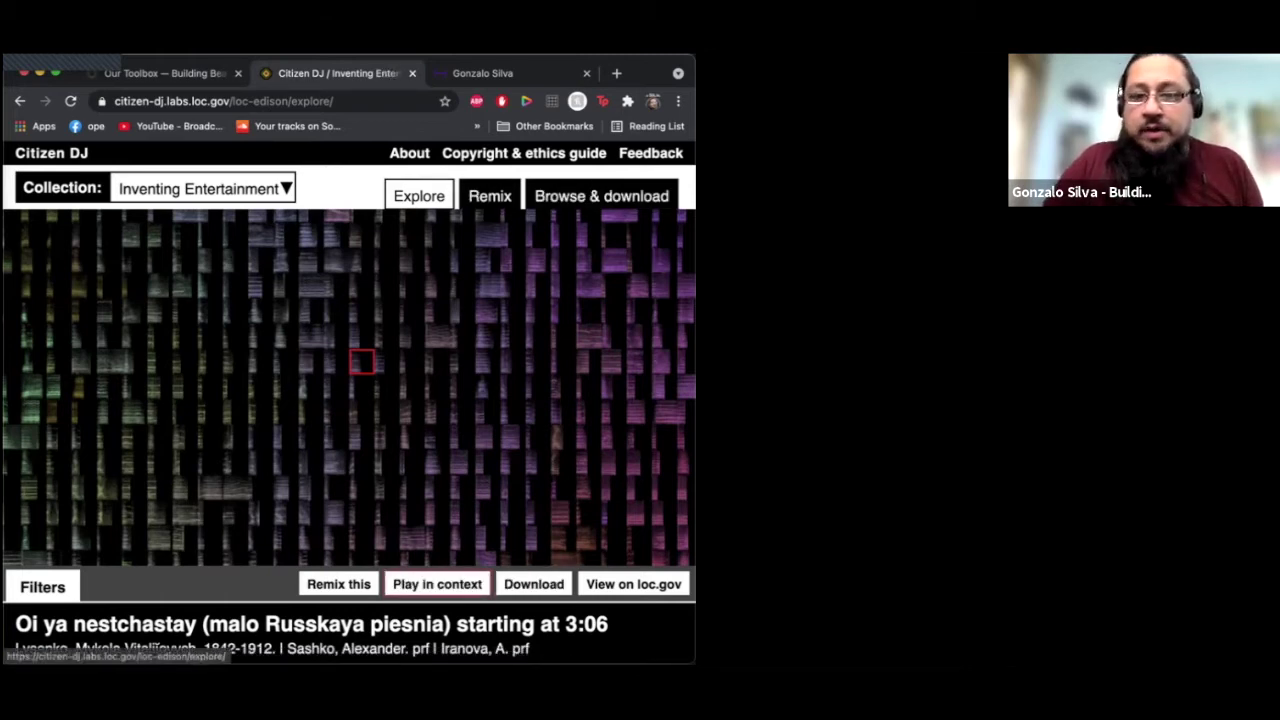
{"action": "left_click", "coordinate": [419, 196]}
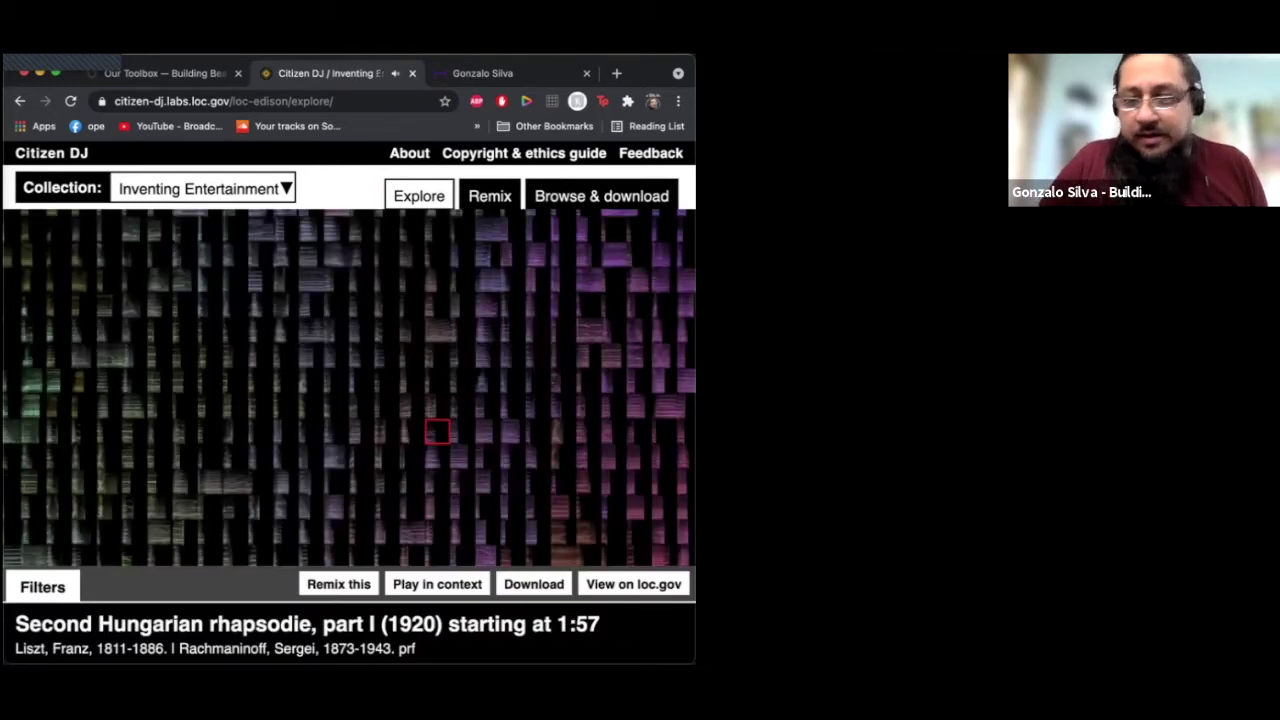
{"action": "left_click", "coordinate": [633, 584]}
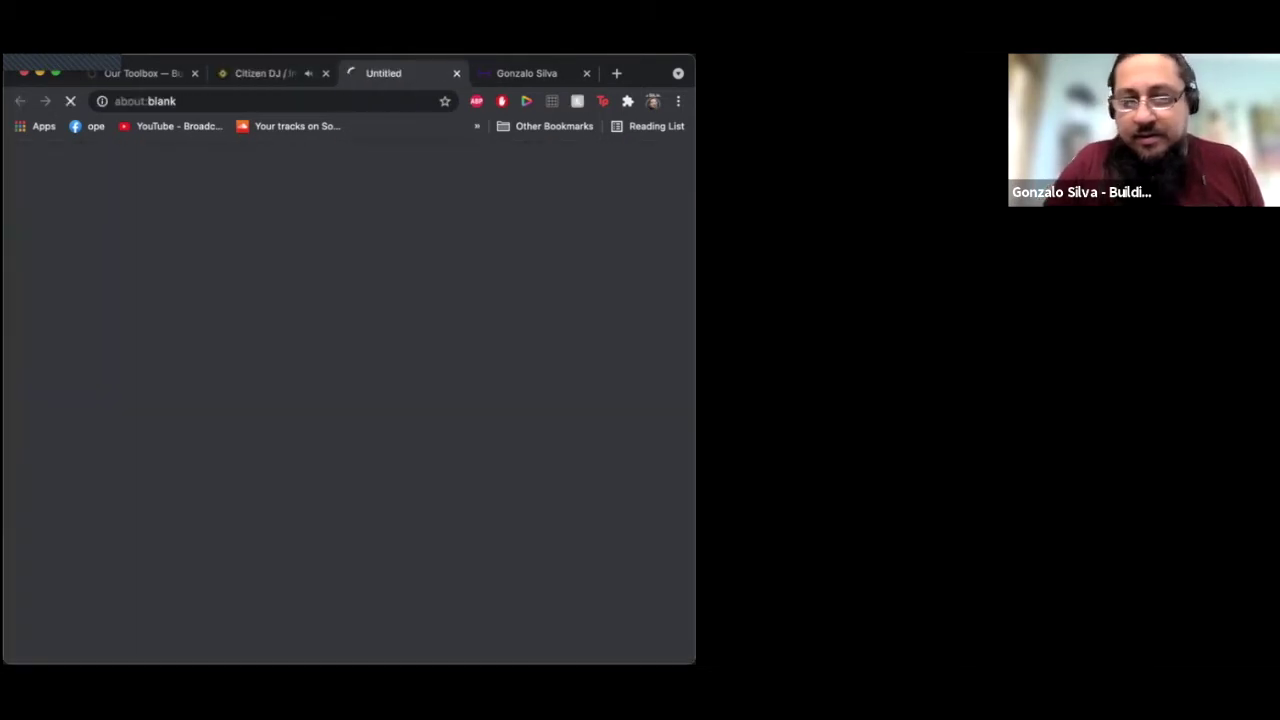
{"action": "left_click", "coordinate": [456, 73]}
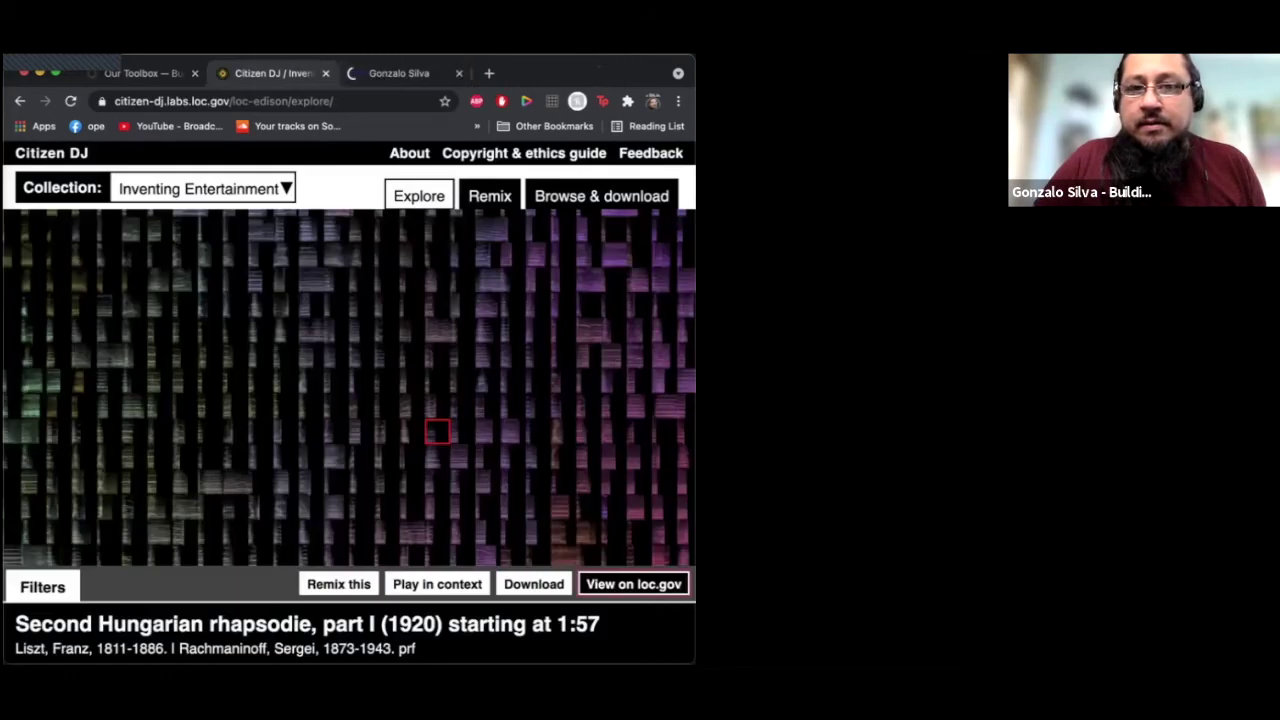
Step: Send the Second Hungarian rhapsodie sound to the remixer, play its pattern with the drums and stop it
{"action": "left_click", "coordinate": [338, 584]}
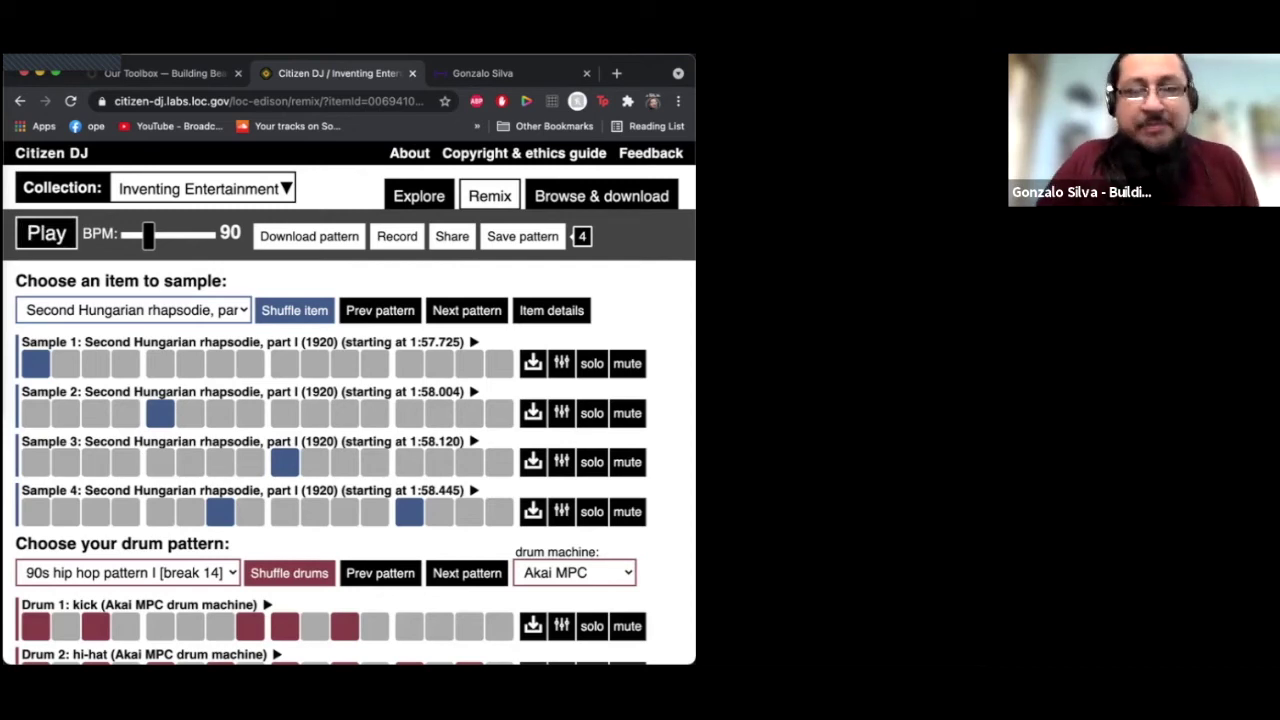
{"action": "left_click", "coordinate": [46, 233]}
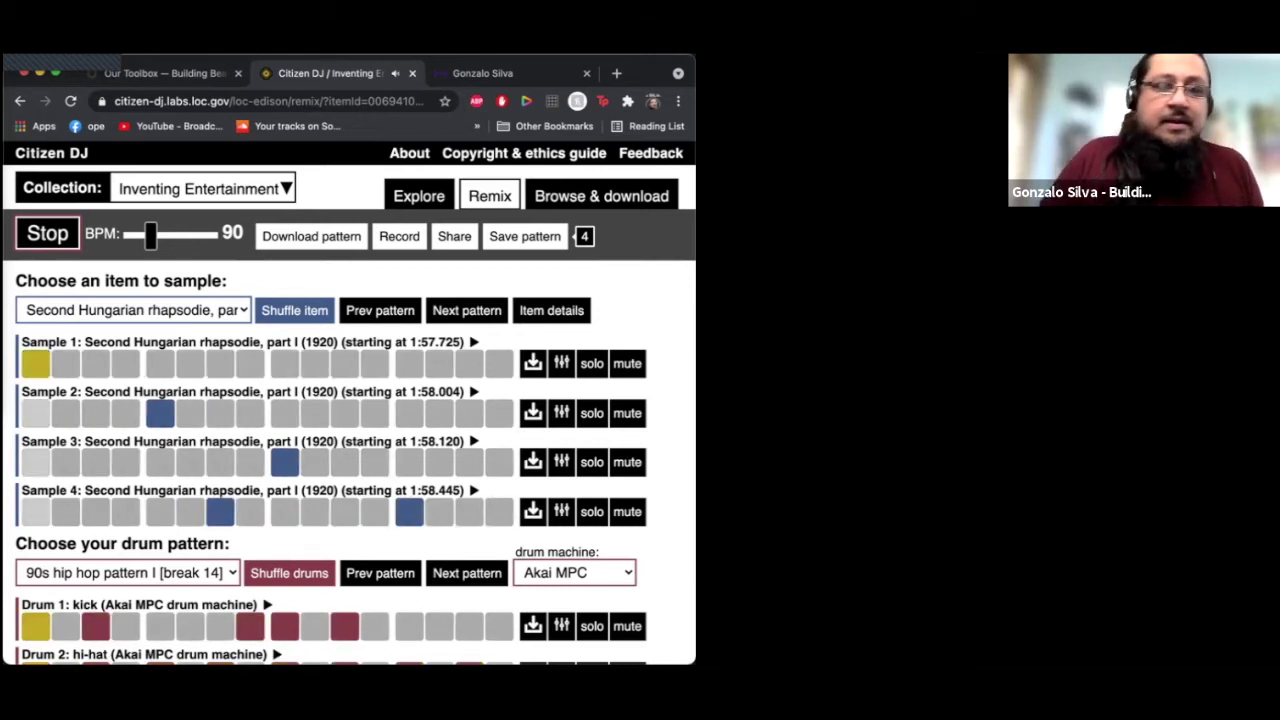
{"action": "key", "text": "space"}
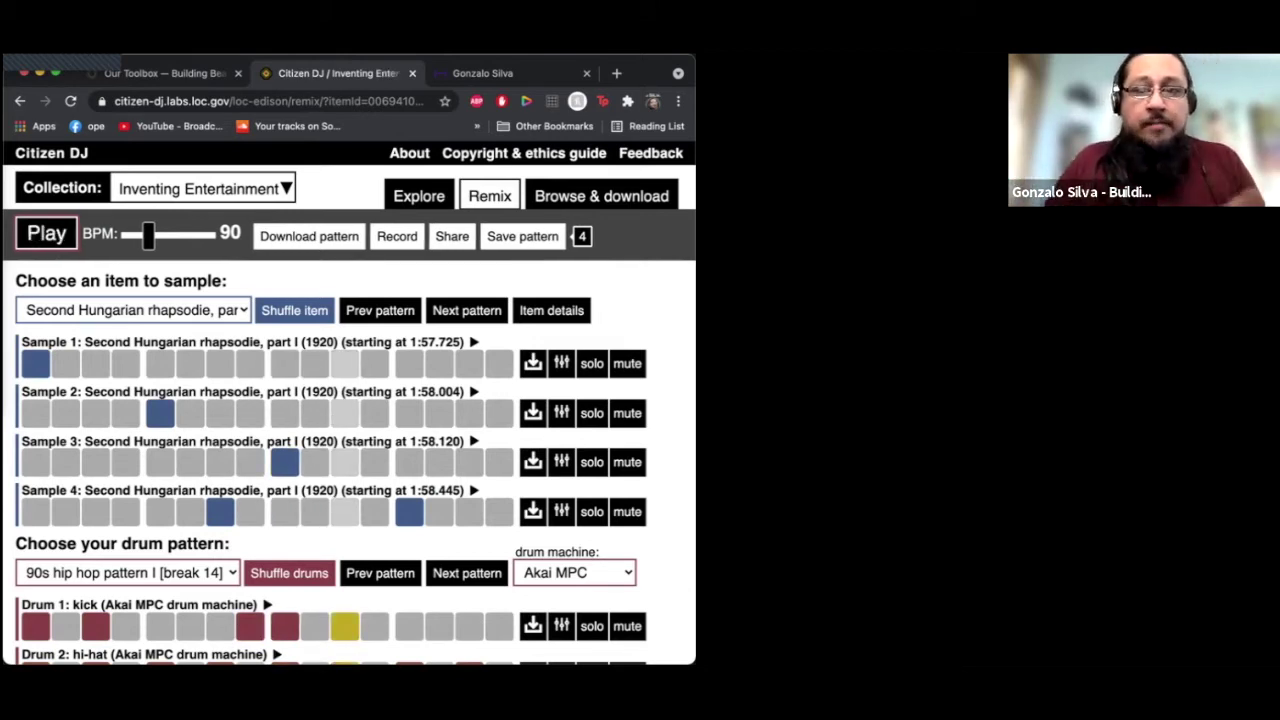
Step: Look through the list of available collections, from Inventing Entertainment to Free Music Archive and beyond, and close it unchanged
{"action": "key", "text": "shift+Tab"}
{"action": "key", "text": "shift+Tab"}
{"action": "key", "text": "shift+Tab"}
{"action": "key", "text": "shift+Tab"}
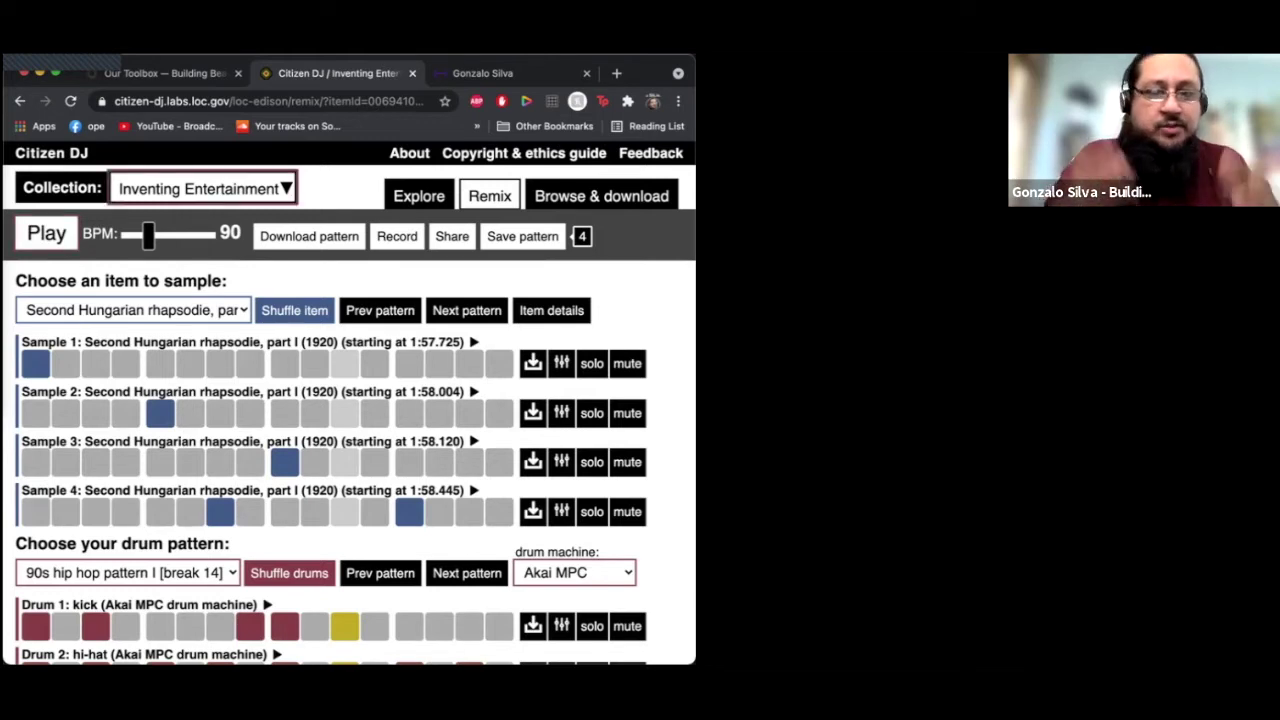
{"action": "key", "text": "space"}
{"action": "key", "text": "Tab"}
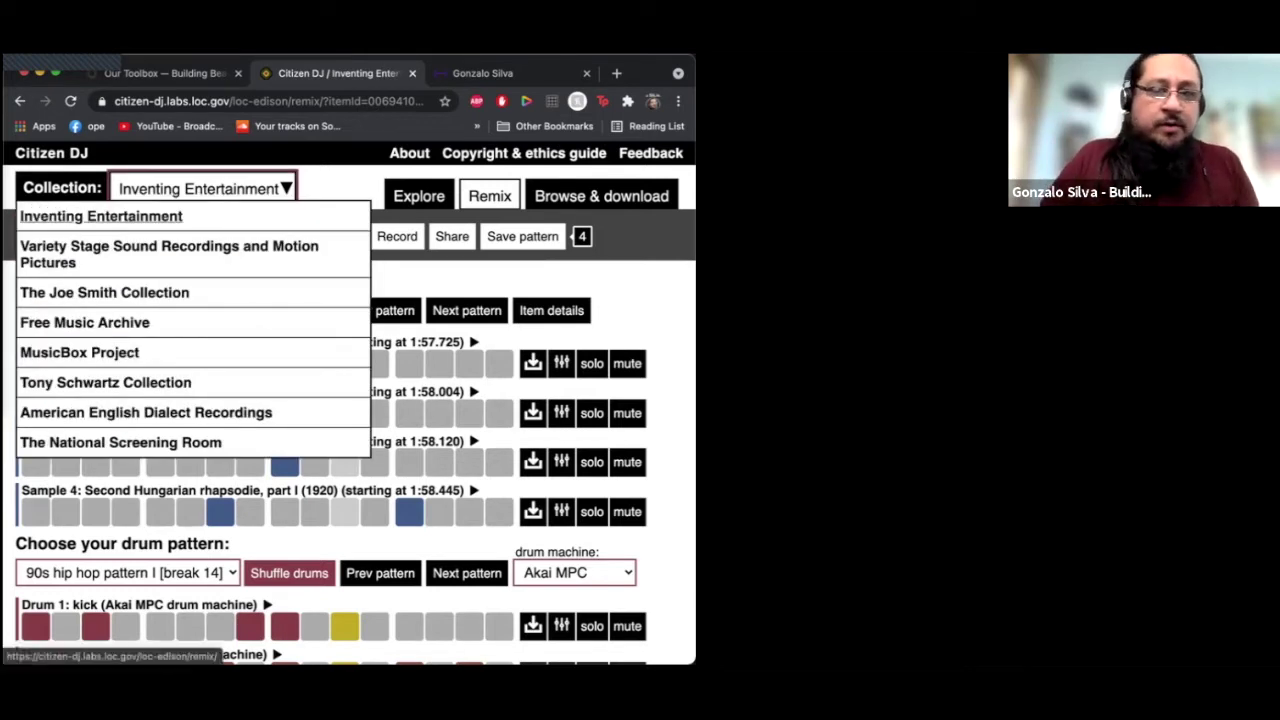
{"action": "key", "text": "Tab"}
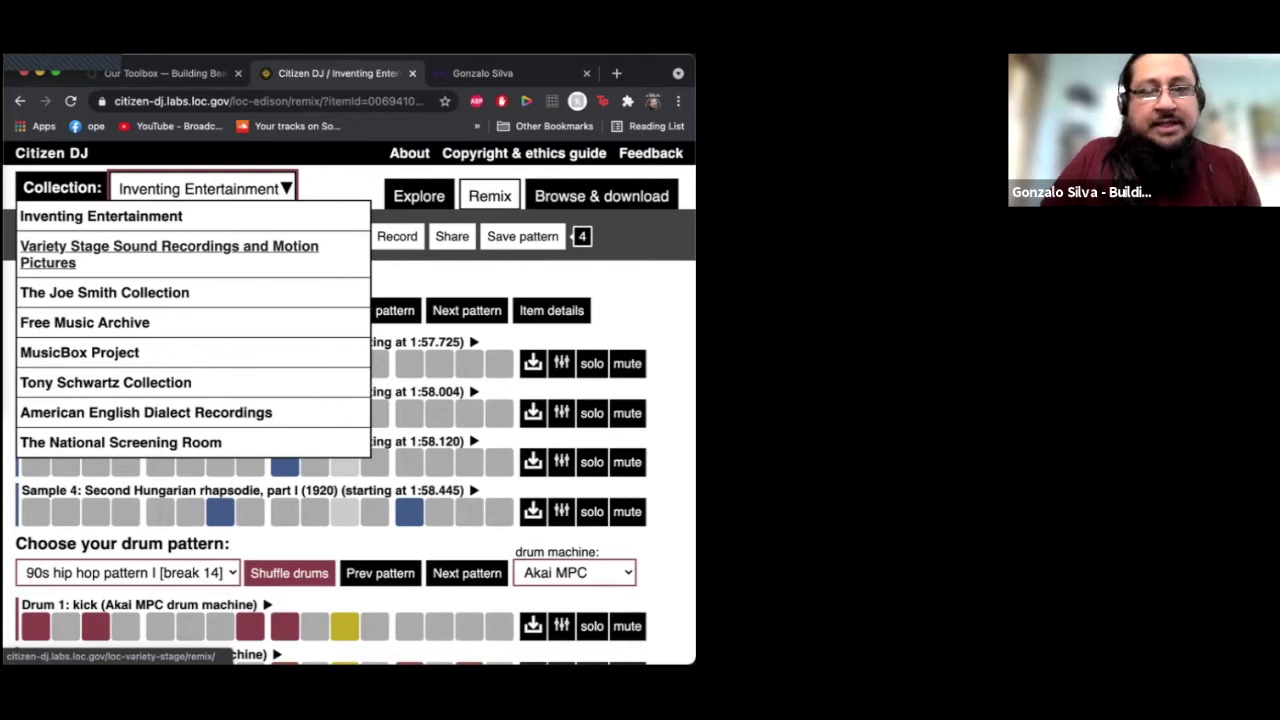
{"action": "key", "text": "Tab"}
{"action": "key", "text": "Tab"}
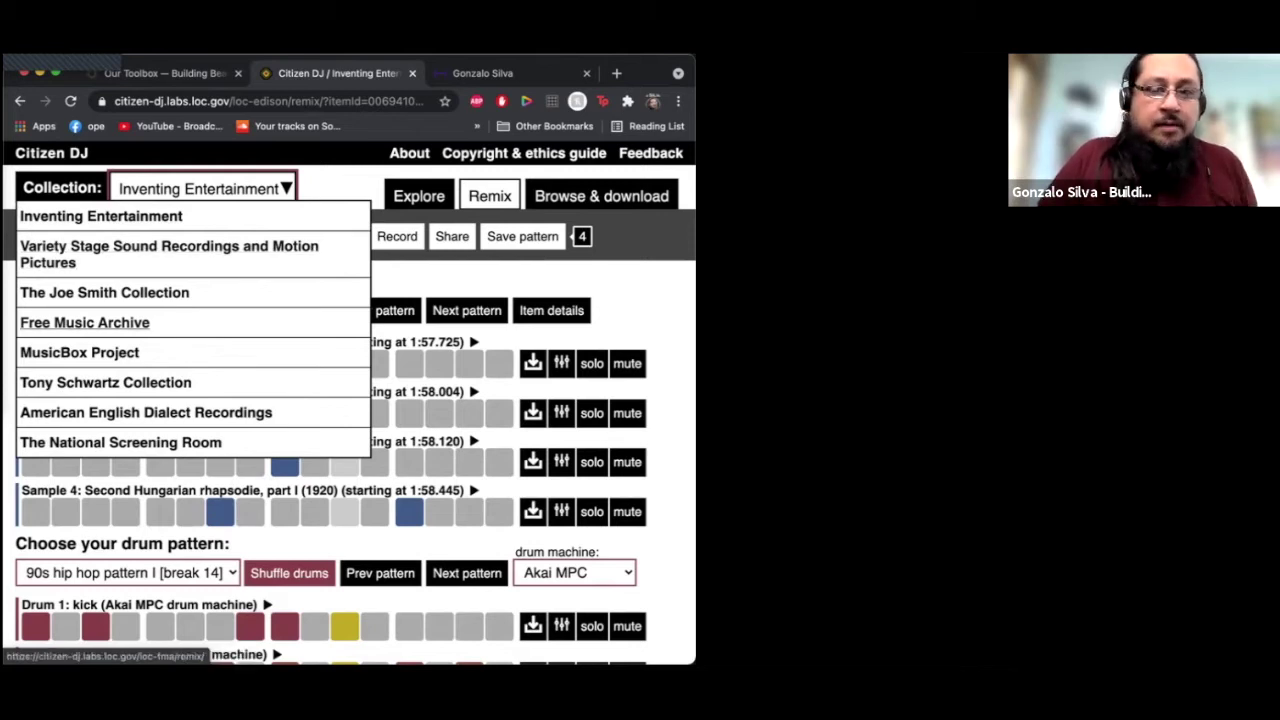
{"action": "scroll", "coordinate": [349, 403], "scroll_direction": "down", "scroll_amount": 1}
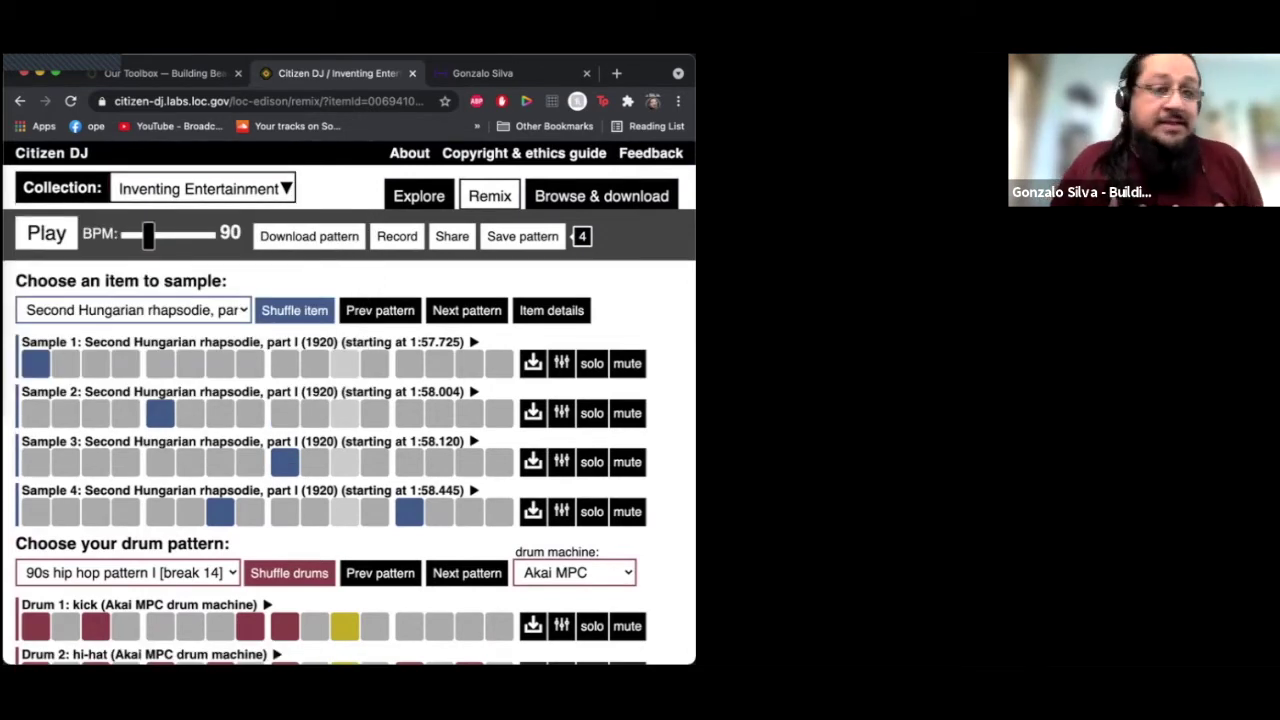
Step: Mute all four drum tracks: kick, hi-hat, accented snare and ghosted snare
{"action": "scroll", "coordinate": [300, 260], "scroll_direction": "down", "scroll_amount": 3}
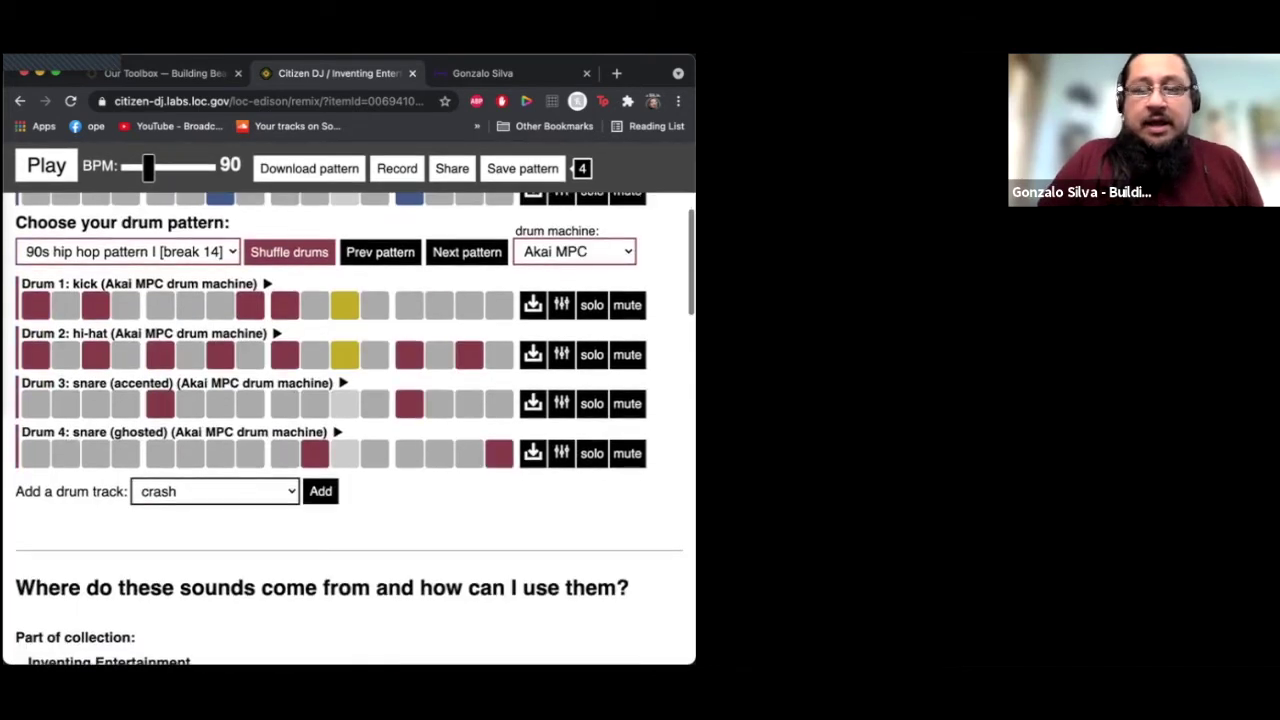
{"action": "left_click", "coordinate": [627, 305]}
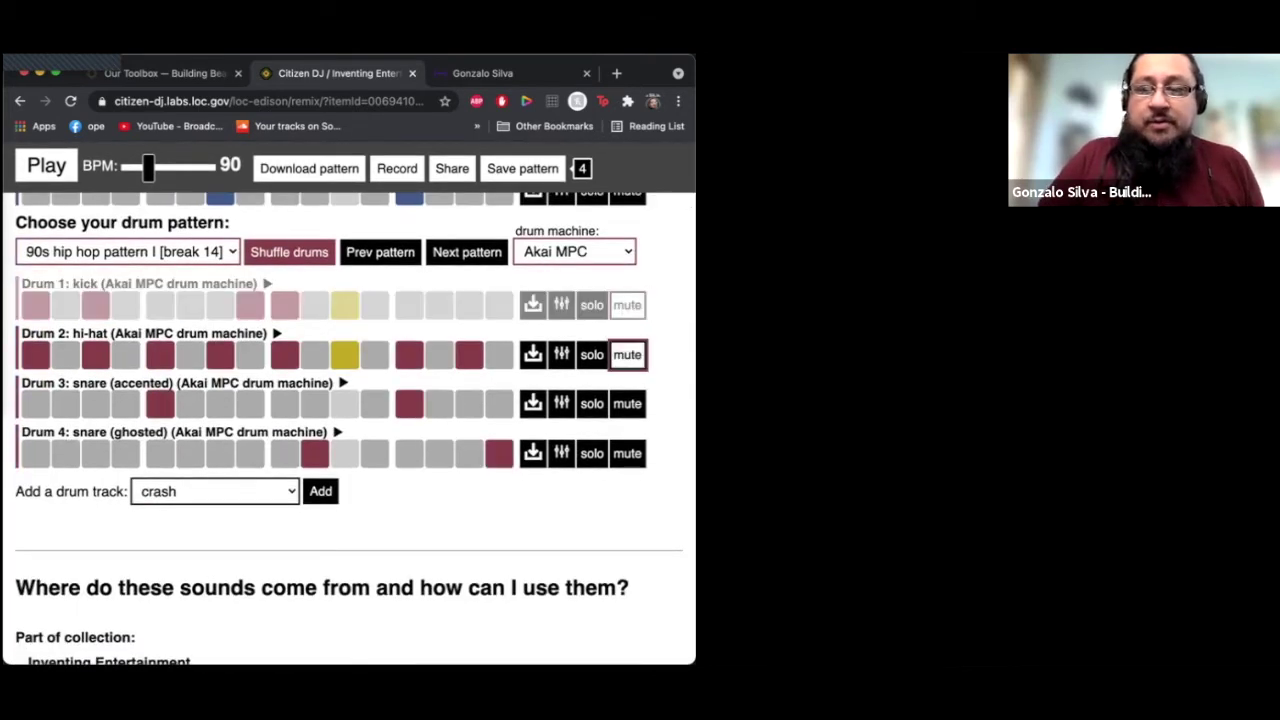
{"action": "left_click", "coordinate": [627, 354]}
{"action": "left_click", "coordinate": [627, 403]}
{"action": "left_click", "coordinate": [627, 453]}
Step: Look over the drum machine choices, keeping Akai MPC, and play the rhapsodie samples with the drums muted
{"action": "scroll", "coordinate": [627, 453], "scroll_direction": "up", "scroll_amount": 2}
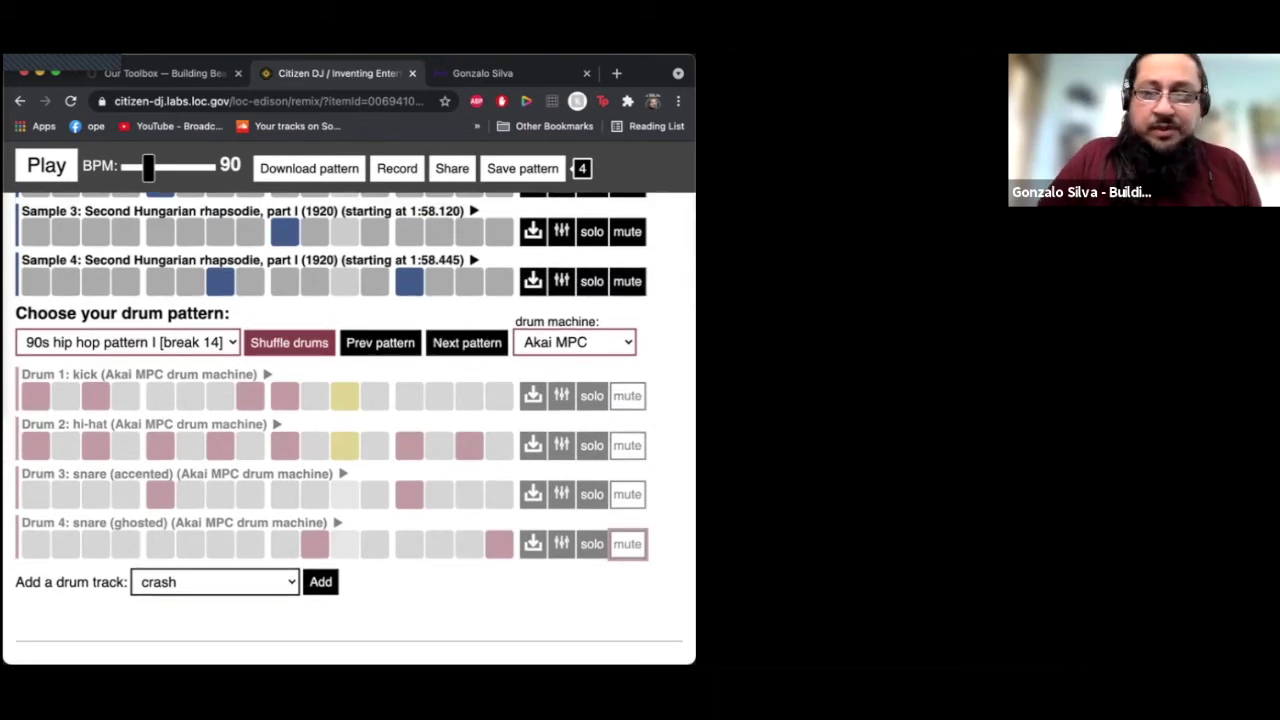
{"action": "left_click", "coordinate": [574, 342]}
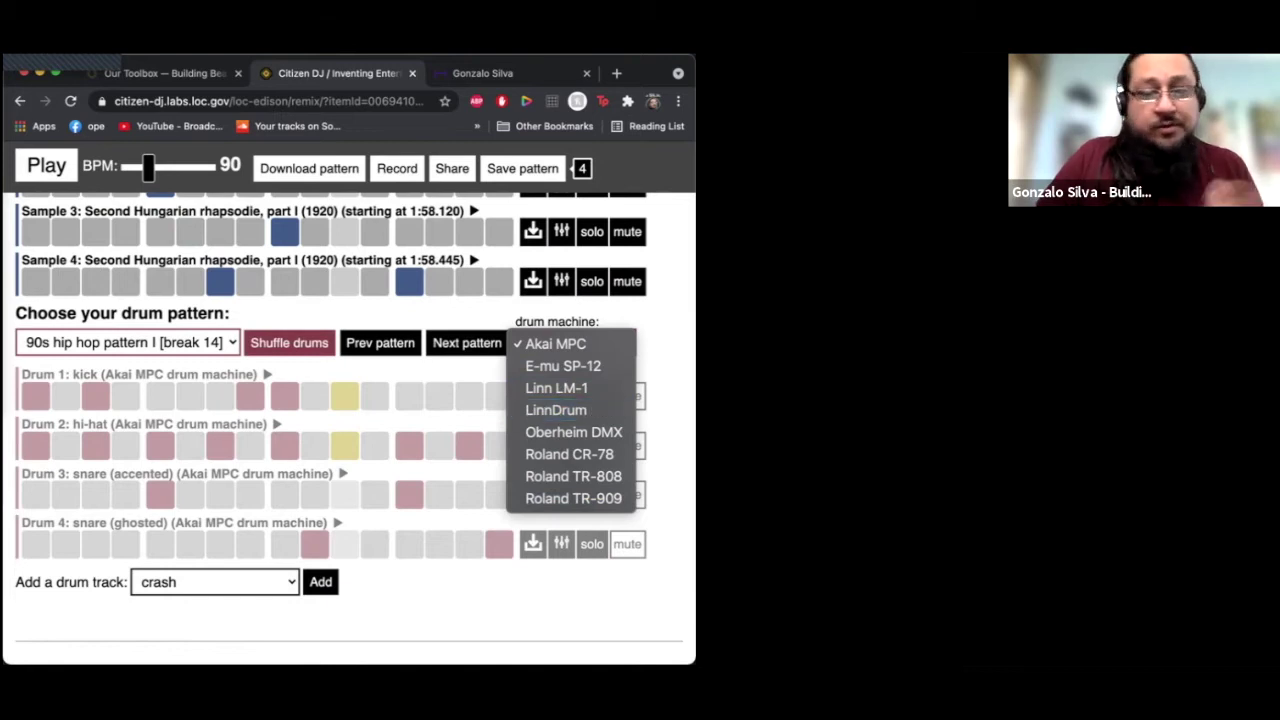
{"action": "key", "text": "Escape"}
{"action": "scroll", "coordinate": [592, 390], "scroll_direction": "up", "scroll_amount": 3}
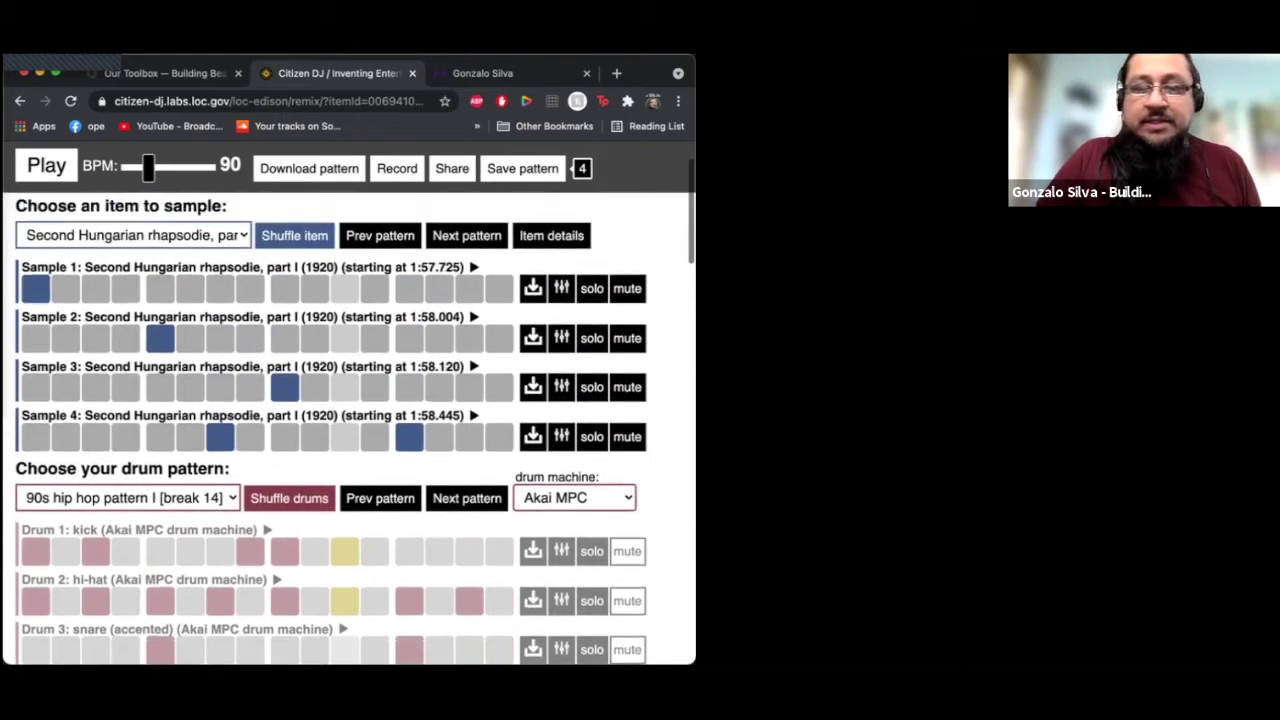
{"action": "left_click", "coordinate": [47, 219]}
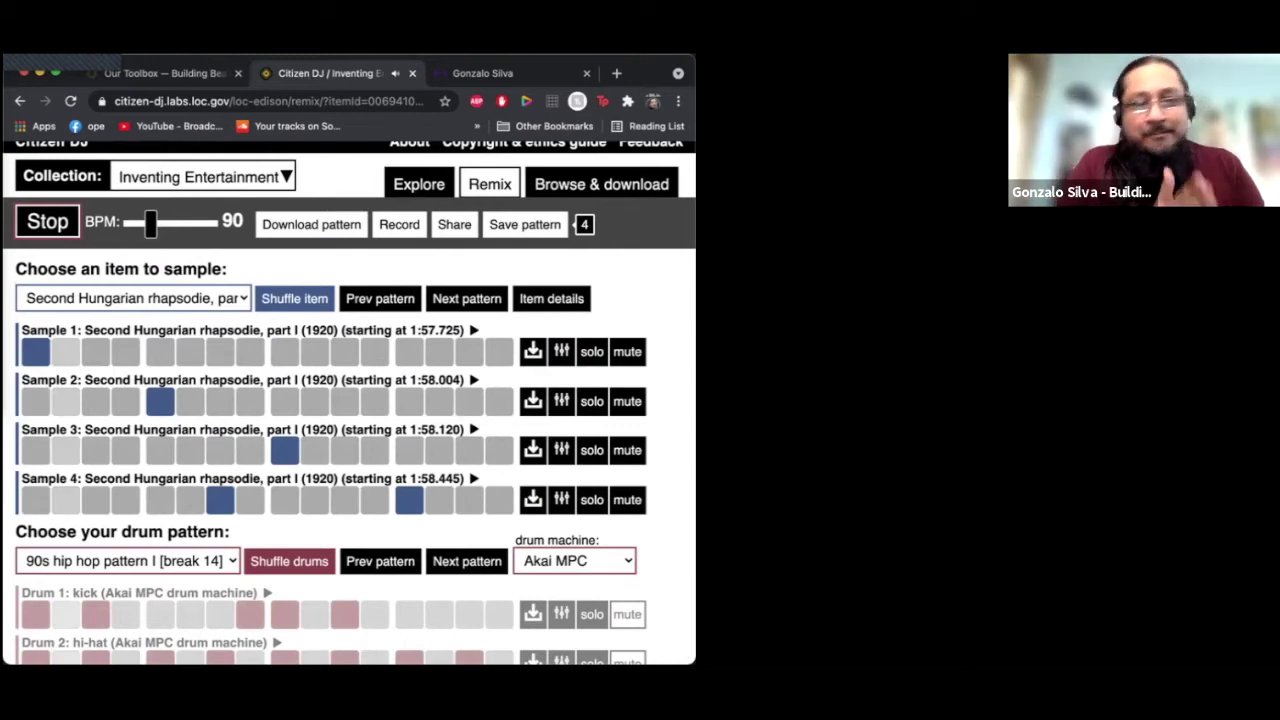
{"action": "key", "text": "space"}
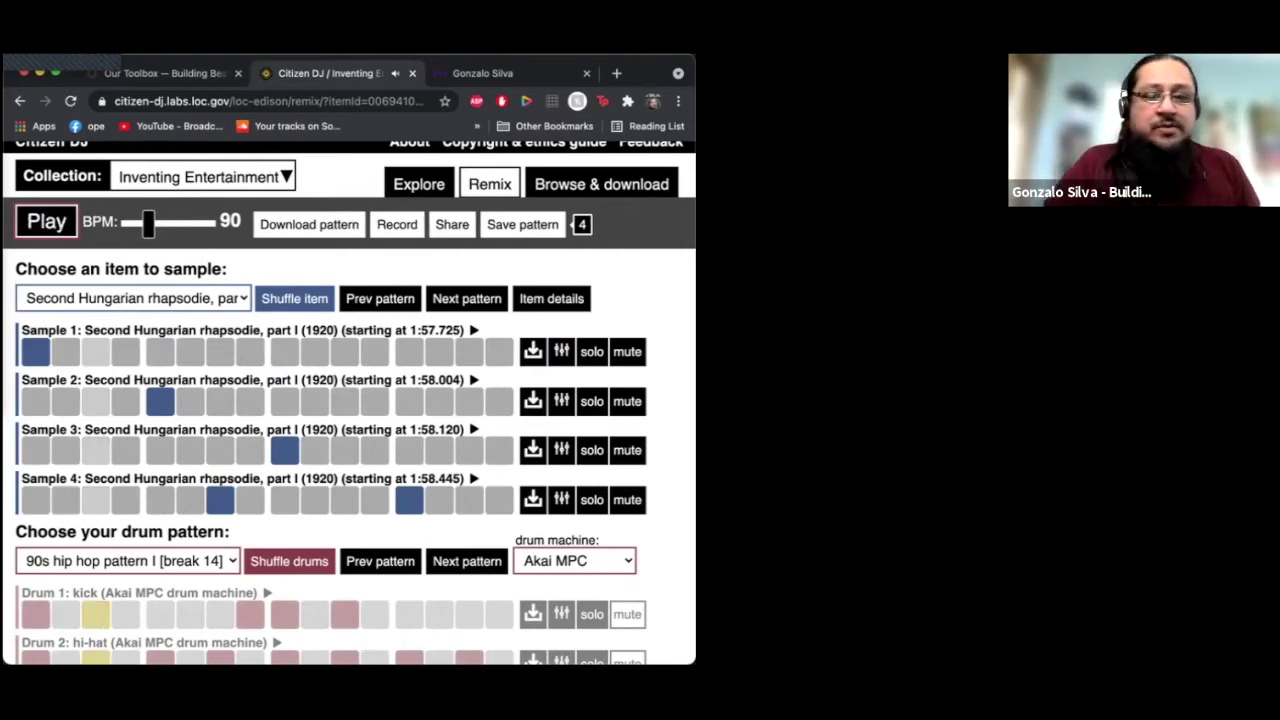
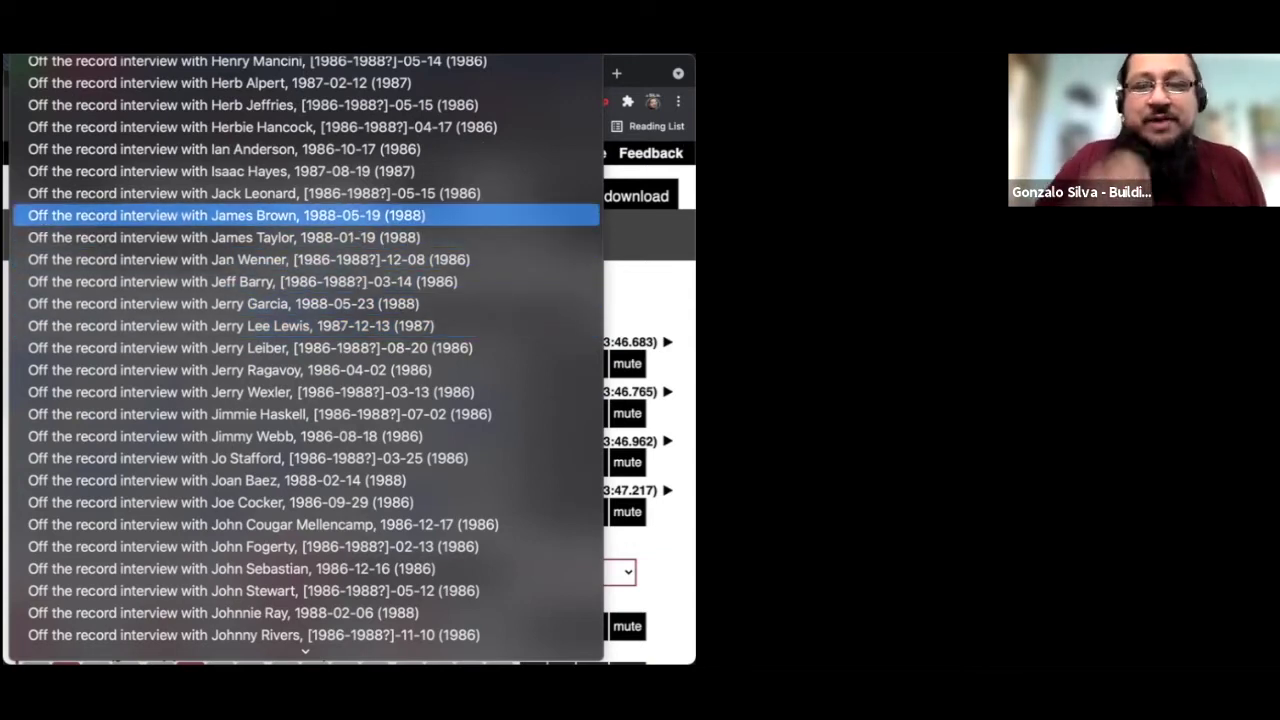
Step: Choose the 1988-05-19 interview with James Brown from The Joe Smith Collection as the item to sample and play its pattern
{"action": "left_click", "coordinate": [250, 215]}
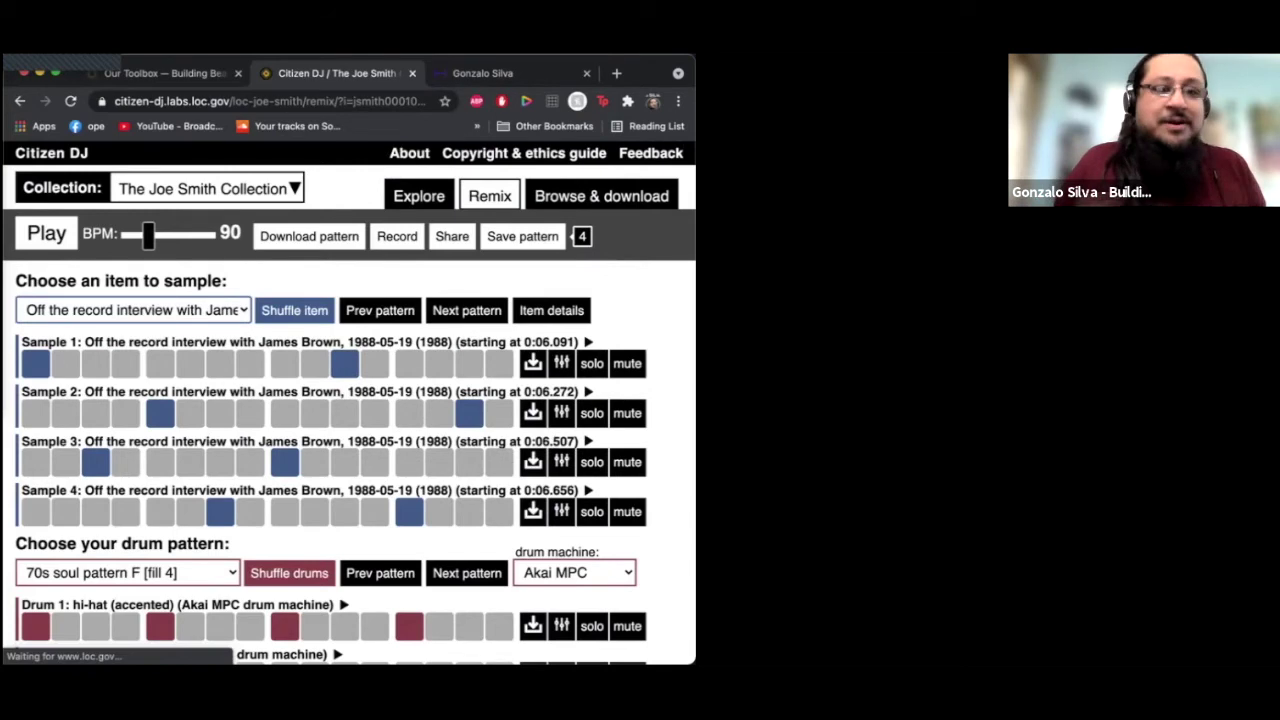
{"action": "left_click", "coordinate": [46, 233]}
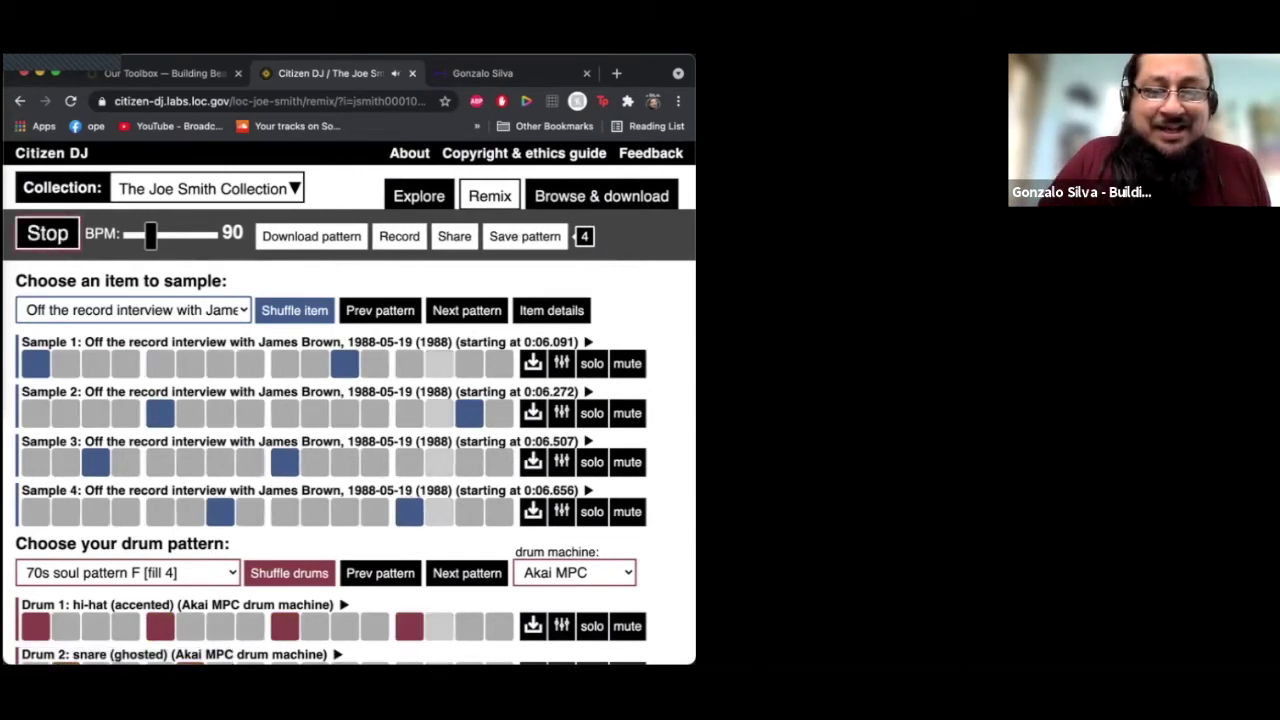
{"action": "key", "text": "space"}
Step: Read the section on where the sounds come from, down to the ways of accessing the James Brown interview
{"action": "scroll", "coordinate": [348, 400], "scroll_direction": "down", "scroll_amount": 1}
{"action": "scroll", "coordinate": [348, 400], "scroll_direction": "down", "scroll_amount": 15}
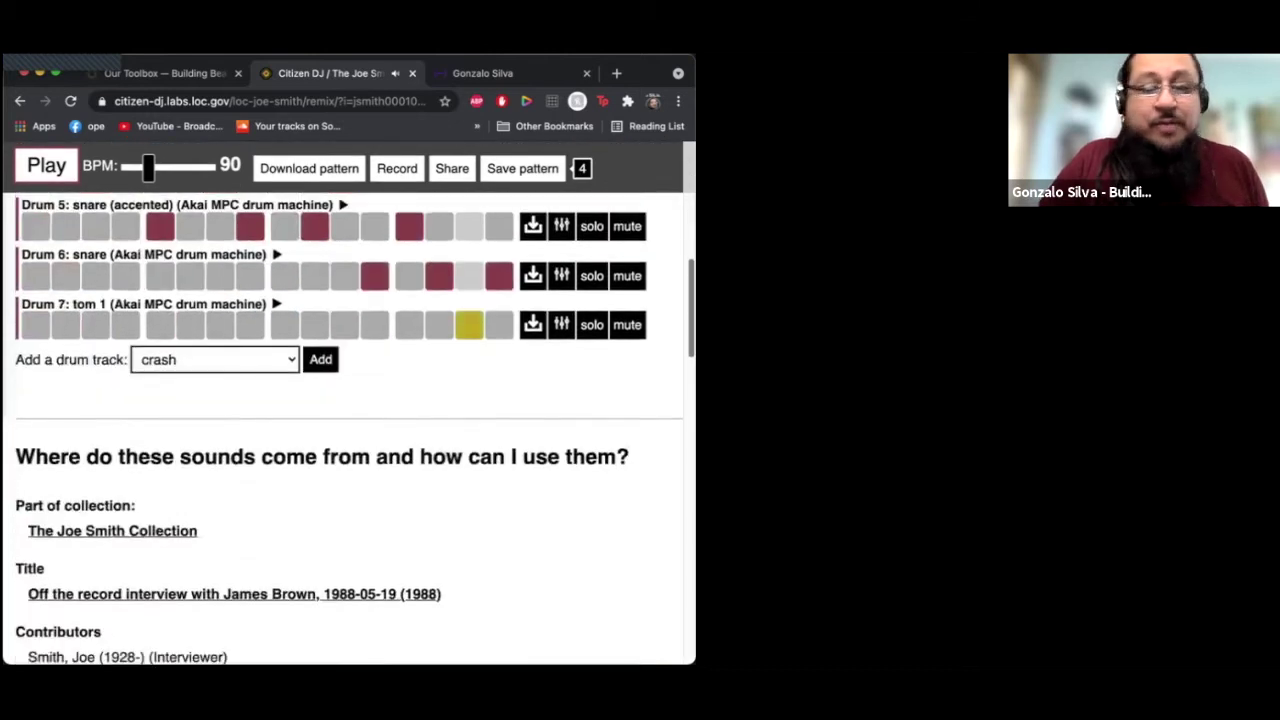
{"action": "scroll", "coordinate": [348, 428], "scroll_direction": "down", "scroll_amount": 10}
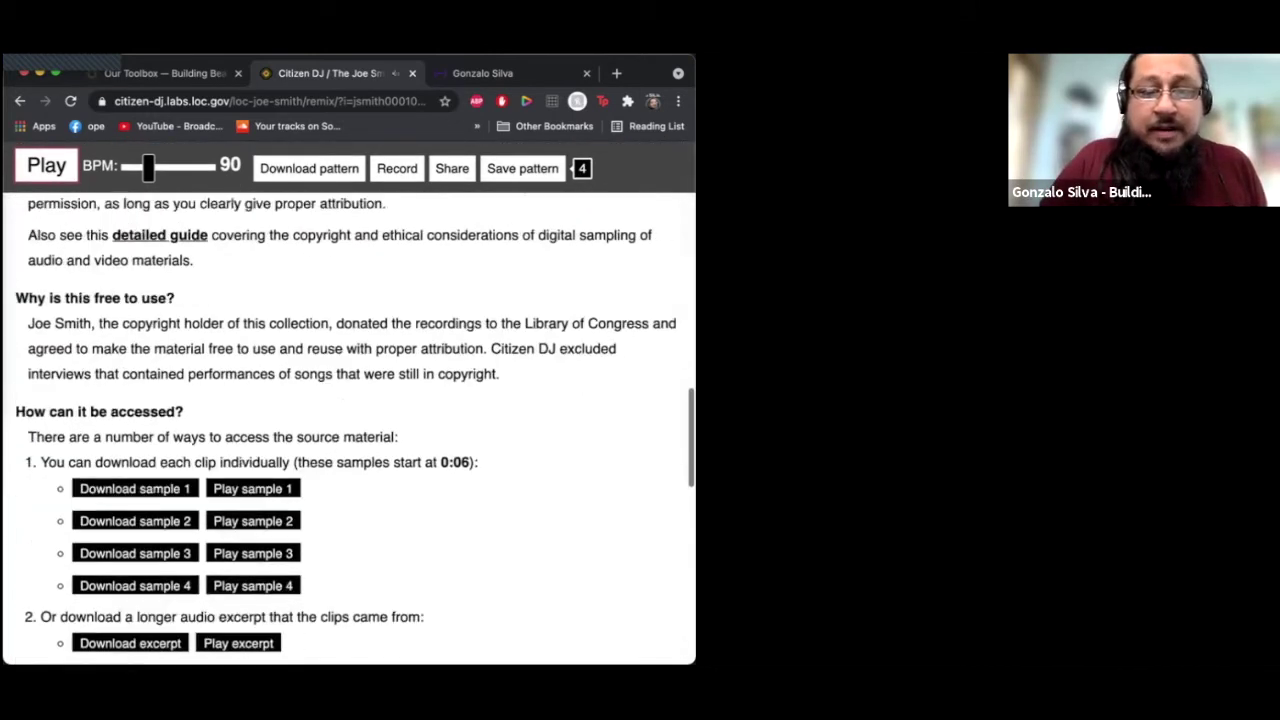
{"action": "scroll", "coordinate": [348, 428], "scroll_direction": "down", "scroll_amount": 3}
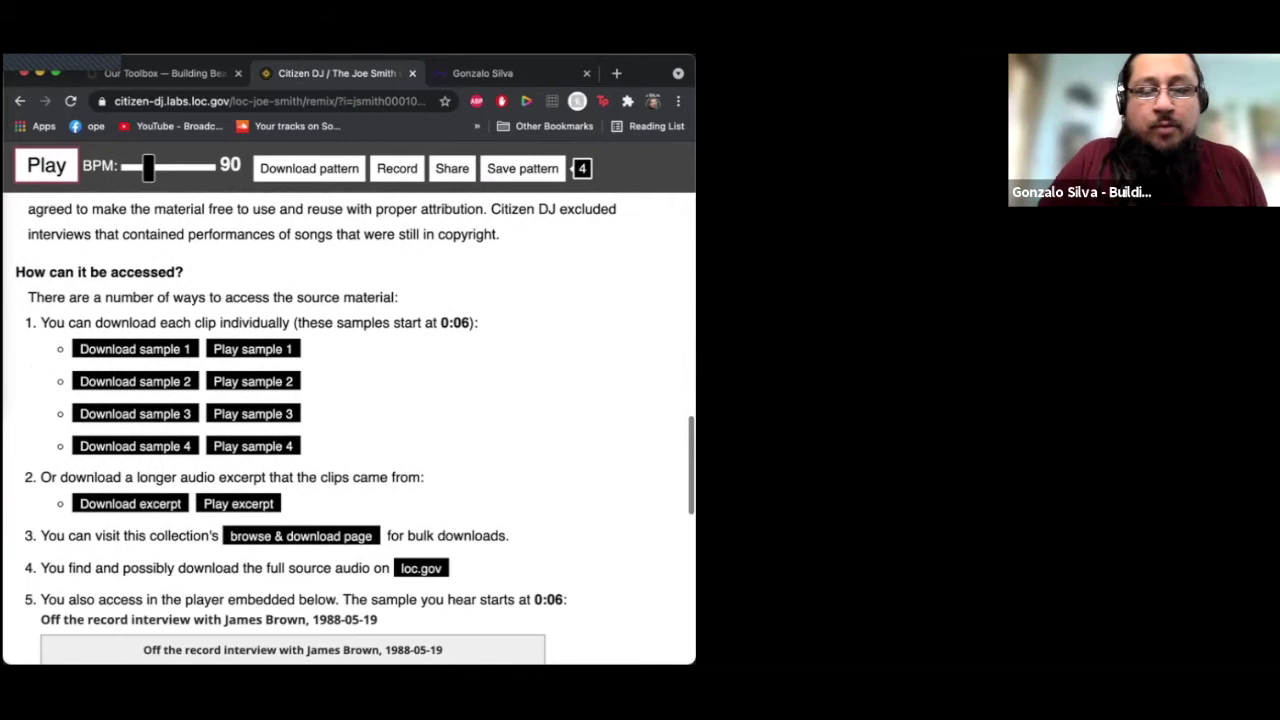
{"action": "scroll", "coordinate": [348, 428], "scroll_direction": "down", "scroll_amount": 1}
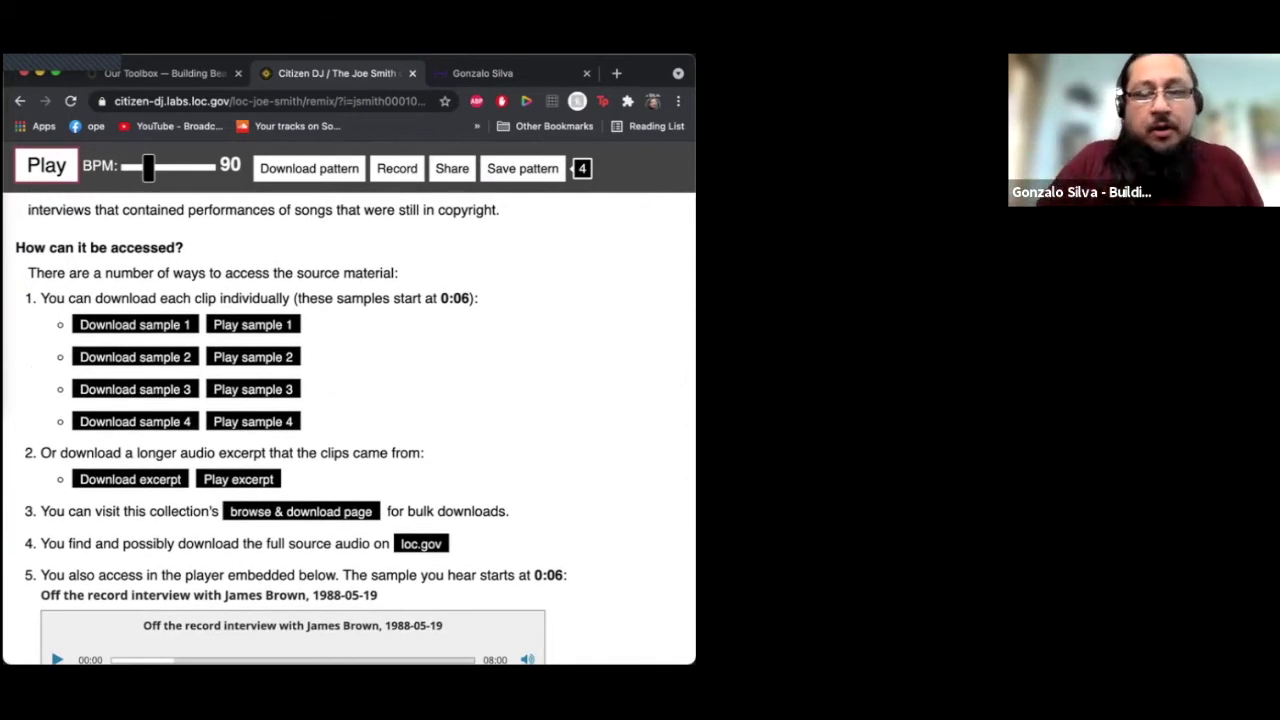
{"action": "scroll", "coordinate": [348, 428], "scroll_direction": "down", "scroll_amount": 3}
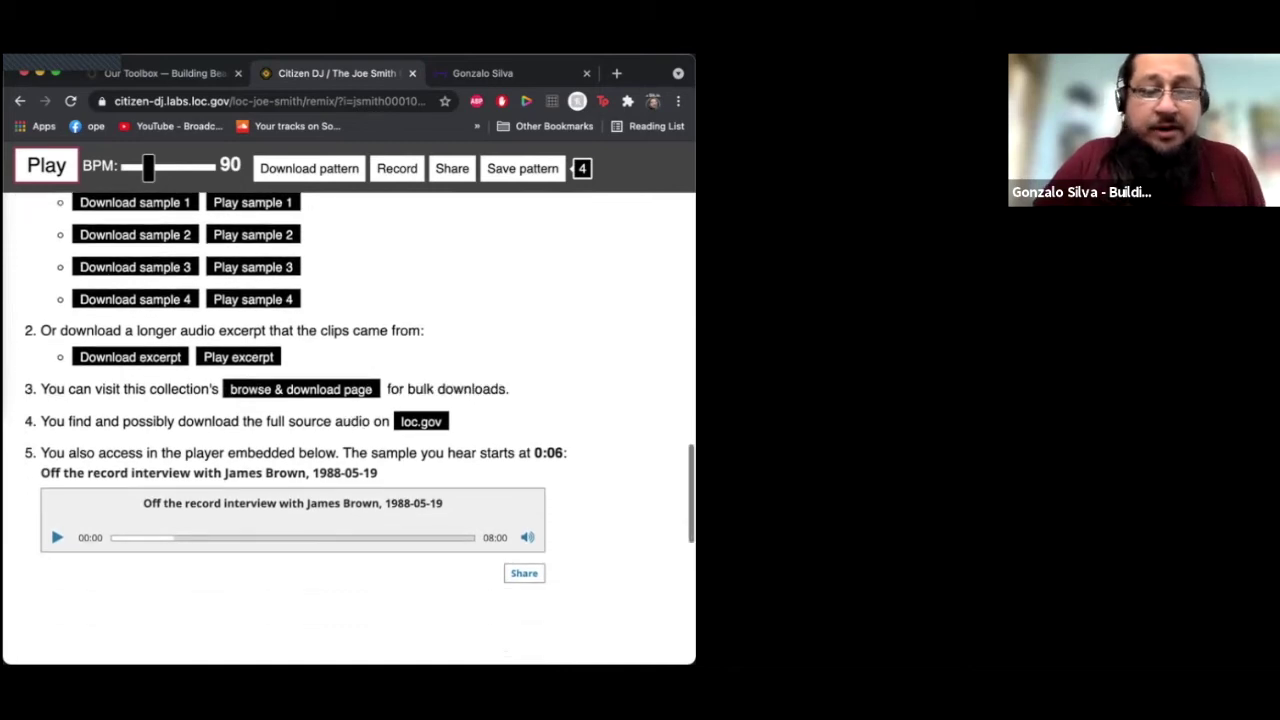
Step: Listen to the opening of the James Brown interview in the embedded player, skip further into it and pause the playback
{"action": "left_click", "coordinate": [57, 537]}
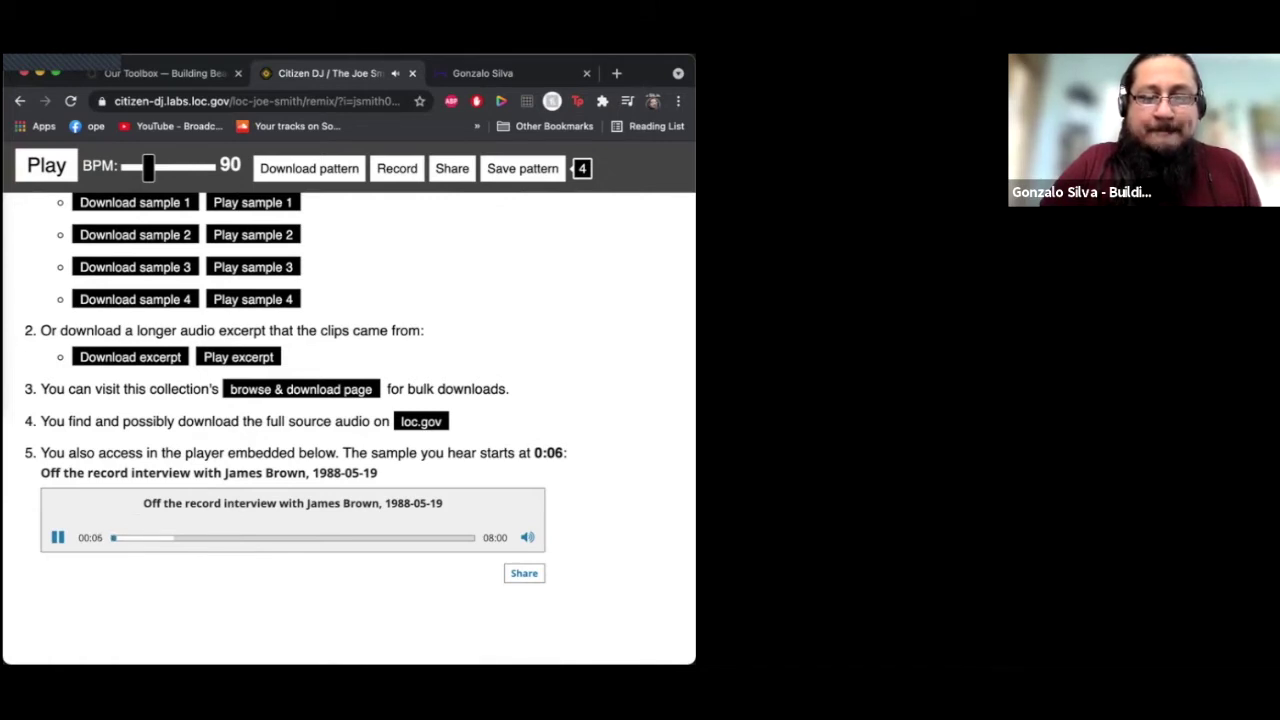
{"action": "key", "text": "space"}
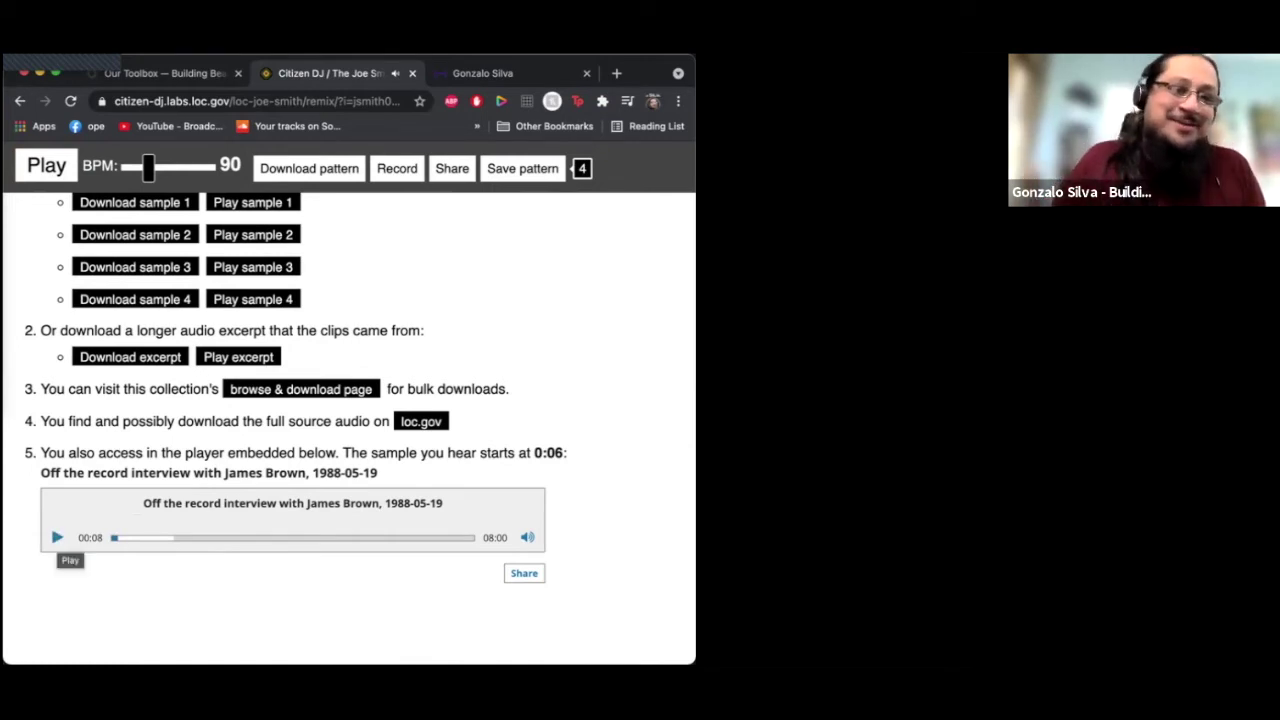
{"action": "left_click", "coordinate": [178, 537]}
{"action": "key", "text": "space"}
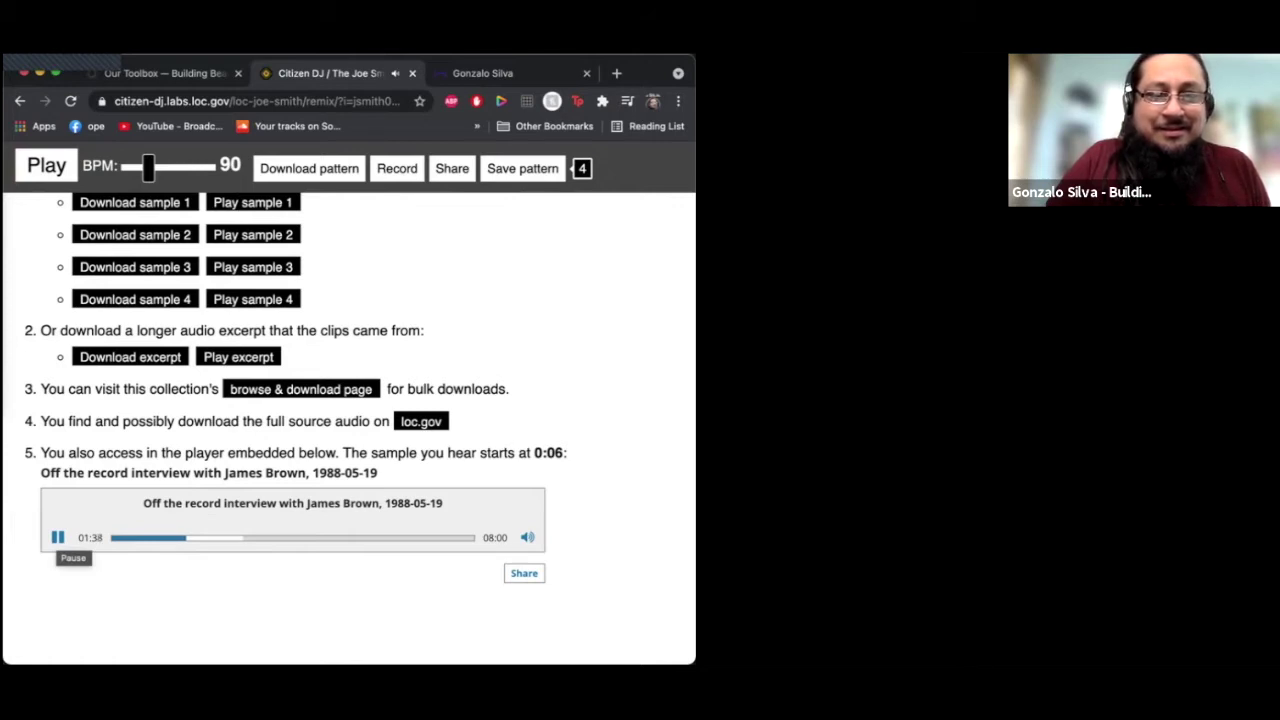
{"action": "left_click", "coordinate": [58, 538]}
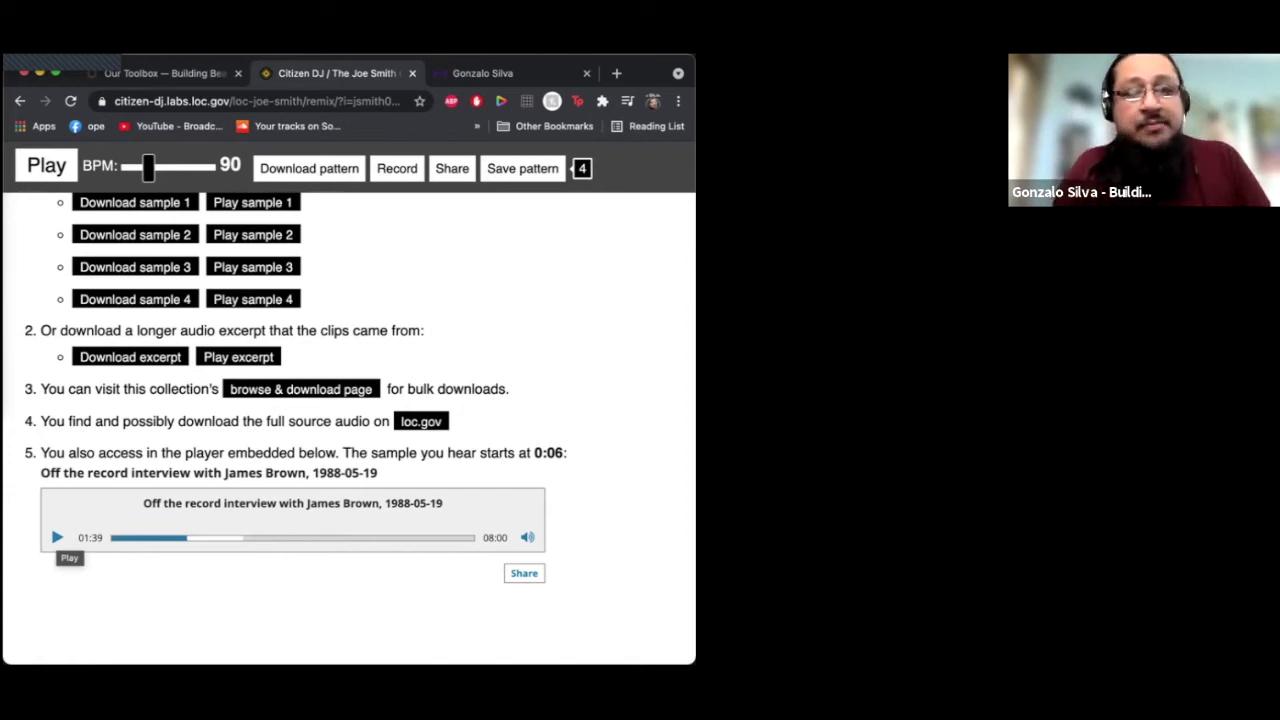
Step: Return to the interview's sample patterns and check the download option for Sample 1
{"action": "scroll", "coordinate": [57, 537], "scroll_direction": "up", "scroll_amount": 10}
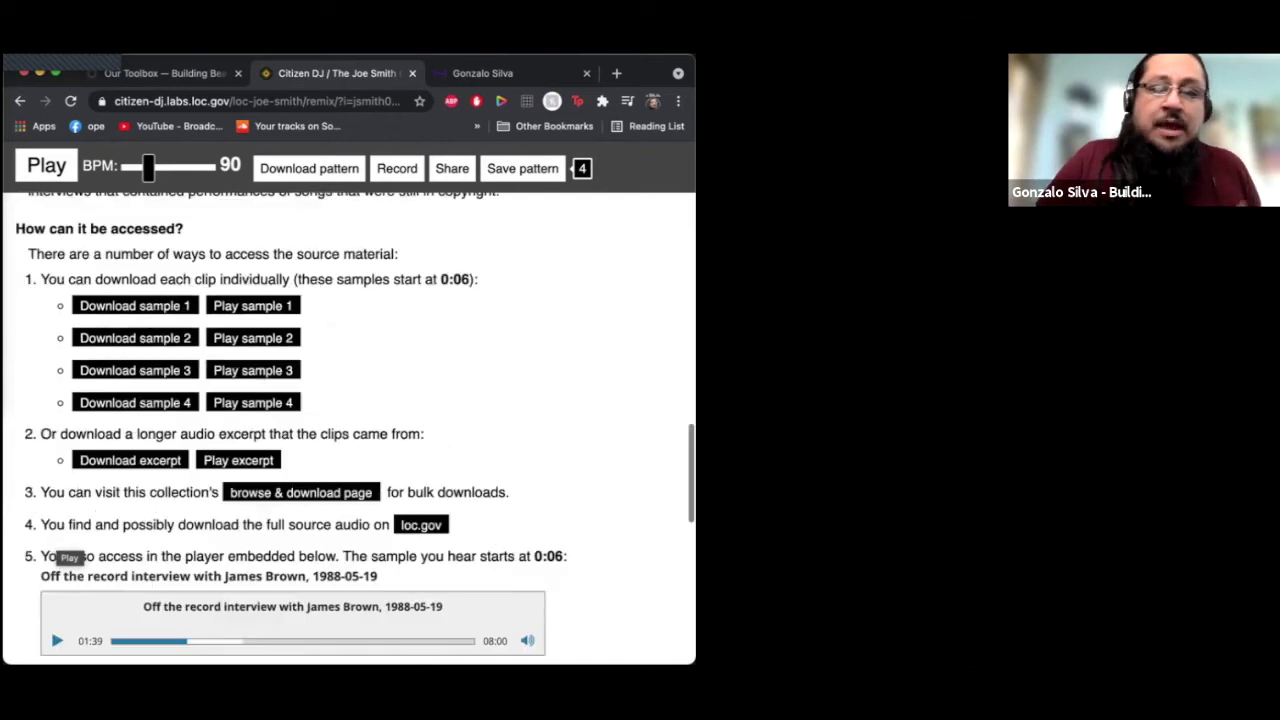
{"action": "scroll", "coordinate": [57, 537], "scroll_direction": "up", "scroll_amount": 15}
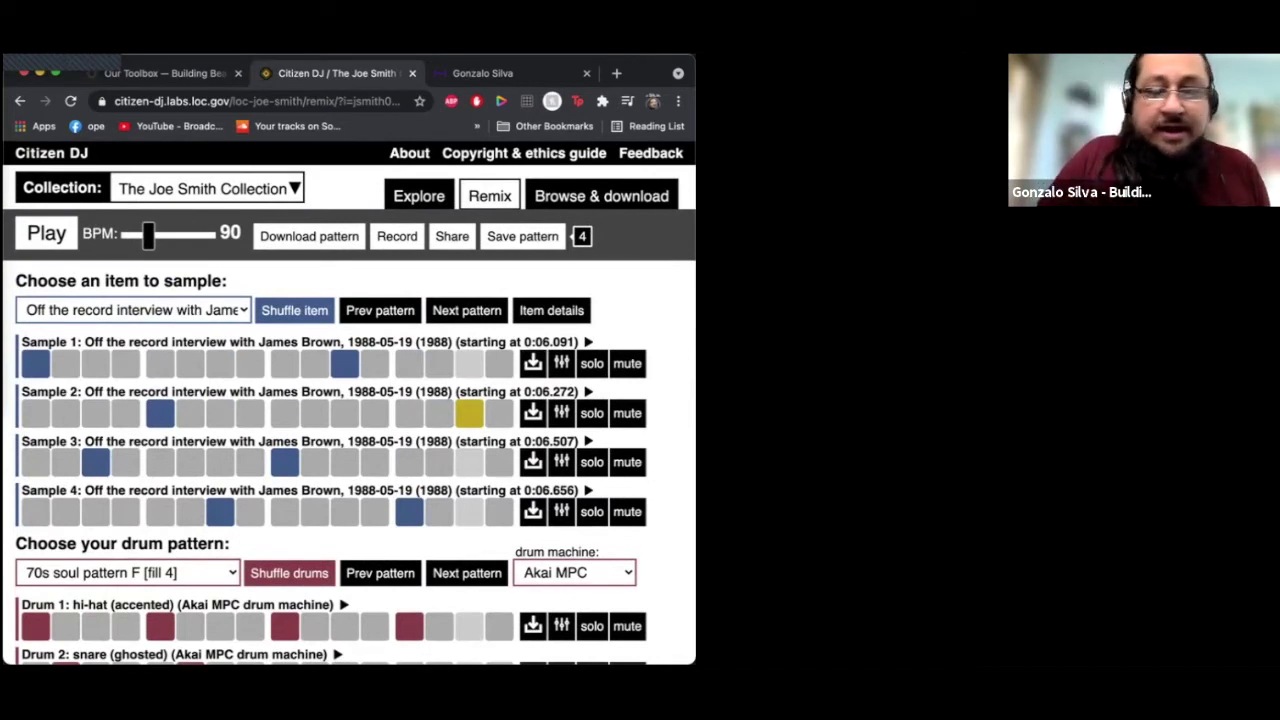
{"action": "scroll", "coordinate": [349, 403], "scroll_direction": "down", "scroll_amount": 15}
{"action": "scroll", "coordinate": [349, 406], "scroll_direction": "up", "scroll_amount": 15}
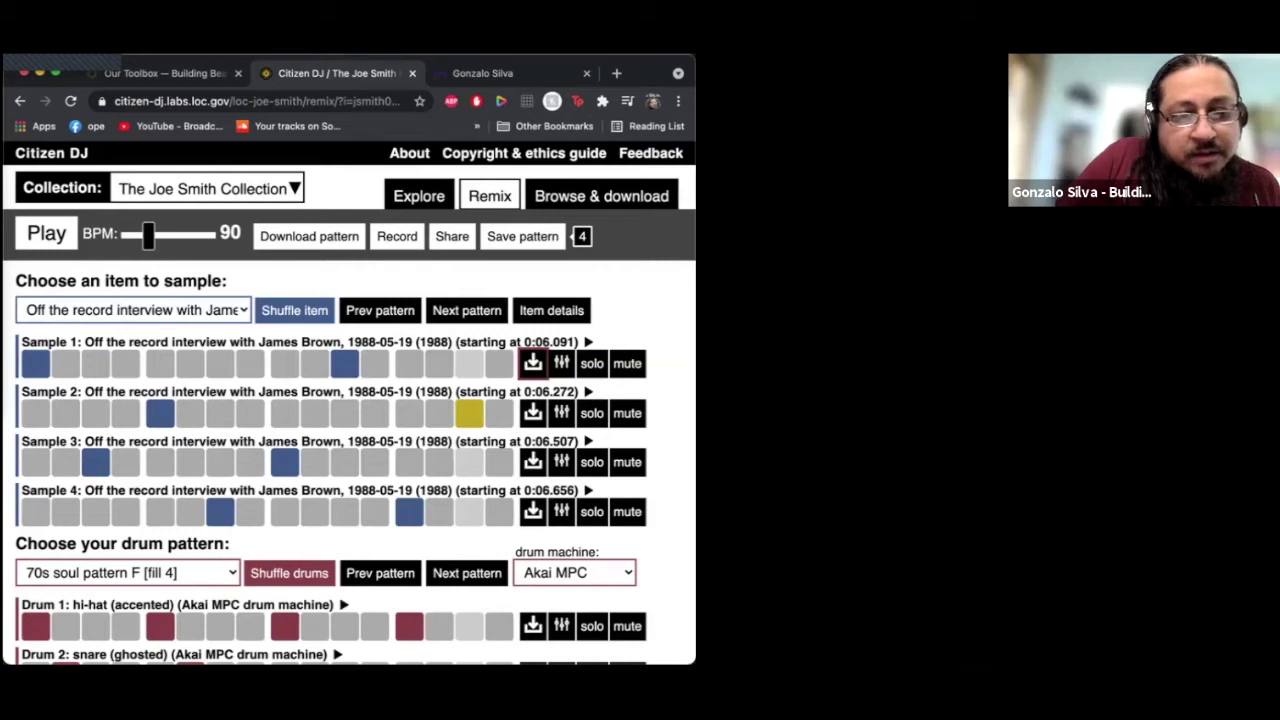
{"action": "scroll", "coordinate": [349, 404], "scroll_direction": "down", "scroll_amount": 1}
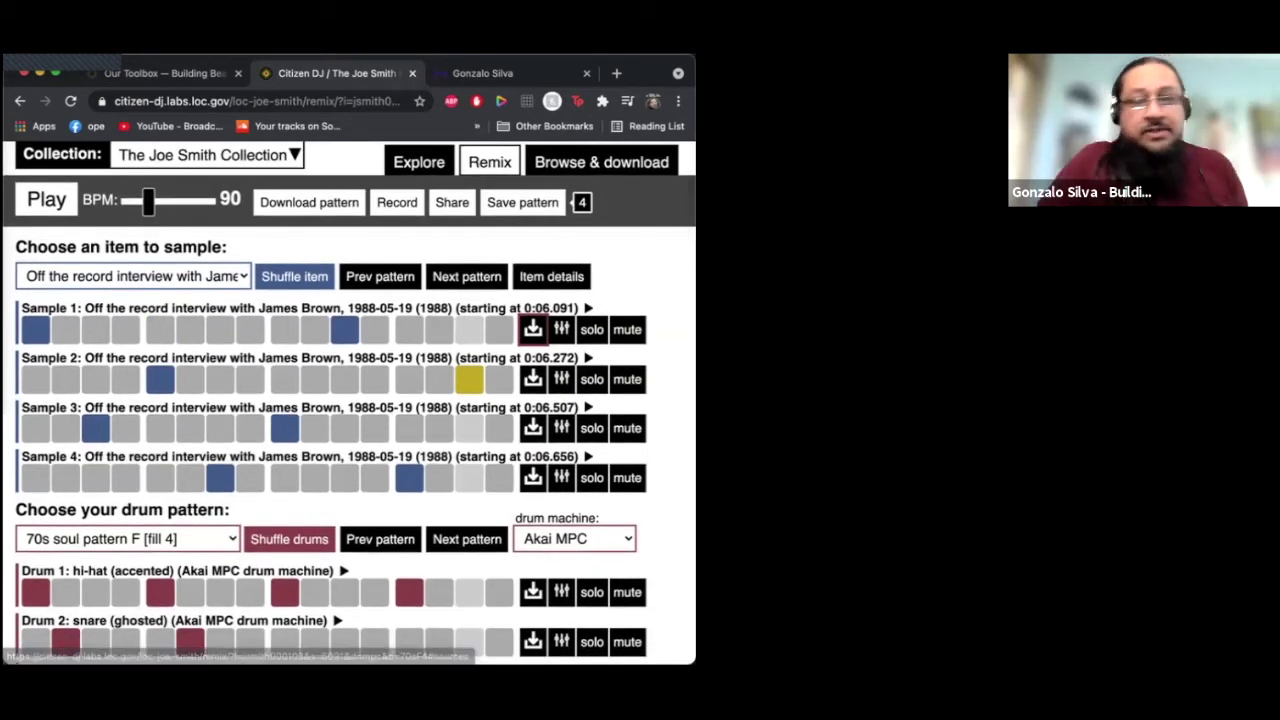
Step: Read the James Brown interview's source details, from its collection and contributors to how it can be used and why it is free
{"action": "scroll", "coordinate": [349, 430], "scroll_direction": "down", "scroll_amount": 10}
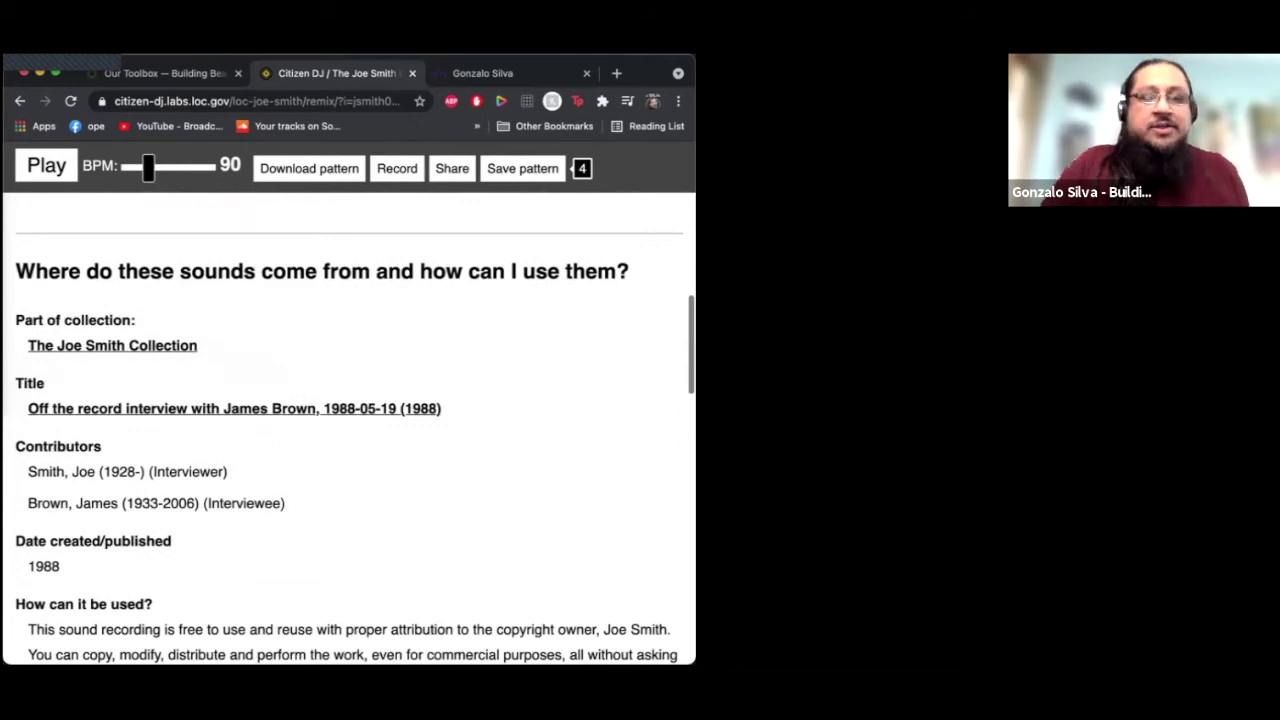
{"action": "scroll", "coordinate": [349, 430], "scroll_direction": "down", "scroll_amount": 1}
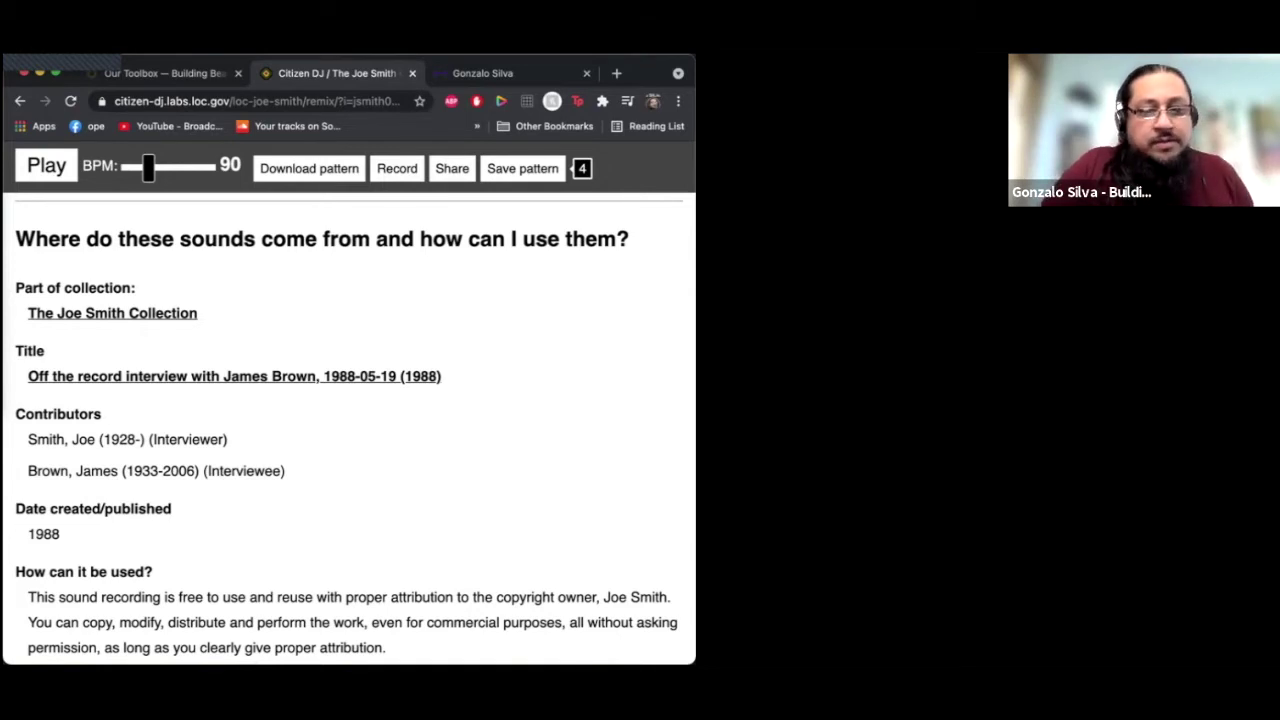
{"action": "scroll", "coordinate": [355, 430], "scroll_direction": "down", "scroll_amount": 1}
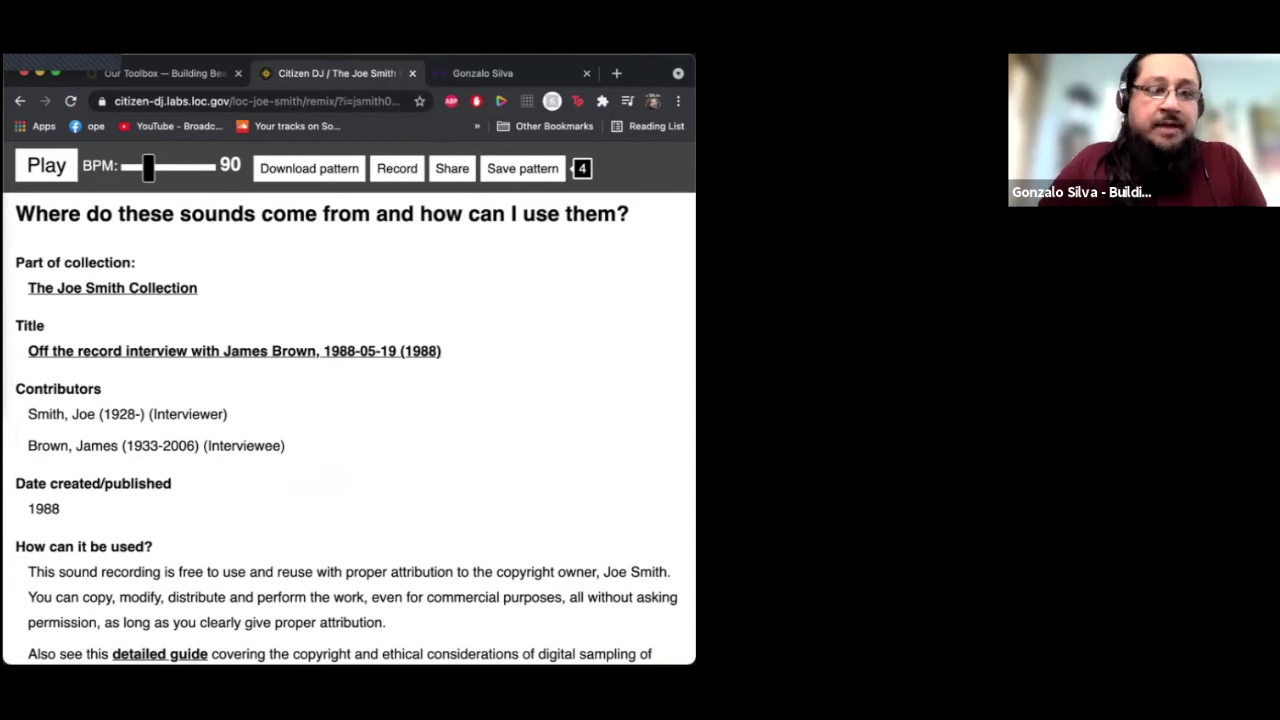
{"action": "scroll", "coordinate": [354, 431], "scroll_direction": "up", "scroll_amount": 1}
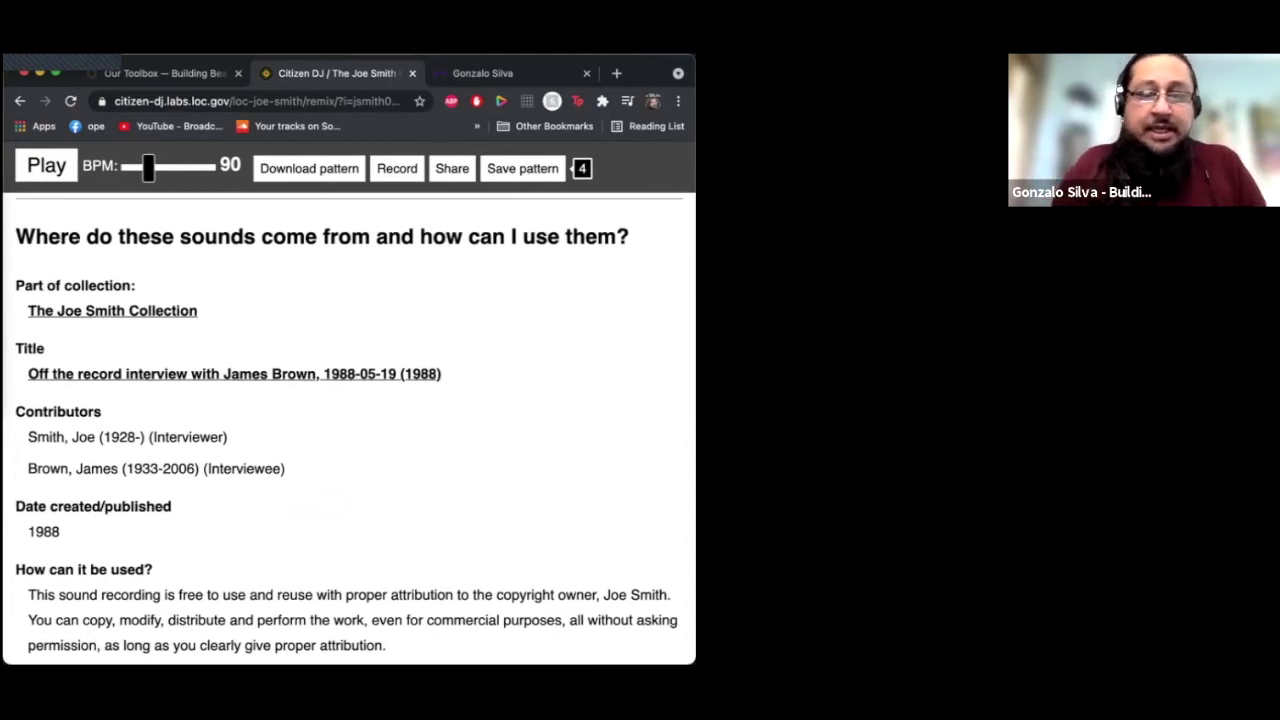
{"action": "scroll", "coordinate": [355, 430], "scroll_direction": "down", "scroll_amount": 9}
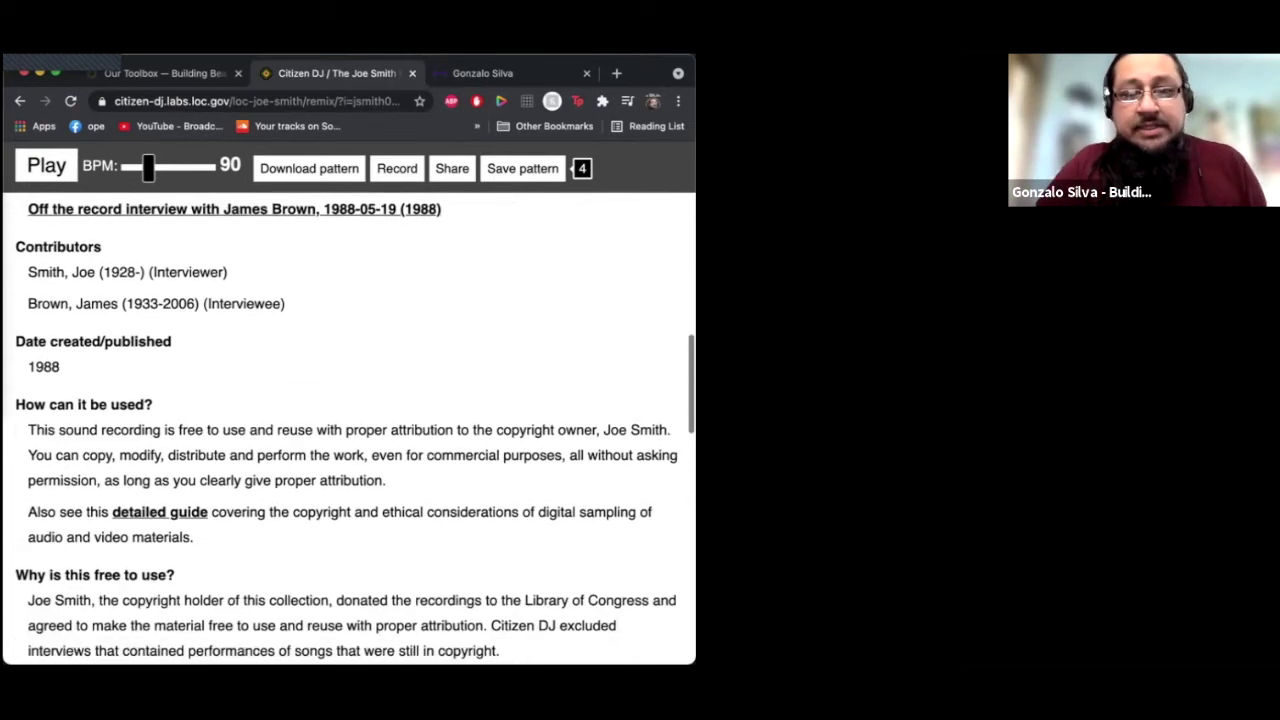
{"action": "scroll", "coordinate": [355, 430], "scroll_direction": "down", "scroll_amount": 1}
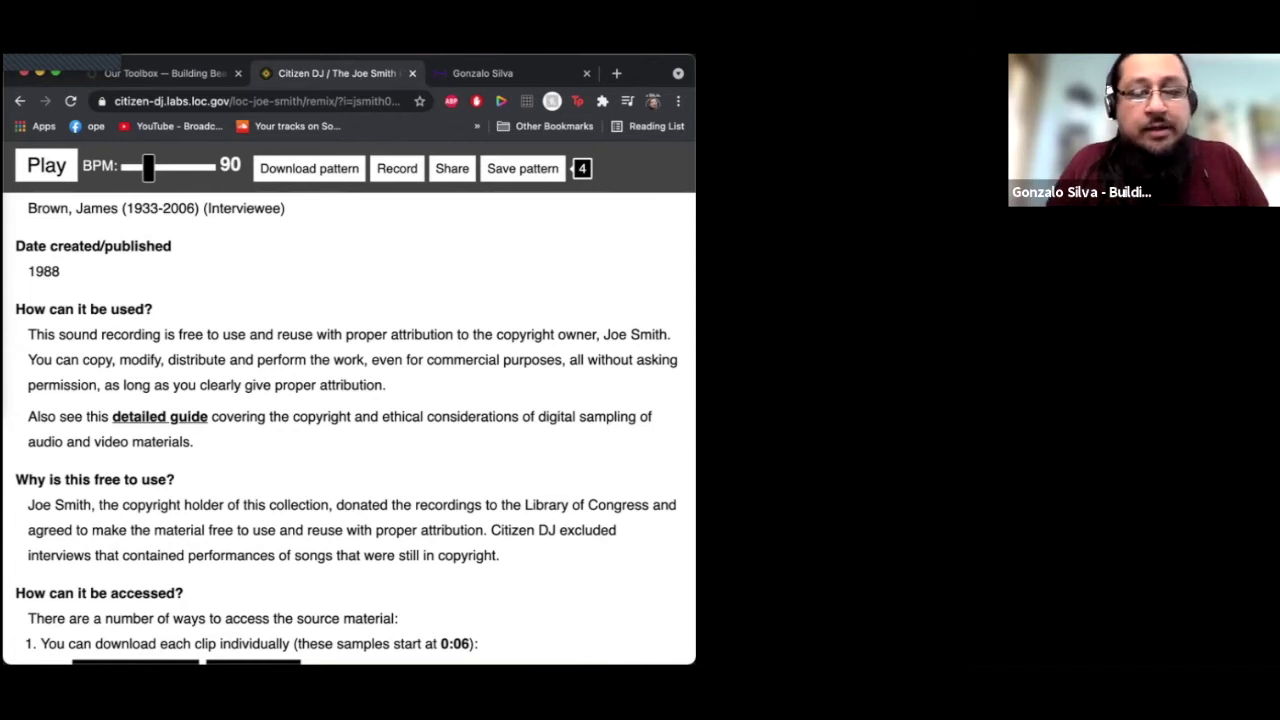
{"action": "scroll", "coordinate": [350, 420], "scroll_direction": "down", "scroll_amount": 2}
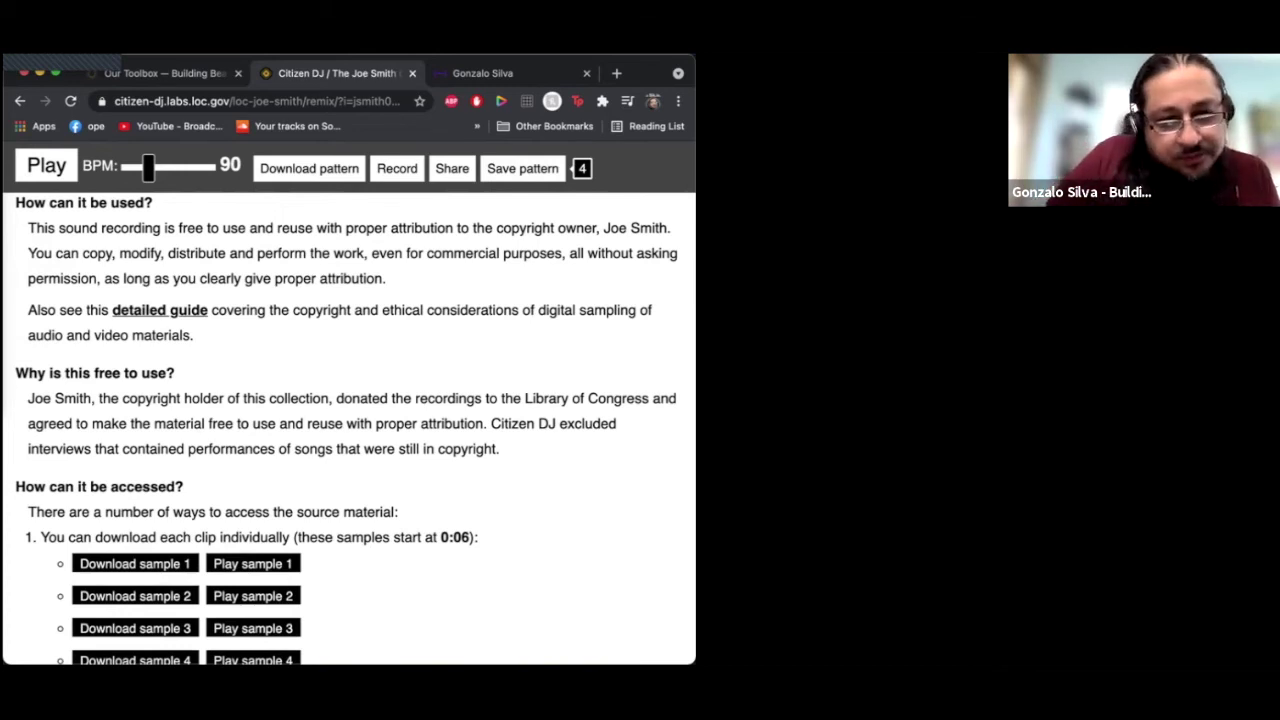
{"action": "scroll", "coordinate": [350, 430], "scroll_direction": "up", "scroll_amount": 1}
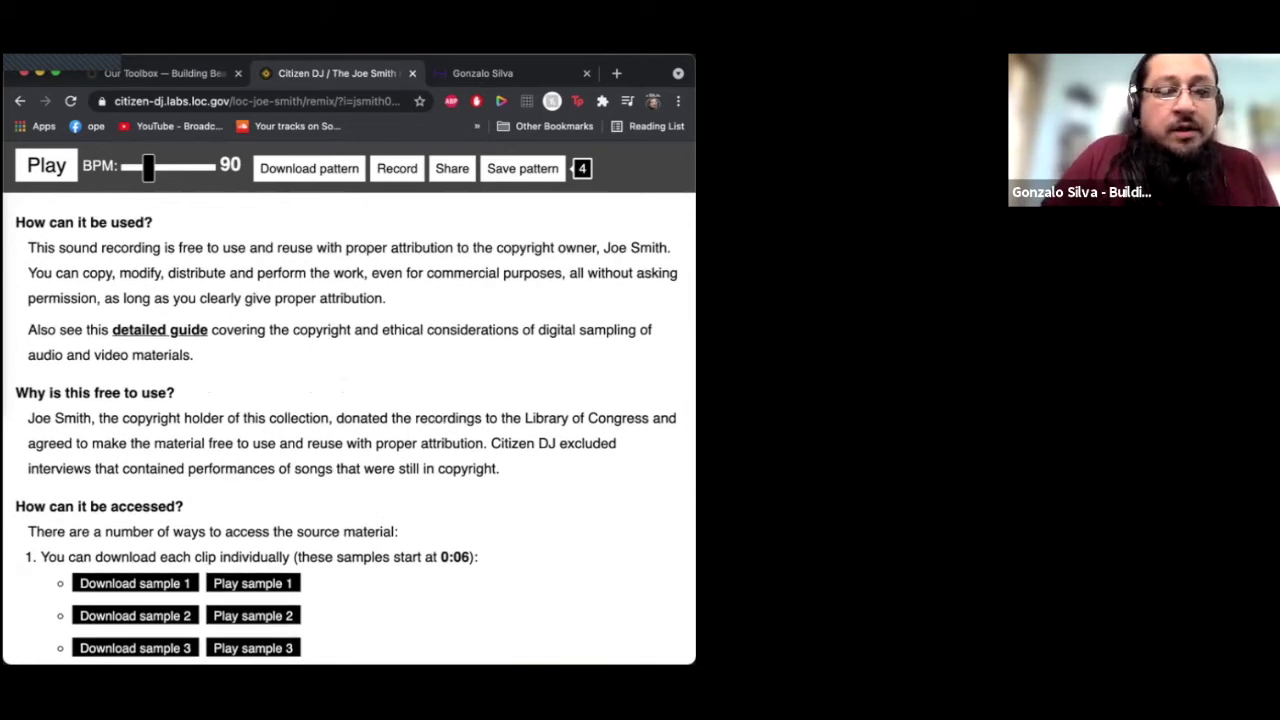
Step: Mute all four James Brown interview samples in the remix pattern
{"action": "scroll", "coordinate": [350, 430], "scroll_direction": "up", "scroll_amount": 10}
{"action": "scroll", "coordinate": [350, 430], "scroll_direction": "up", "scroll_amount": 1}
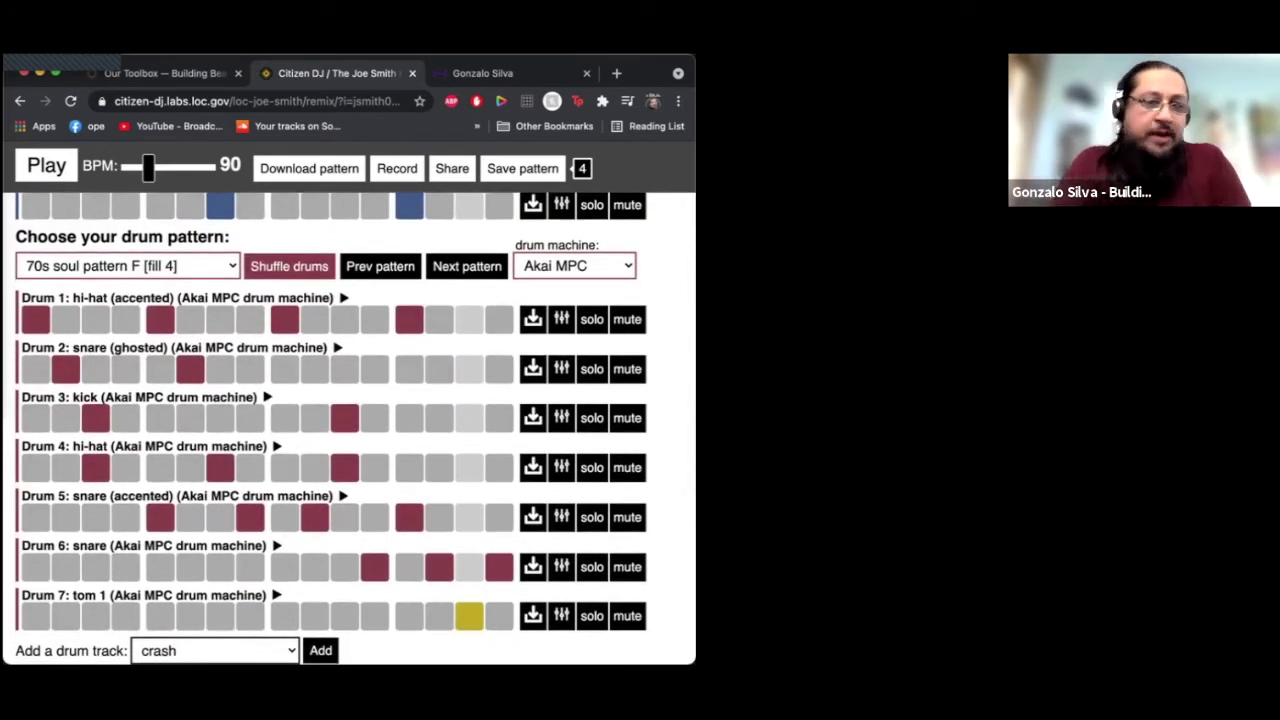
{"action": "scroll", "coordinate": [350, 430], "scroll_direction": "up", "scroll_amount": 1}
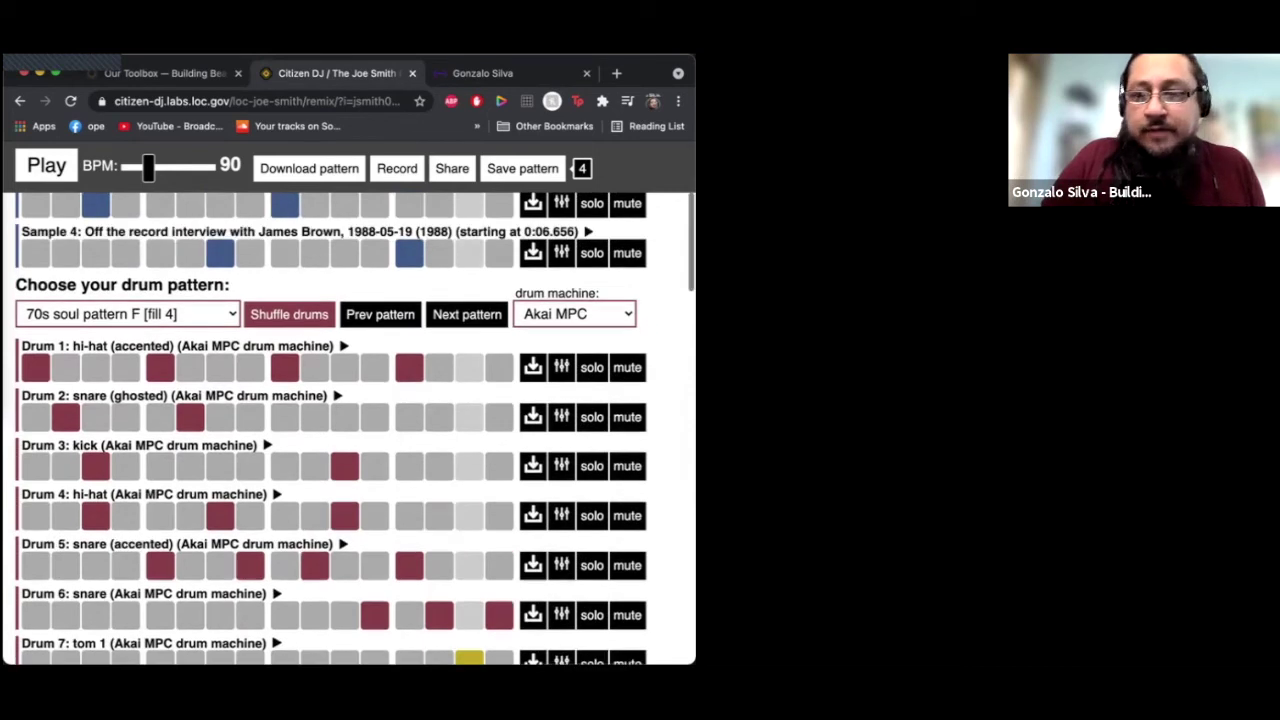
{"action": "scroll", "coordinate": [620, 300], "scroll_direction": "up", "scroll_amount": 3}
{"action": "left_click", "coordinate": [627, 242]}
{"action": "left_click", "coordinate": [627, 292]}
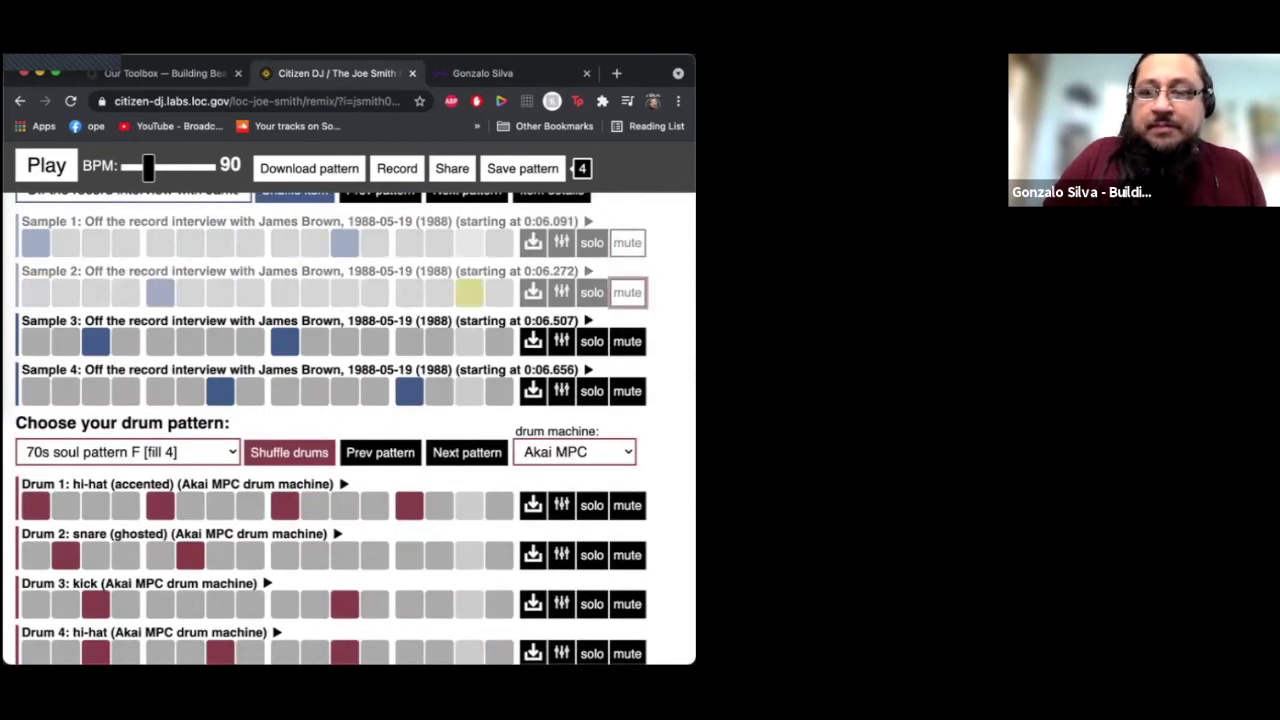
{"action": "left_click", "coordinate": [627, 341]}
{"action": "left_click", "coordinate": [627, 391]}
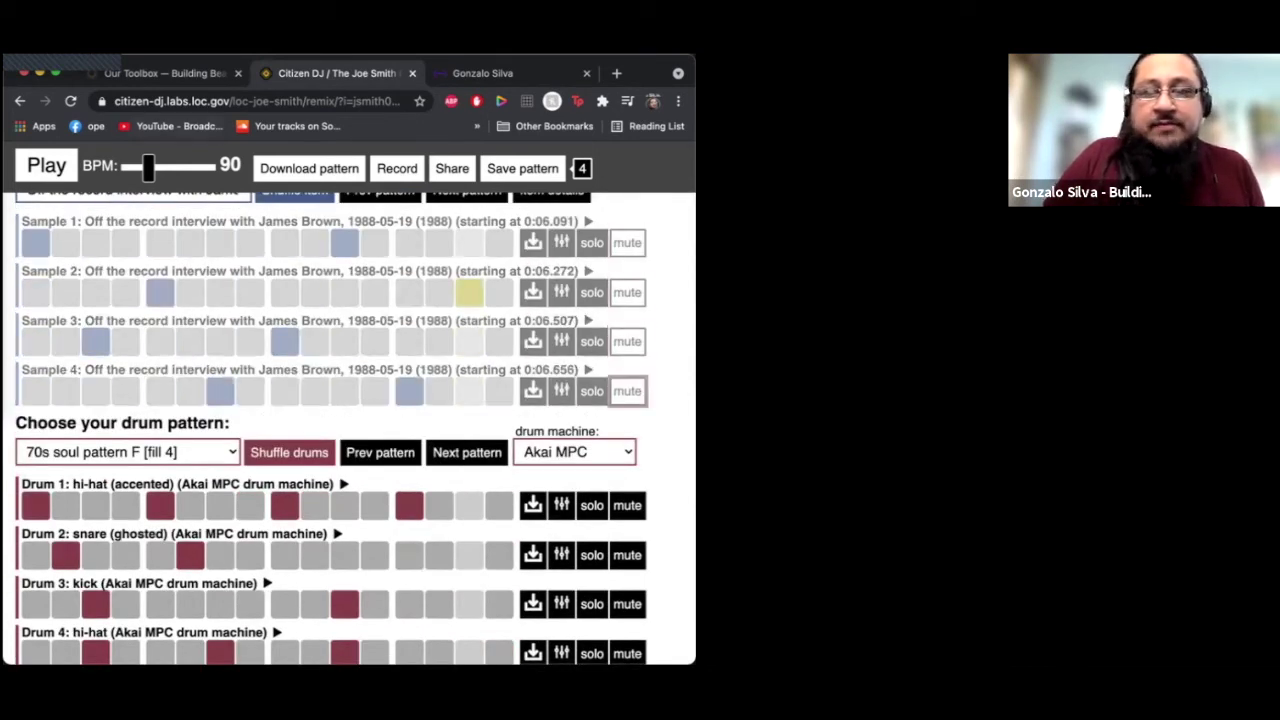
Step: Play the 70s soul drum pattern with its samples muted, look over its drum tracks and stop the playback
{"action": "left_click", "coordinate": [46, 165]}
{"action": "scroll", "coordinate": [350, 430], "scroll_direction": "down", "scroll_amount": 3}
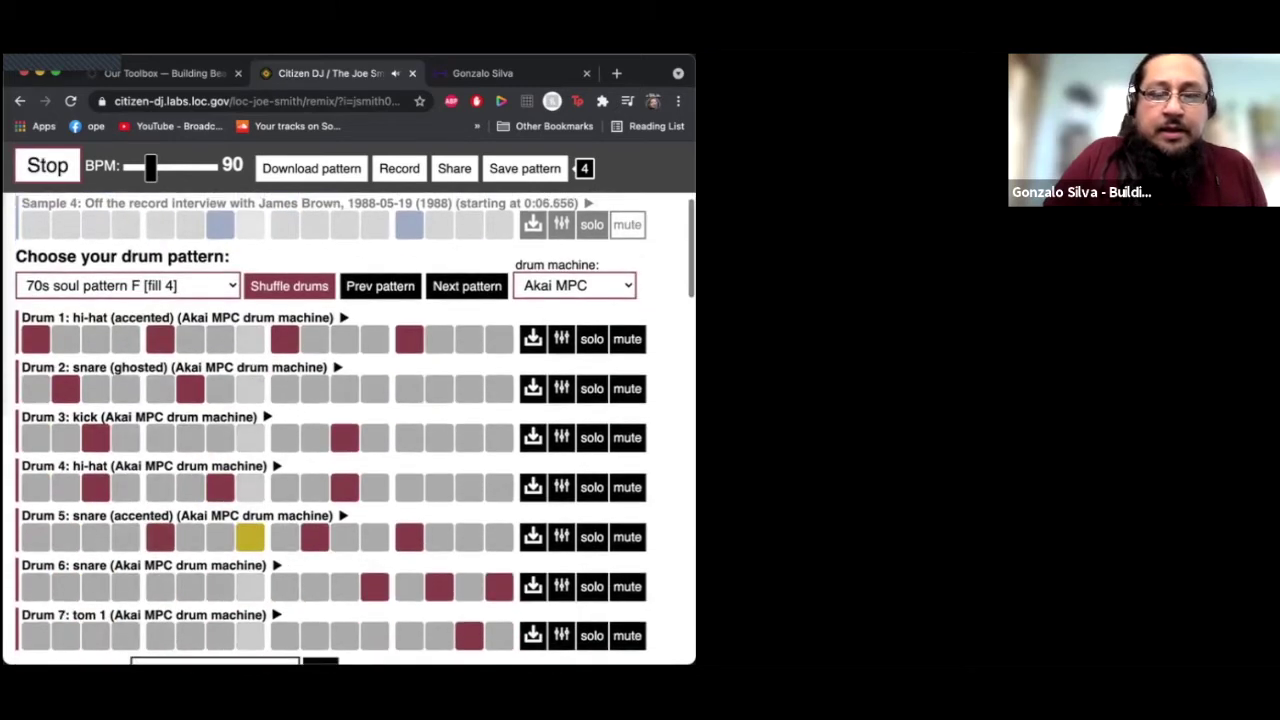
{"action": "scroll", "coordinate": [345, 482], "scroll_direction": "down", "scroll_amount": 1}
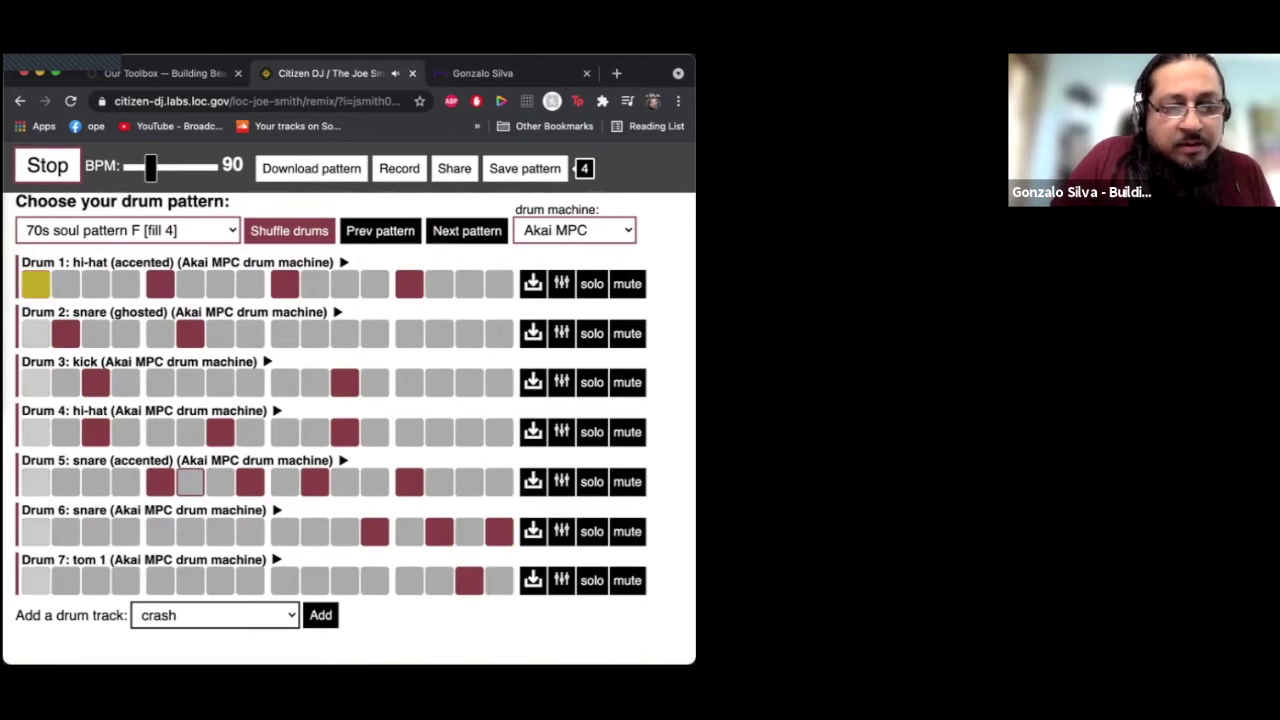
{"action": "key", "text": "space"}
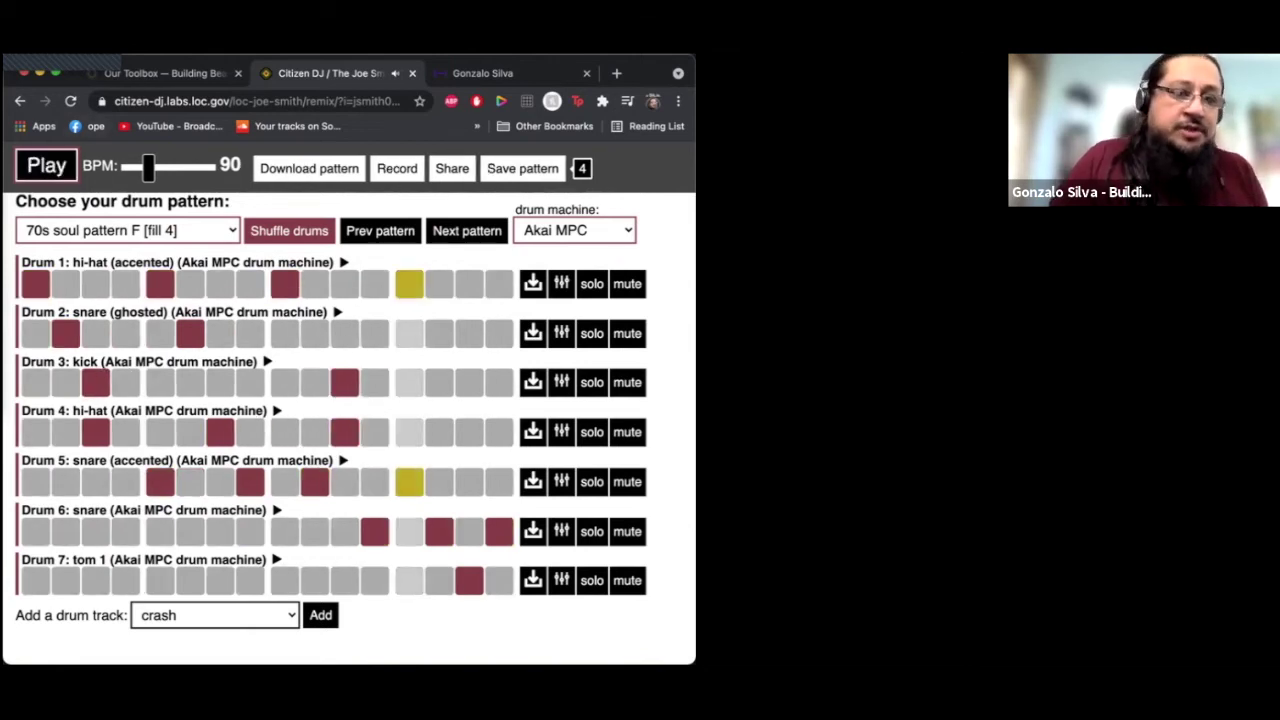
Step: Highlight the interviewer and interviewee under Contributors and review the interview's attribution details
{"action": "scroll", "coordinate": [350, 440], "scroll_direction": "down", "scroll_amount": 10}
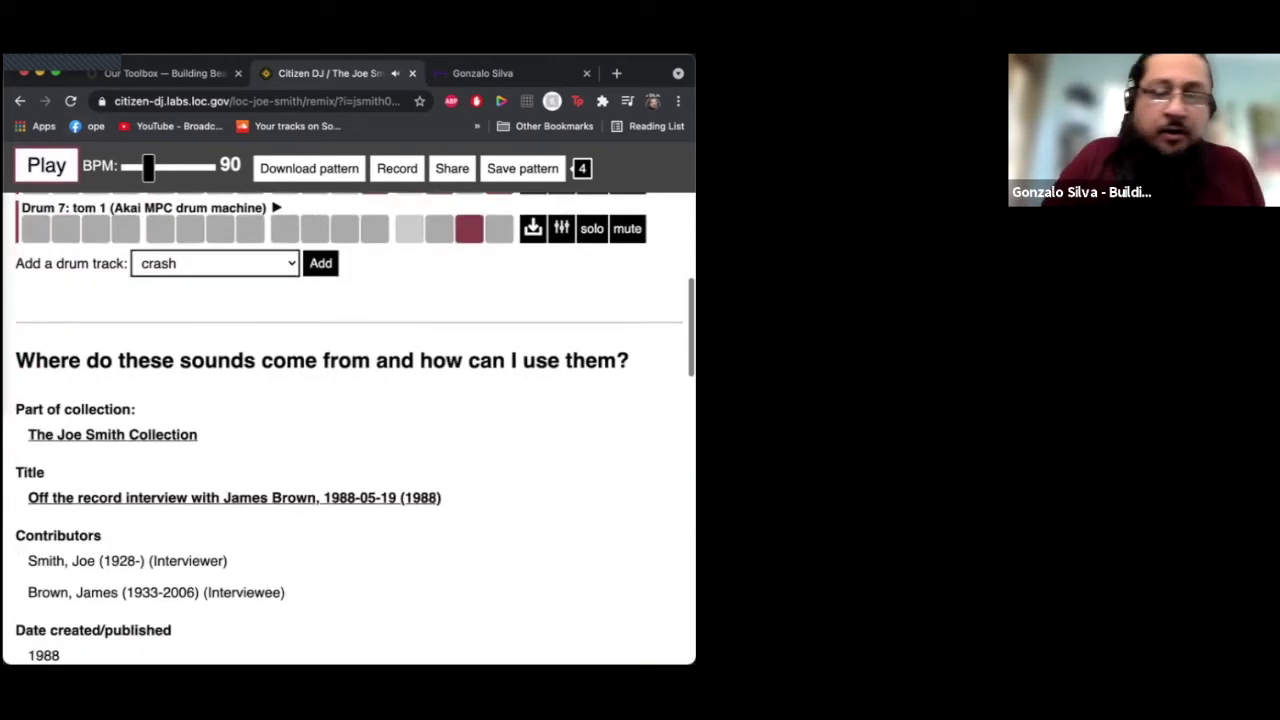
{"action": "scroll", "coordinate": [350, 440], "scroll_direction": "up", "scroll_amount": 6}
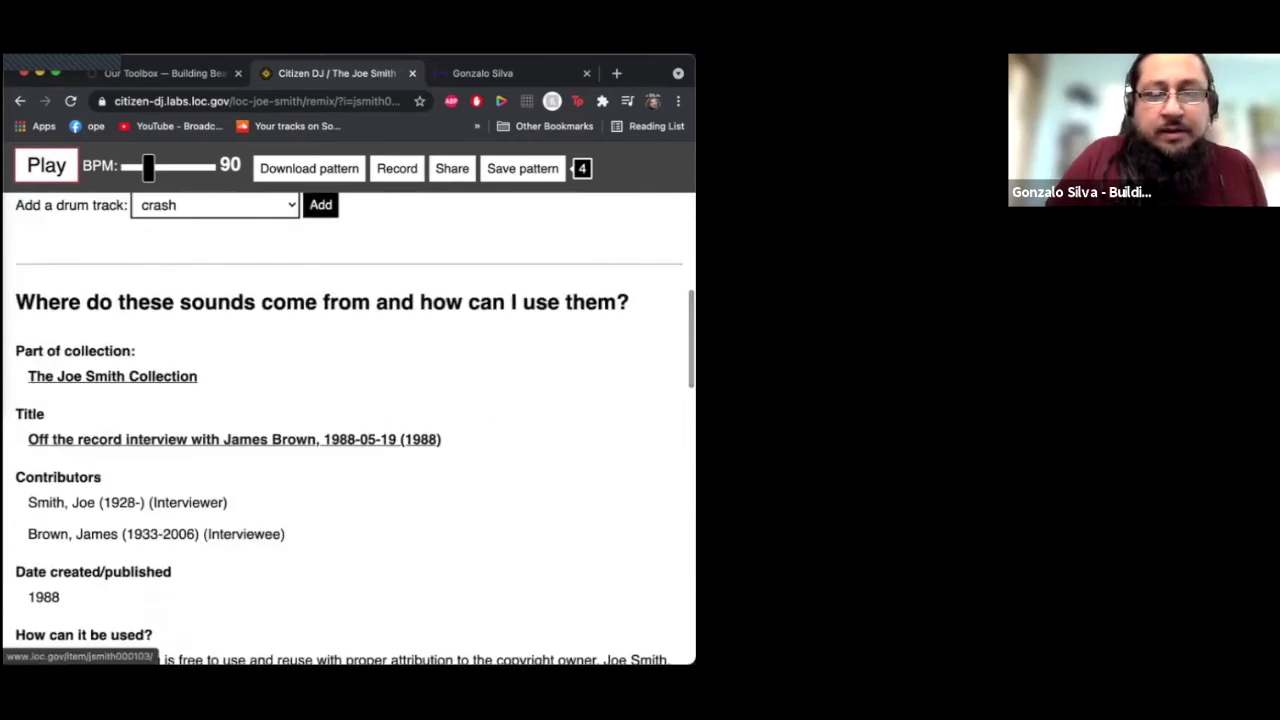
{"action": "left_click_drag", "start_coordinate": [28, 502], "coordinate": [285, 534]}
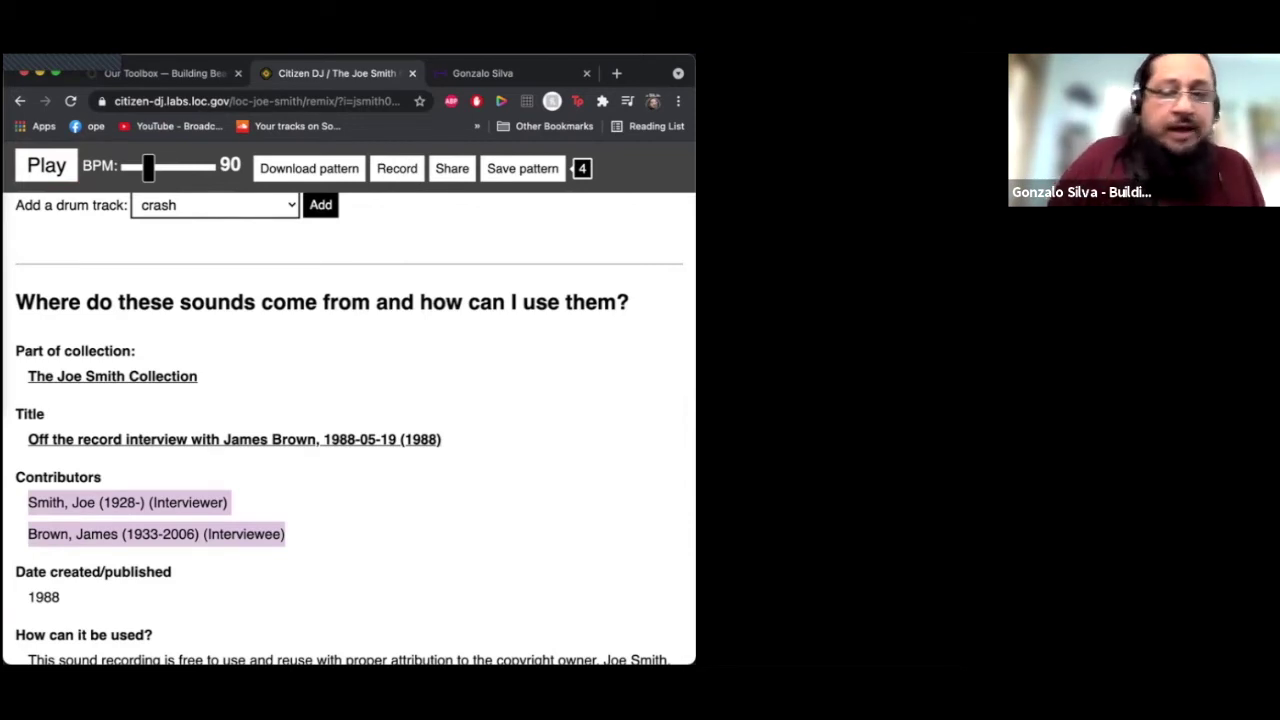
{"action": "scroll", "coordinate": [349, 428], "scroll_direction": "down", "scroll_amount": 2}
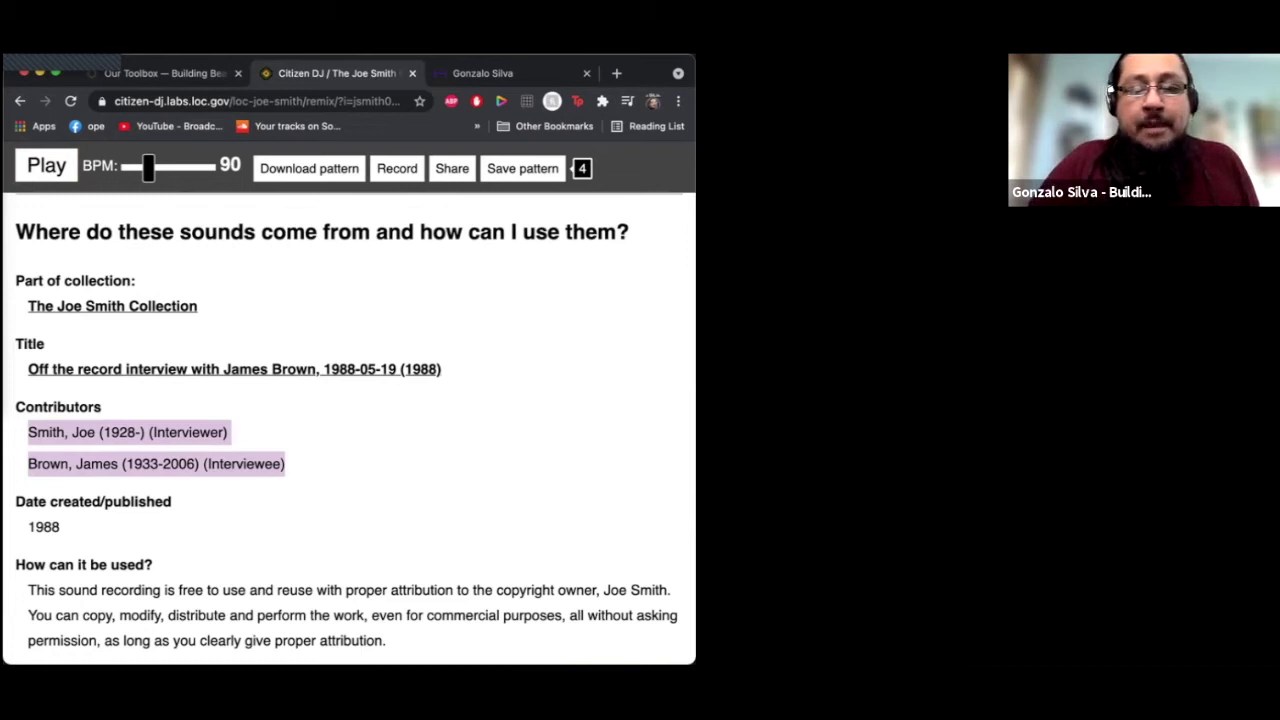
{"action": "scroll", "coordinate": [355, 420], "scroll_direction": "up", "scroll_amount": 1}
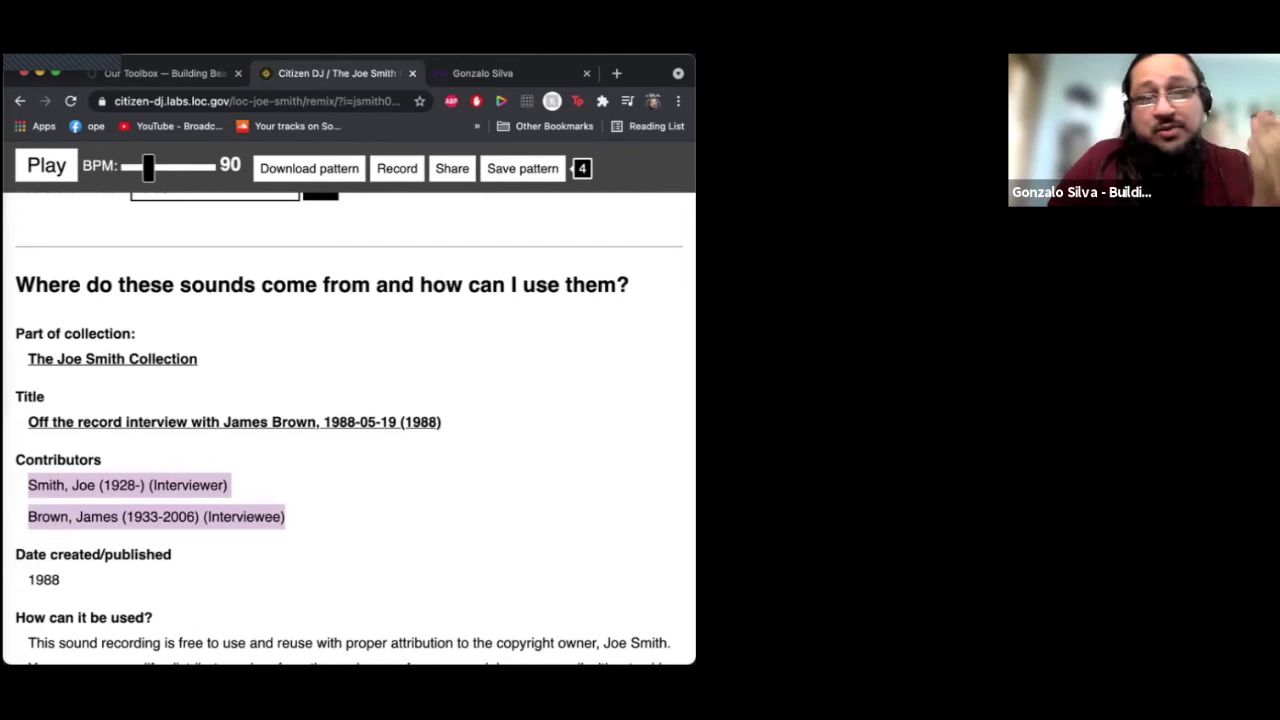
Step: Return to the drum pattern and toggle the first step of the accented hi-hat track off and on again
{"action": "scroll", "coordinate": [349, 429], "scroll_direction": "up", "scroll_amount": 5}
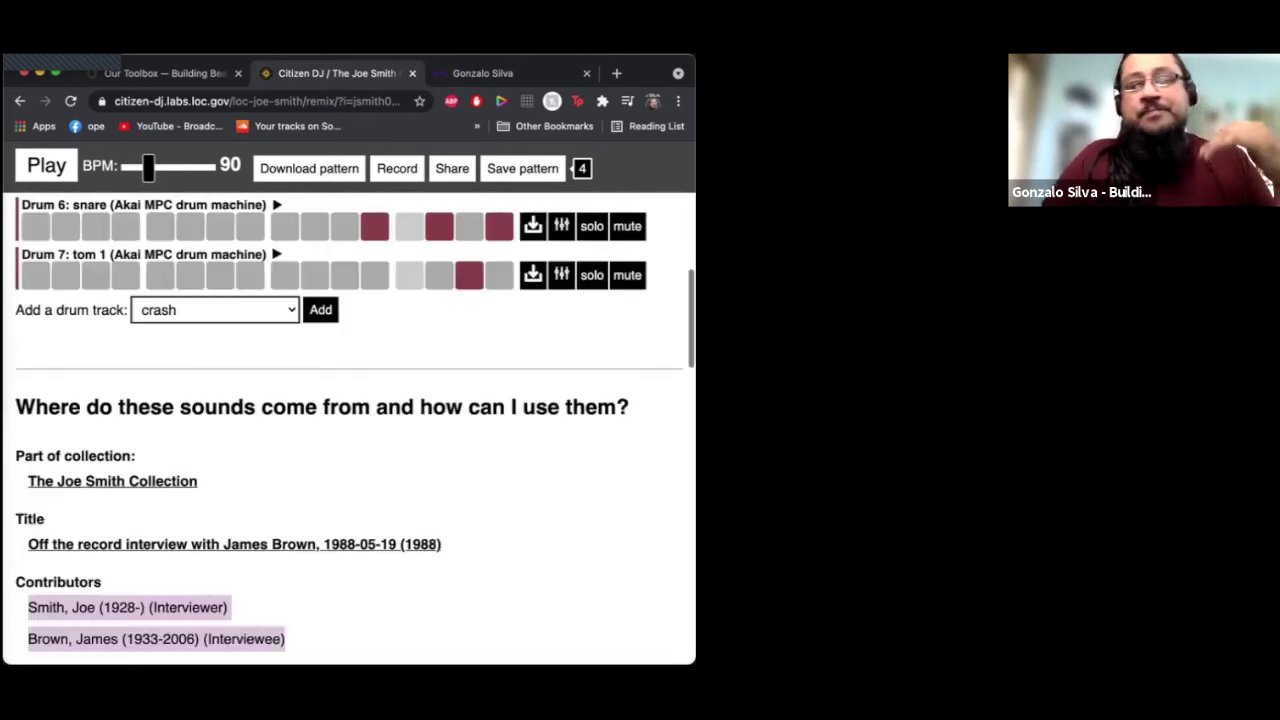
{"action": "scroll", "coordinate": [349, 429], "scroll_direction": "up", "scroll_amount": 5}
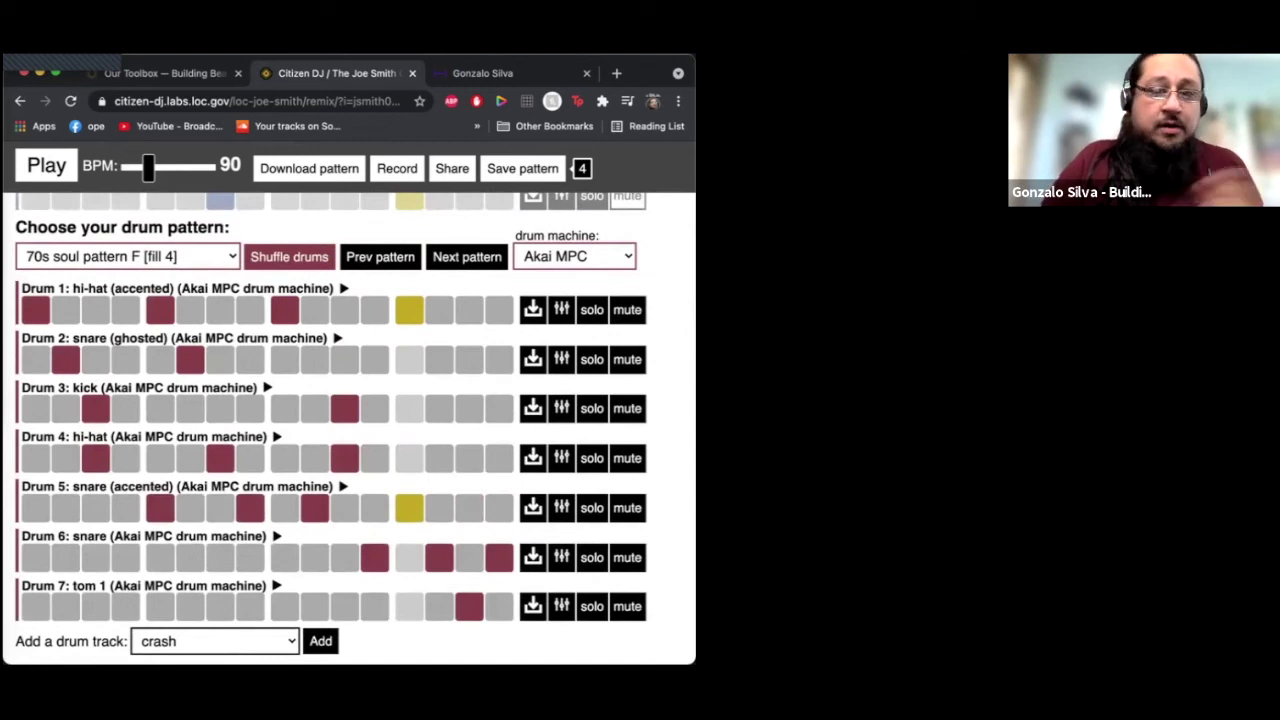
{"action": "left_click", "coordinate": [35, 310]}
{"action": "left_click", "coordinate": [35, 310]}
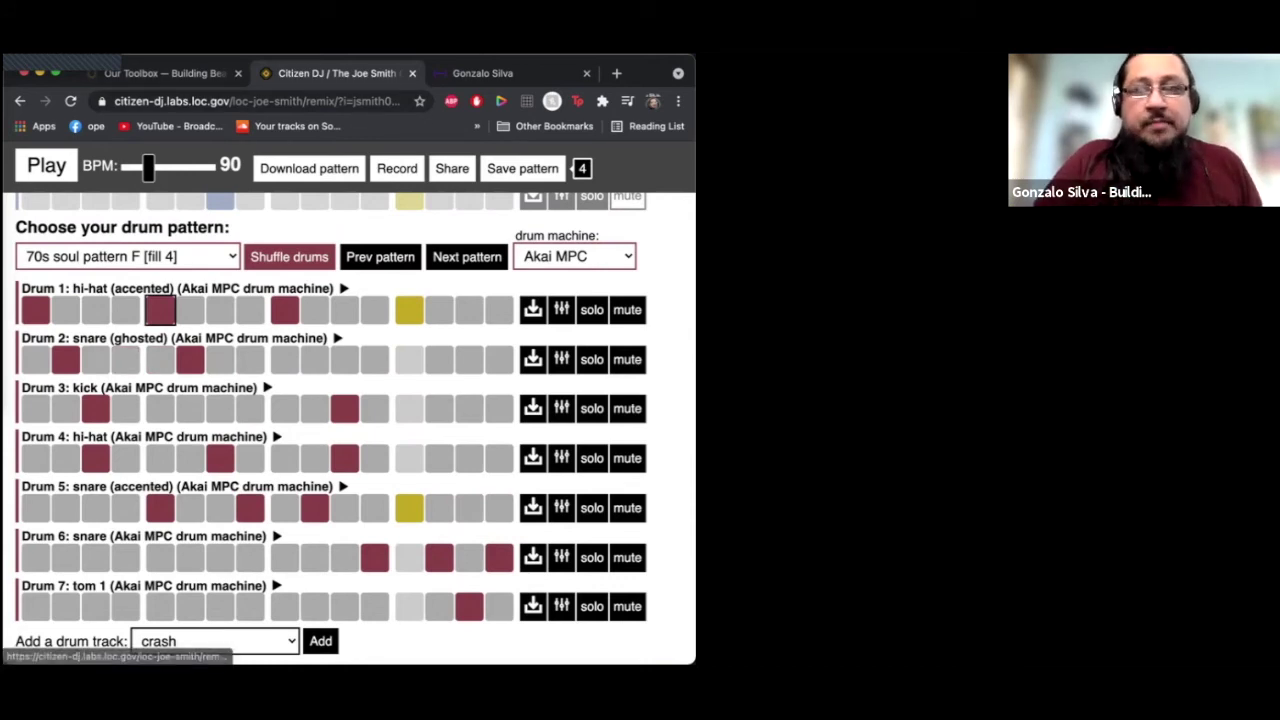
Step: Switch to Soundtrap, enter the studio, dismiss the unsaved project recovery and start a new music project with a drum machine pattern track
{"action": "left_click", "coordinate": [483, 73]}
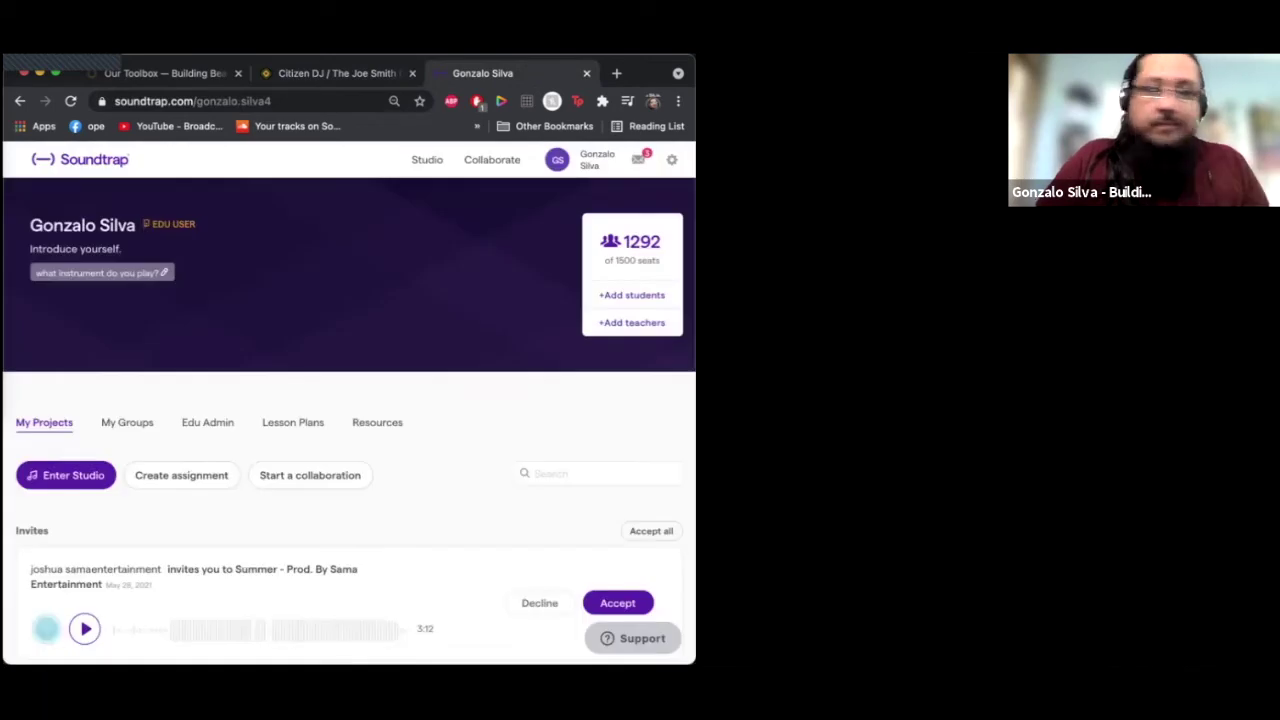
{"action": "scroll", "coordinate": [349, 417], "scroll_direction": "down", "scroll_amount": 1}
{"action": "left_click", "coordinate": [66, 451]}
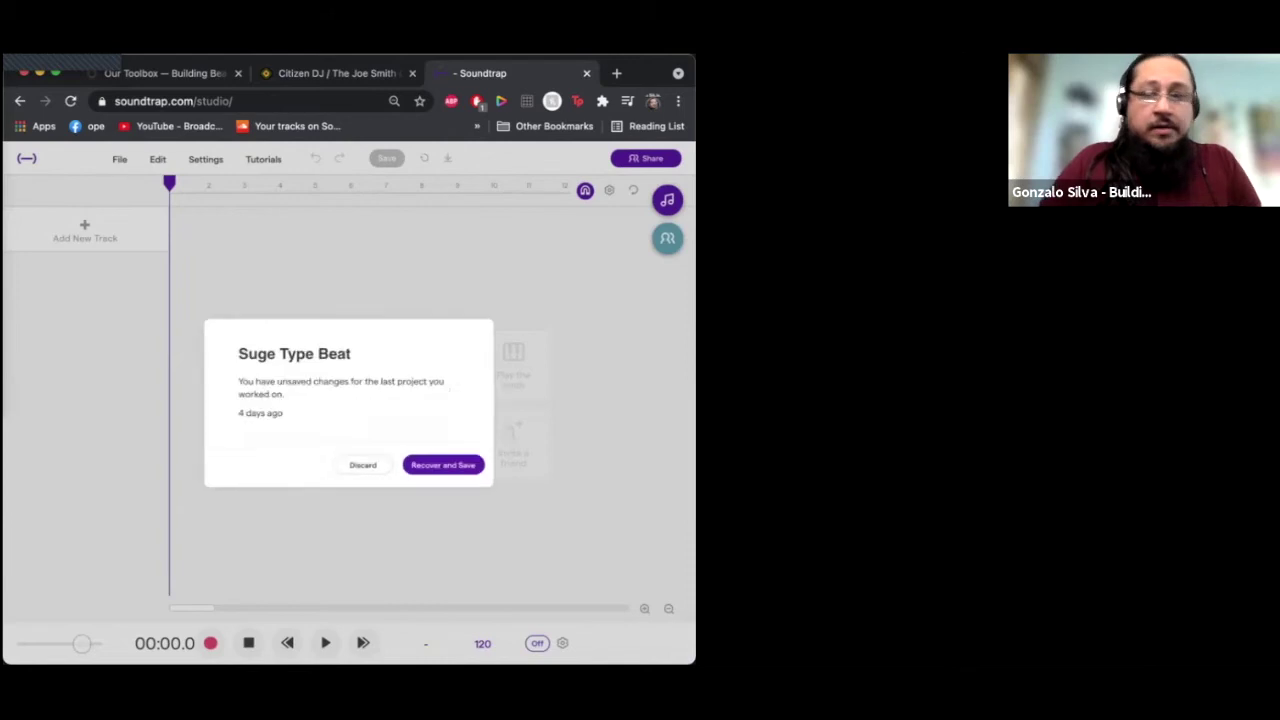
{"action": "key", "text": "Escape"}
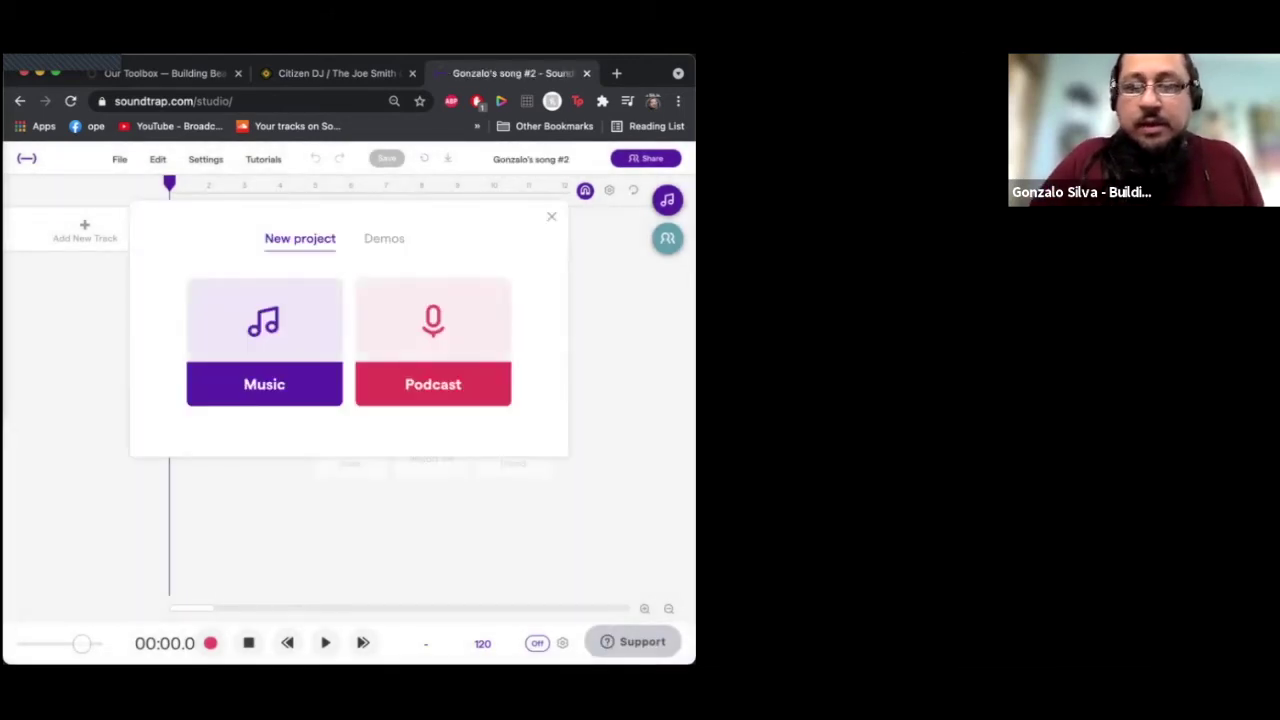
{"action": "left_click", "coordinate": [264, 384]}
{"action": "left_click", "coordinate": [431, 362]}
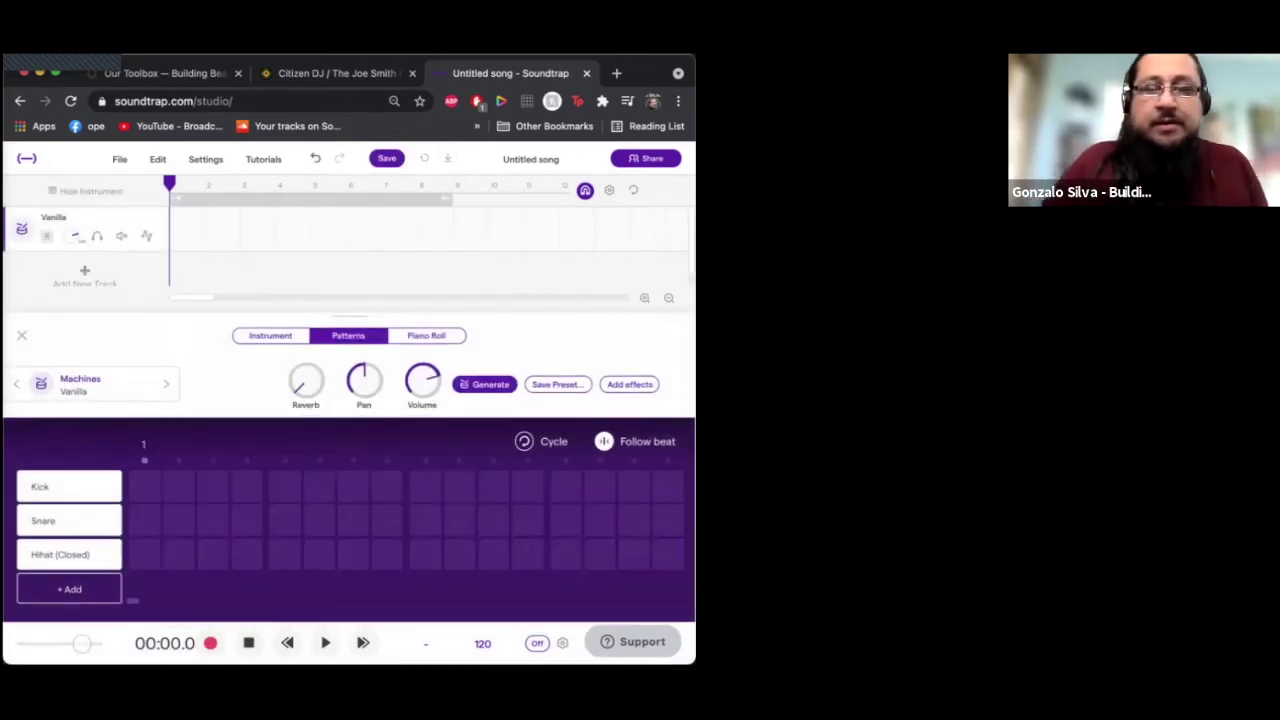
Step: Place a kick on the first step of the Soundtrap pattern and compare its grid with the Citizen DJ drum pattern
{"action": "left_click", "coordinate": [144, 486]}
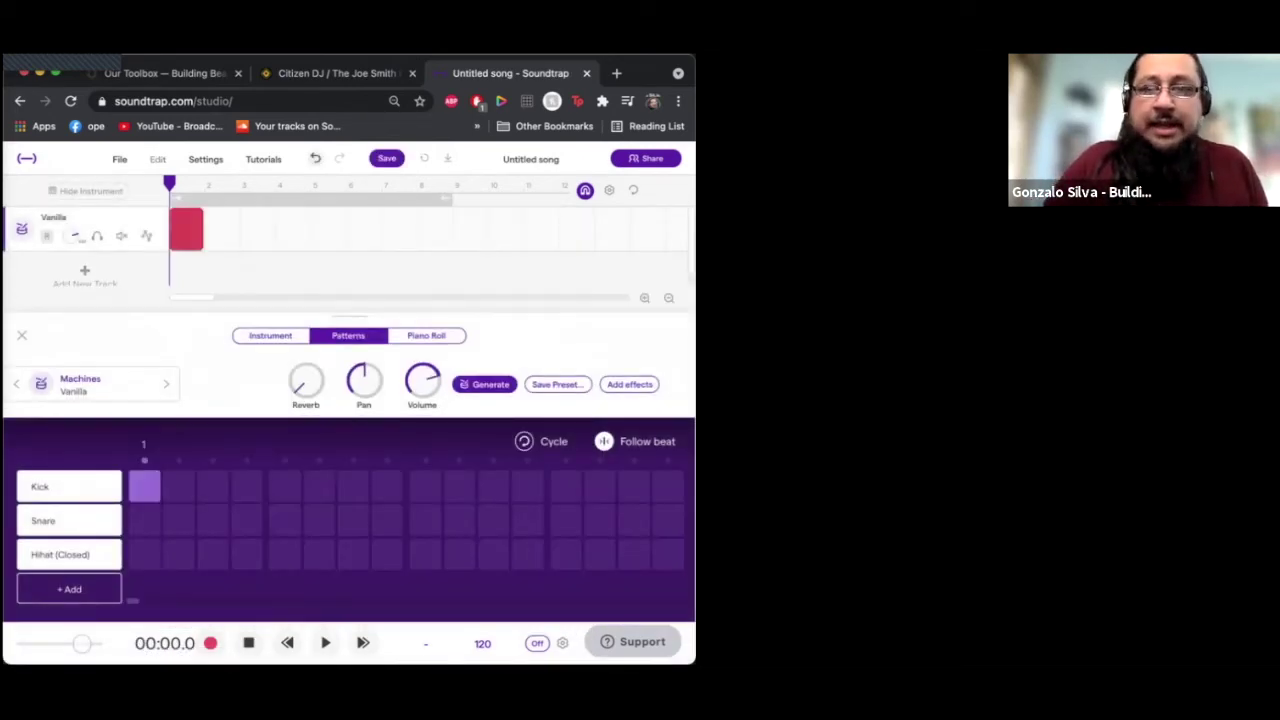
{"action": "left_click", "coordinate": [330, 73]}
{"action": "scroll", "coordinate": [160, 270], "scroll_direction": "down", "scroll_amount": 1}
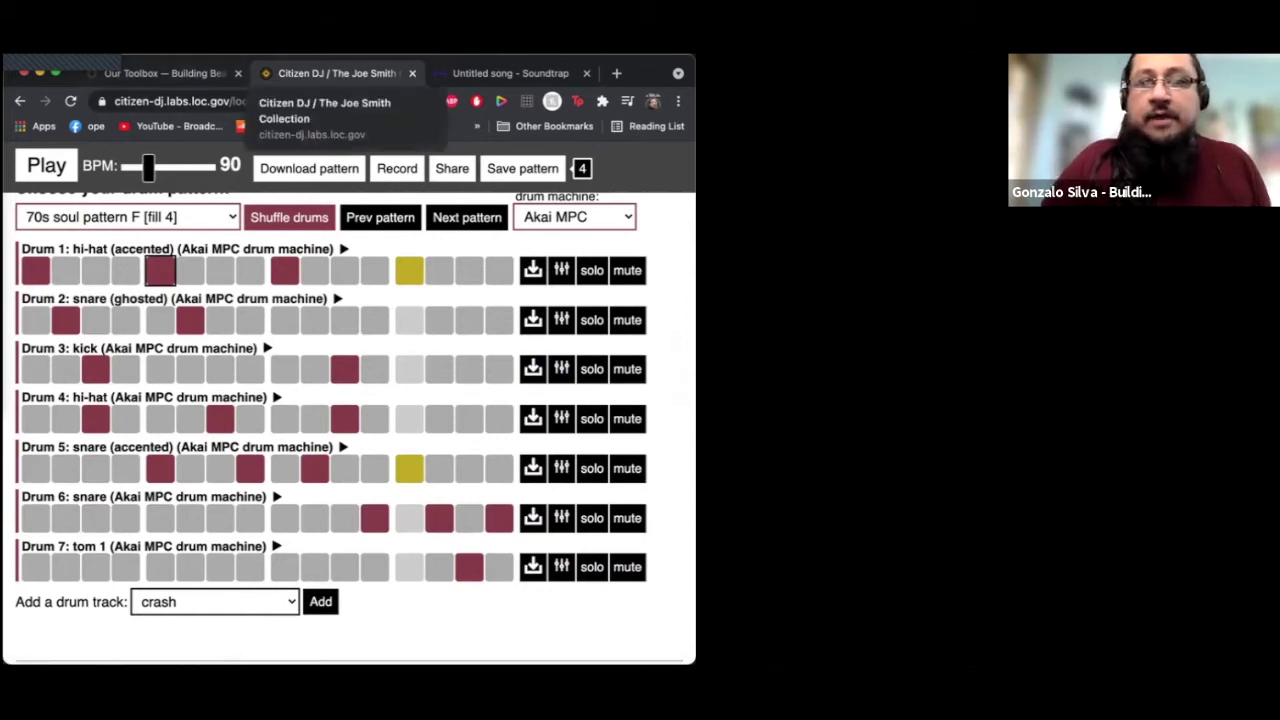
{"action": "left_click", "coordinate": [510, 73]}
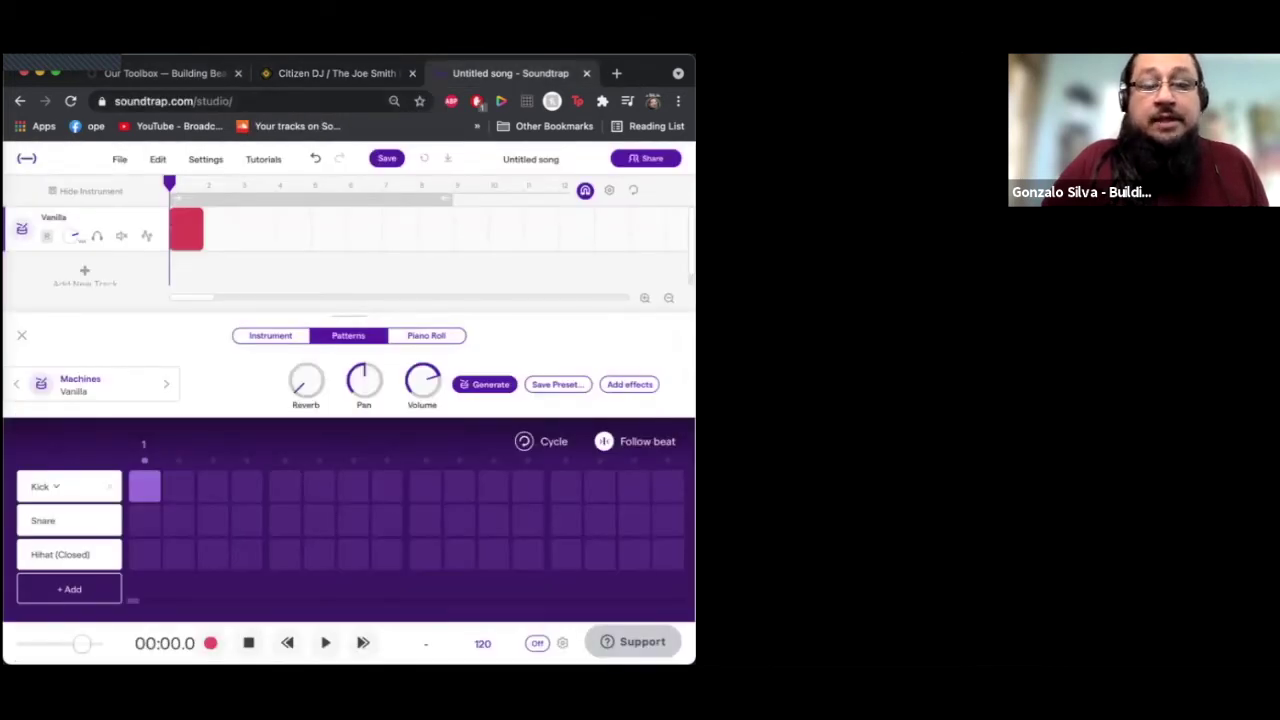
Step: Add Hihat (Open), Crash and Ride rows to the drum pattern and look over the extended grid
{"action": "left_click", "coordinate": [69, 589]}
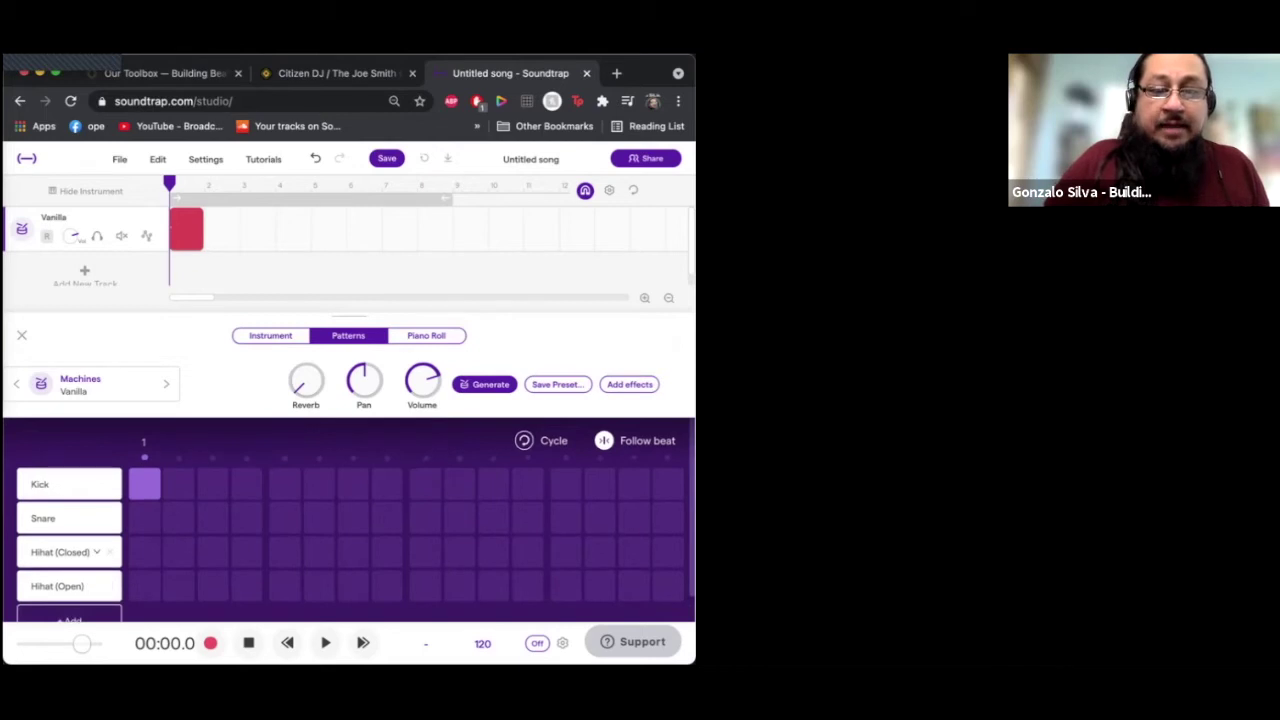
{"action": "scroll", "coordinate": [69, 555], "scroll_direction": "down", "scroll_amount": 1}
{"action": "left_click", "coordinate": [69, 590]}
{"action": "left_click", "coordinate": [69, 590]}
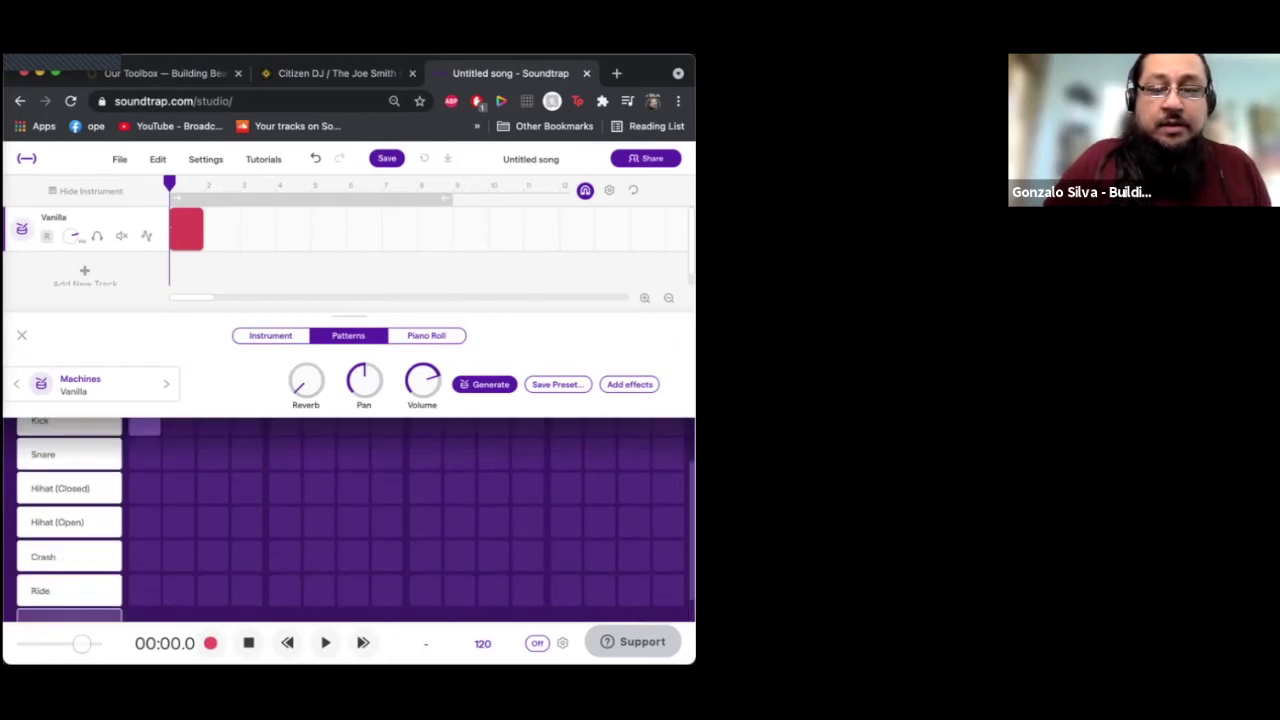
{"action": "scroll", "coordinate": [349, 520], "scroll_direction": "up", "scroll_amount": 2}
{"action": "scroll", "coordinate": [349, 520], "scroll_direction": "down", "scroll_amount": 2}
{"action": "scroll", "coordinate": [349, 520], "scroll_direction": "up", "scroll_amount": 1}
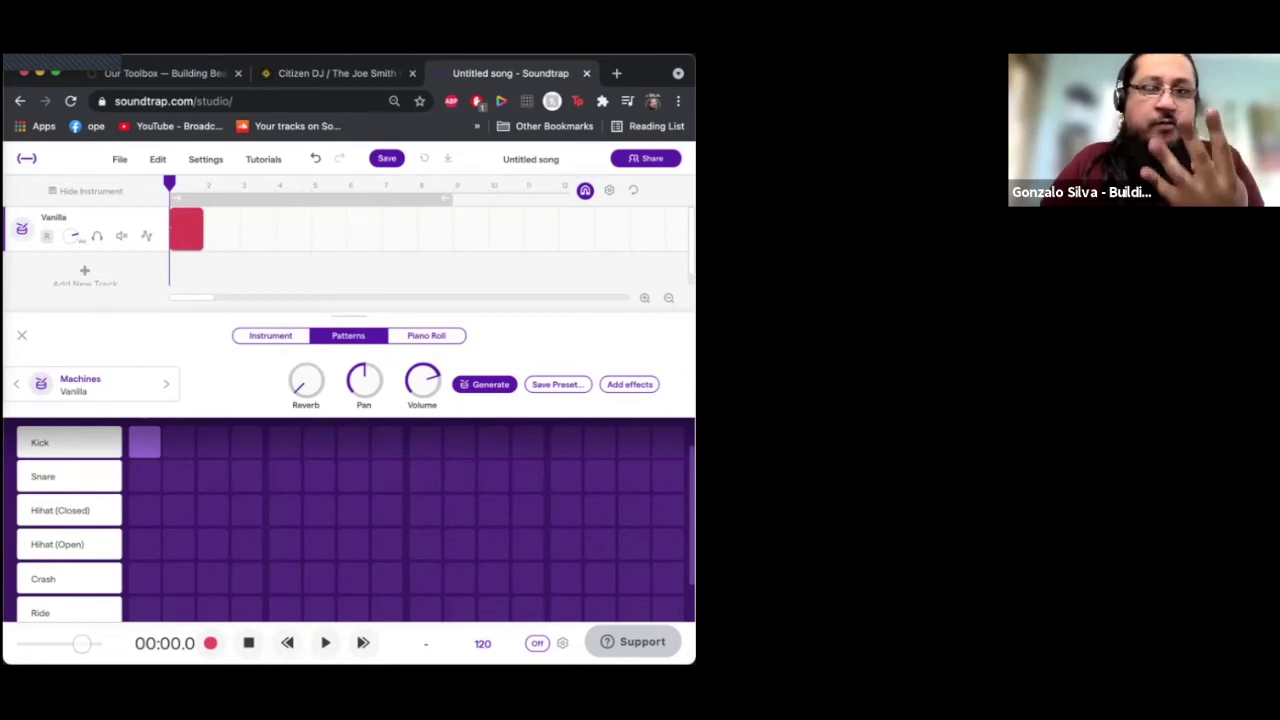
Step: Place kicks on steps 5, 9 and 13 of the pattern and start playing the beat
{"action": "left_click", "coordinate": [285, 442]}
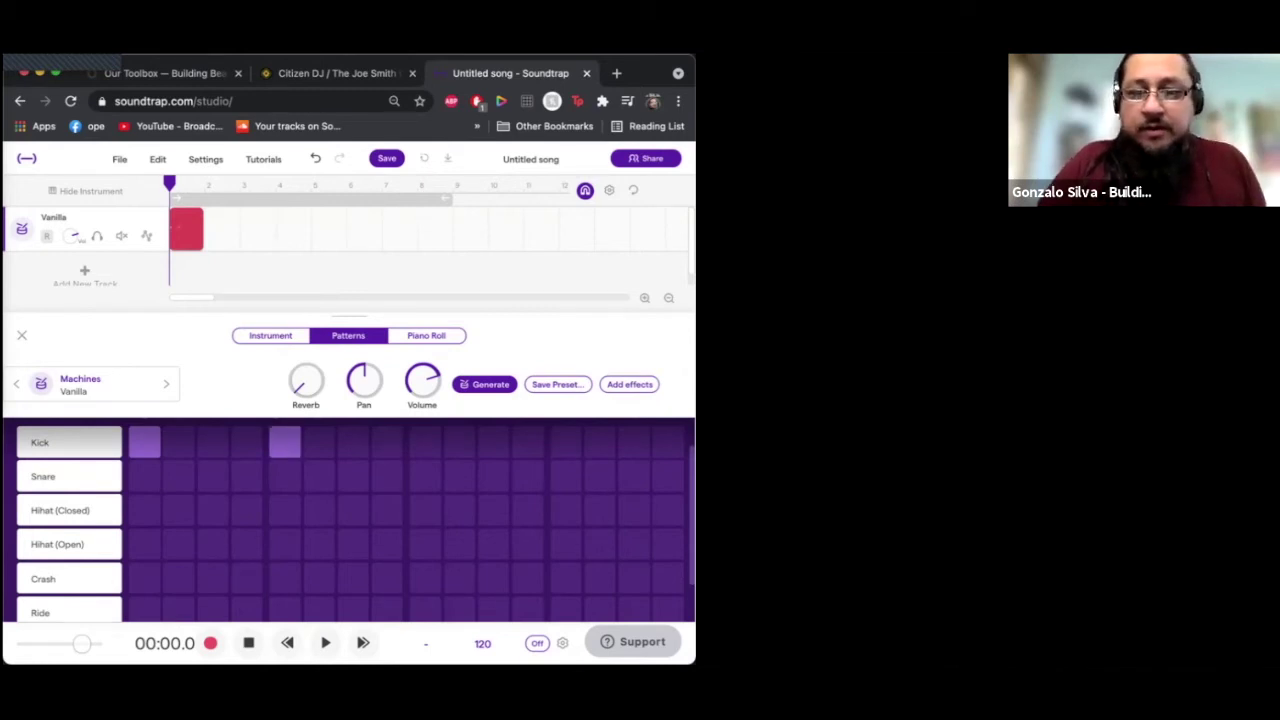
{"action": "left_click", "coordinate": [425, 442]}
{"action": "left_click", "coordinate": [566, 442]}
{"action": "key", "text": "space"}
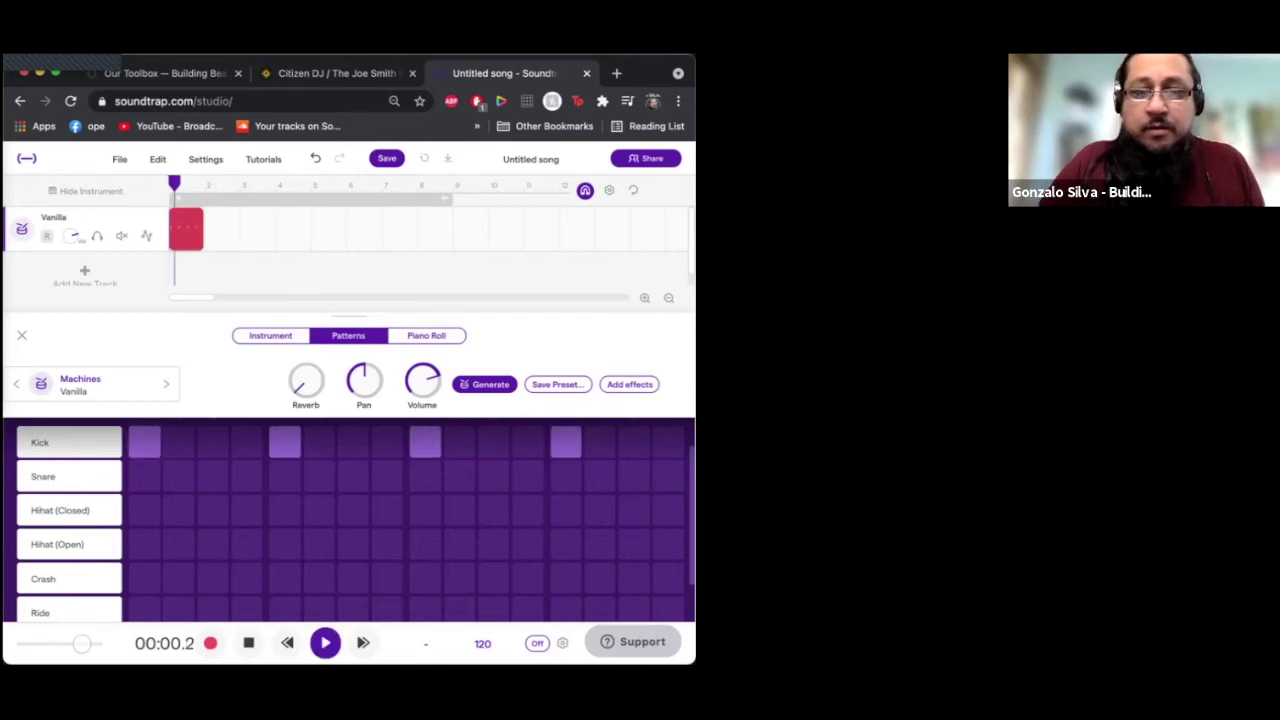
Step: Stop playback and place snares on steps 5 and 13 of the drum pattern
{"action": "key", "text": "space"}
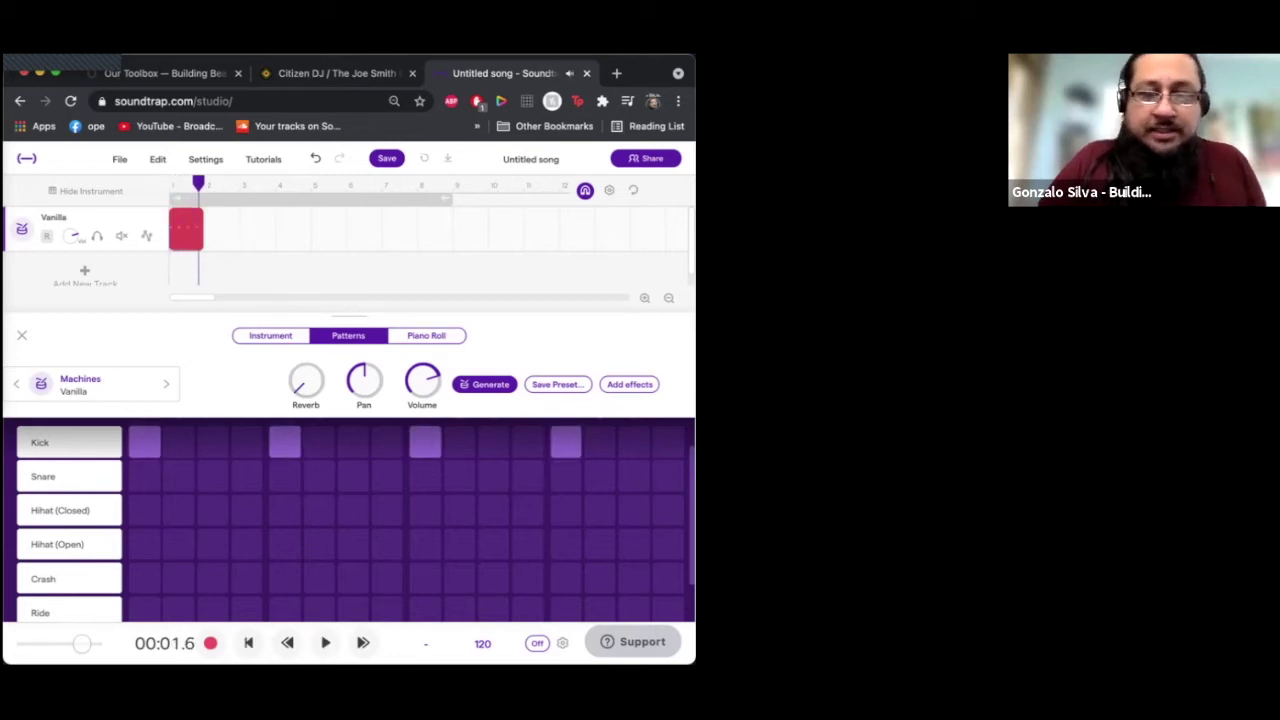
{"action": "left_click", "coordinate": [285, 476]}
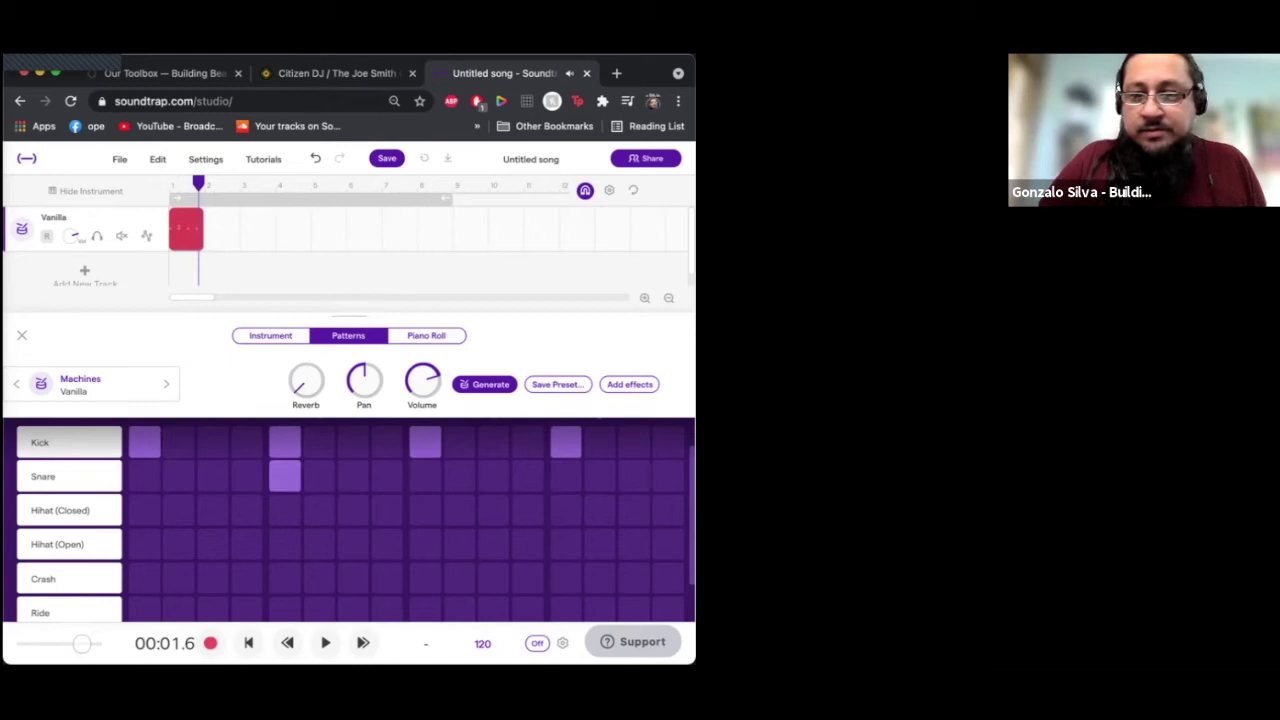
{"action": "left_click", "coordinate": [565, 476]}
Step: Place closed hi-hats on steps 3, 7, 11 and 15 of the pattern and play the beat briefly
{"action": "left_click", "coordinate": [212, 510]}
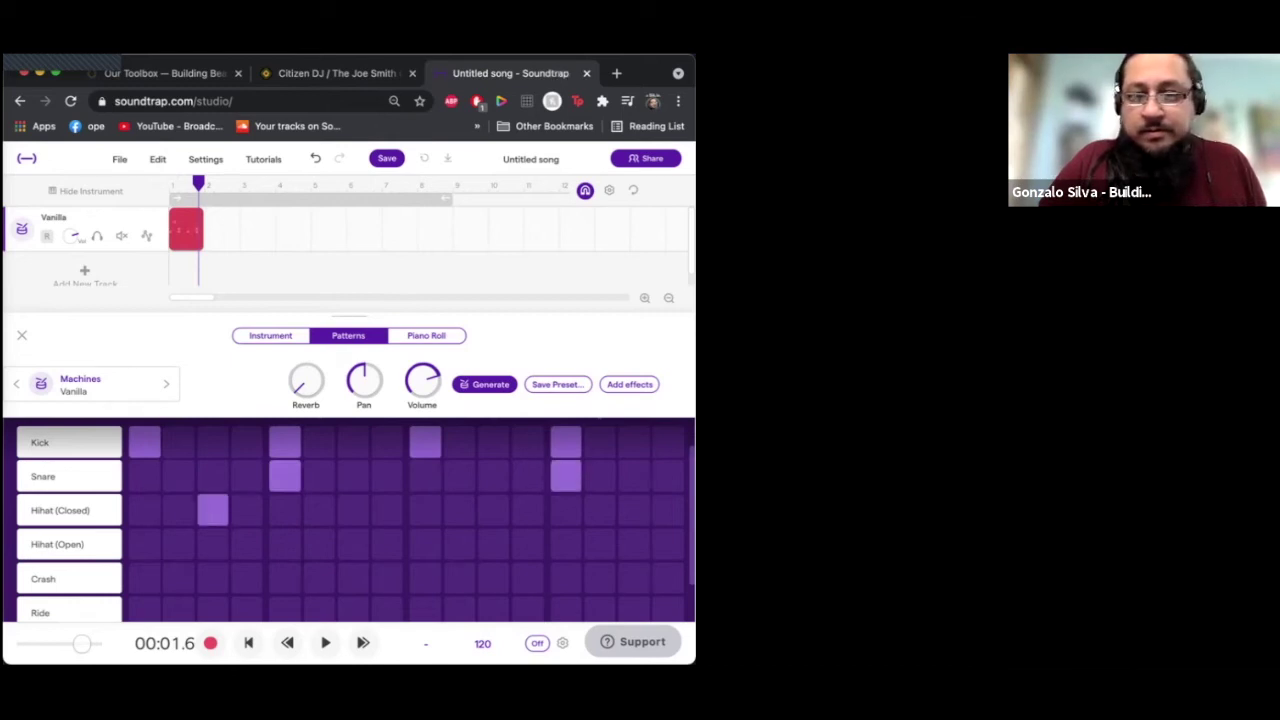
{"action": "left_click", "coordinate": [353, 510]}
{"action": "left_click", "coordinate": [493, 510]}
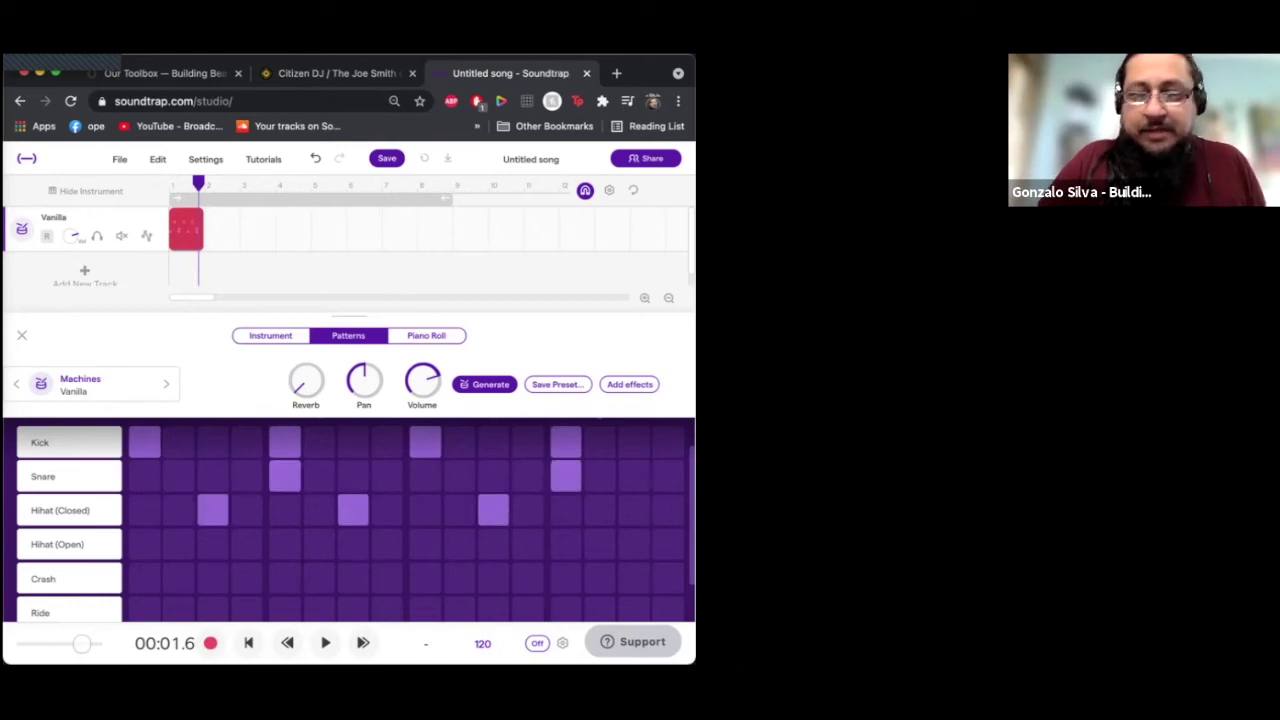
{"action": "left_click", "coordinate": [634, 510]}
{"action": "key", "text": "space"}
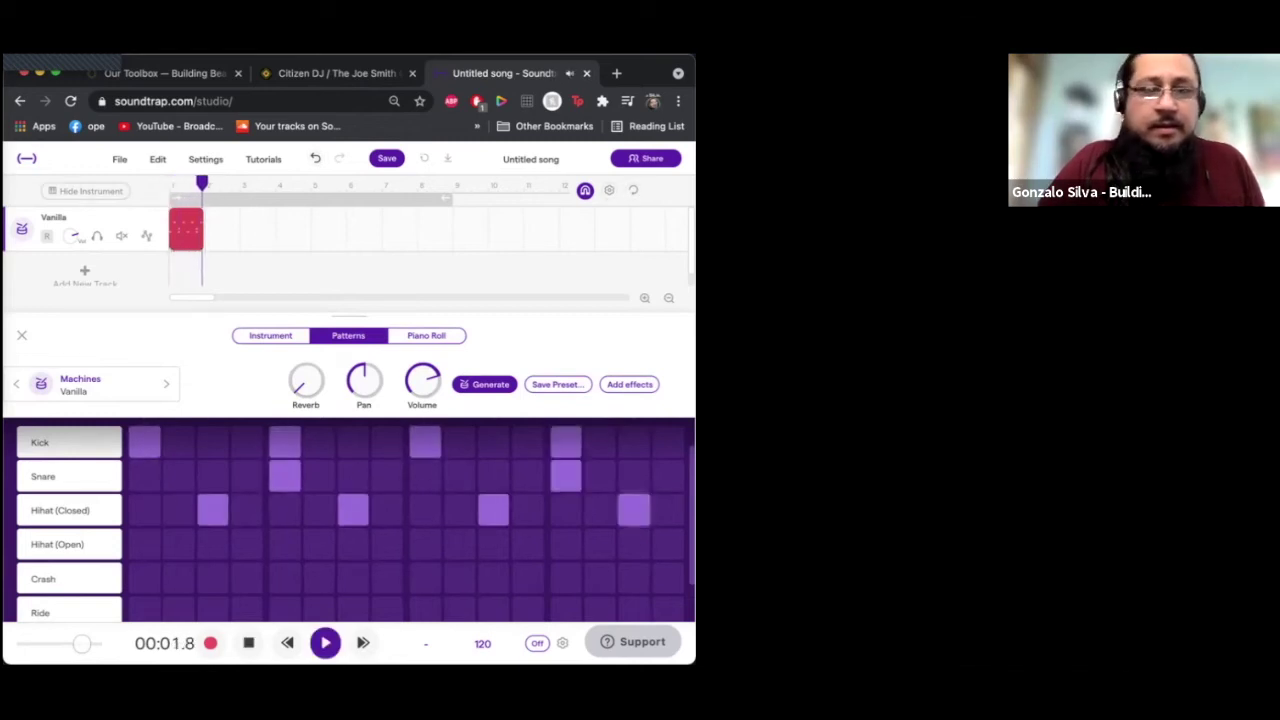
{"action": "key", "text": "space"}
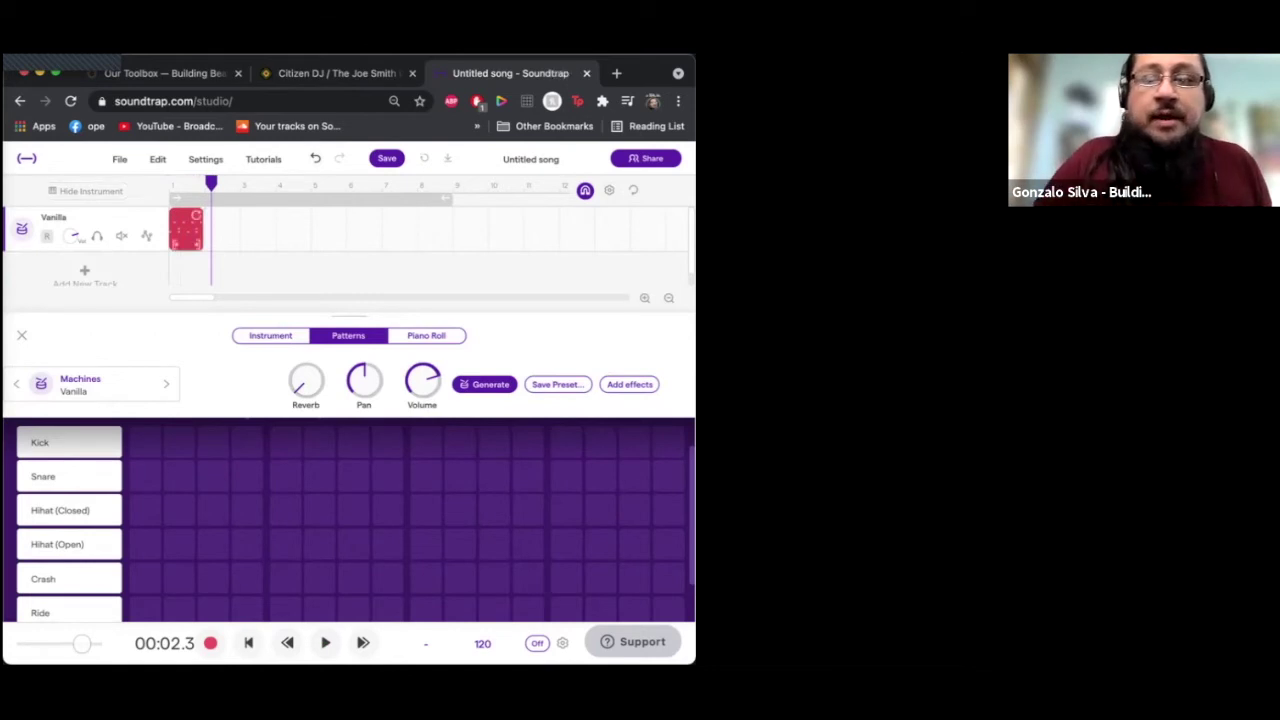
Step: Loop the drum region through bar 8 and view its notes zoomed in on the piano roll from the song start
{"action": "left_click_drag", "start_coordinate": [196, 216], "coordinate": [446, 216]}
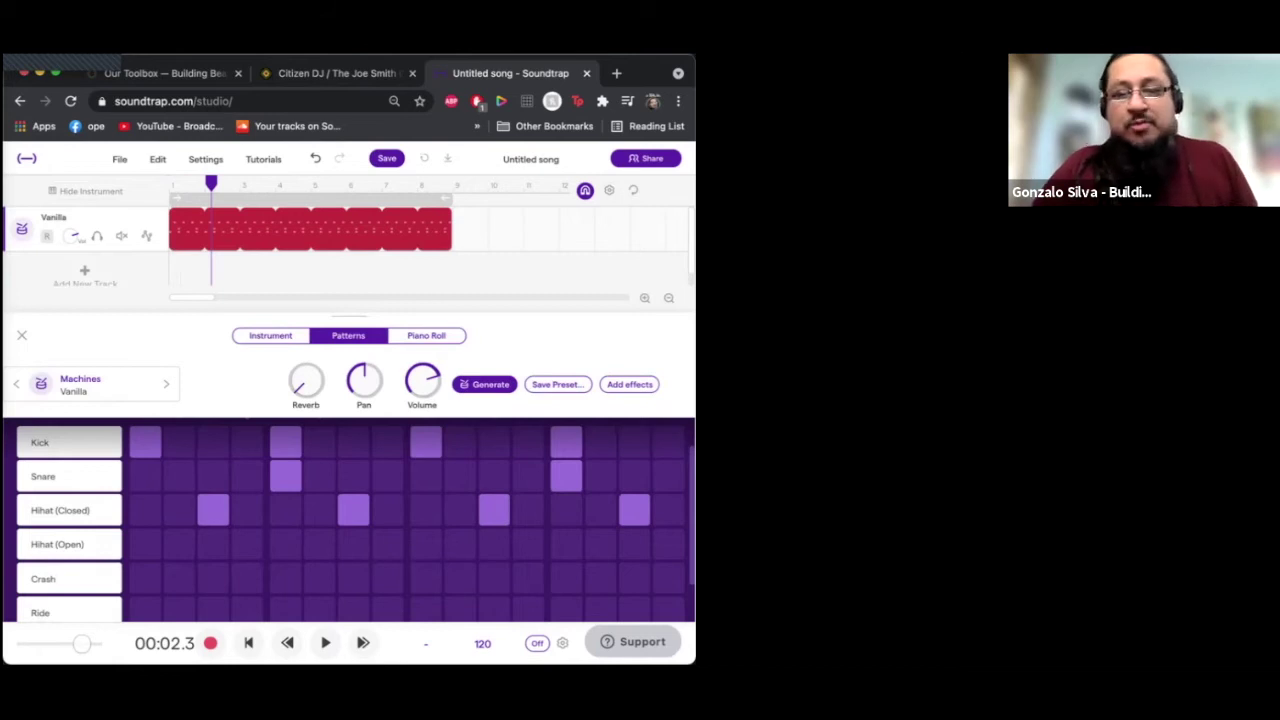
{"action": "left_click", "coordinate": [426, 335]}
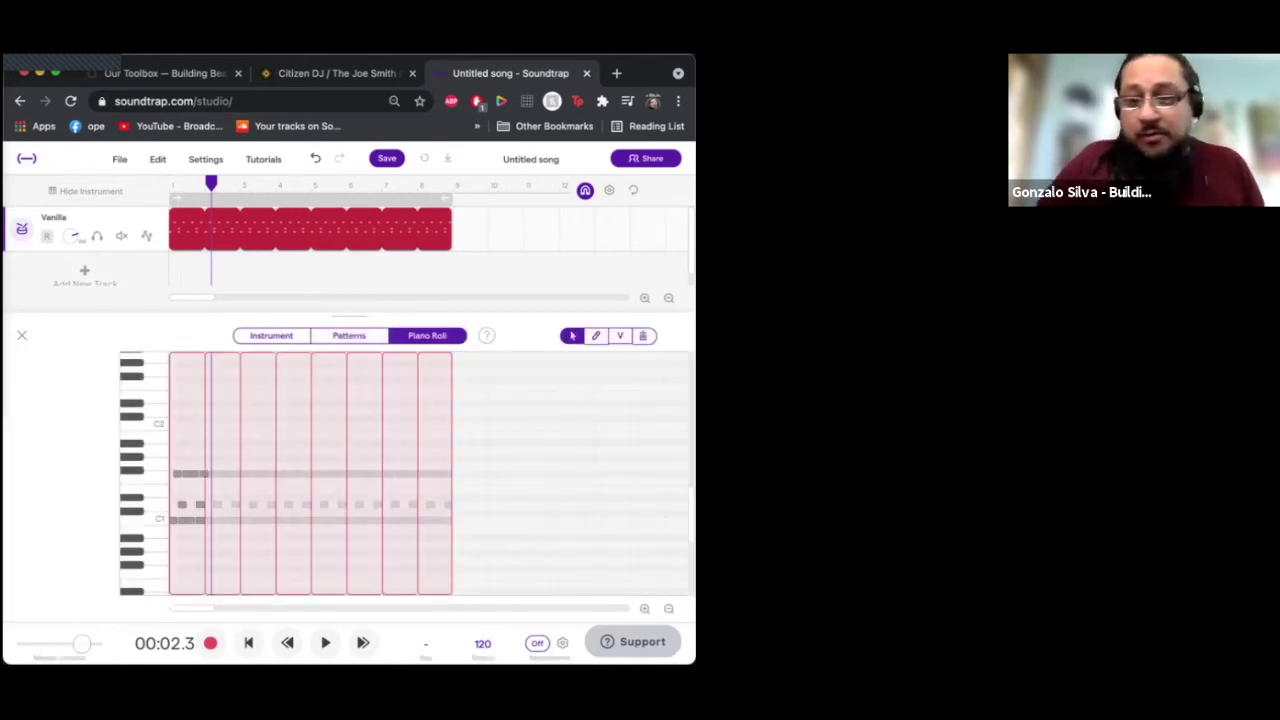
{"action": "left_click", "coordinate": [645, 608]}
{"action": "left_click", "coordinate": [645, 608]}
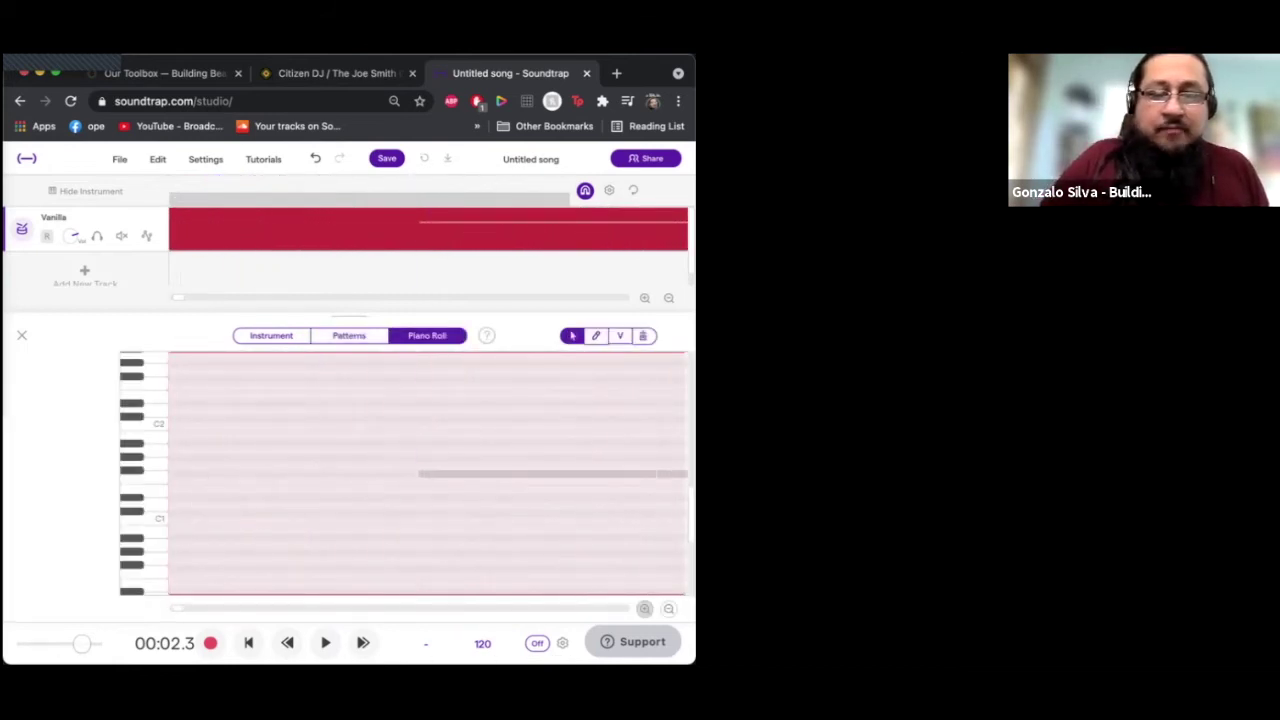
{"action": "left_click", "coordinate": [669, 608]}
{"action": "left_click", "coordinate": [669, 608]}
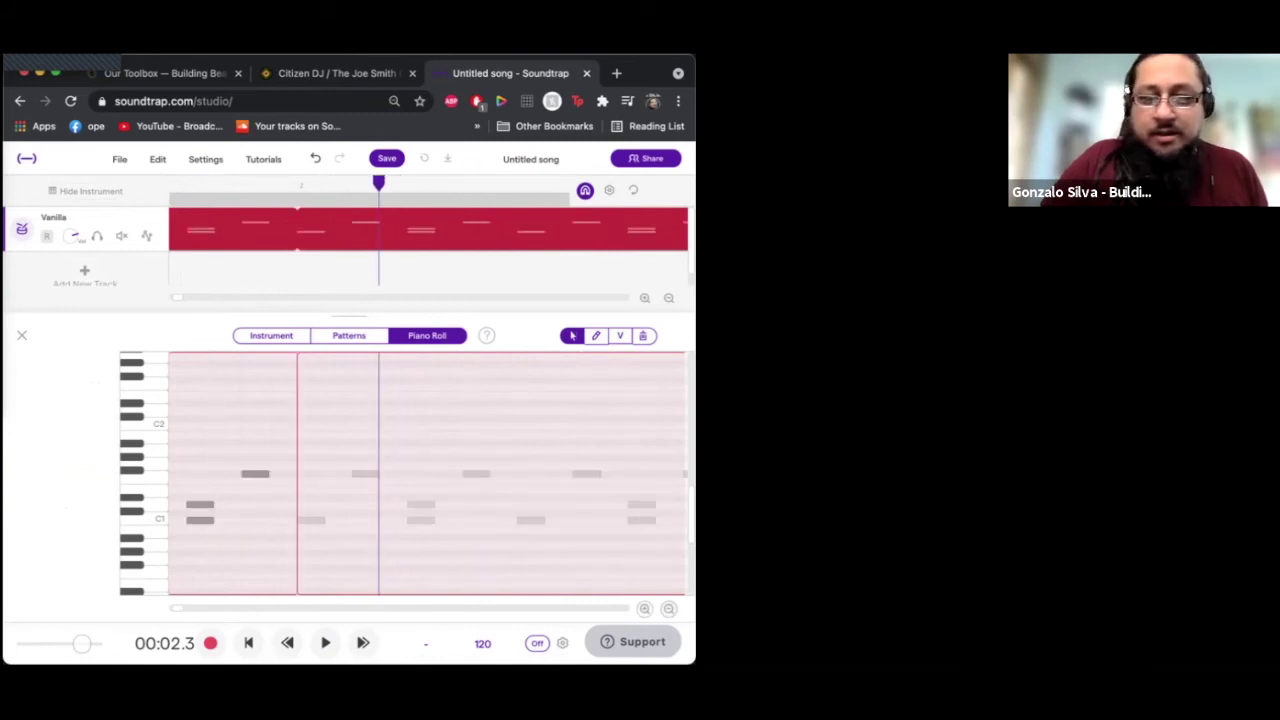
{"action": "left_click", "coordinate": [248, 642]}
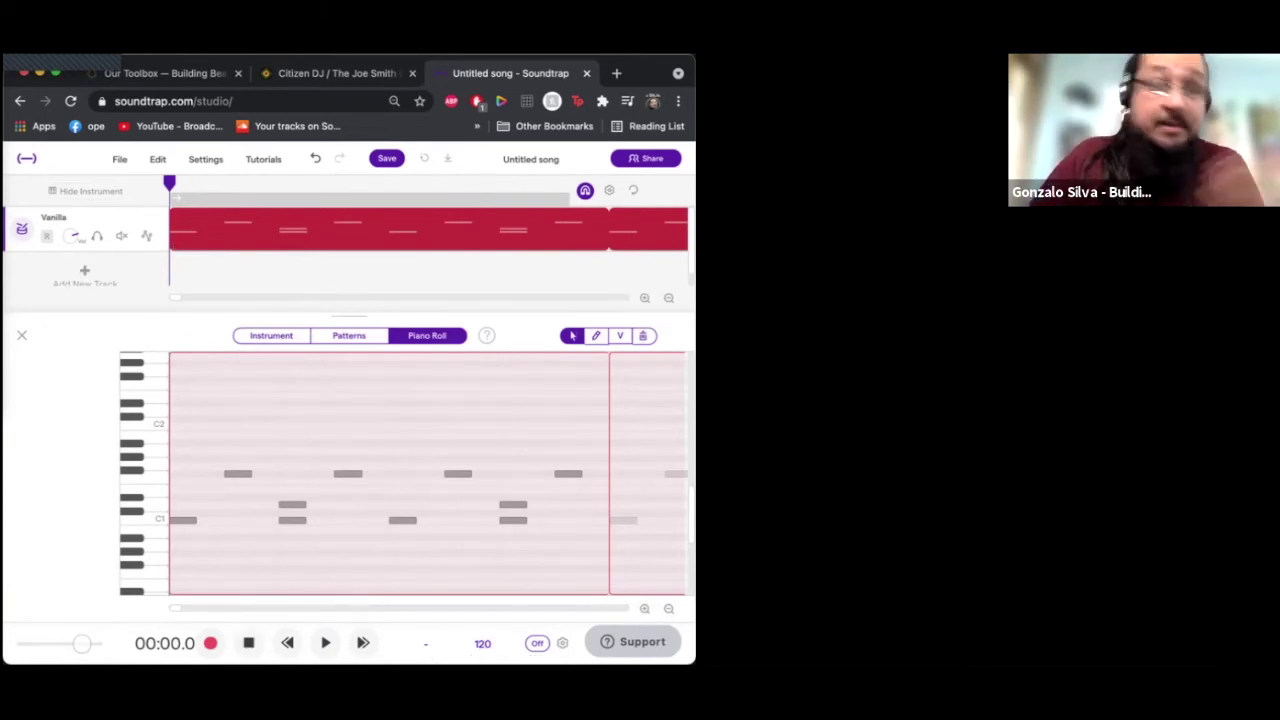
Step: Return to the Building Beats Toolbox page and open Virtual Drumming
{"action": "key", "text": "super+1"}
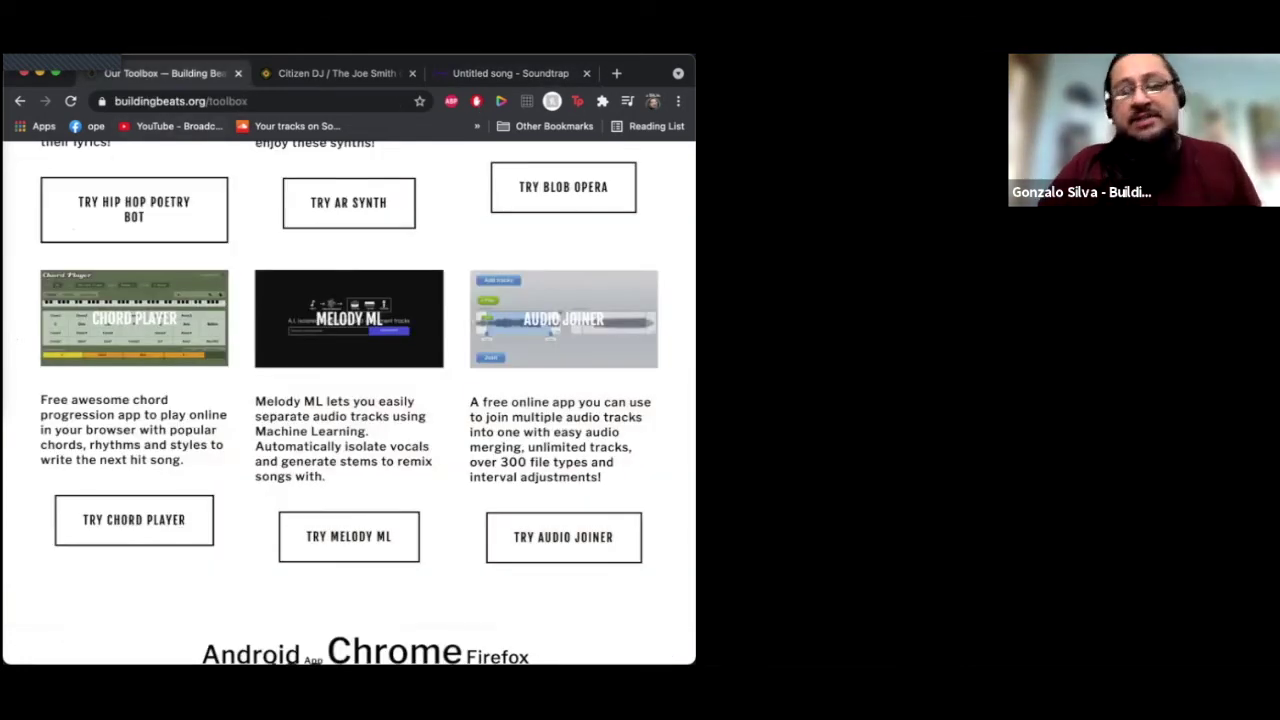
{"action": "scroll", "coordinate": [348, 537], "scroll_direction": "up", "scroll_amount": 8}
{"action": "scroll", "coordinate": [348, 537], "scroll_direction": "up", "scroll_amount": 15}
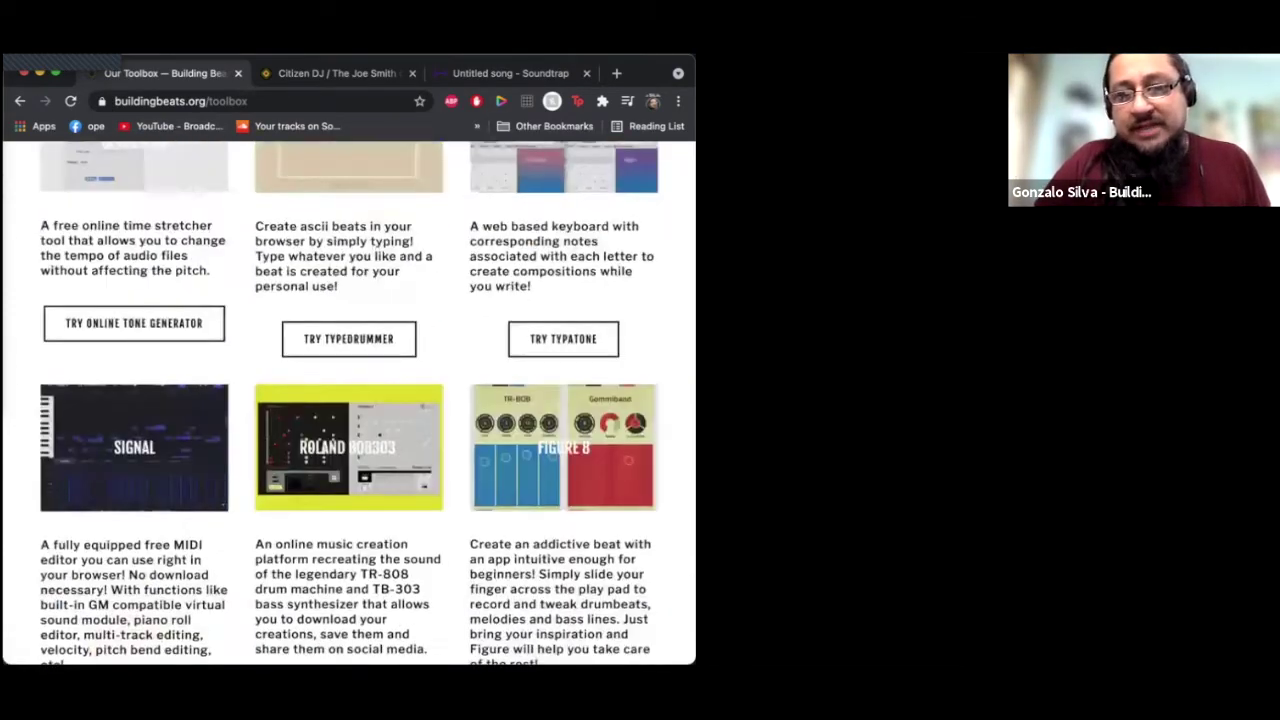
{"action": "scroll", "coordinate": [348, 537], "scroll_direction": "up", "scroll_amount": 15}
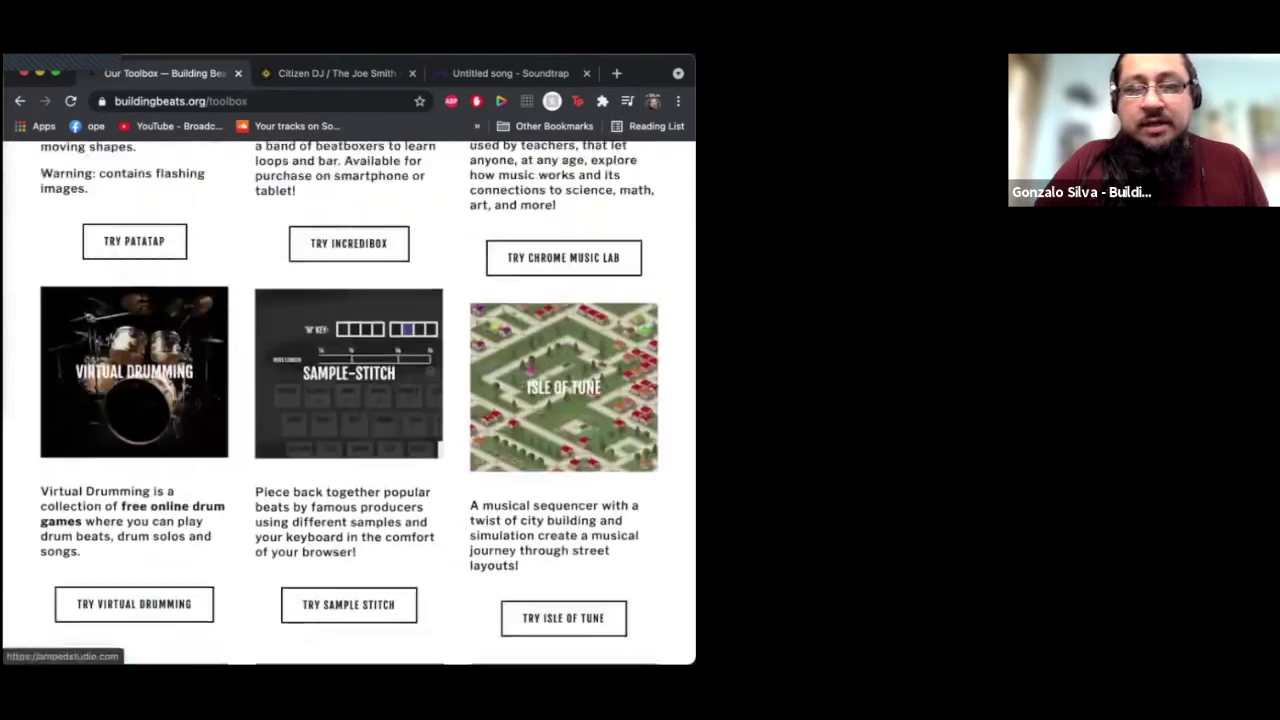
{"action": "scroll", "coordinate": [349, 402], "scroll_direction": "up", "scroll_amount": 3}
{"action": "scroll", "coordinate": [349, 402], "scroll_direction": "down", "scroll_amount": 2}
{"action": "left_click", "coordinate": [134, 440]}
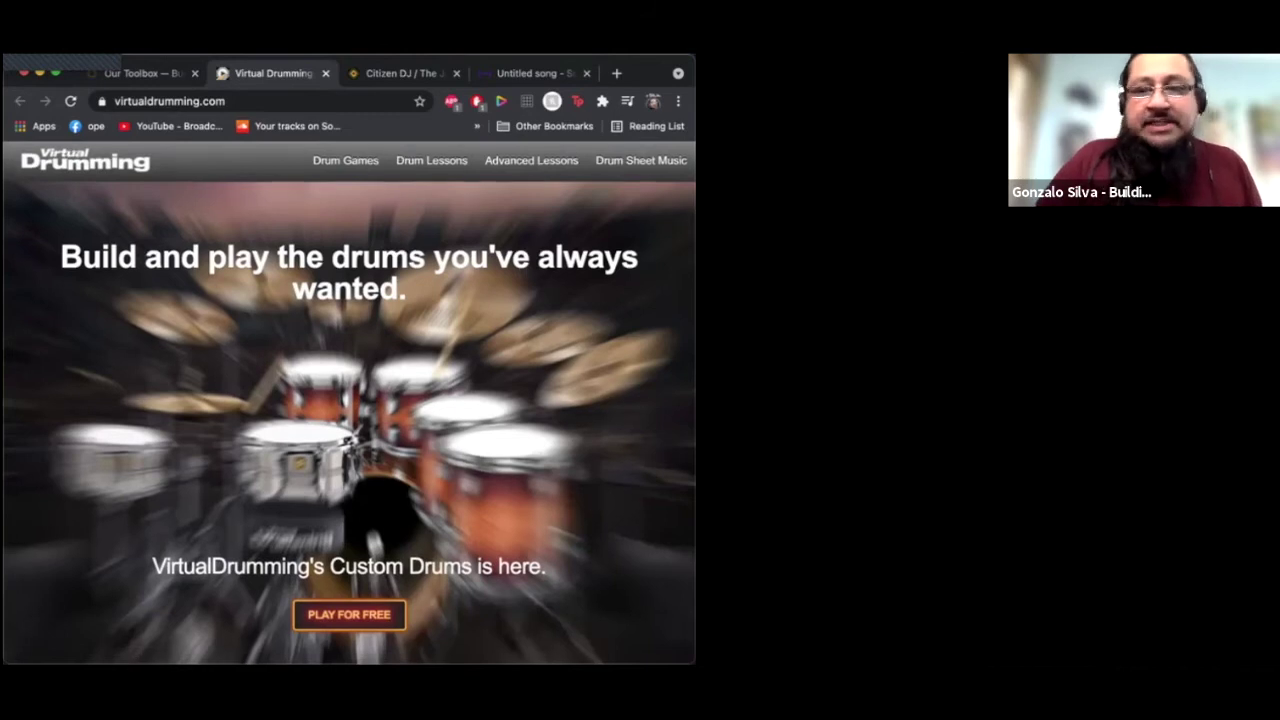
Step: Open Virtual Drumming's free Custom Drums game and join it to reach the playable drum set
{"action": "scroll", "coordinate": [349, 400], "scroll_direction": "down", "scroll_amount": 3}
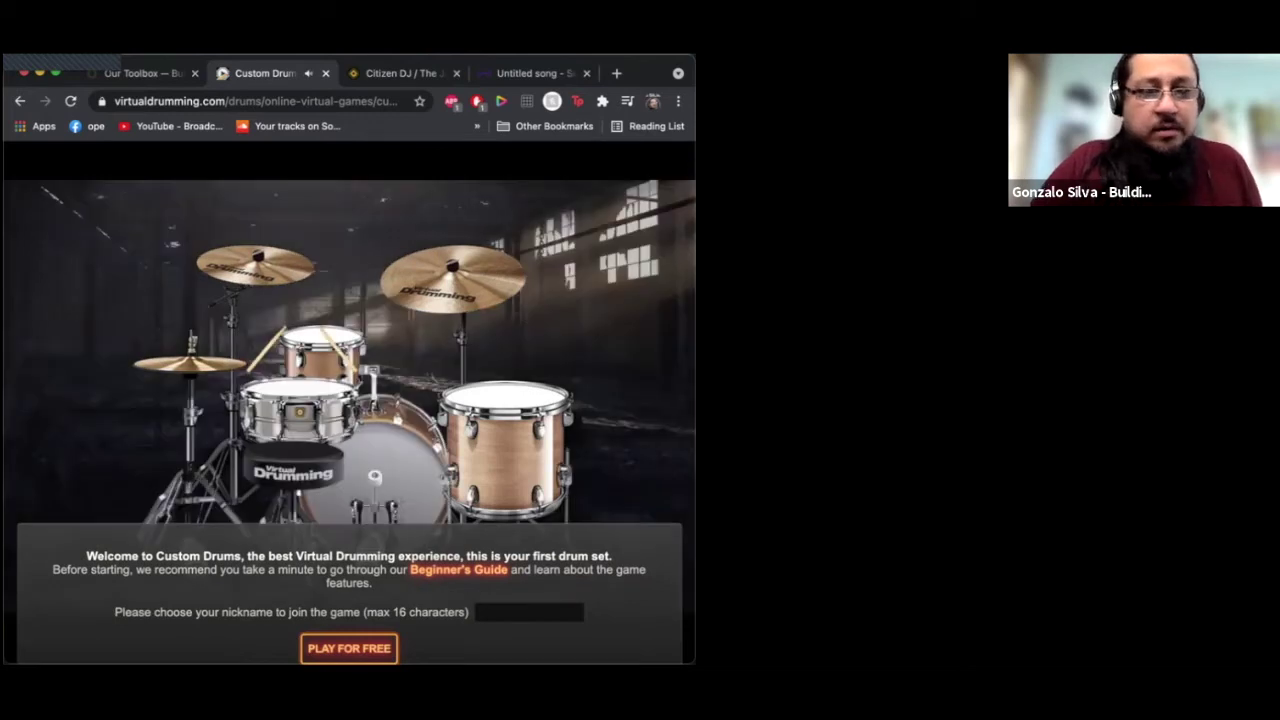
{"action": "scroll", "coordinate": [349, 402], "scroll_direction": "down", "scroll_amount": 2}
{"action": "left_click", "coordinate": [349, 571]}
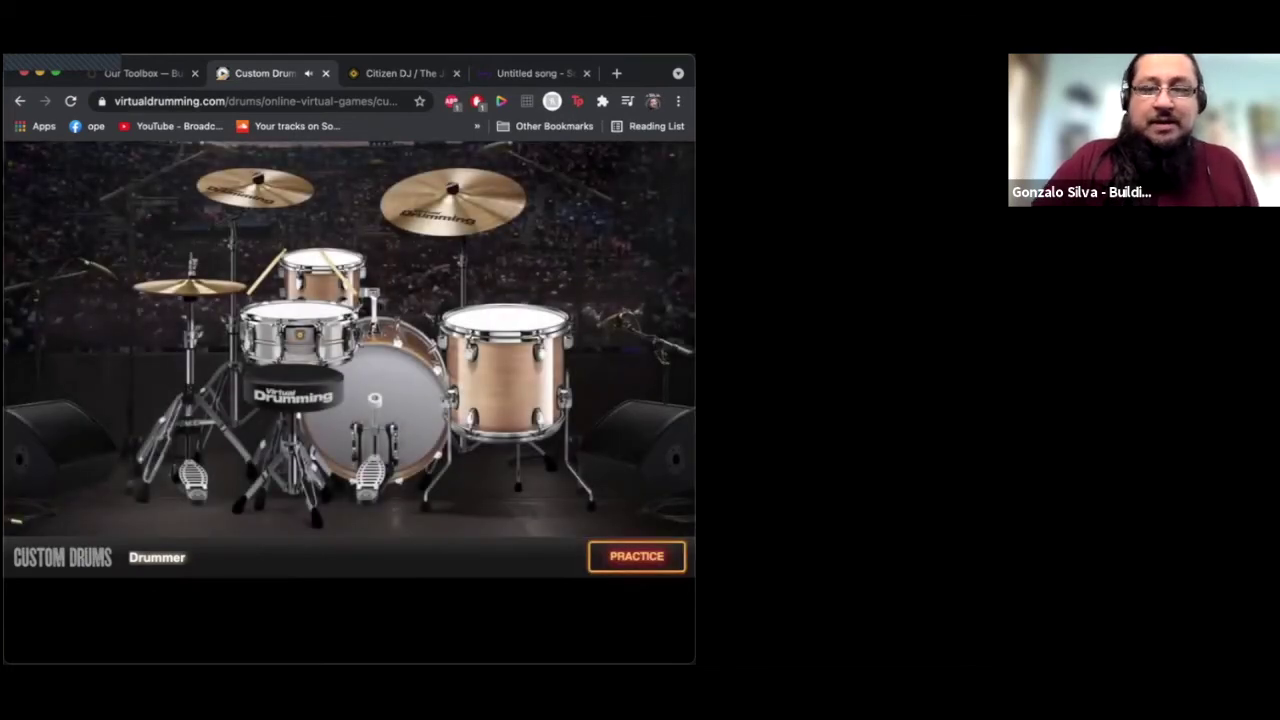
Step: Go back to the Virtual Drumming home page and look over its free beginner drum lessons
{"action": "key", "text": "super+Left"}
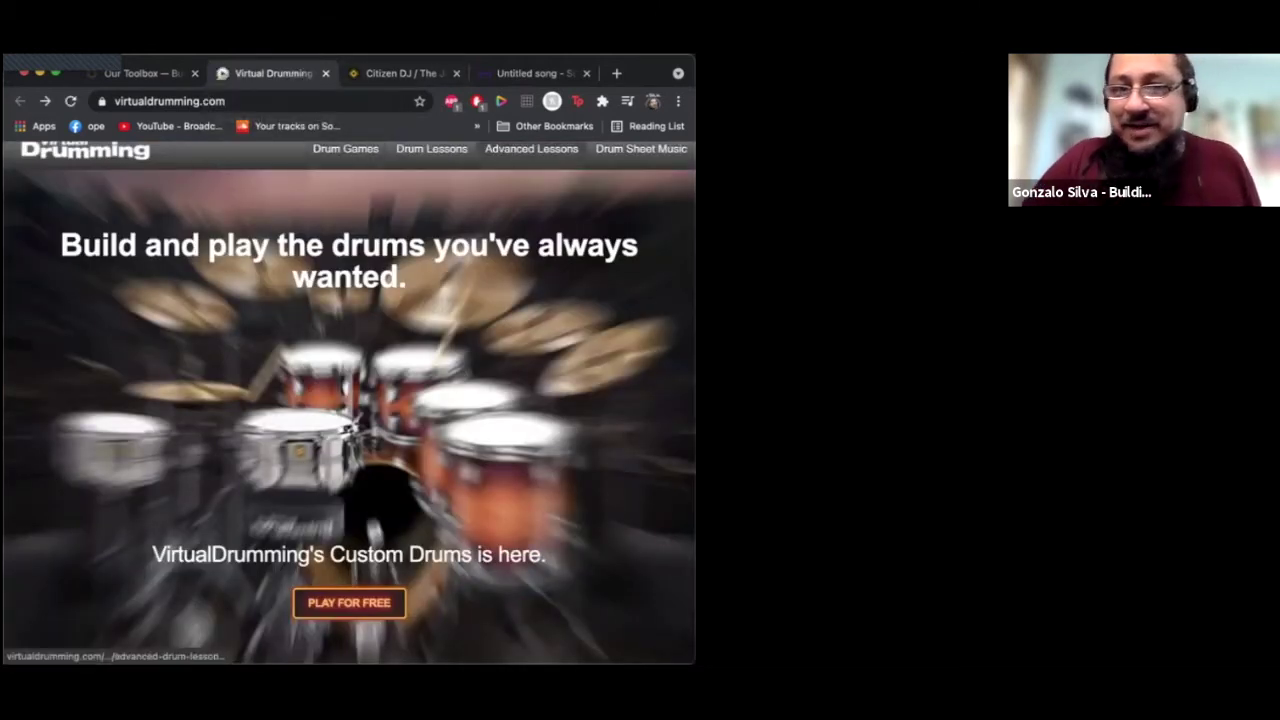
{"action": "scroll", "coordinate": [349, 400], "scroll_direction": "down", "scroll_amount": 6}
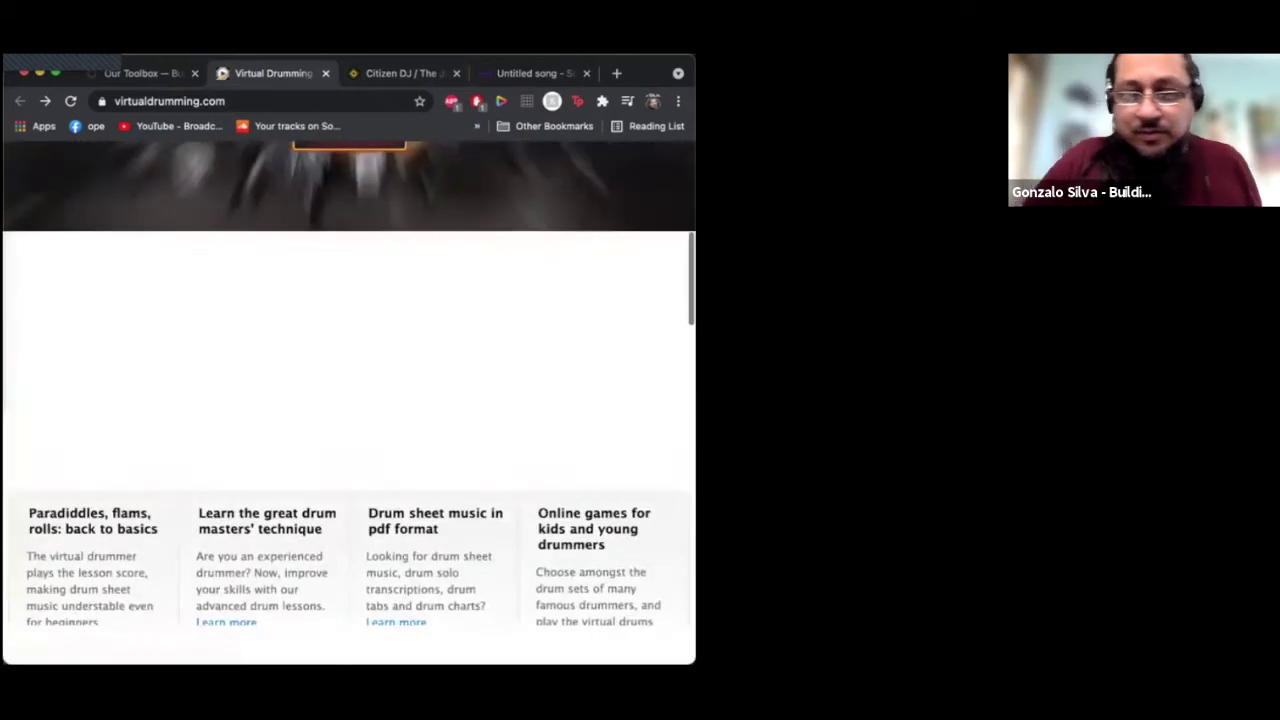
{"action": "scroll", "coordinate": [349, 400], "scroll_direction": "up", "scroll_amount": 6}
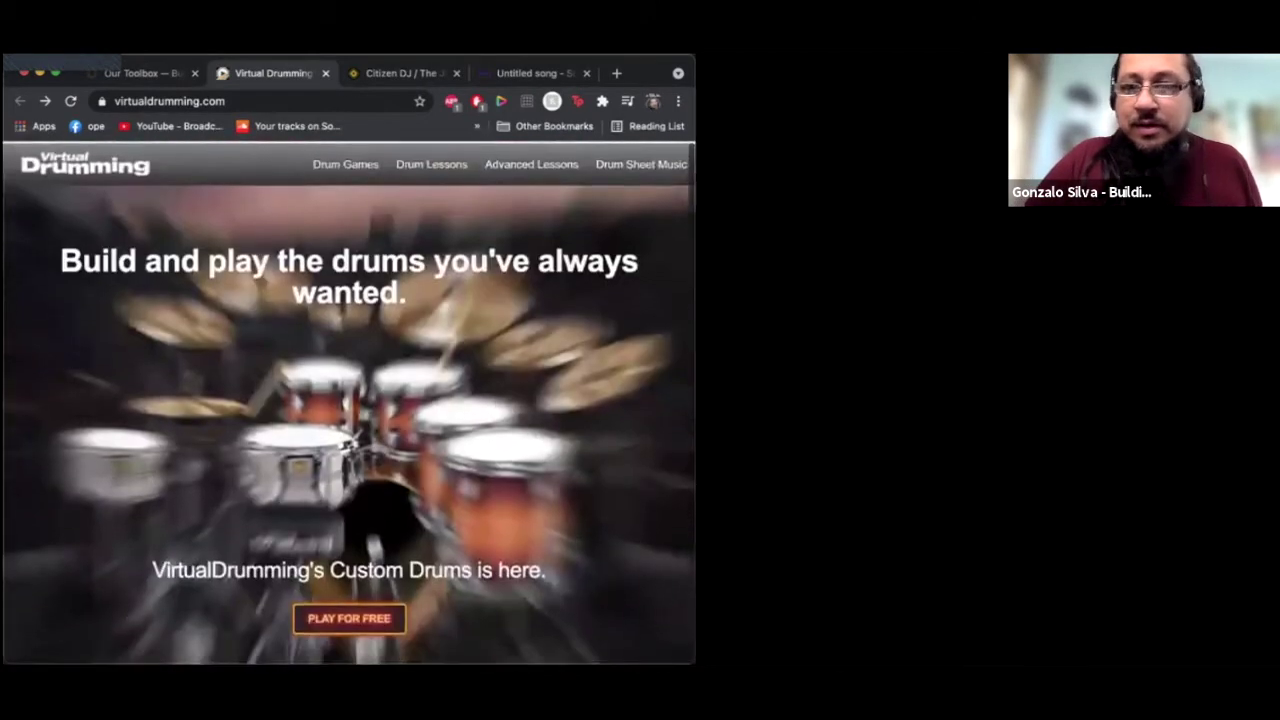
{"action": "left_click", "coordinate": [431, 162]}
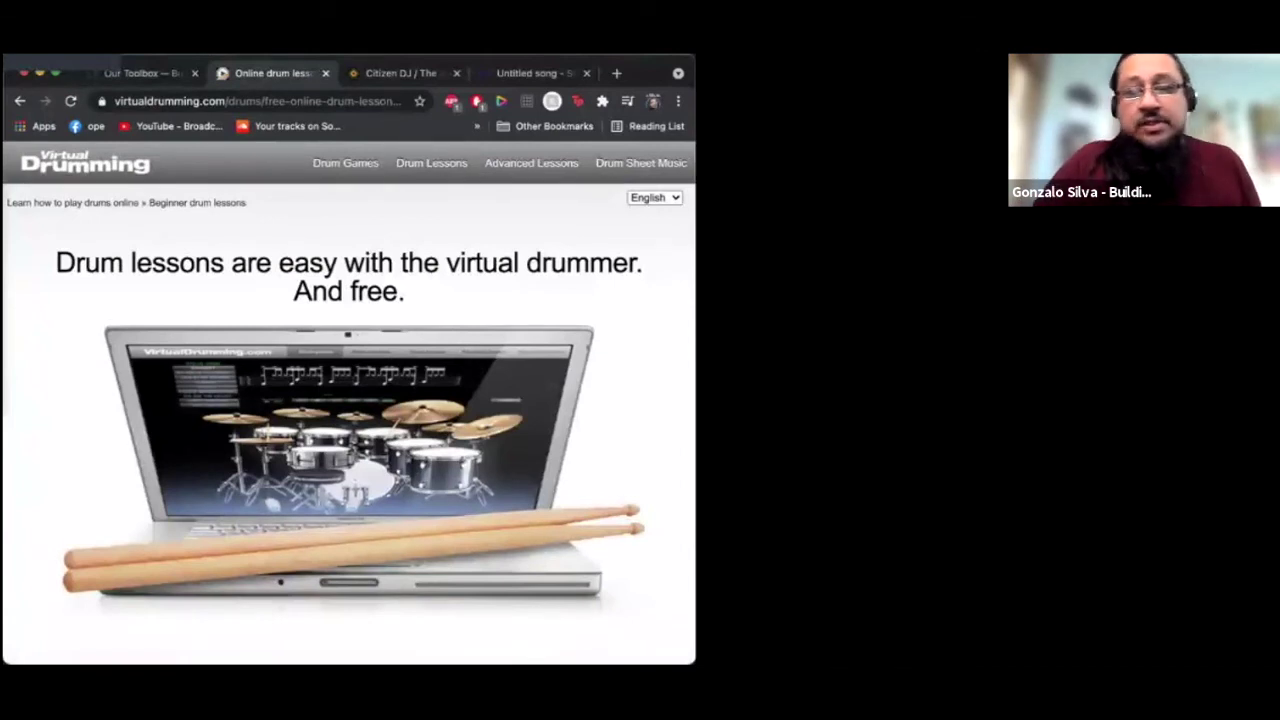
{"action": "scroll", "coordinate": [348, 400], "scroll_direction": "down", "scroll_amount": 6}
{"action": "scroll", "coordinate": [348, 400], "scroll_direction": "up", "scroll_amount": 10}
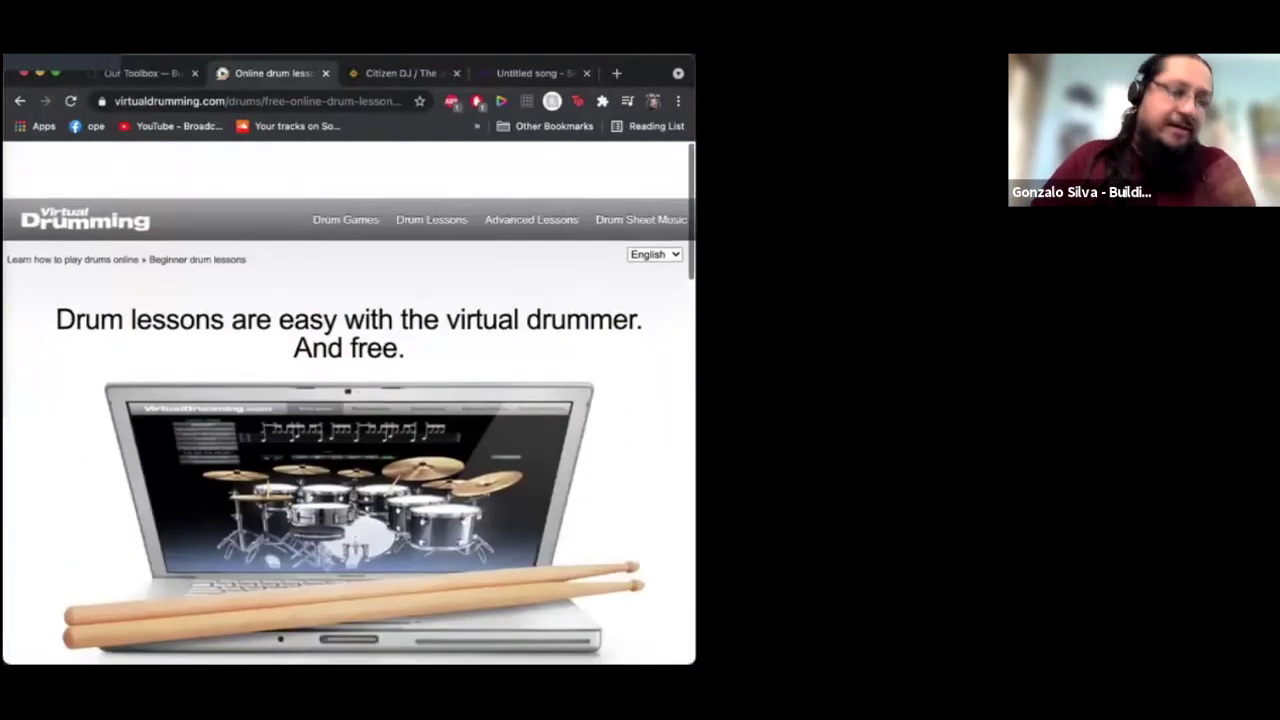
{"action": "scroll", "coordinate": [348, 400], "scroll_direction": "down", "scroll_amount": 1}
Step: Return to the Toolbox page, browse up through its tools and open the HTML5 Drum Machine
{"action": "key", "text": "ctrl+shift+Tab"}
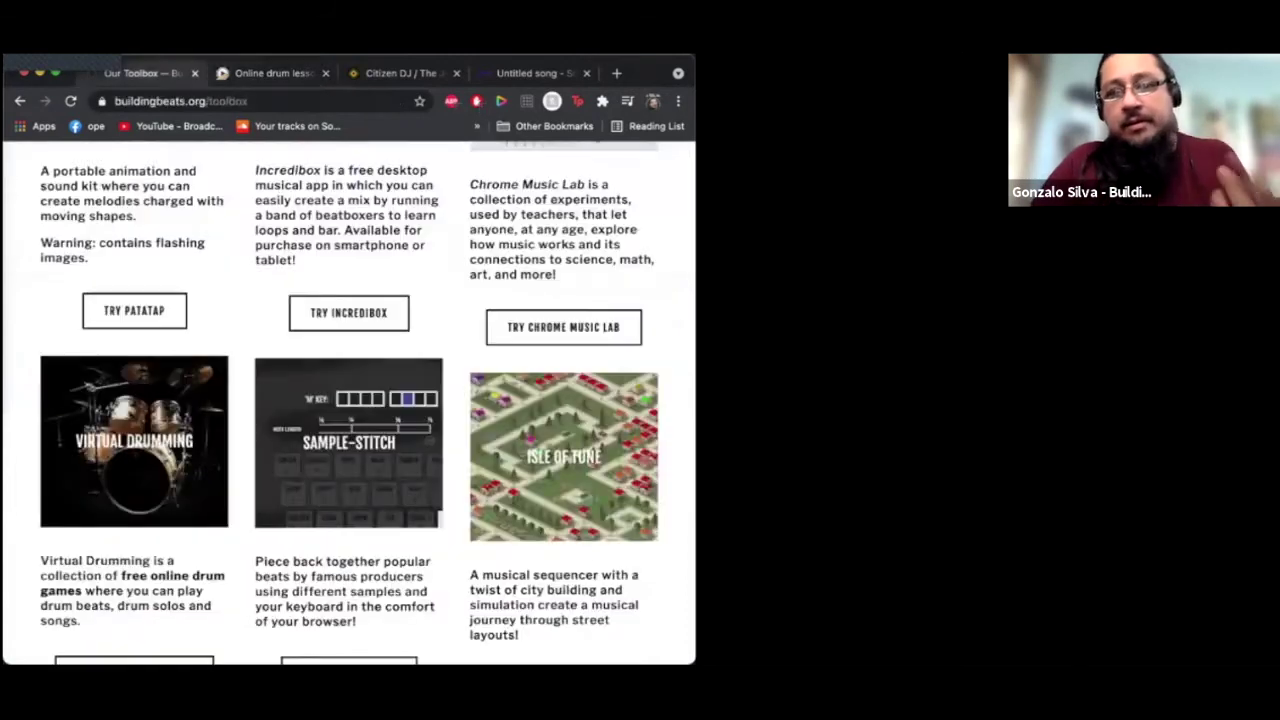
{"action": "scroll", "coordinate": [348, 400], "scroll_direction": "up", "scroll_amount": 4}
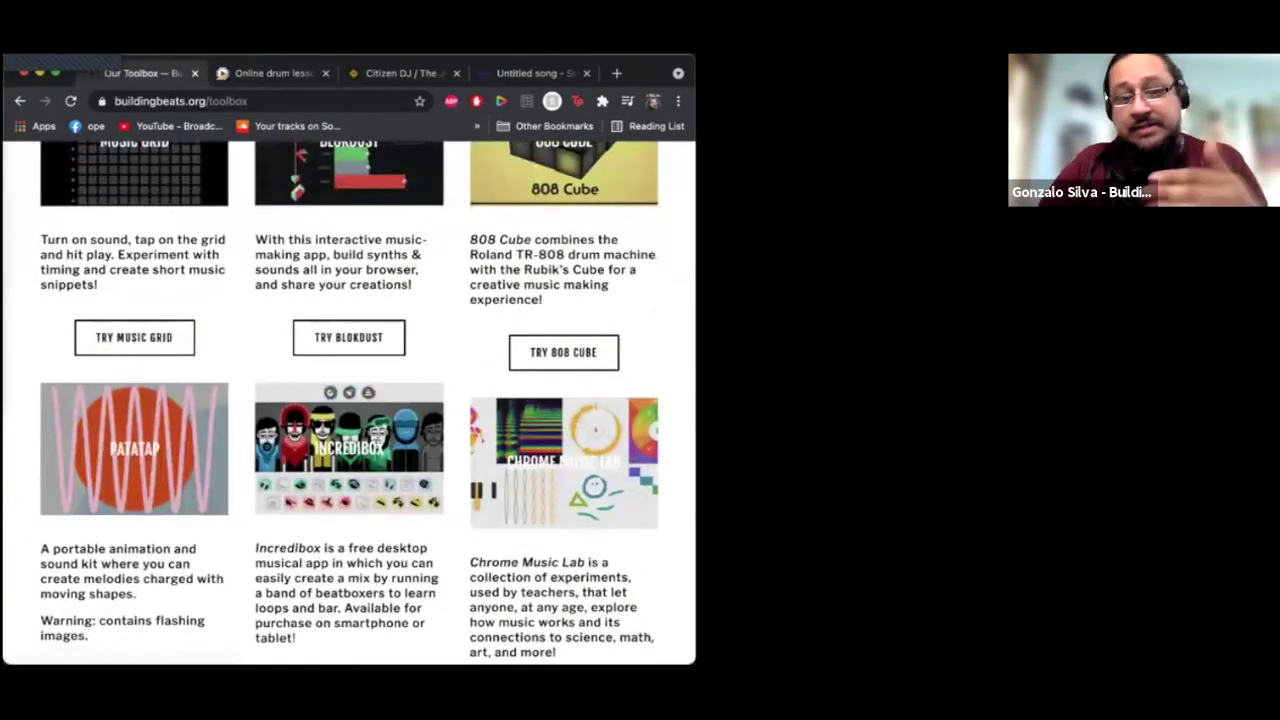
{"action": "scroll", "coordinate": [348, 400], "scroll_direction": "up", "scroll_amount": 2}
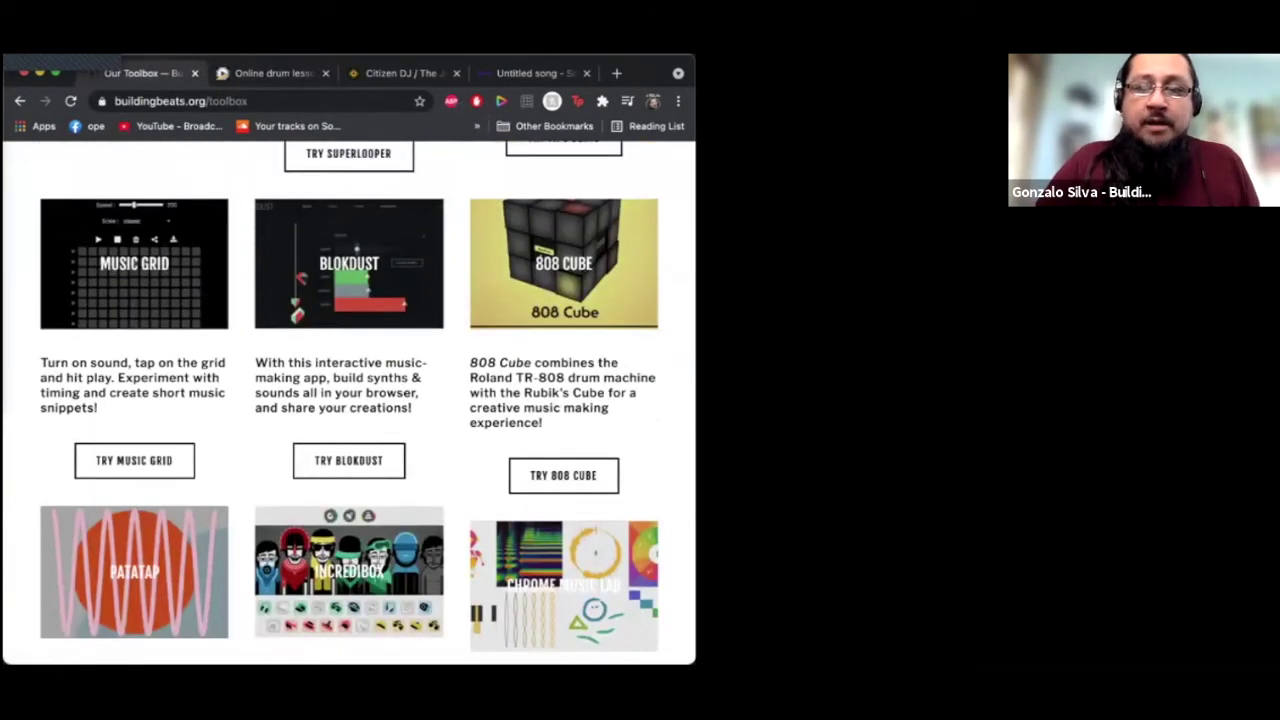
{"action": "scroll", "coordinate": [348, 400], "scroll_direction": "up", "scroll_amount": 7}
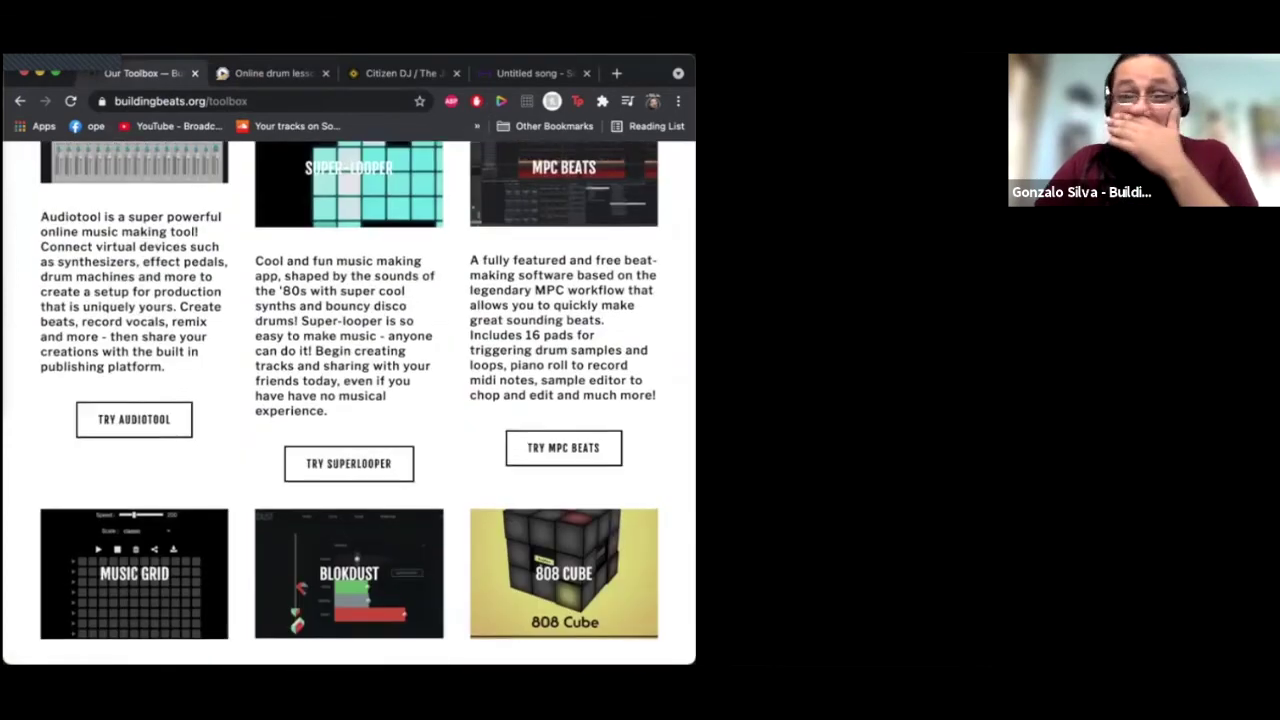
{"action": "scroll", "coordinate": [348, 400], "scroll_direction": "up", "scroll_amount": 6}
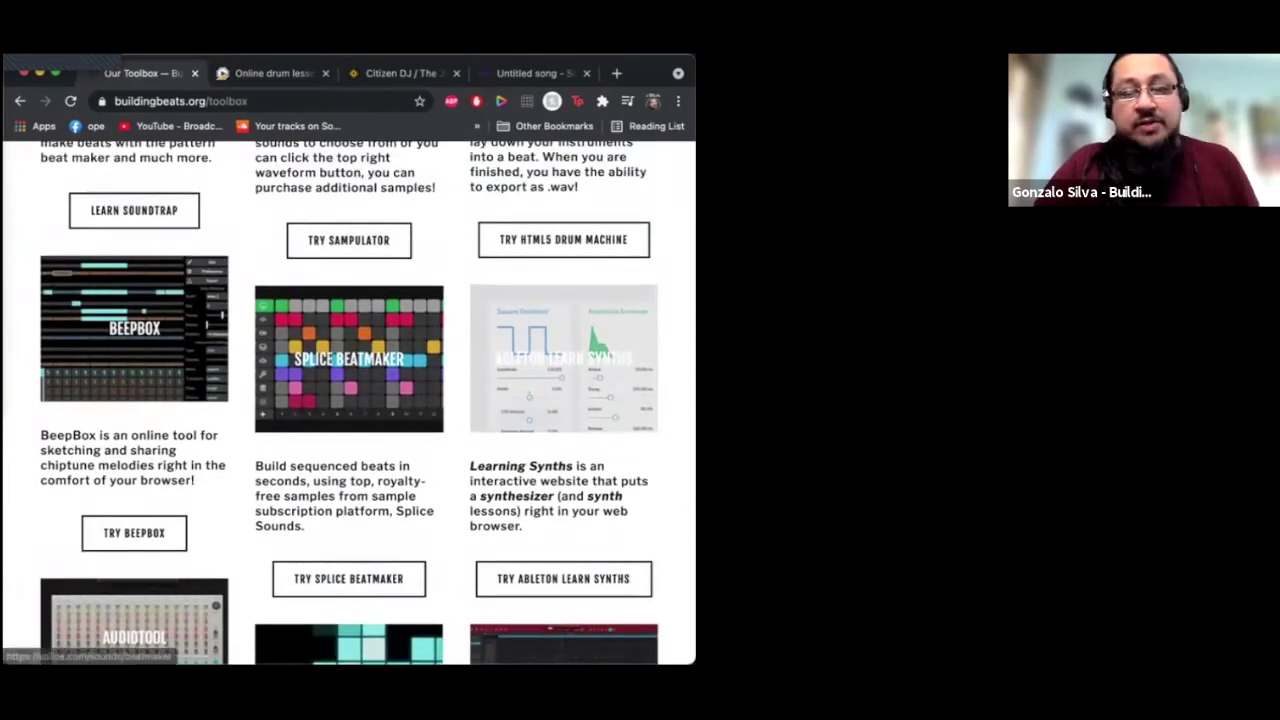
{"action": "scroll", "coordinate": [348, 452], "scroll_direction": "down", "scroll_amount": 1}
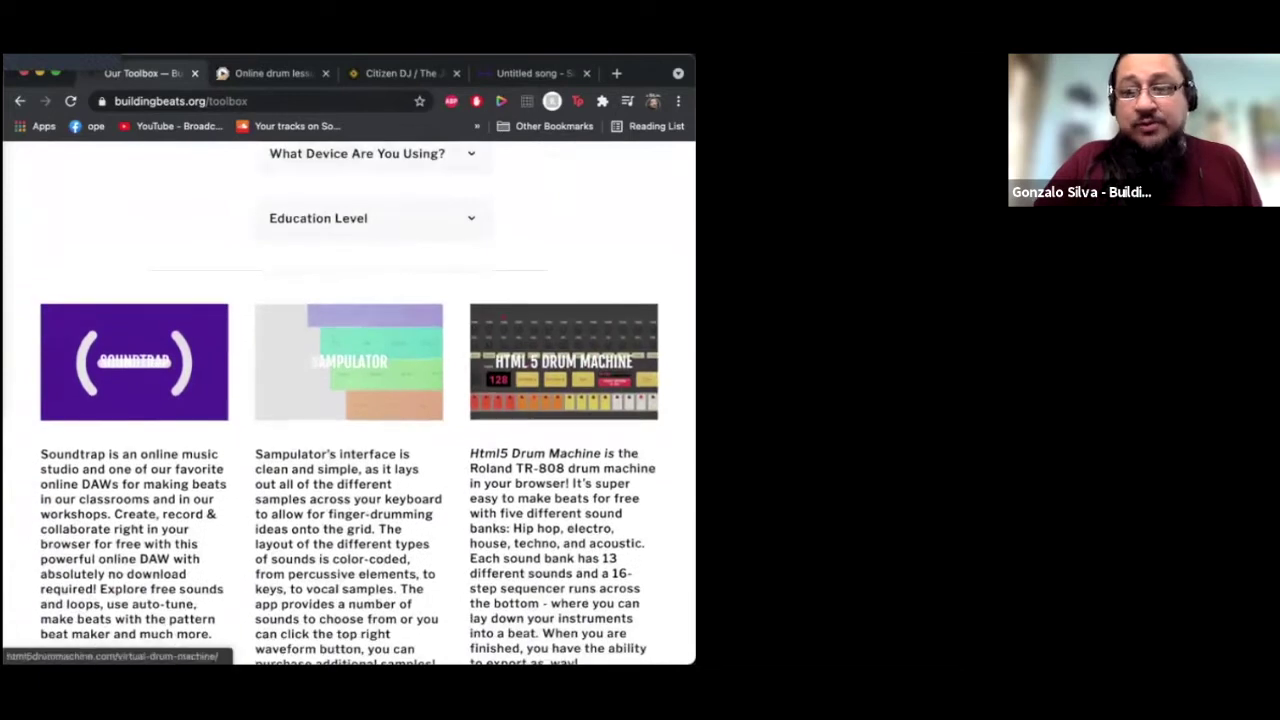
{"action": "left_click", "coordinate": [563, 366]}
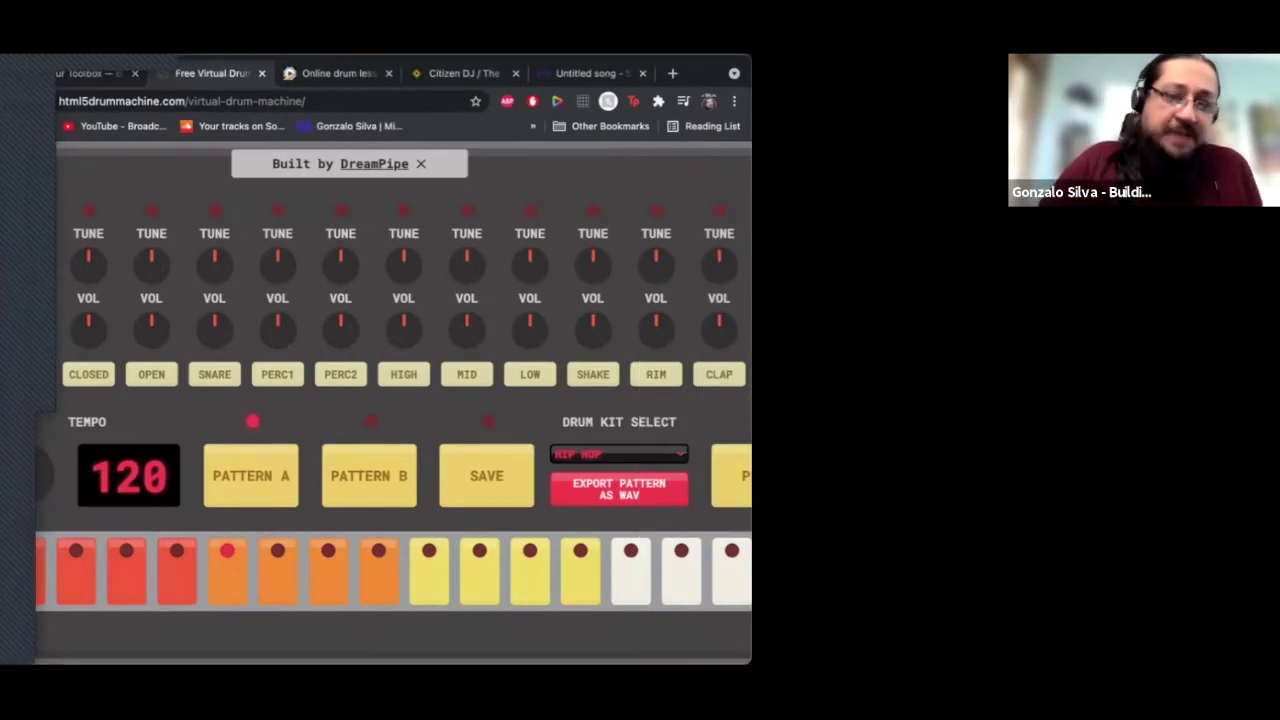
Step: Start playback on the drum machine and look across its instrument controls and step sequencer
{"action": "scroll", "coordinate": [393, 404], "scroll_direction": "right", "scroll_amount": 2}
{"action": "key", "text": "space"}
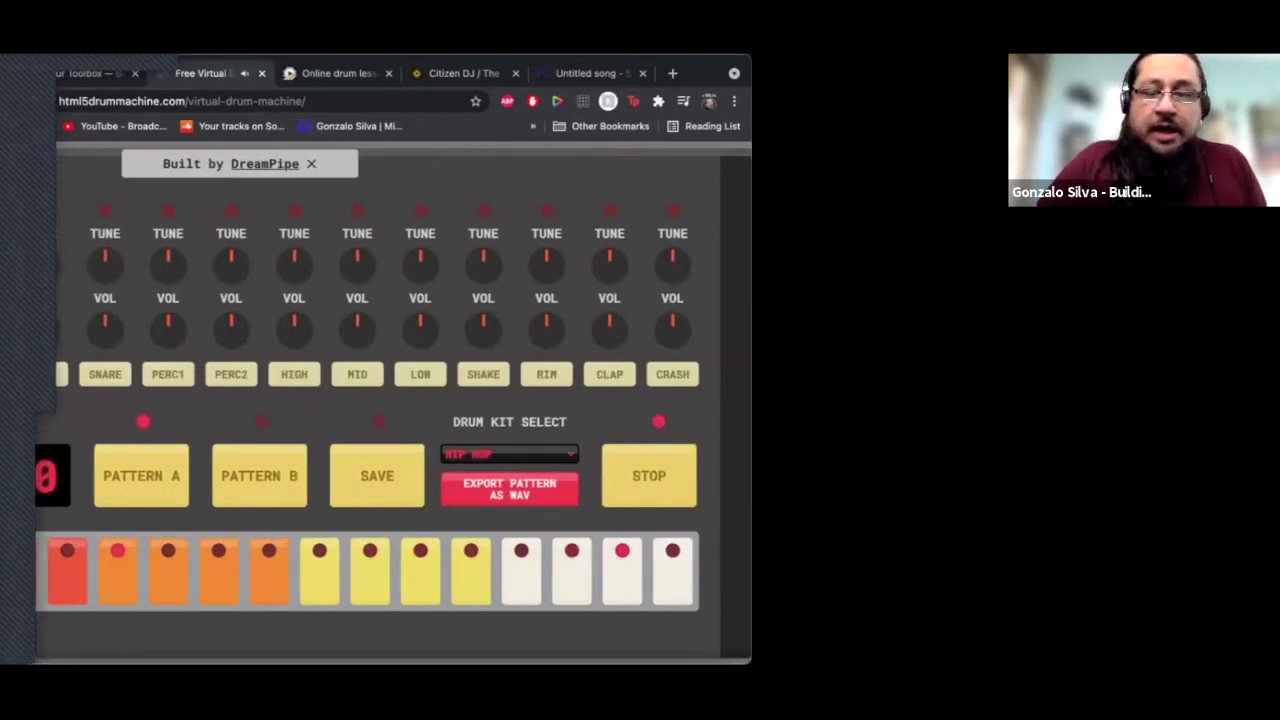
{"action": "scroll", "coordinate": [390, 400], "scroll_direction": "left", "scroll_amount": 3}
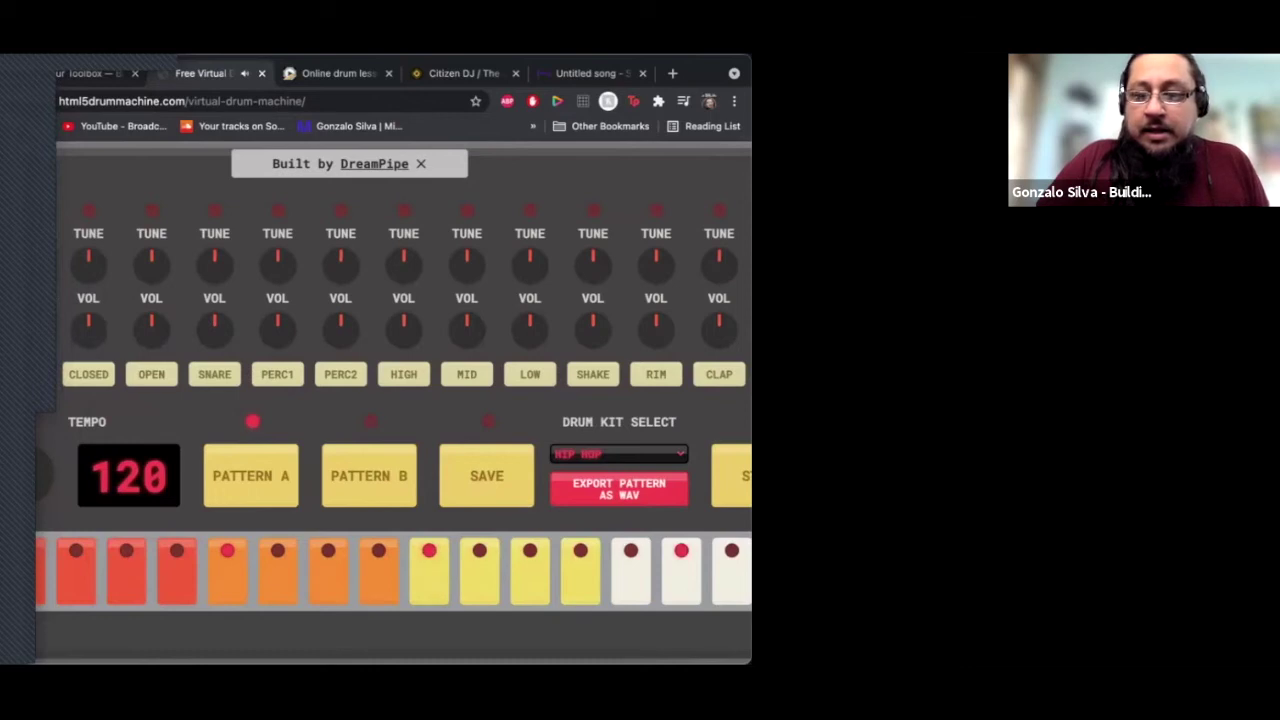
{"action": "scroll", "coordinate": [390, 400], "scroll_direction": "right", "scroll_amount": 3}
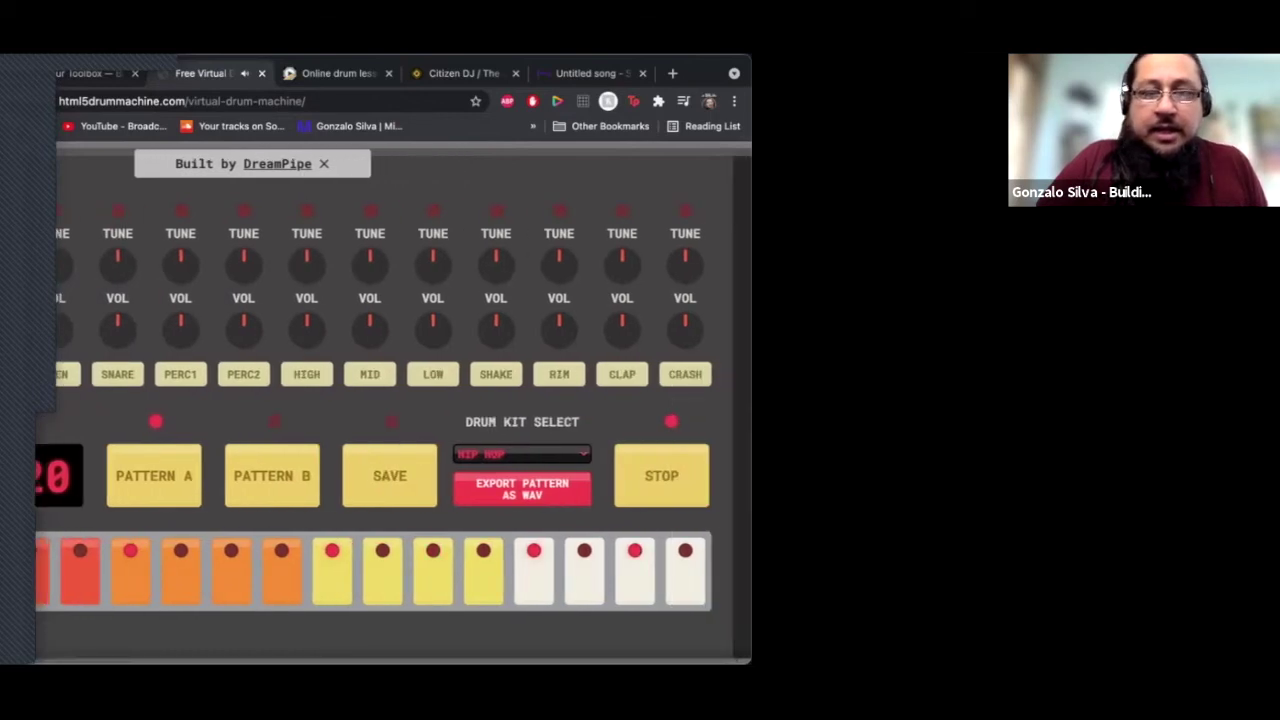
{"action": "scroll", "coordinate": [390, 400], "scroll_direction": "left", "scroll_amount": 3}
Step: Lower the closed hi-hat's volume and look over the drum kit selection and pattern export options
{"action": "left_click_drag", "start_coordinate": [88, 330], "coordinate": [88, 350]}
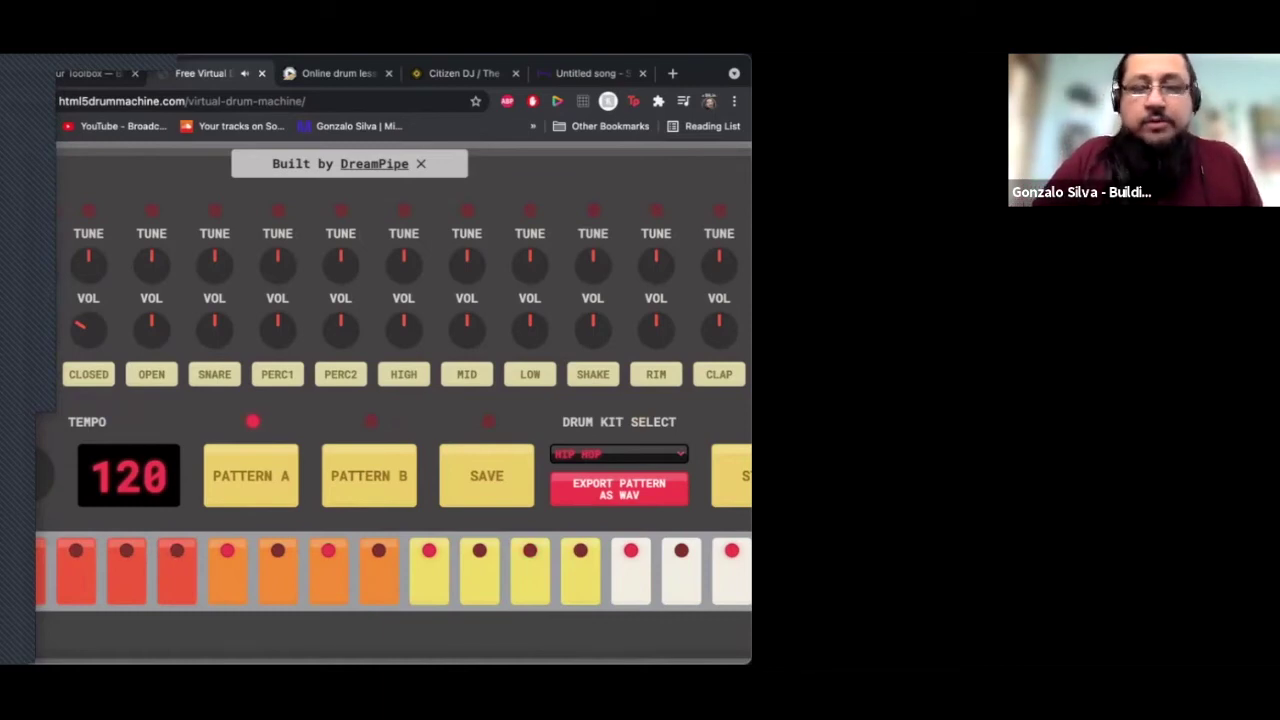
{"action": "scroll", "coordinate": [394, 406], "scroll_direction": "right", "scroll_amount": 1}
{"action": "scroll", "coordinate": [394, 406], "scroll_direction": "left", "scroll_amount": 1}
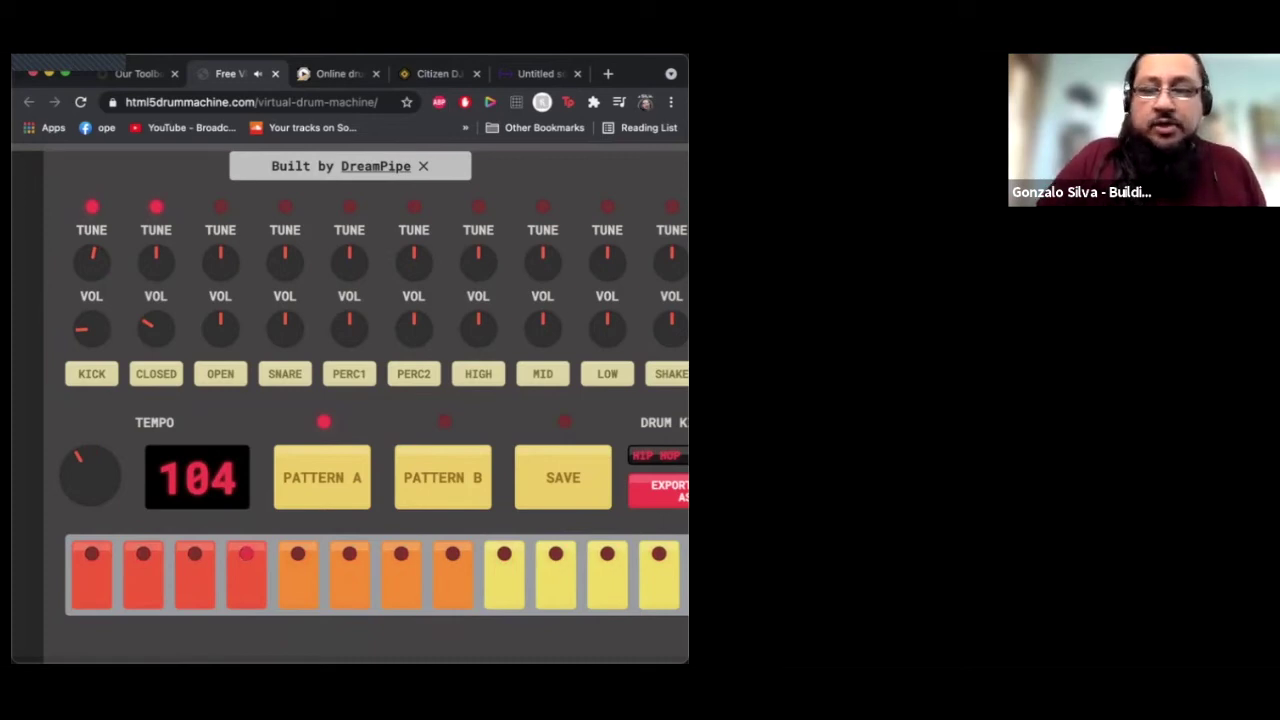
{"action": "scroll", "coordinate": [349, 406], "scroll_direction": "right", "scroll_amount": 3}
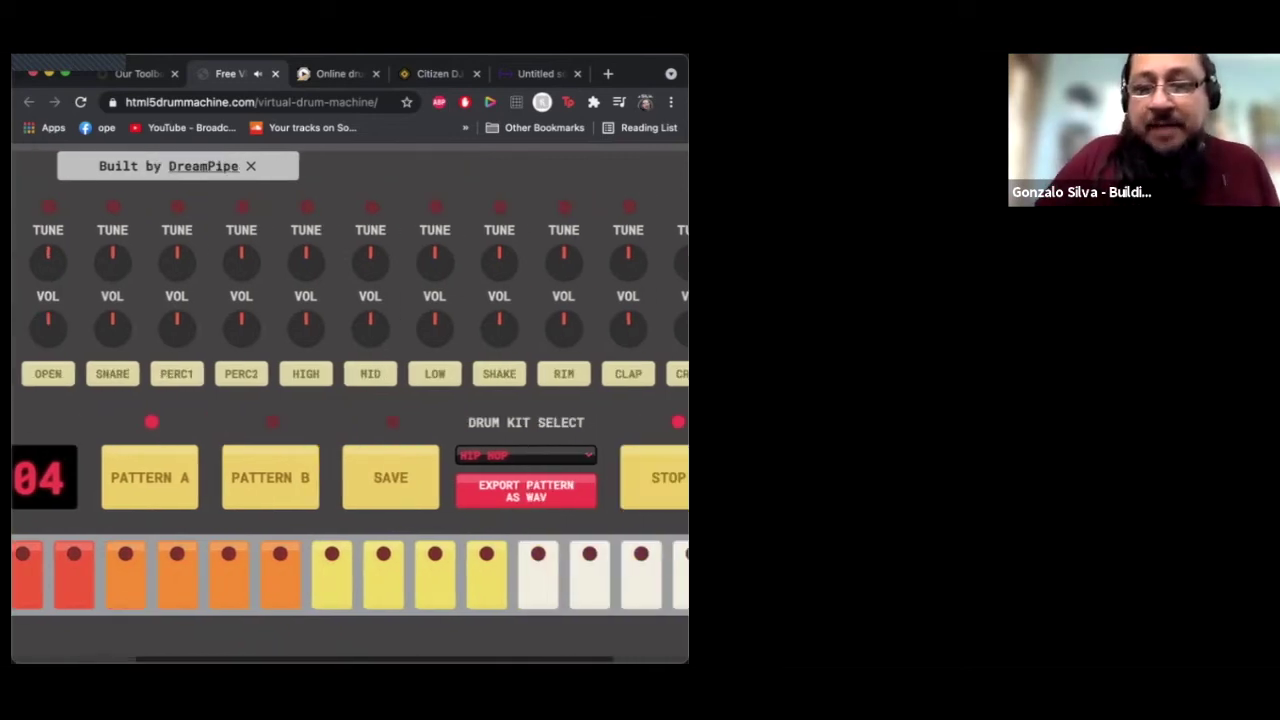
Step: Stop playback and place closed hi-hats on steps 3, 7, 11 and 15 of the drum machine's sequencer
{"action": "key", "text": "space"}
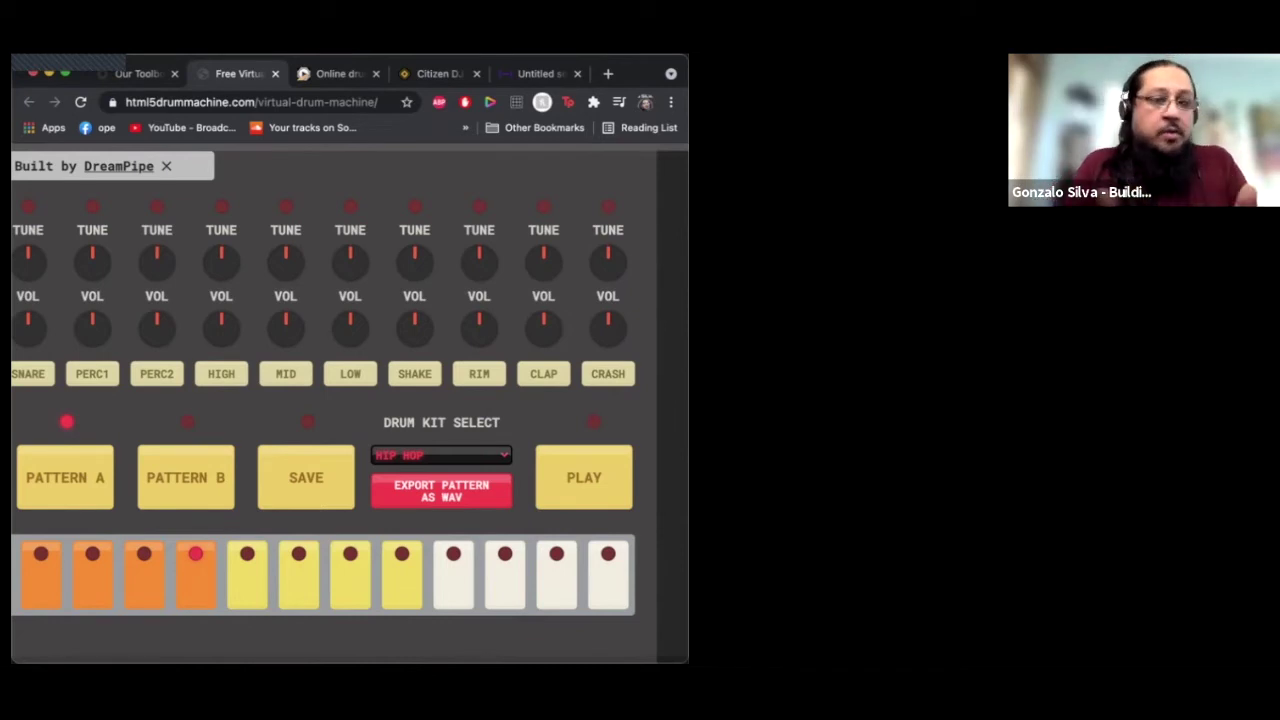
{"action": "scroll", "coordinate": [350, 400], "scroll_direction": "left", "scroll_amount": 5}
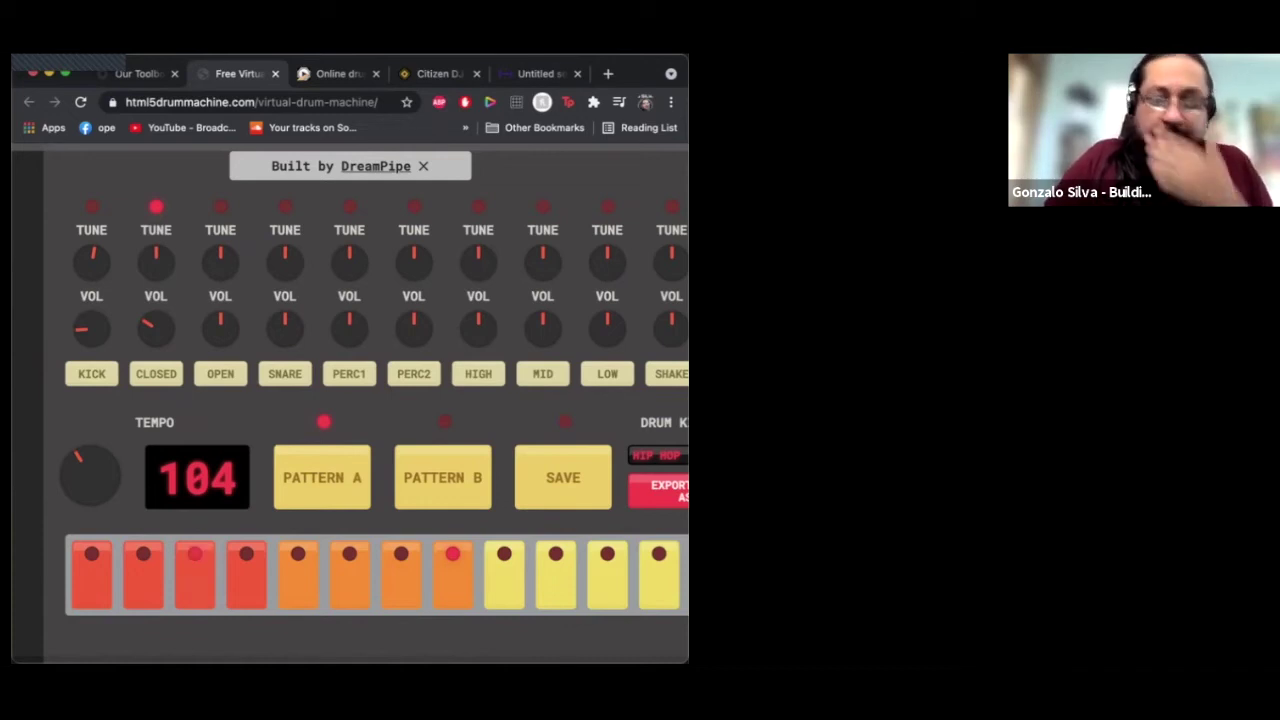
{"action": "scroll", "coordinate": [350, 400], "scroll_direction": "right", "scroll_amount": 2}
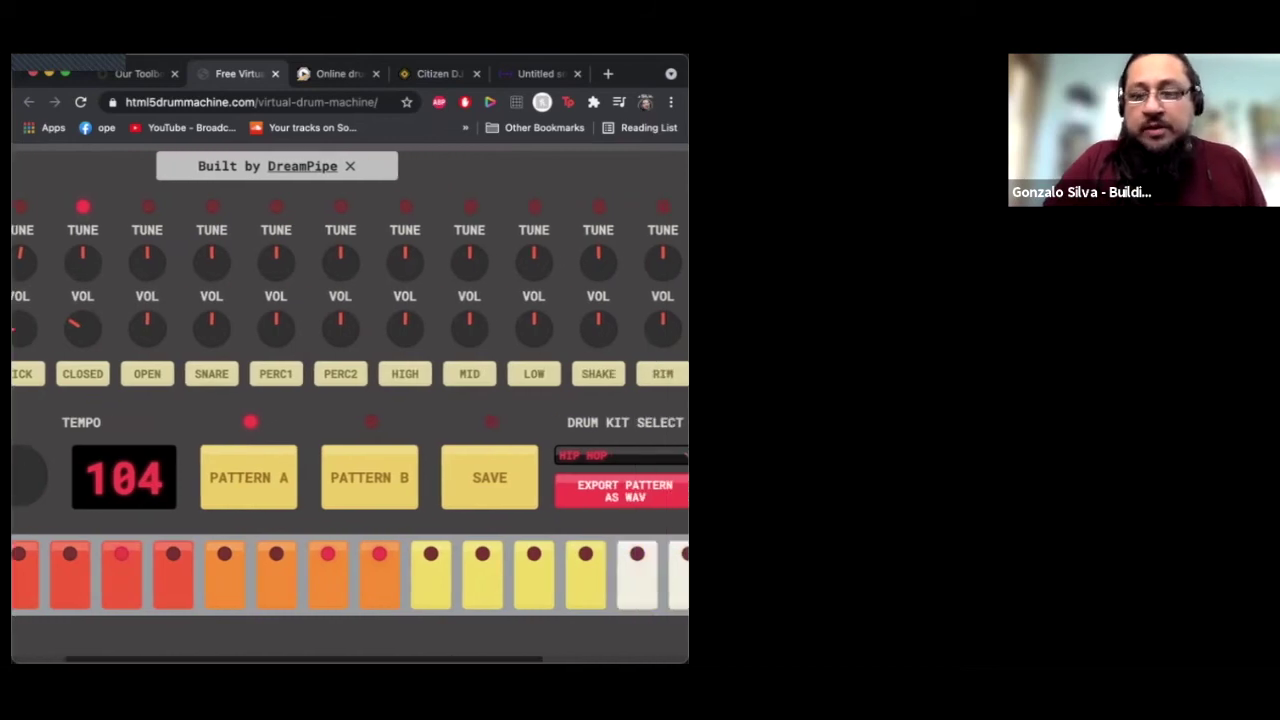
{"action": "scroll", "coordinate": [350, 400], "scroll_direction": "right", "scroll_amount": 4}
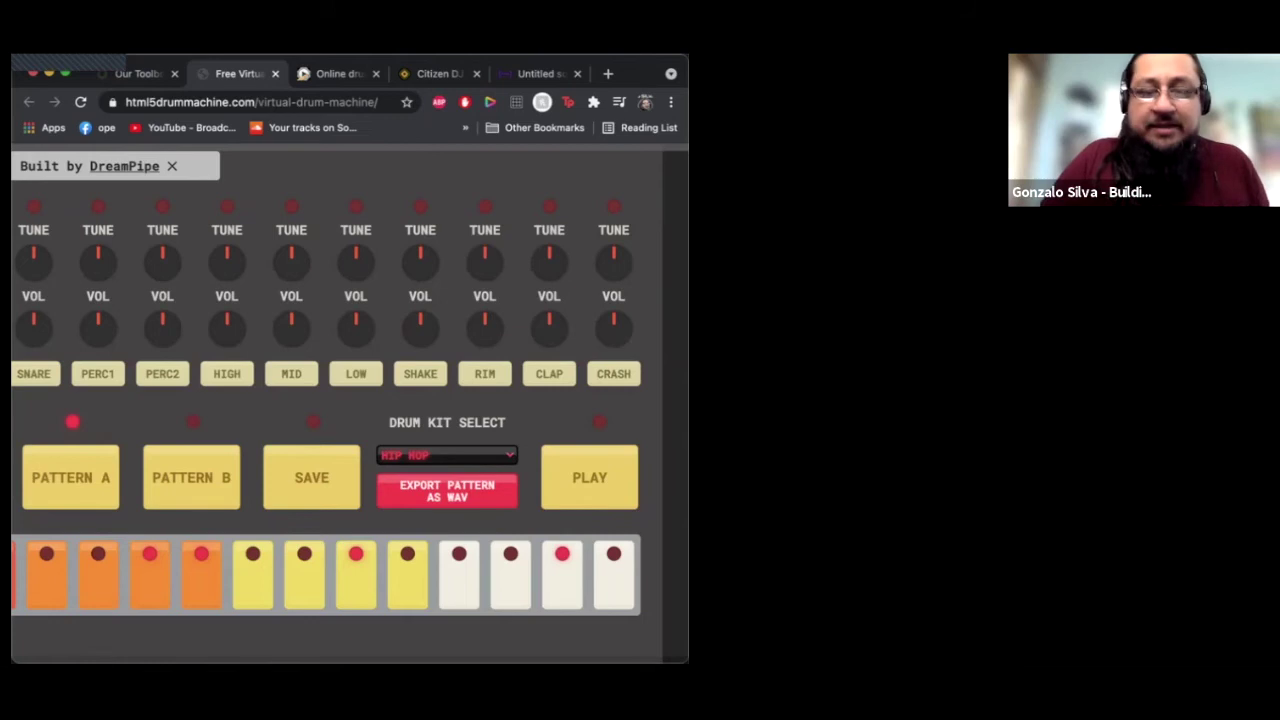
Step: Compare the drum machine's step sequencer with the Citizen DJ drum grid and Soundtrap's pattern view
{"action": "scroll", "coordinate": [350, 400], "scroll_direction": "left", "scroll_amount": 6}
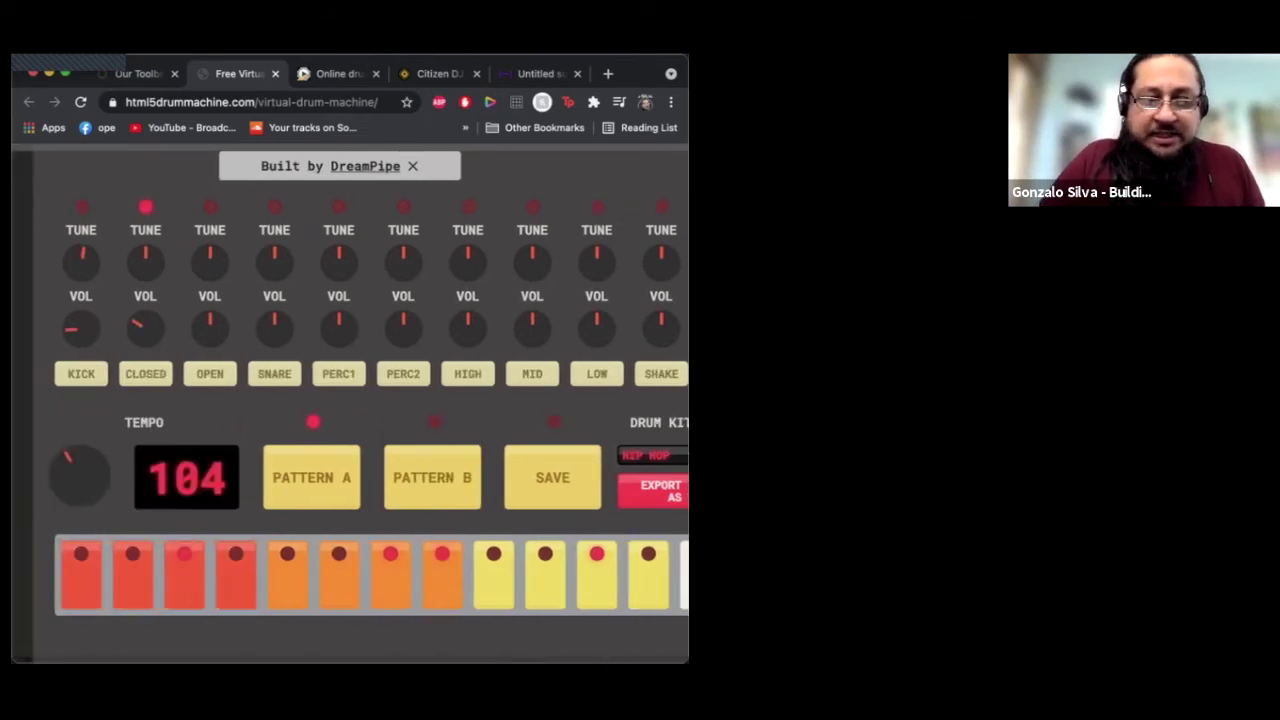
{"action": "scroll", "coordinate": [350, 400], "scroll_direction": "right", "scroll_amount": 6}
{"action": "scroll", "coordinate": [350, 400], "scroll_direction": "left", "scroll_amount": 6}
{"action": "scroll", "coordinate": [350, 400], "scroll_direction": "right", "scroll_amount": 6}
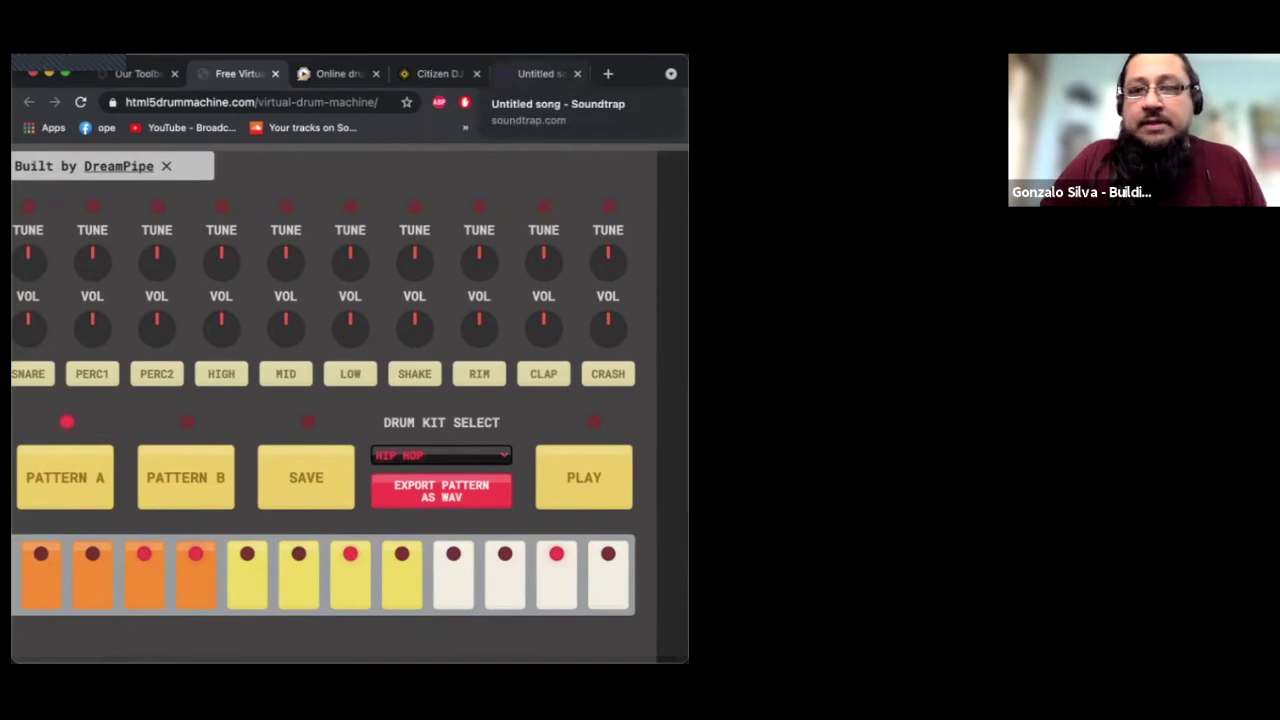
{"action": "left_click", "coordinate": [435, 73]}
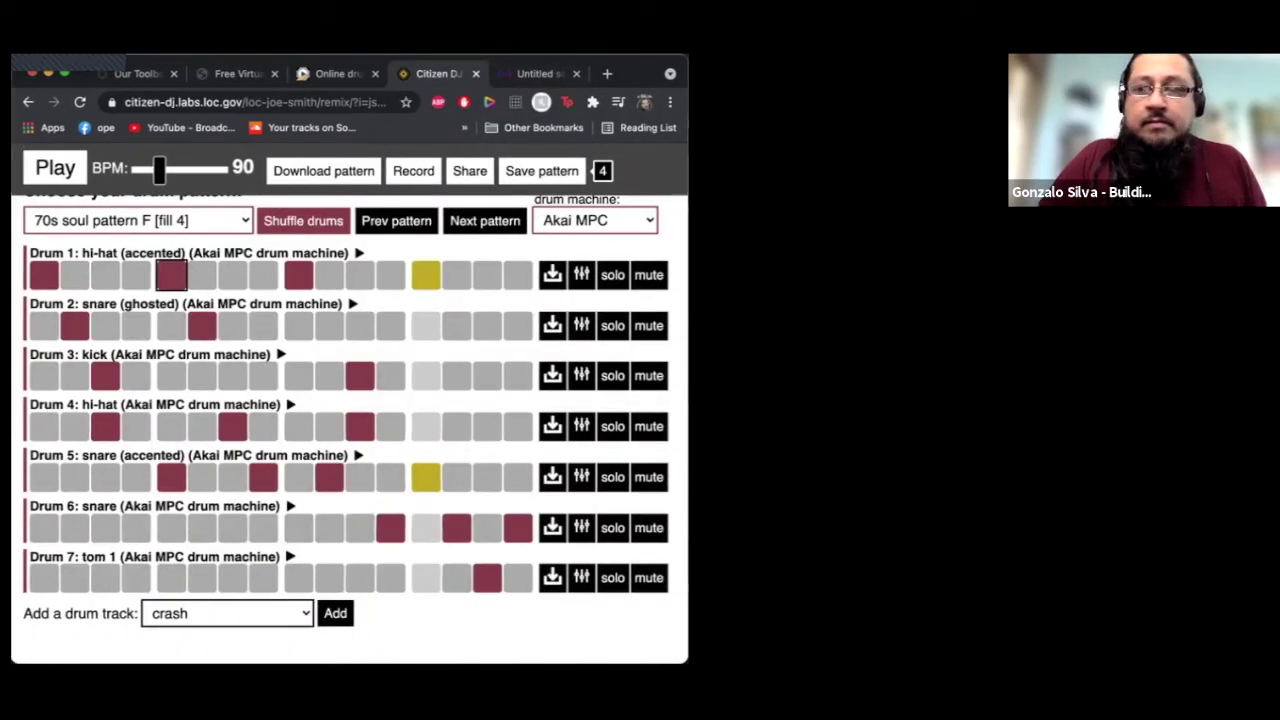
{"action": "left_click", "coordinate": [540, 73]}
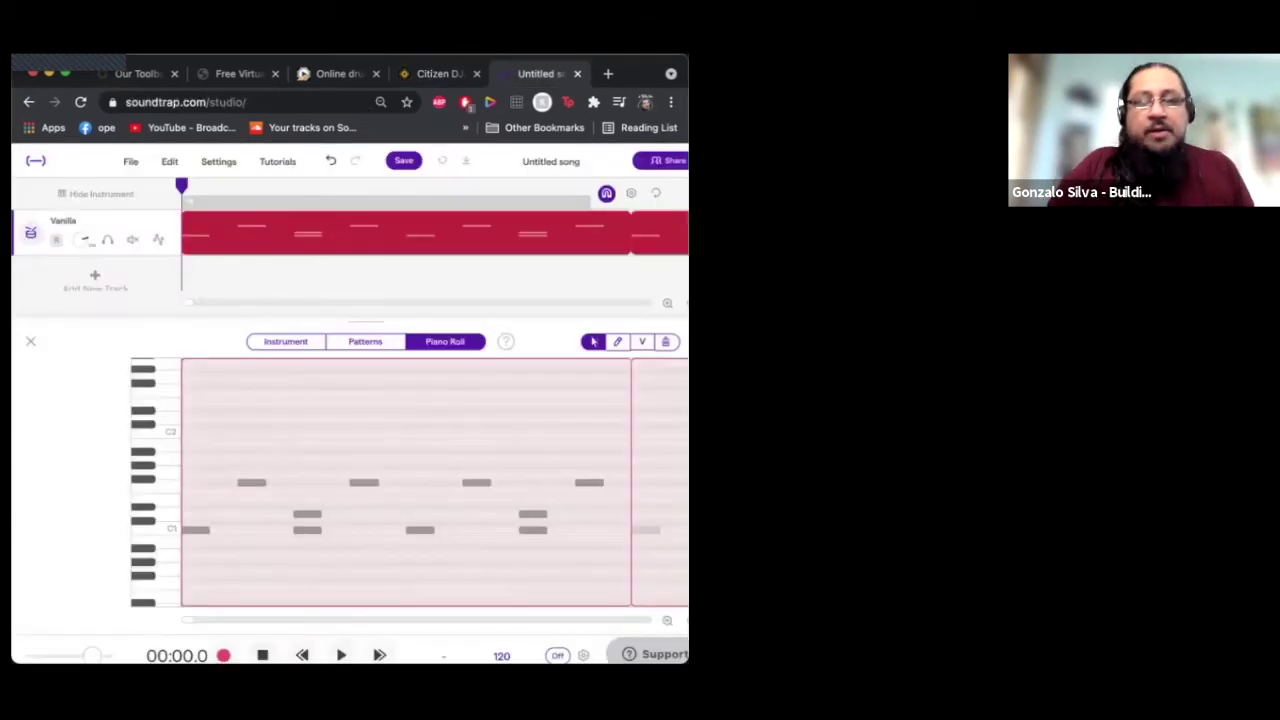
{"action": "left_click", "coordinate": [349, 328]}
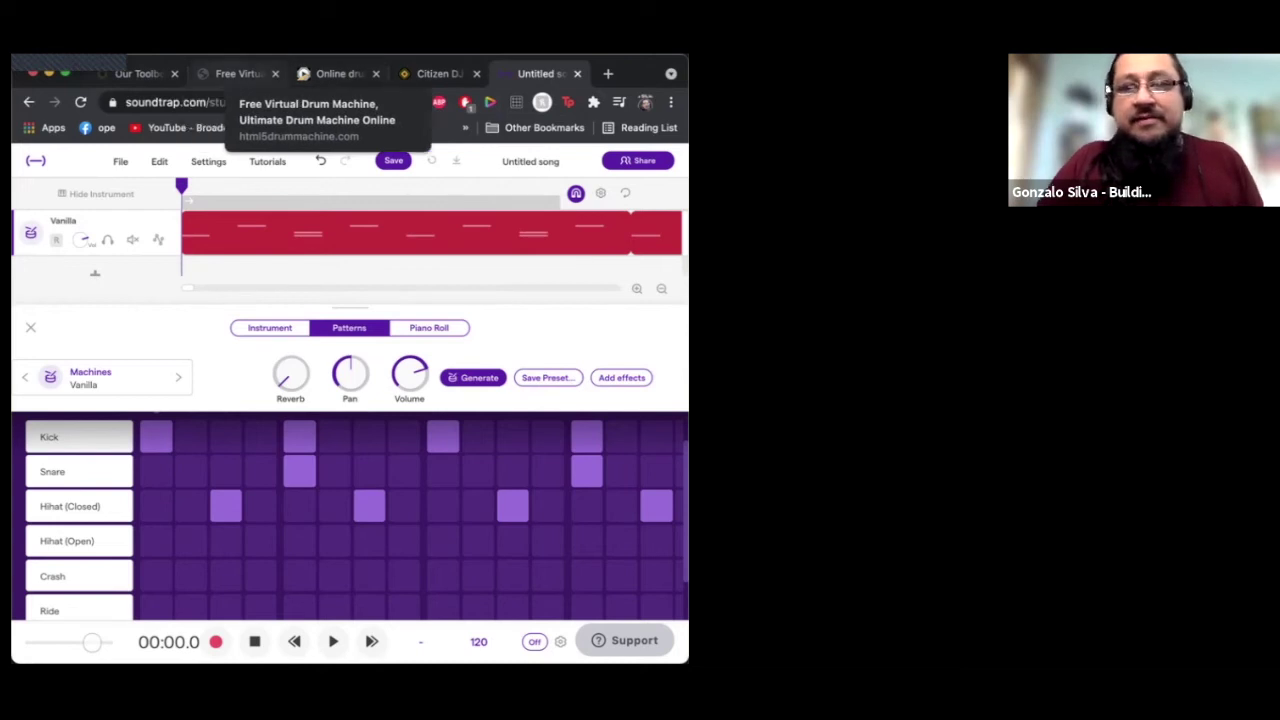
Step: Return to the Toolbox page and look through the tool listings down to Audiotool, Super-Looper and MPC Beats
{"action": "left_click", "coordinate": [238, 73]}
{"action": "left_click", "coordinate": [140, 73]}
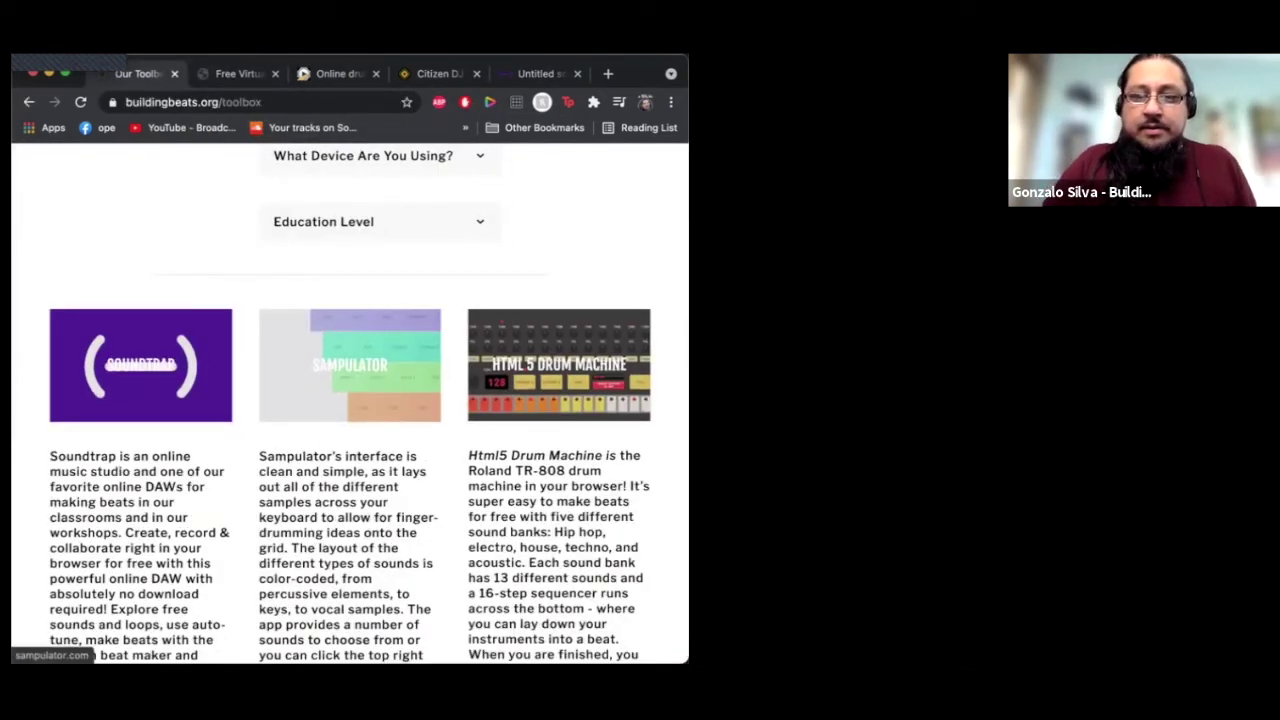
{"action": "scroll", "coordinate": [349, 400], "scroll_direction": "down", "scroll_amount": 5}
{"action": "scroll", "coordinate": [350, 450], "scroll_direction": "down", "scroll_amount": 6}
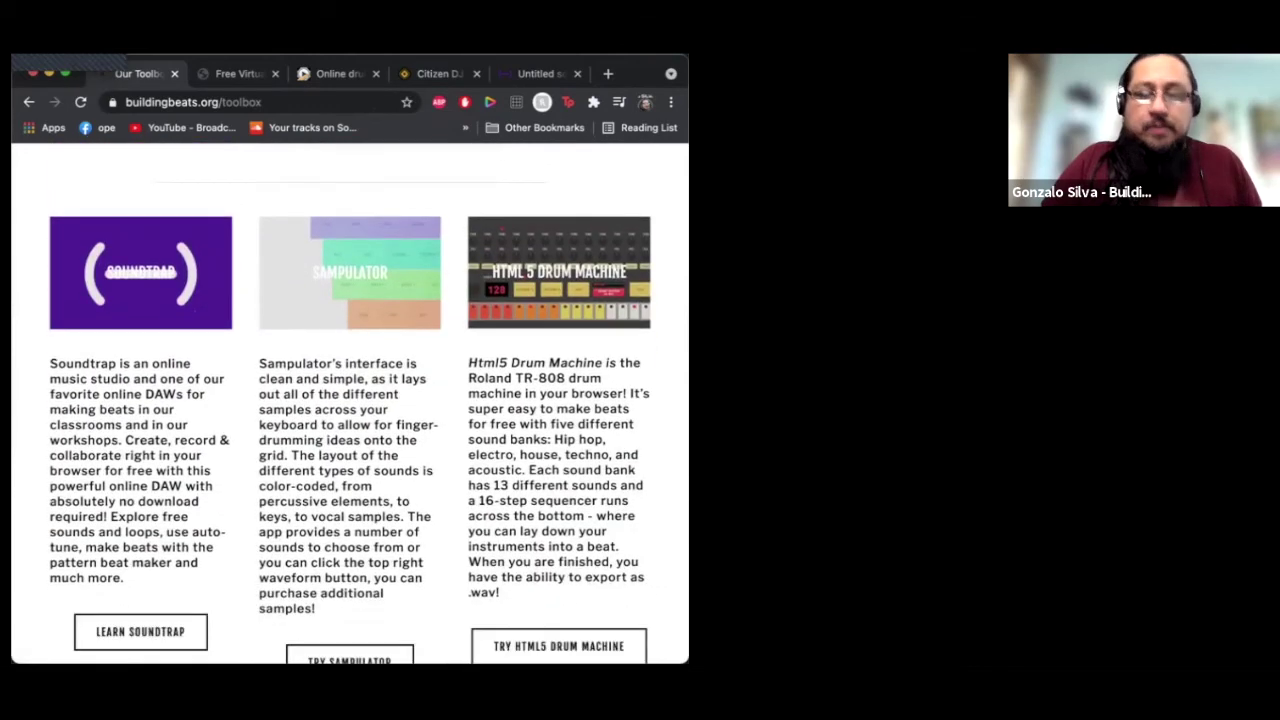
{"action": "scroll", "coordinate": [350, 400], "scroll_direction": "down", "scroll_amount": 1}
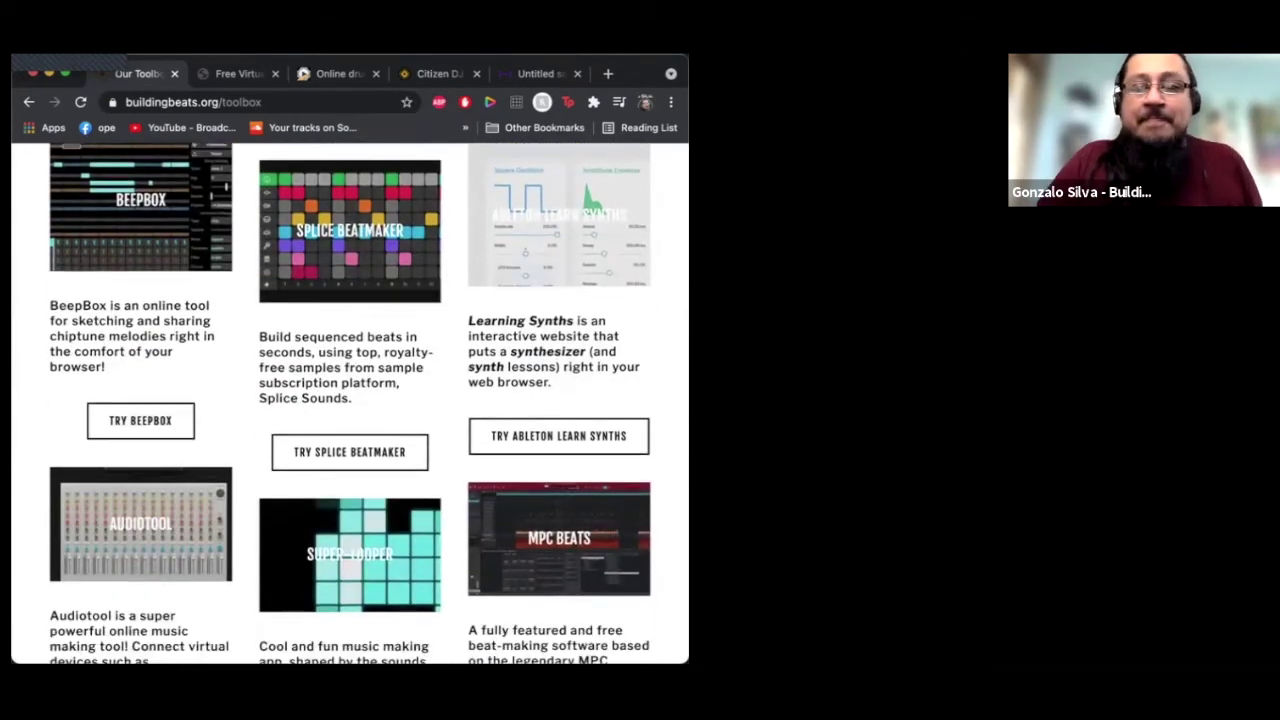
{"action": "scroll", "coordinate": [350, 400], "scroll_direction": "up", "scroll_amount": 1}
{"action": "scroll", "coordinate": [350, 300], "scroll_direction": "down", "scroll_amount": 3}
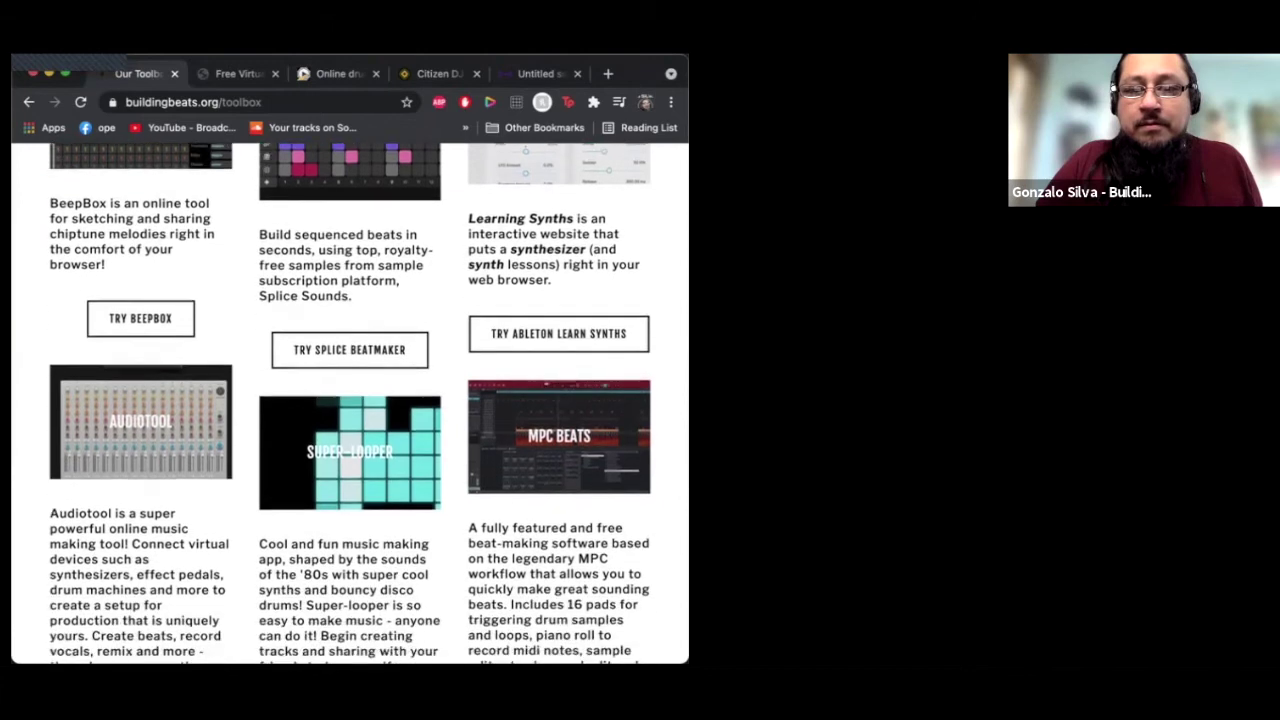
{"action": "scroll", "coordinate": [350, 400], "scroll_direction": "down", "scroll_amount": 1}
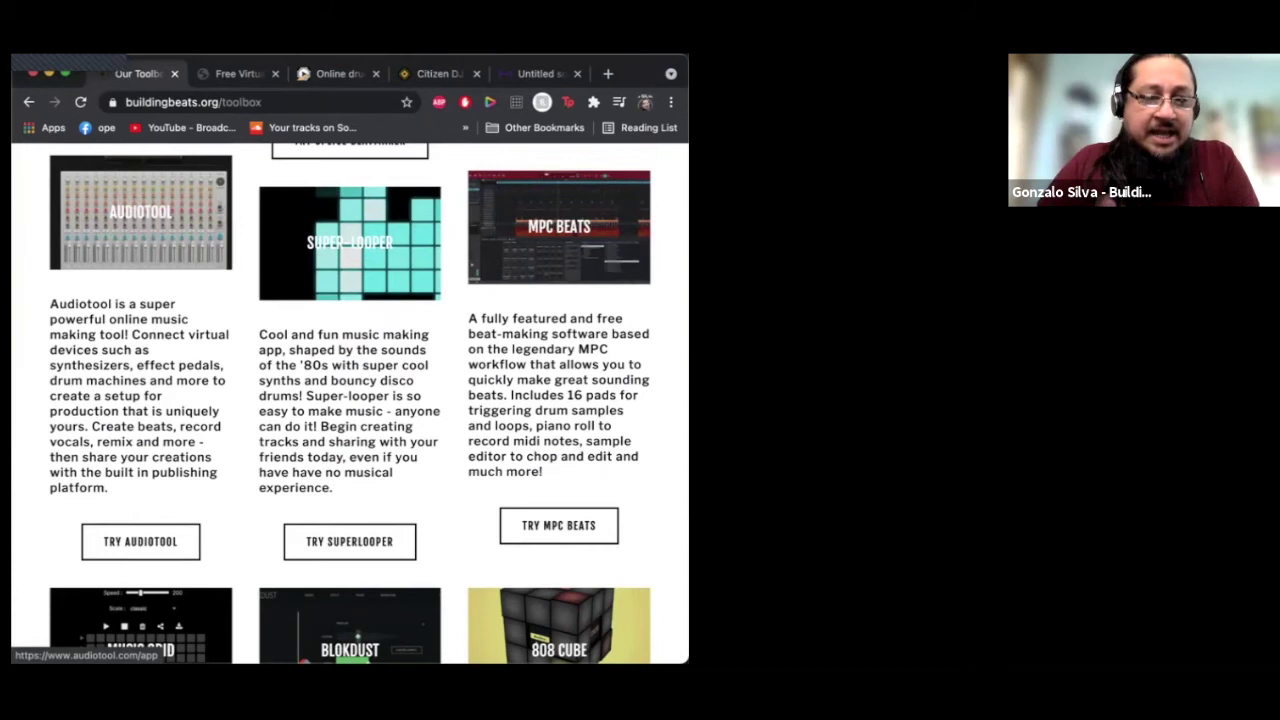
{"action": "scroll", "coordinate": [349, 400], "scroll_direction": "up", "scroll_amount": 1}
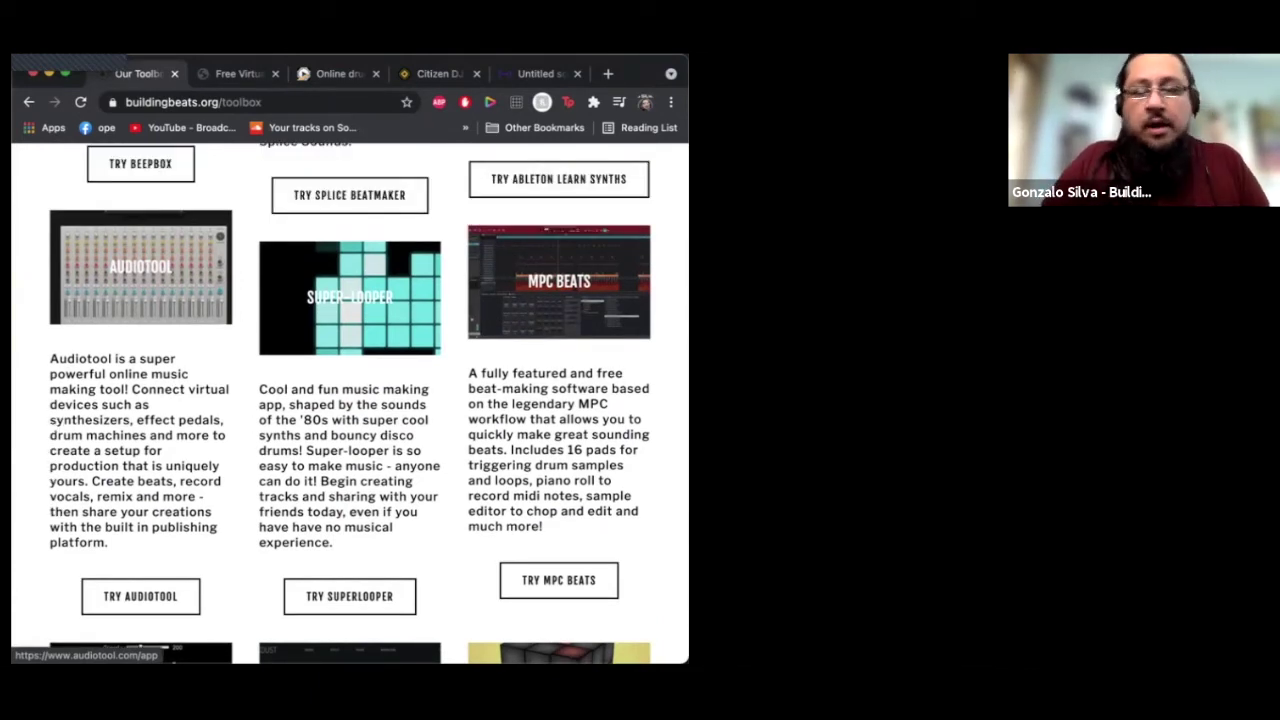
{"action": "scroll", "coordinate": [349, 400], "scroll_direction": "down", "scroll_amount": 1}
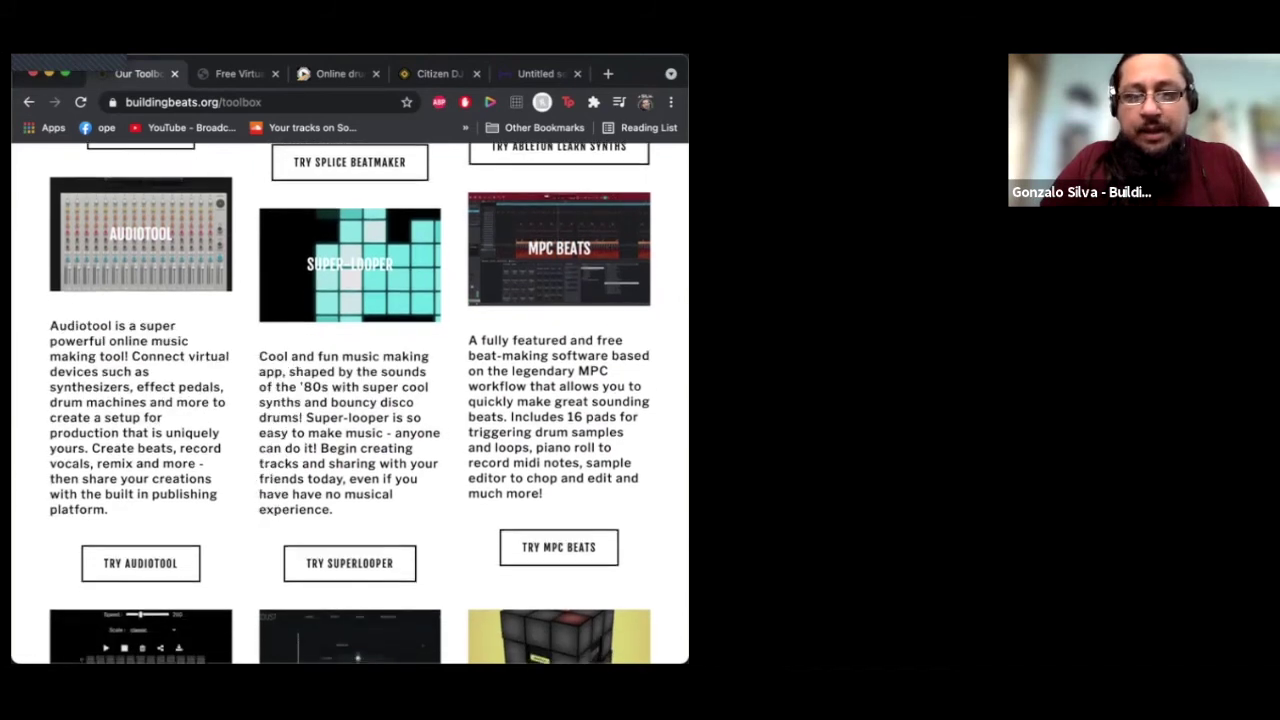
Step: Browse further down the Toolbox to the online studios and open the Soundation website
{"action": "scroll", "coordinate": [349, 400], "scroll_direction": "down", "scroll_amount": 3}
{"action": "scroll", "coordinate": [349, 400], "scroll_direction": "up", "scroll_amount": 1}
{"action": "scroll", "coordinate": [349, 400], "scroll_direction": "down", "scroll_amount": 10}
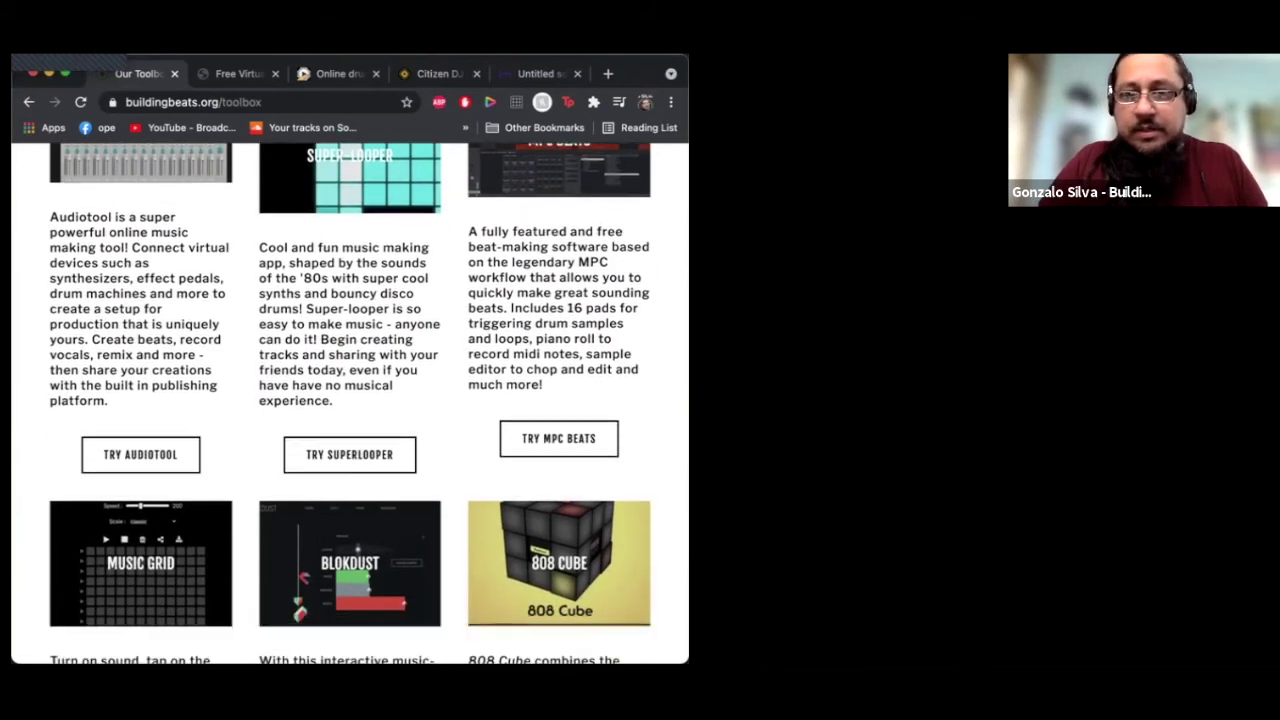
{"action": "scroll", "coordinate": [349, 400], "scroll_direction": "down", "scroll_amount": 10}
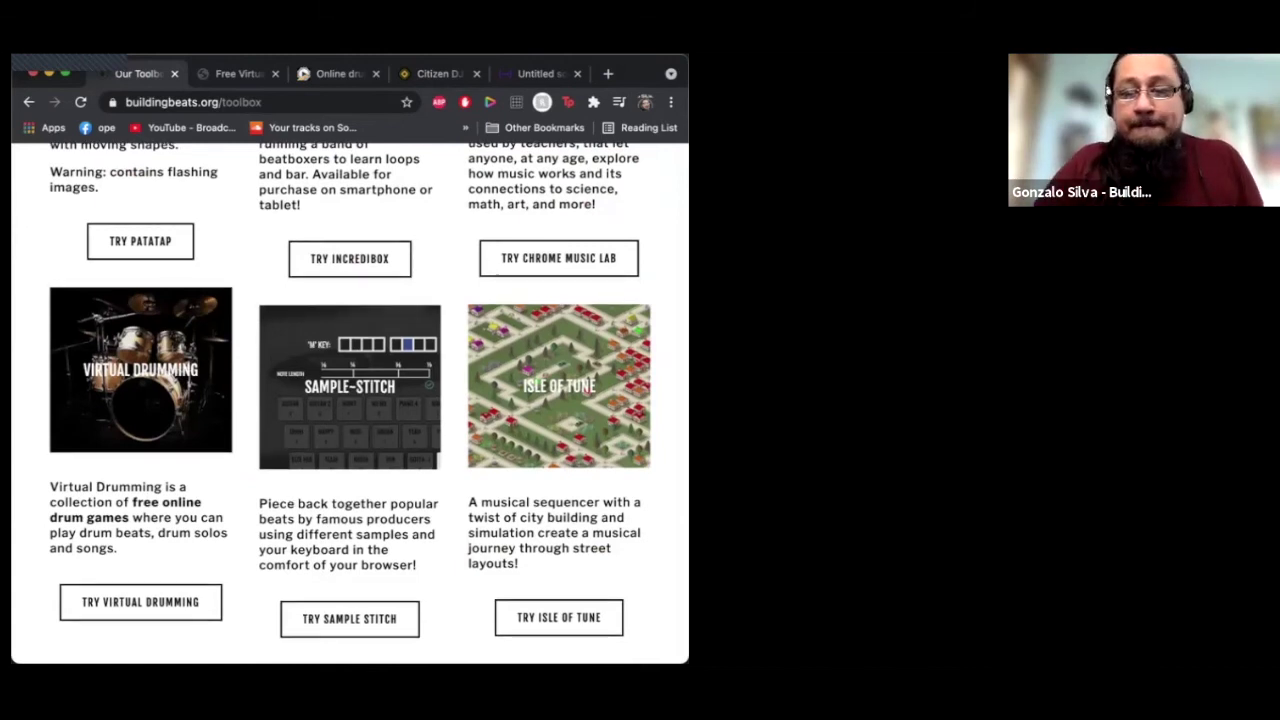
{"action": "scroll", "coordinate": [350, 400], "scroll_direction": "down", "scroll_amount": 5}
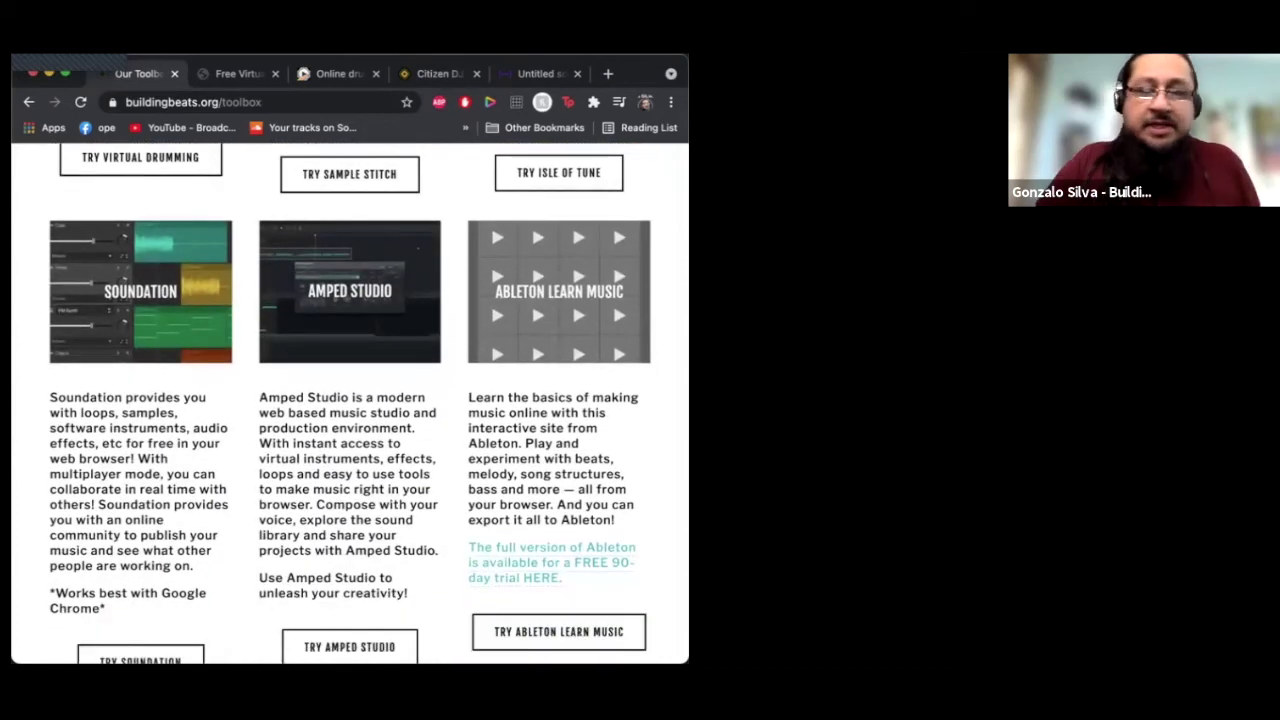
{"action": "left_click", "coordinate": [140, 655]}
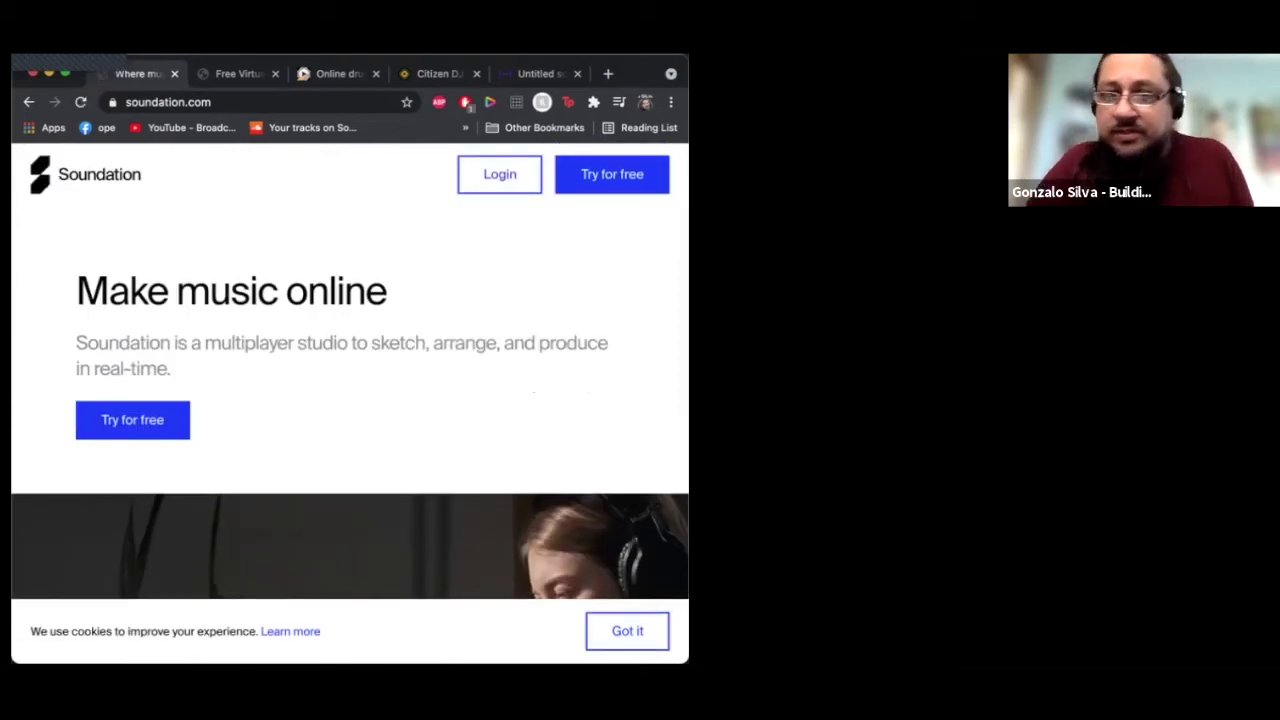
Step: Go back to the Toolbox page, open Audiotool and log in to the account
{"action": "left_click", "coordinate": [29, 102]}
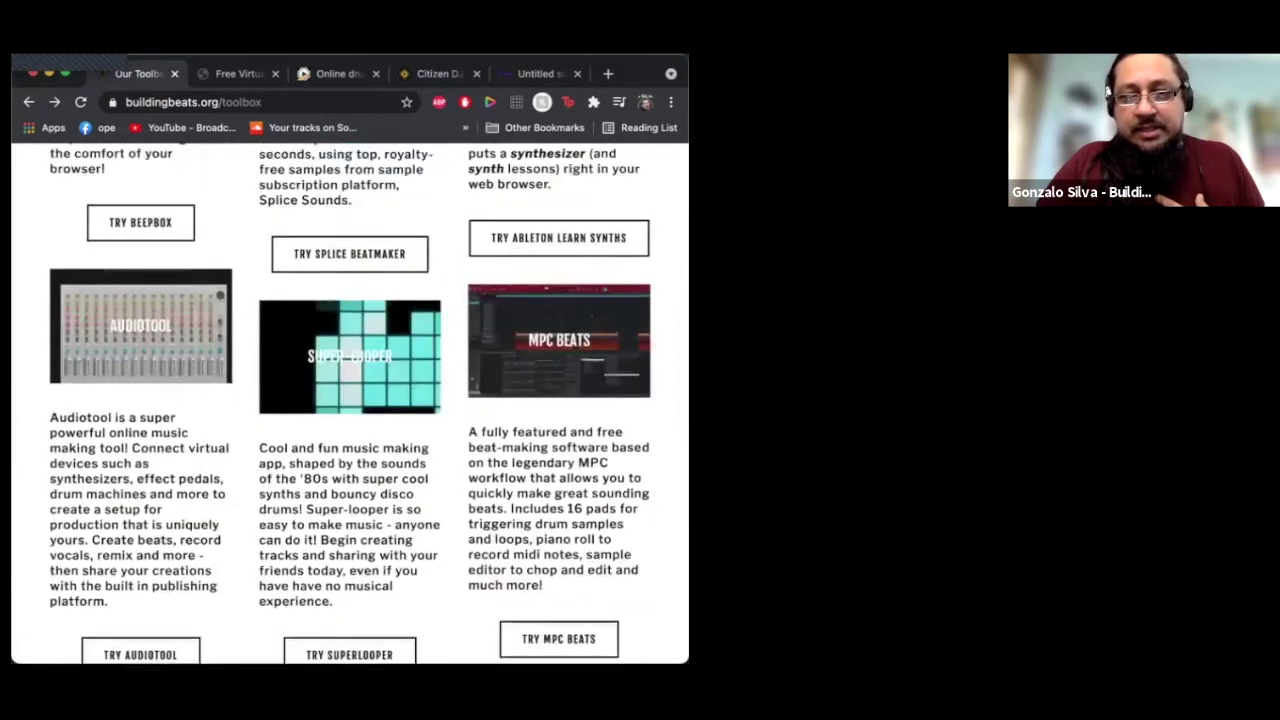
{"action": "scroll", "coordinate": [349, 402], "scroll_direction": "up", "scroll_amount": 2}
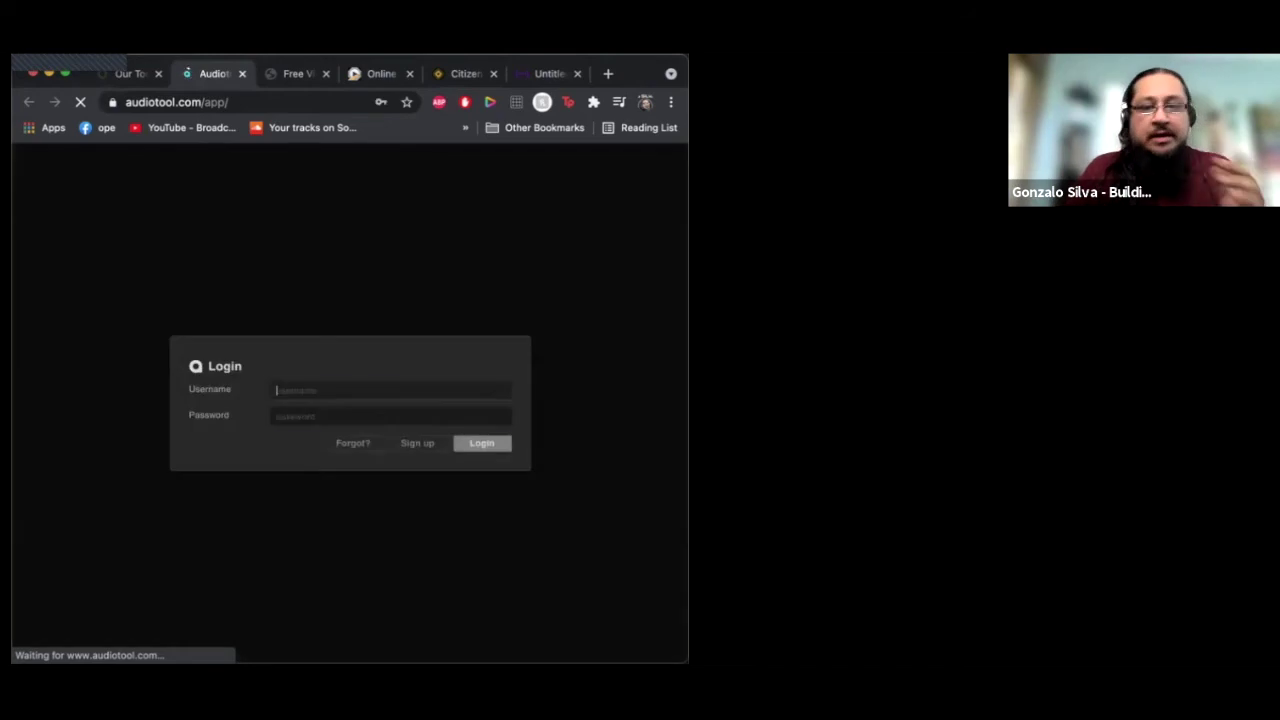
{"action": "key", "text": "Return"}
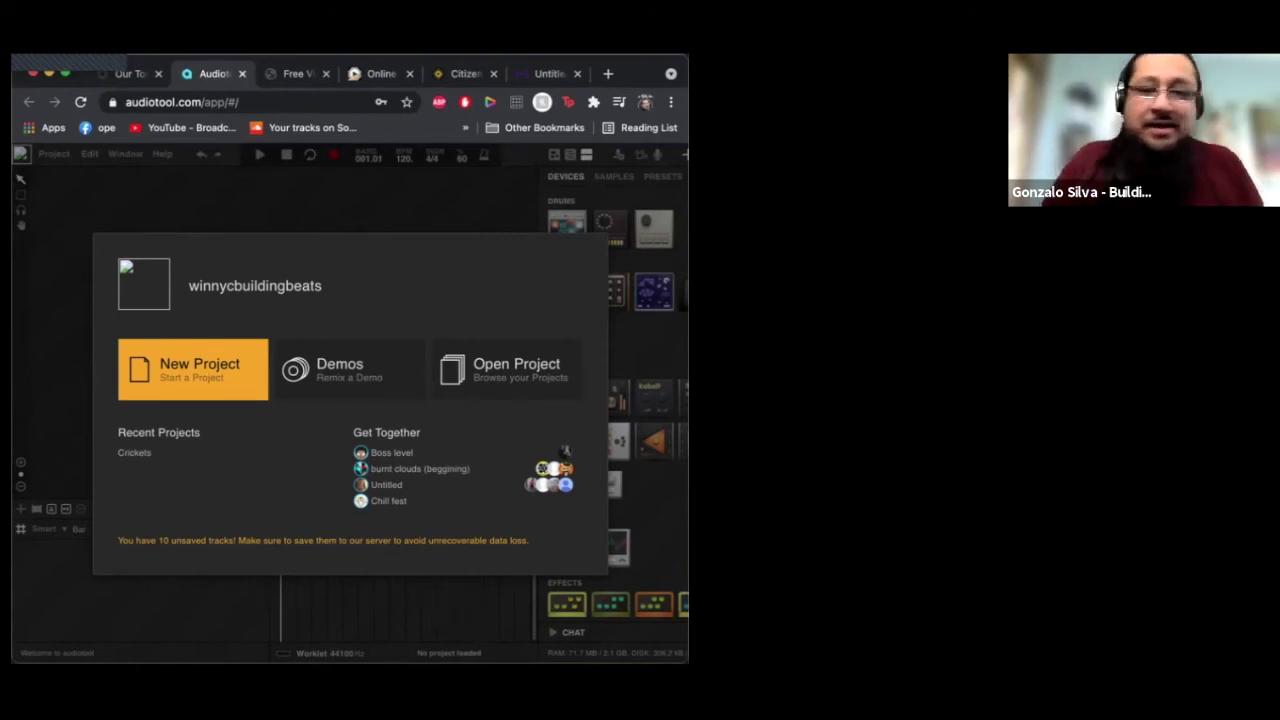
Step: Start a new Audiotool project and add a Tr808 drum machine, keeping the software keyboard and preset browser options enabled
{"action": "key", "text": "Return"}
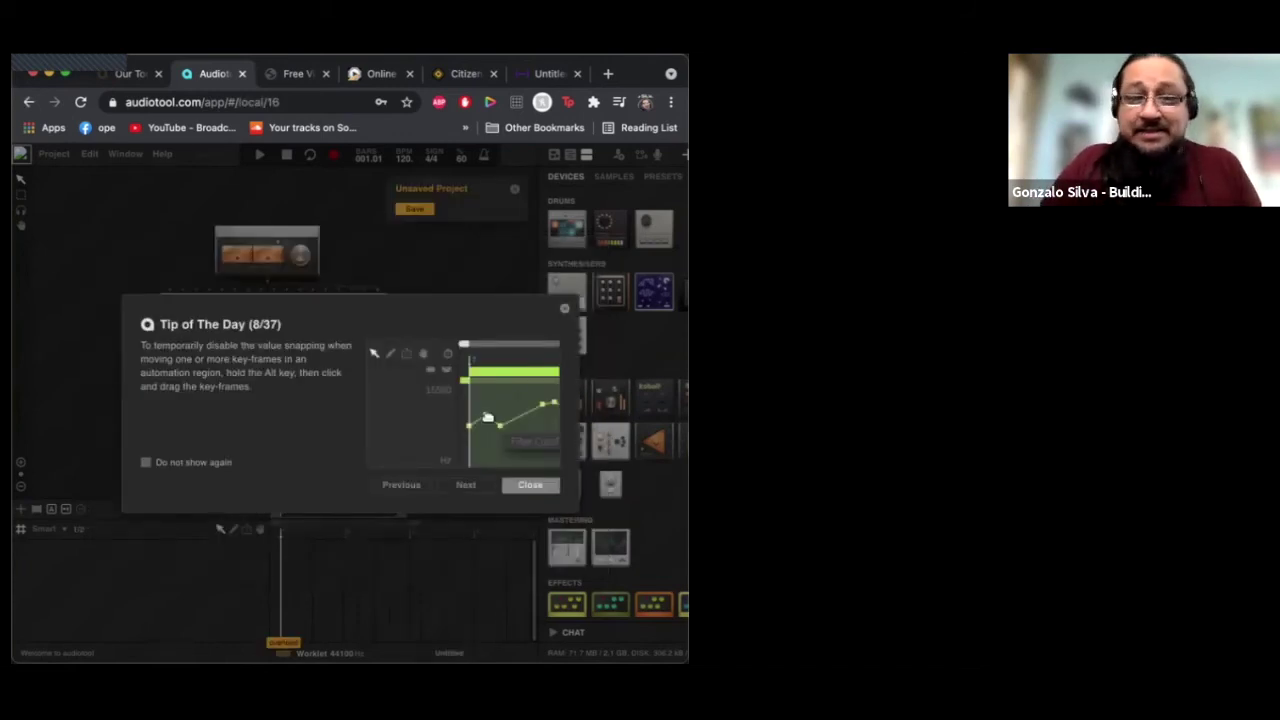
{"action": "left_click", "coordinate": [564, 308]}
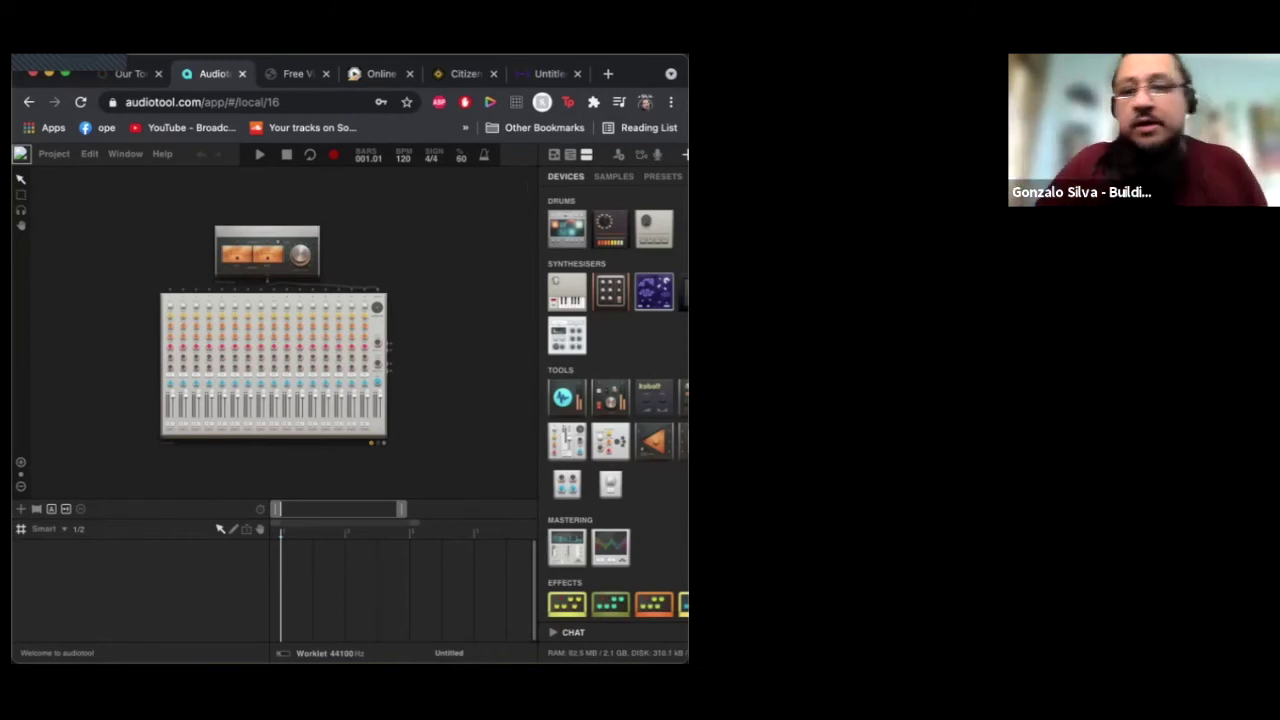
{"action": "scroll", "coordinate": [357, 406], "scroll_direction": "down", "scroll_amount": 3}
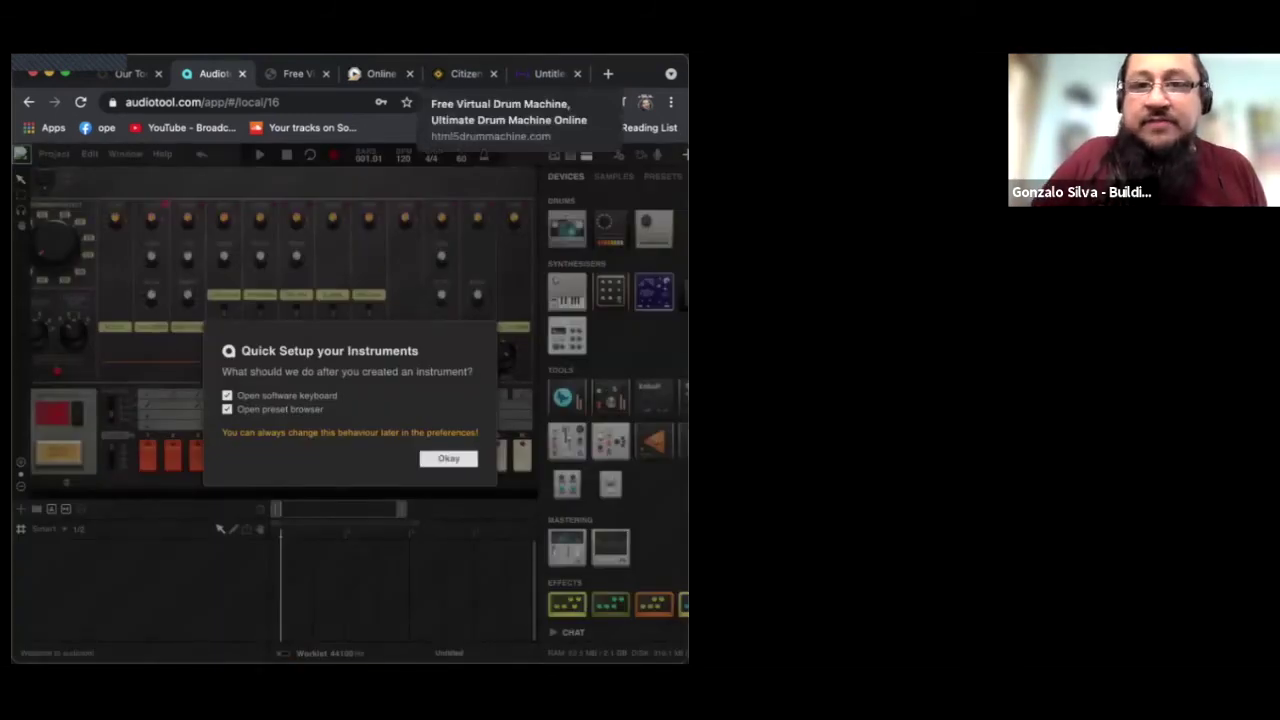
{"action": "key", "text": "Return"}
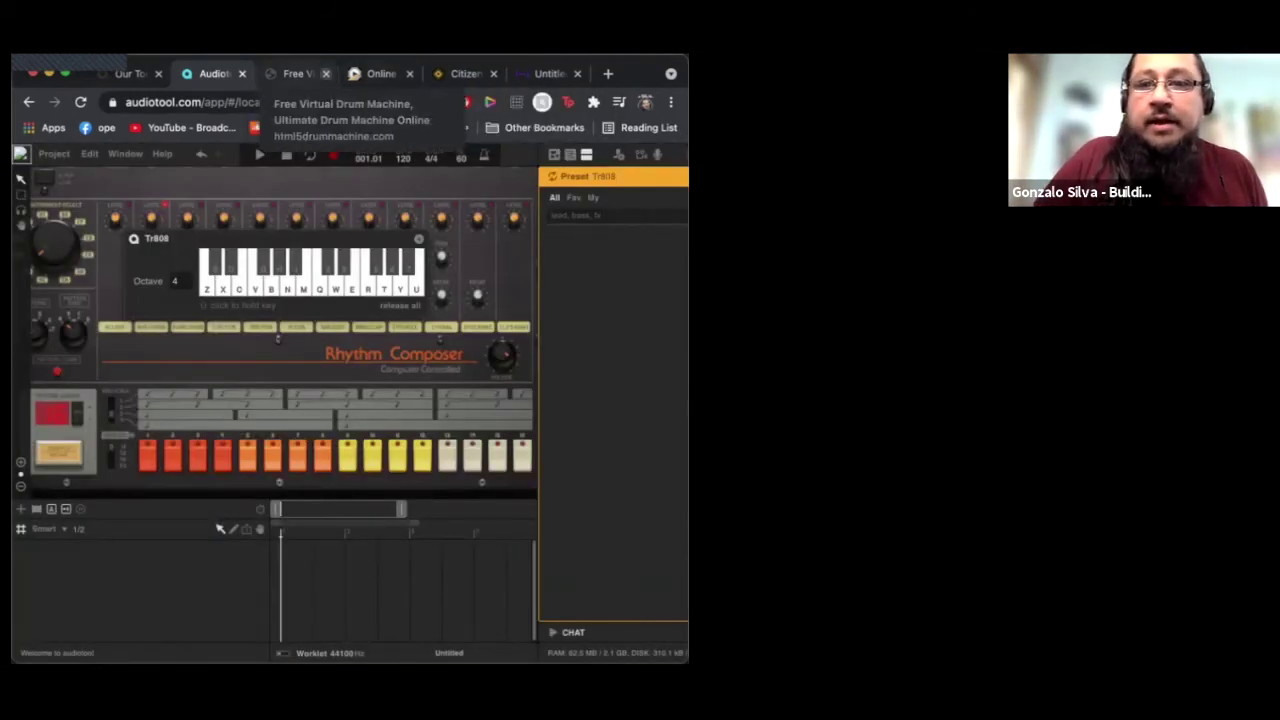
Step: Revisit Virtual Drumming, Citizen DJ and the HTML5 Drum Machine for comparison, and return to the Audiotool project
{"action": "left_click", "coordinate": [378, 73]}
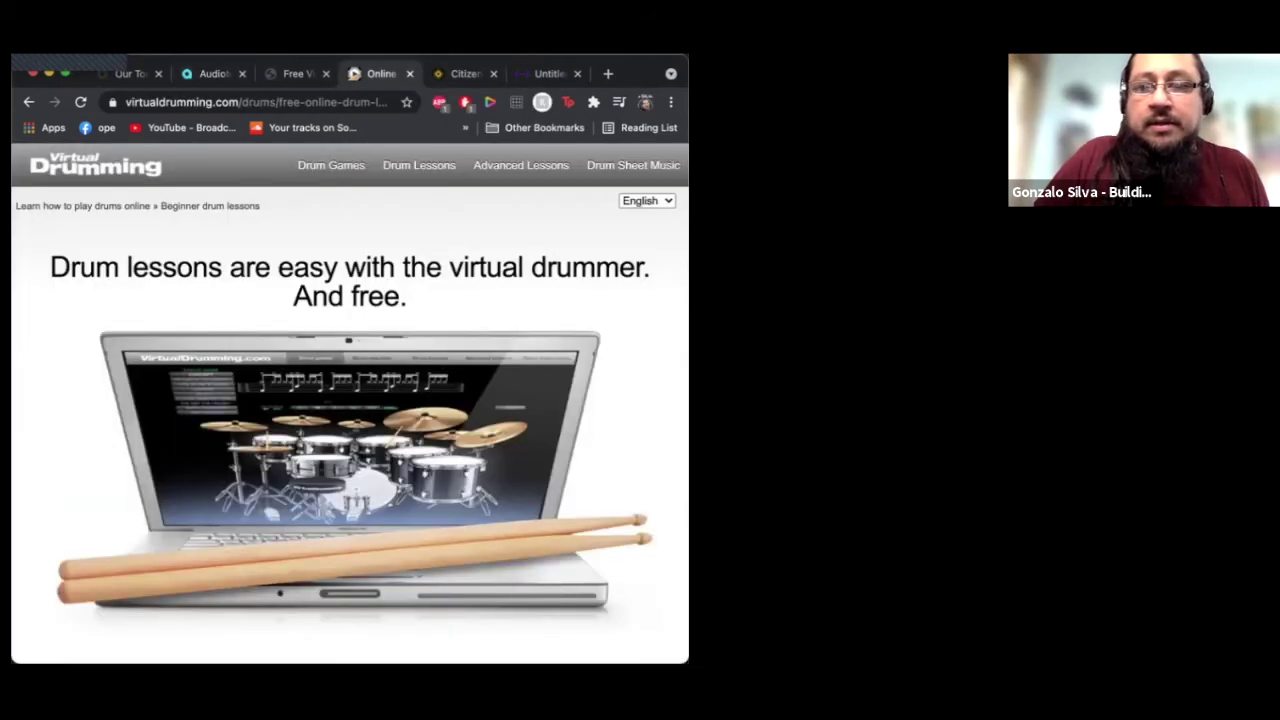
{"action": "left_click", "coordinate": [465, 73]}
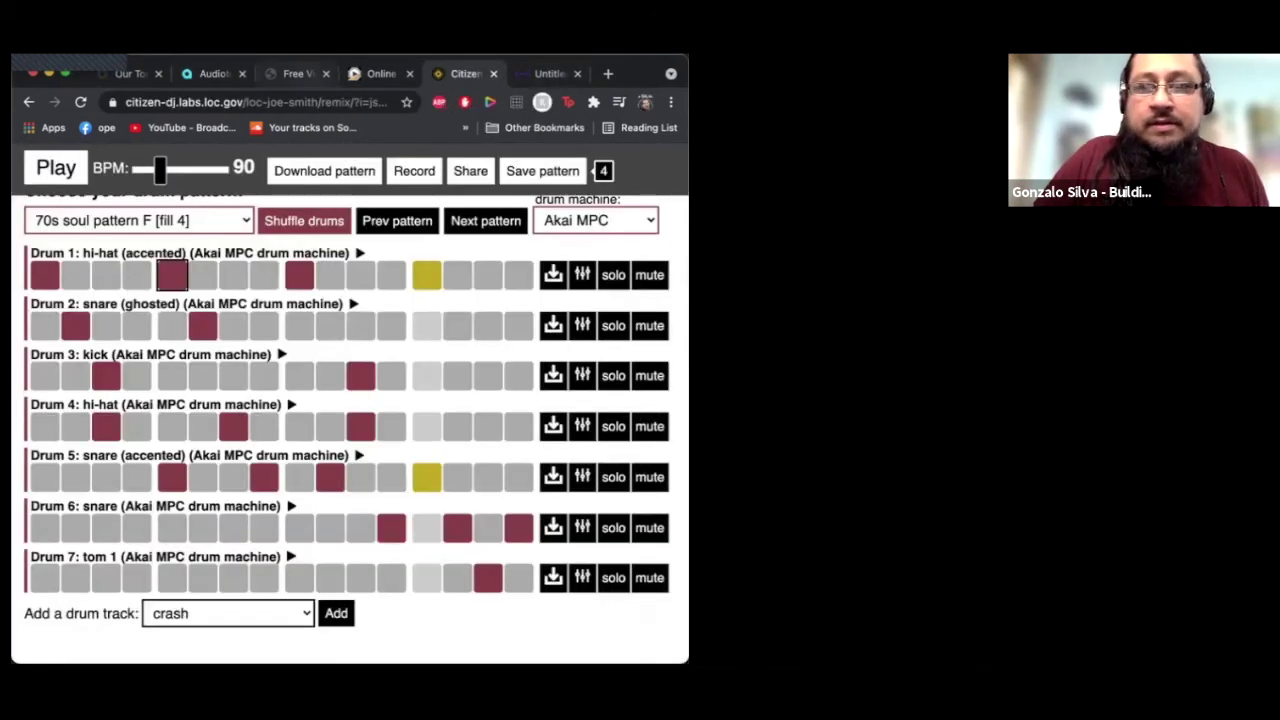
{"action": "left_click", "coordinate": [297, 73]}
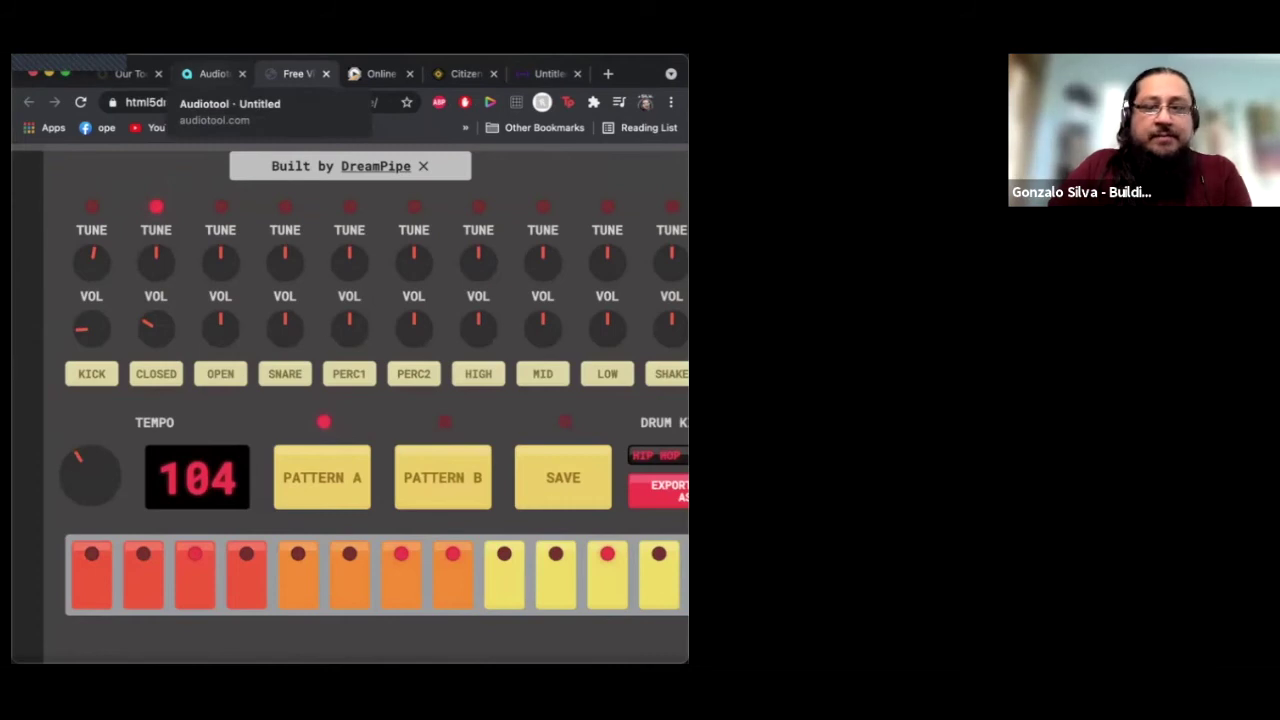
{"action": "left_click", "coordinate": [213, 73]}
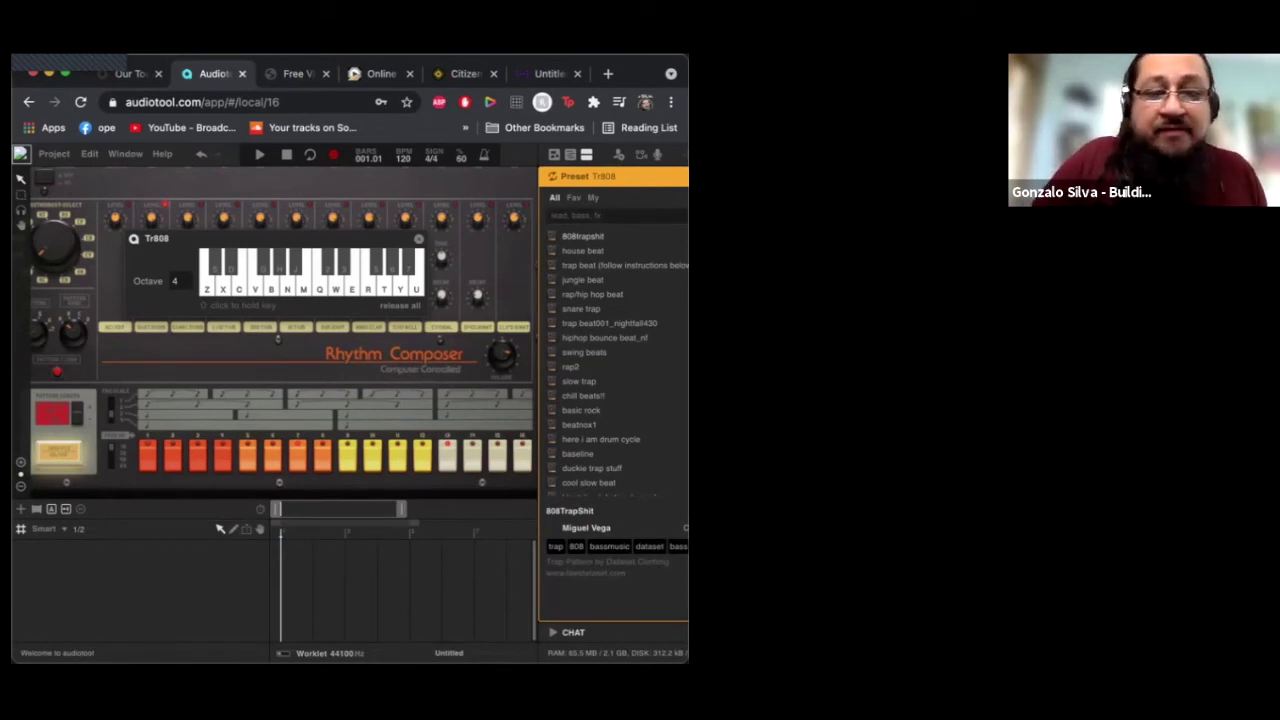
Step: Close the software keyboard and show the mixer and the Tr808 drum machine side by side on the desktop
{"action": "left_click", "coordinate": [21, 486]}
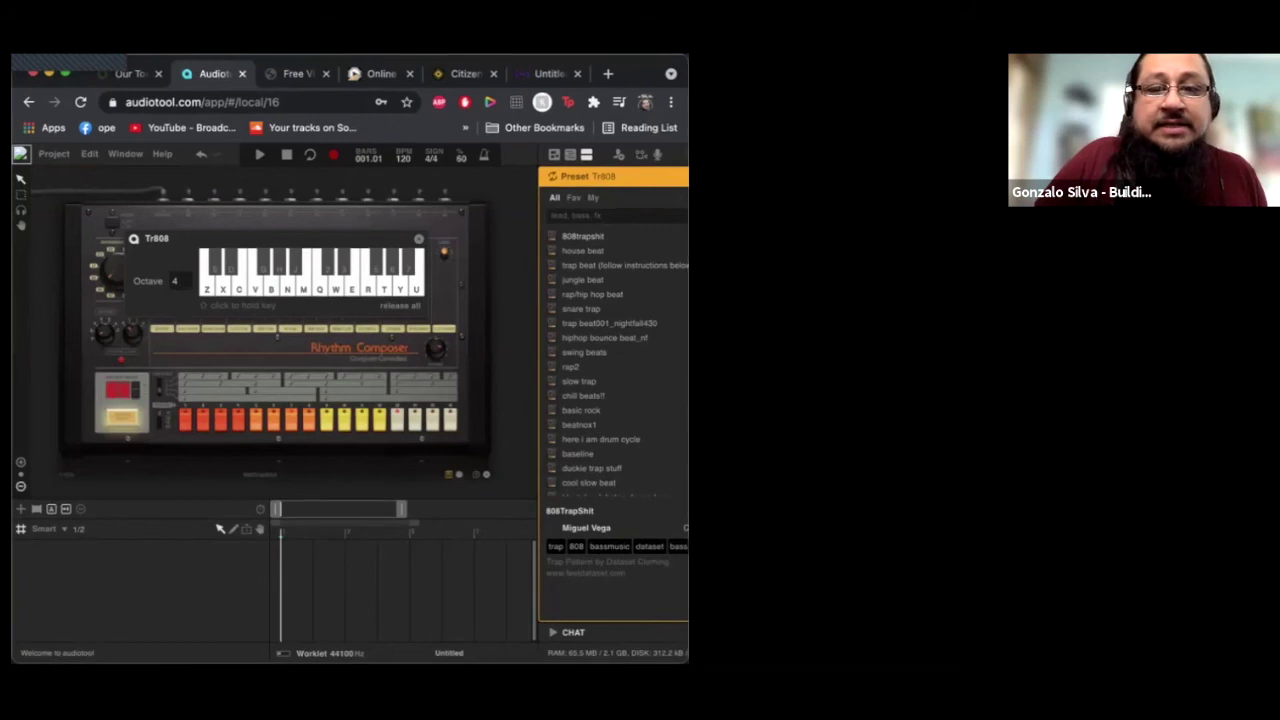
{"action": "left_click", "coordinate": [21, 486]}
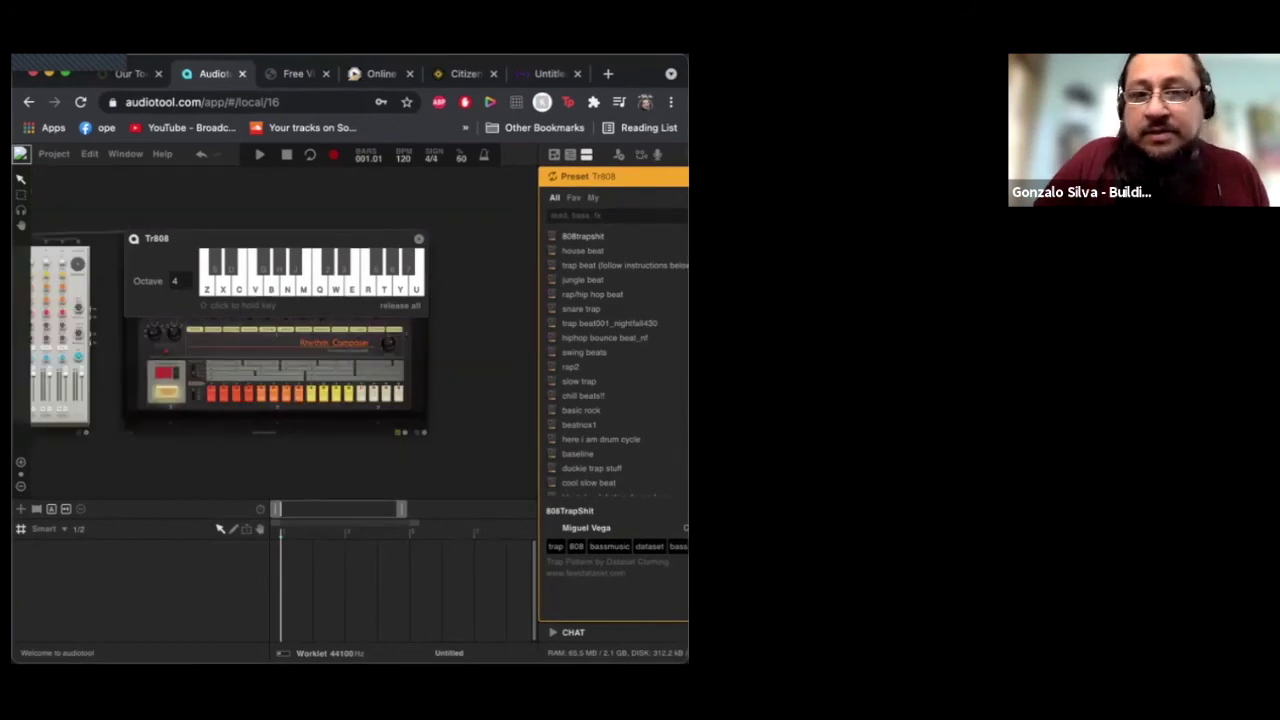
{"action": "key", "text": "Escape"}
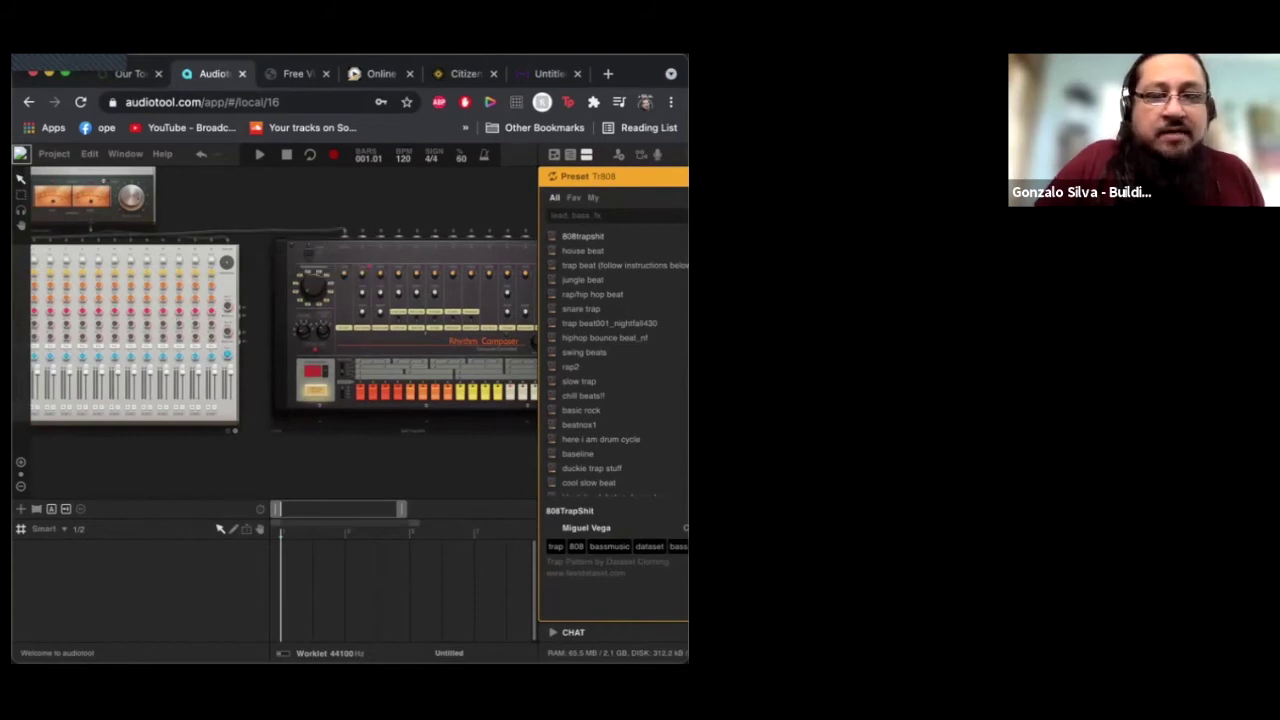
{"action": "scroll", "coordinate": [284, 332], "scroll_direction": "left", "scroll_amount": 3}
{"action": "scroll", "coordinate": [284, 332], "scroll_direction": "right", "scroll_amount": 4}
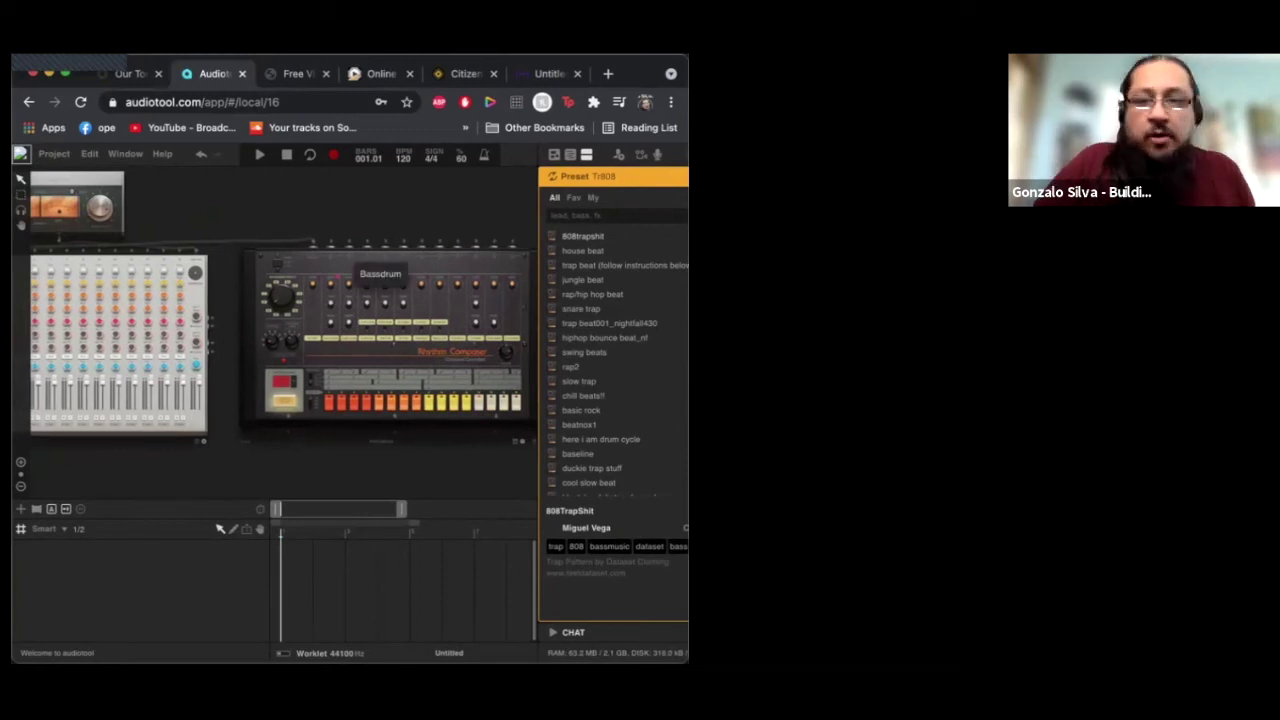
Step: Examine the Tr808 drum machine, the mixer and the master output unit up close and as a complete setup
{"action": "scroll", "coordinate": [280, 330], "scroll_direction": "up", "scroll_amount": 2}
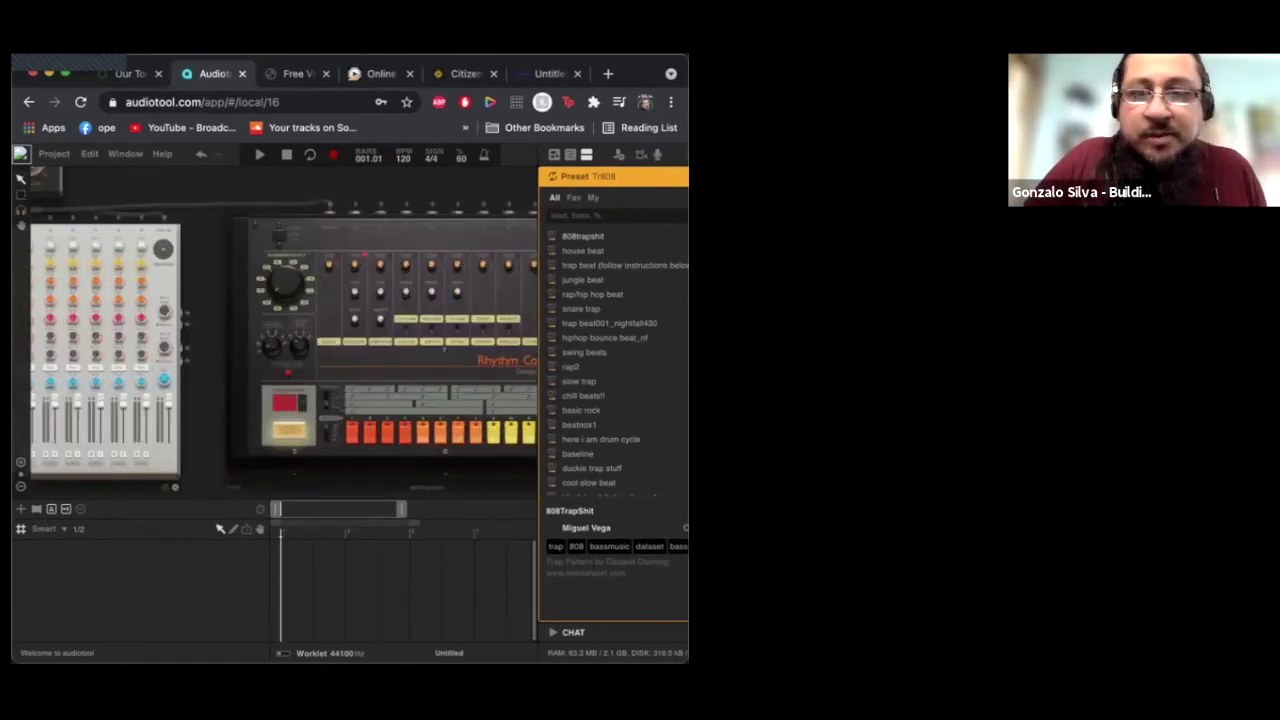
{"action": "scroll", "coordinate": [284, 332], "scroll_direction": "right", "scroll_amount": 4}
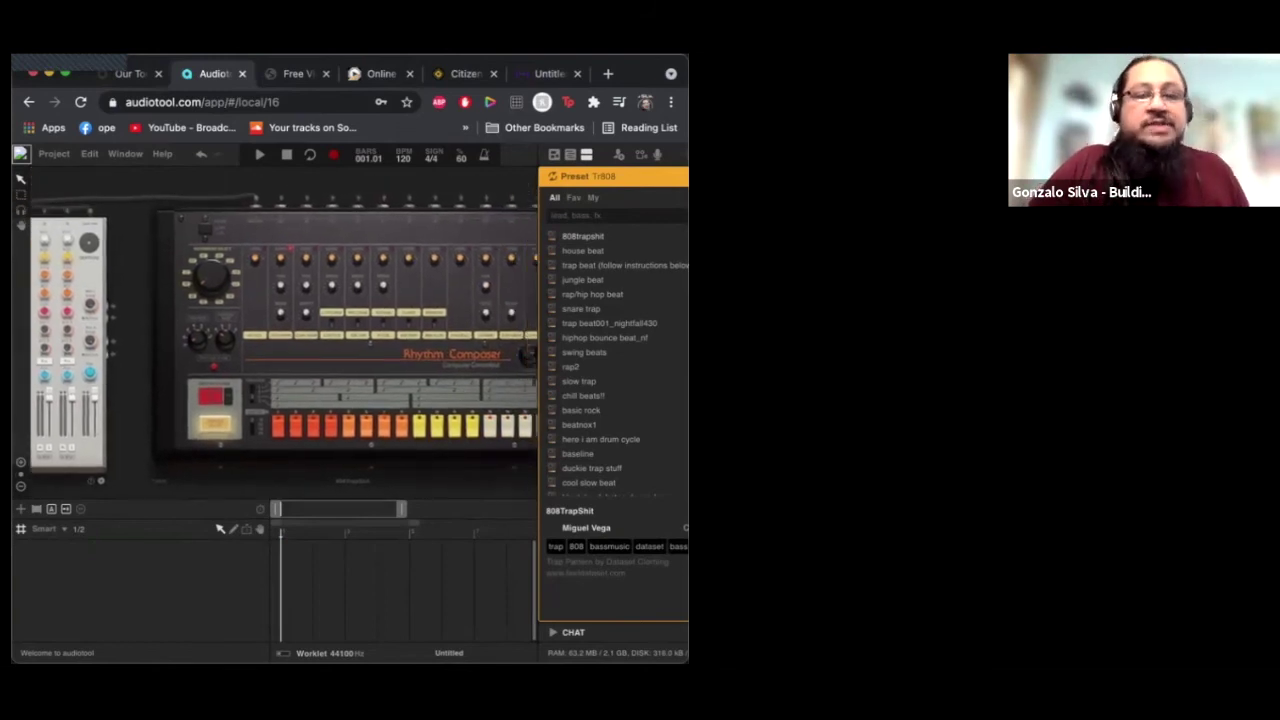
{"action": "scroll", "coordinate": [284, 332], "scroll_direction": "up", "scroll_amount": 2}
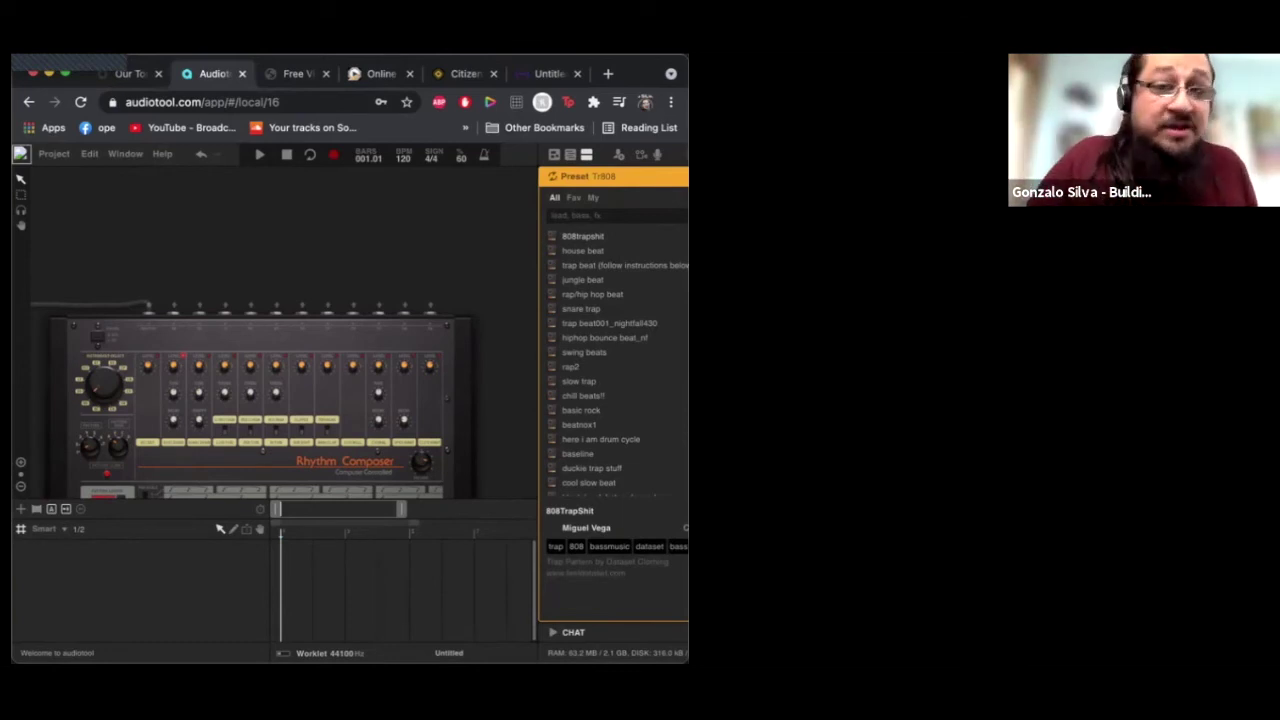
{"action": "left_click_drag", "start_coordinate": [174, 305], "coordinate": [113, 318]}
{"action": "scroll", "coordinate": [284, 332], "scroll_direction": "right", "scroll_amount": 2}
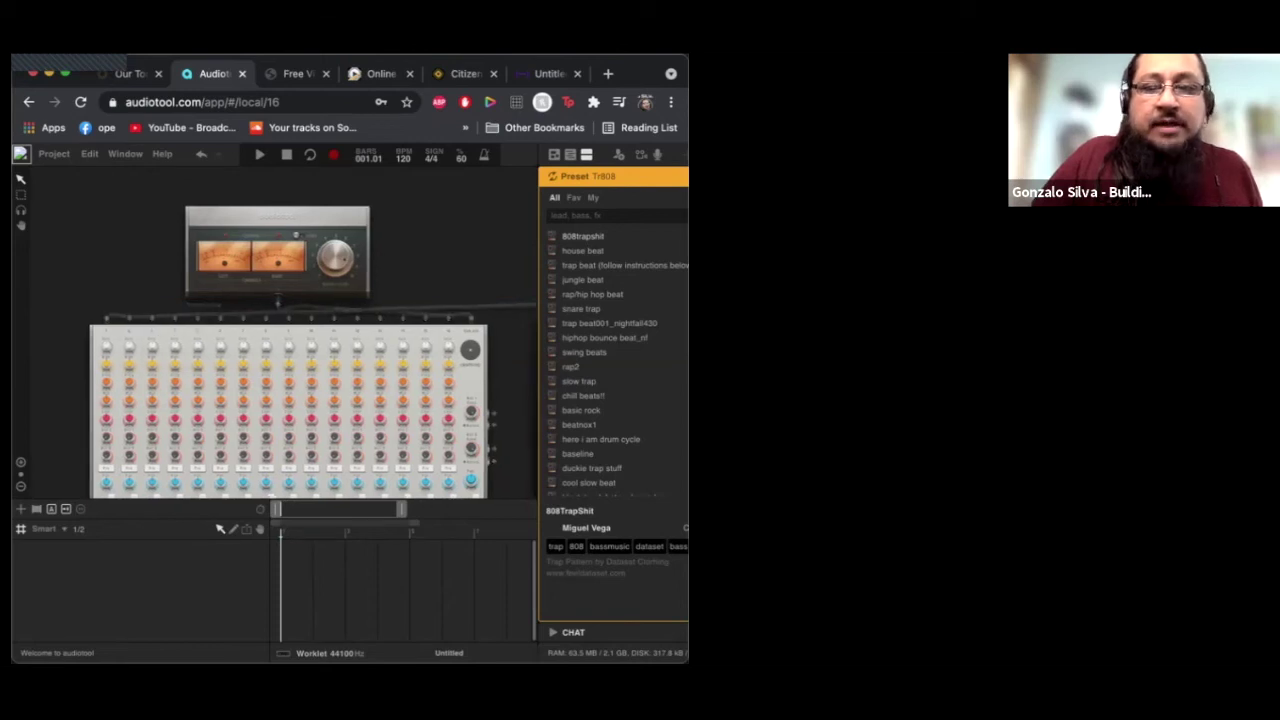
{"action": "scroll", "coordinate": [284, 332], "scroll_direction": "down", "scroll_amount": 3}
{"action": "scroll", "coordinate": [284, 332], "scroll_direction": "up", "scroll_amount": 2}
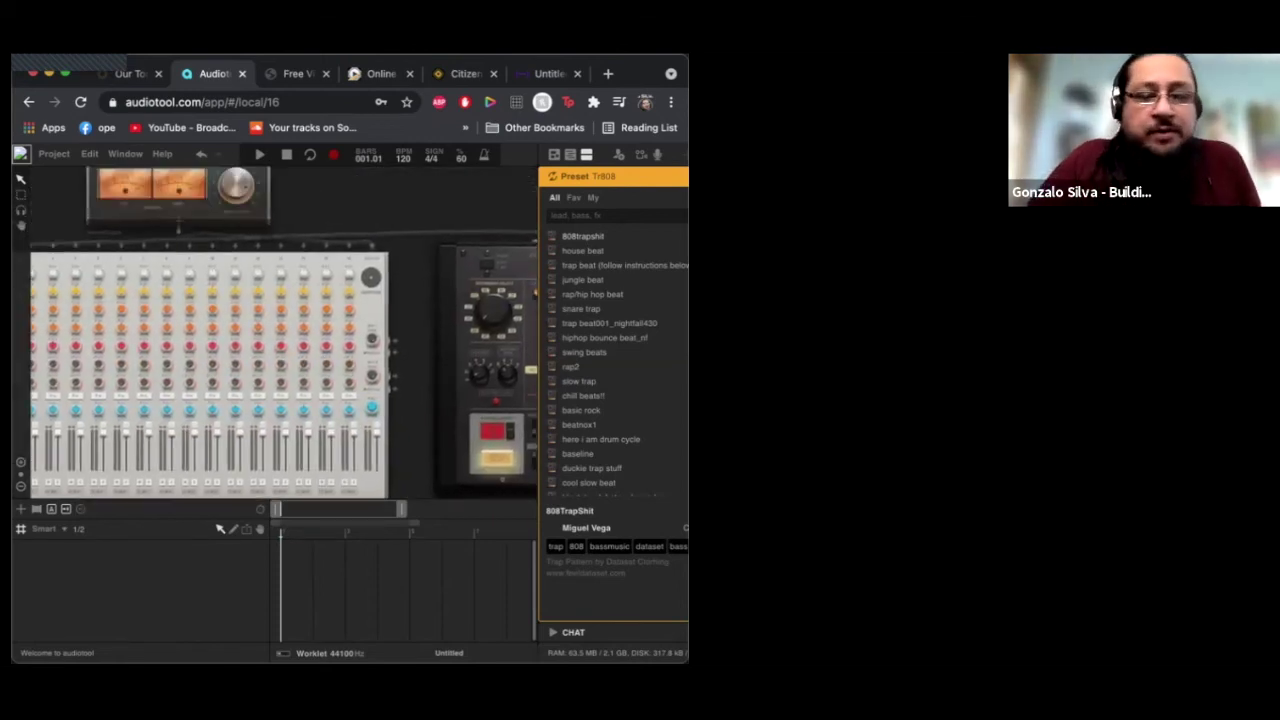
{"action": "left_click", "coordinate": [20, 486]}
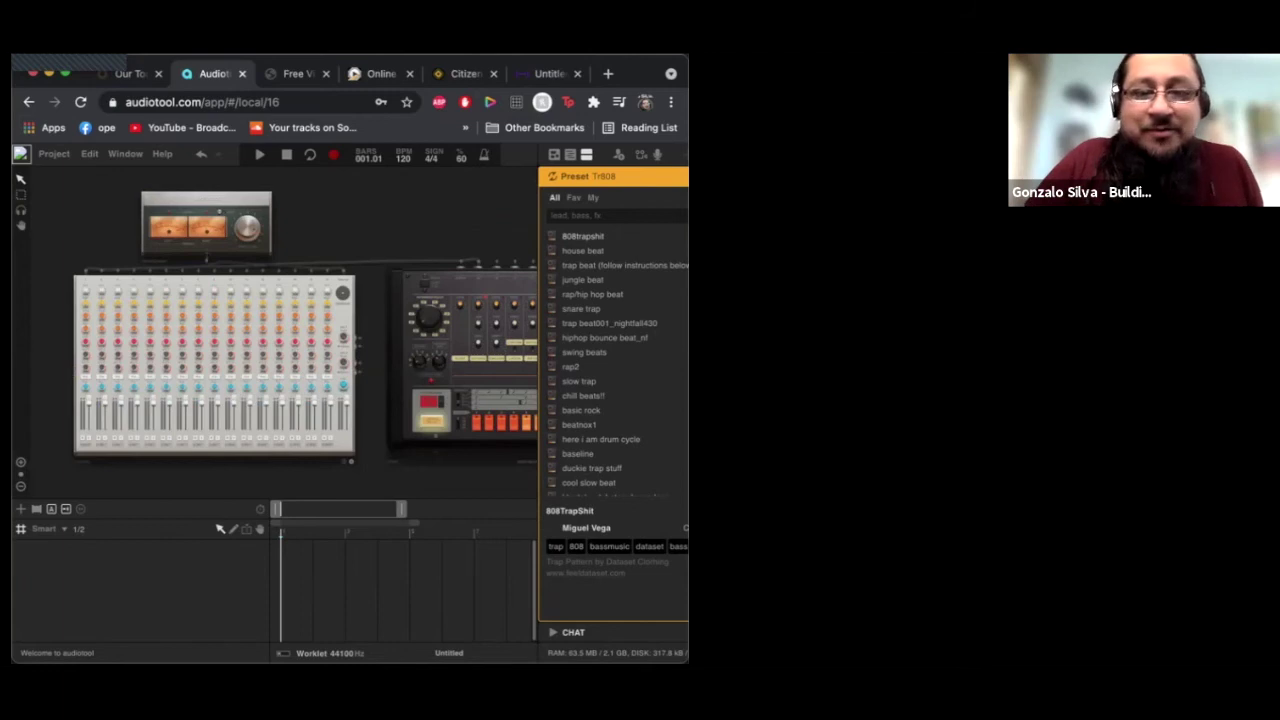
{"action": "left_click", "coordinate": [20, 486]}
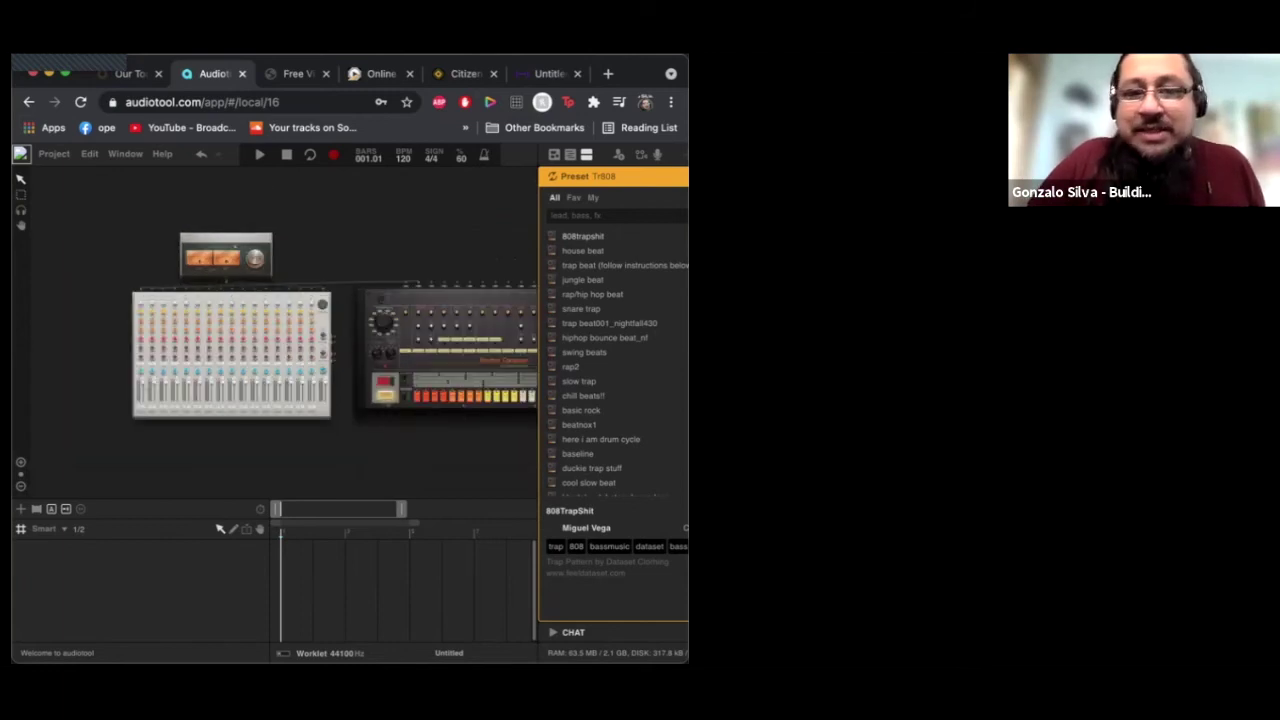
{"action": "scroll", "coordinate": [284, 332], "scroll_direction": "right", "scroll_amount": 5}
{"action": "scroll", "coordinate": [284, 332], "scroll_direction": "left", "scroll_amount": 4}
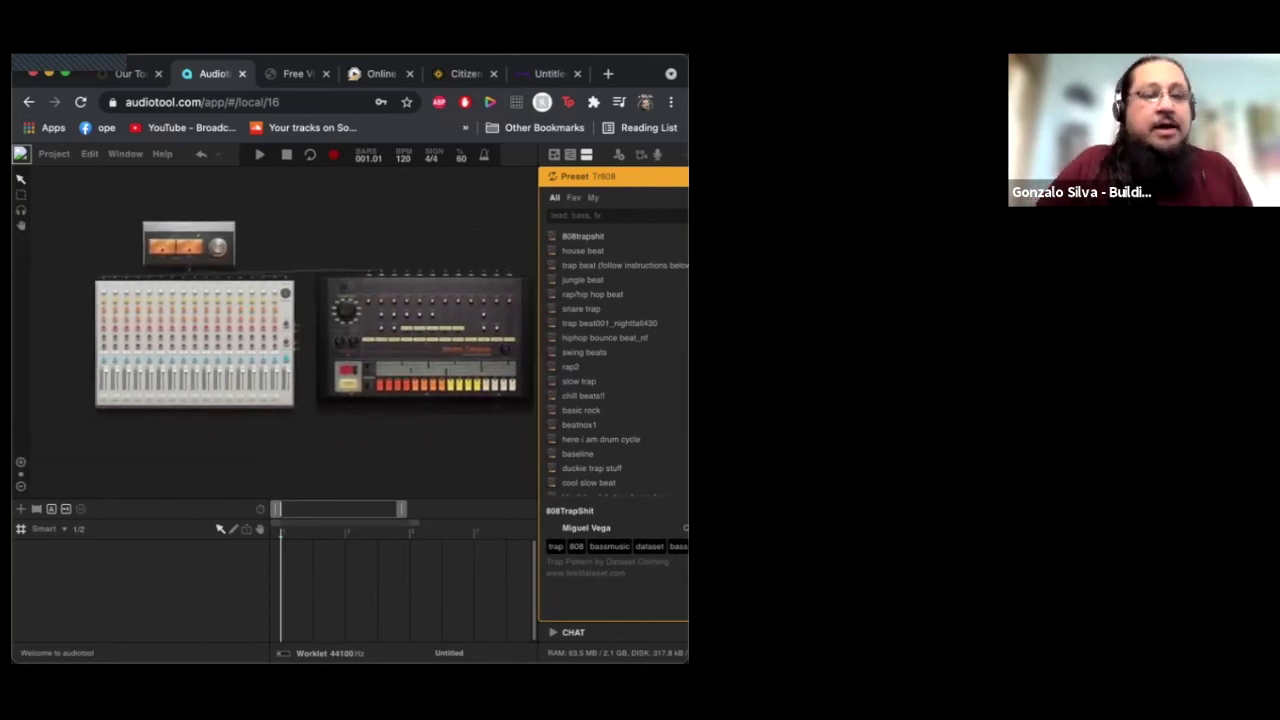
{"action": "scroll", "coordinate": [284, 332], "scroll_direction": "right", "scroll_amount": 2}
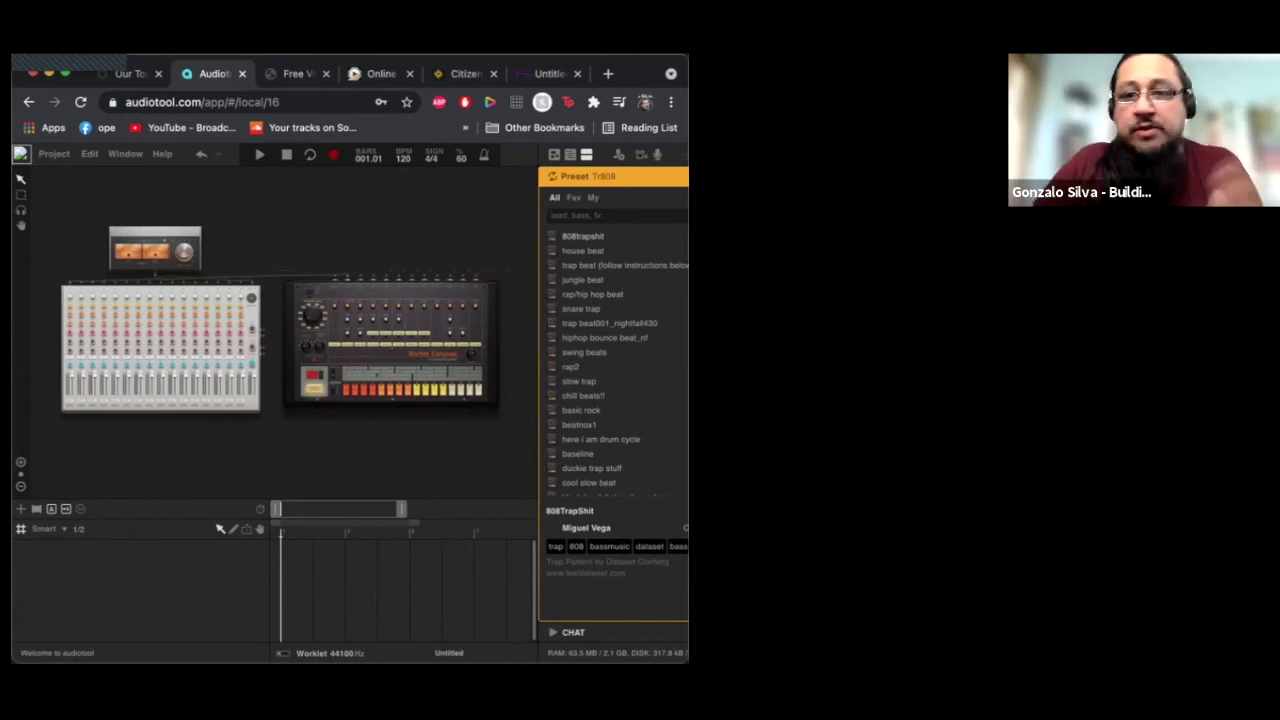
Step: Compare the desktop-only, timeline-only and split layouts, and try to invite people to the project
{"action": "left_click", "coordinate": [554, 154]}
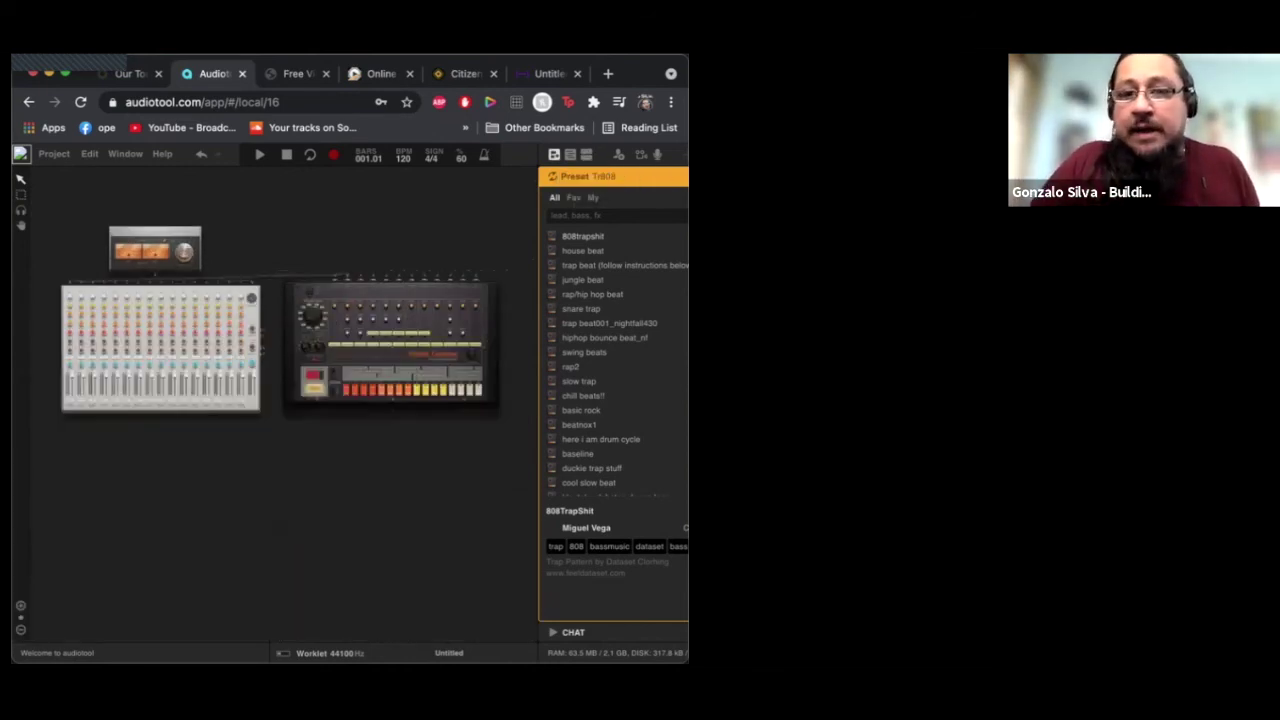
{"action": "left_click", "coordinate": [570, 154]}
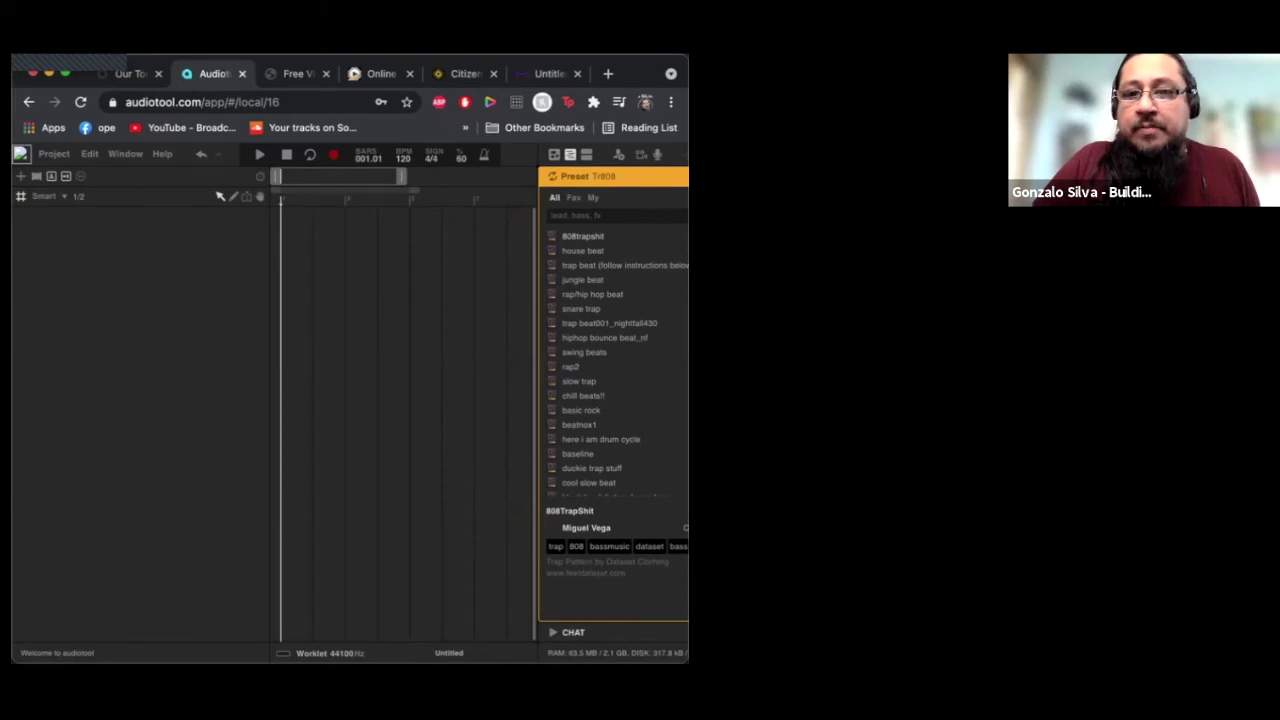
{"action": "left_click", "coordinate": [586, 154]}
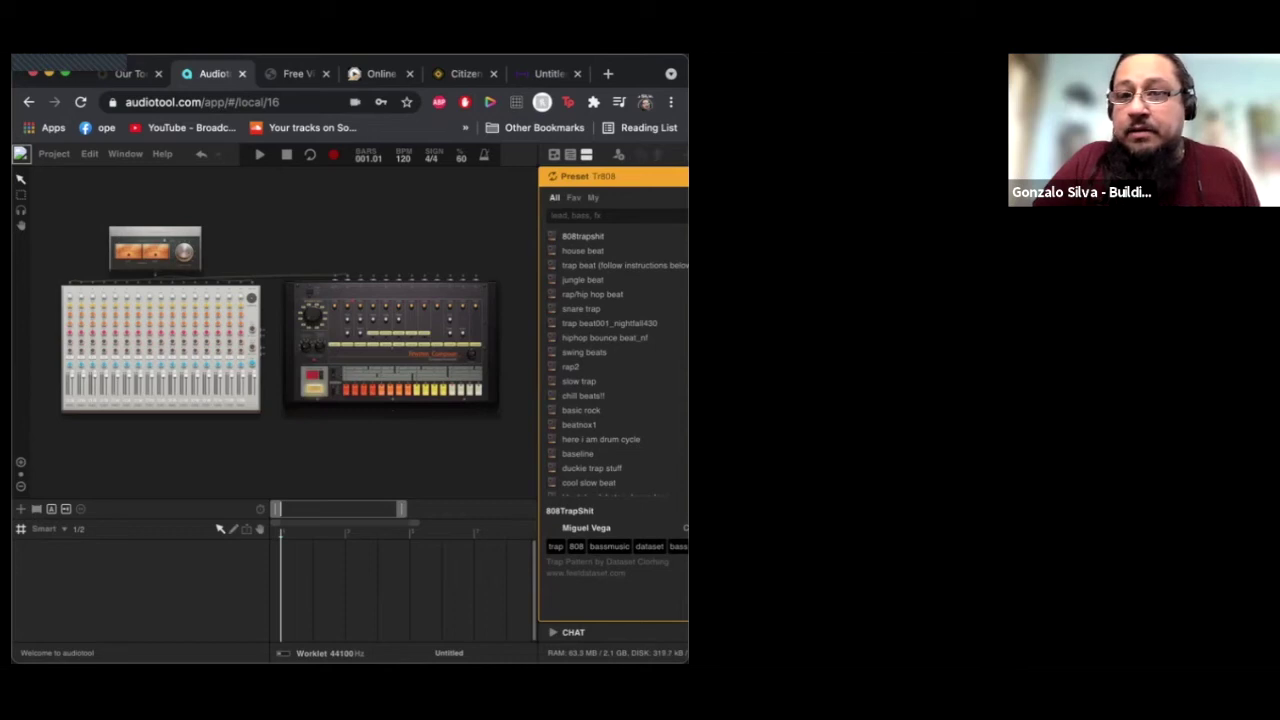
{"action": "left_click", "coordinate": [619, 154]}
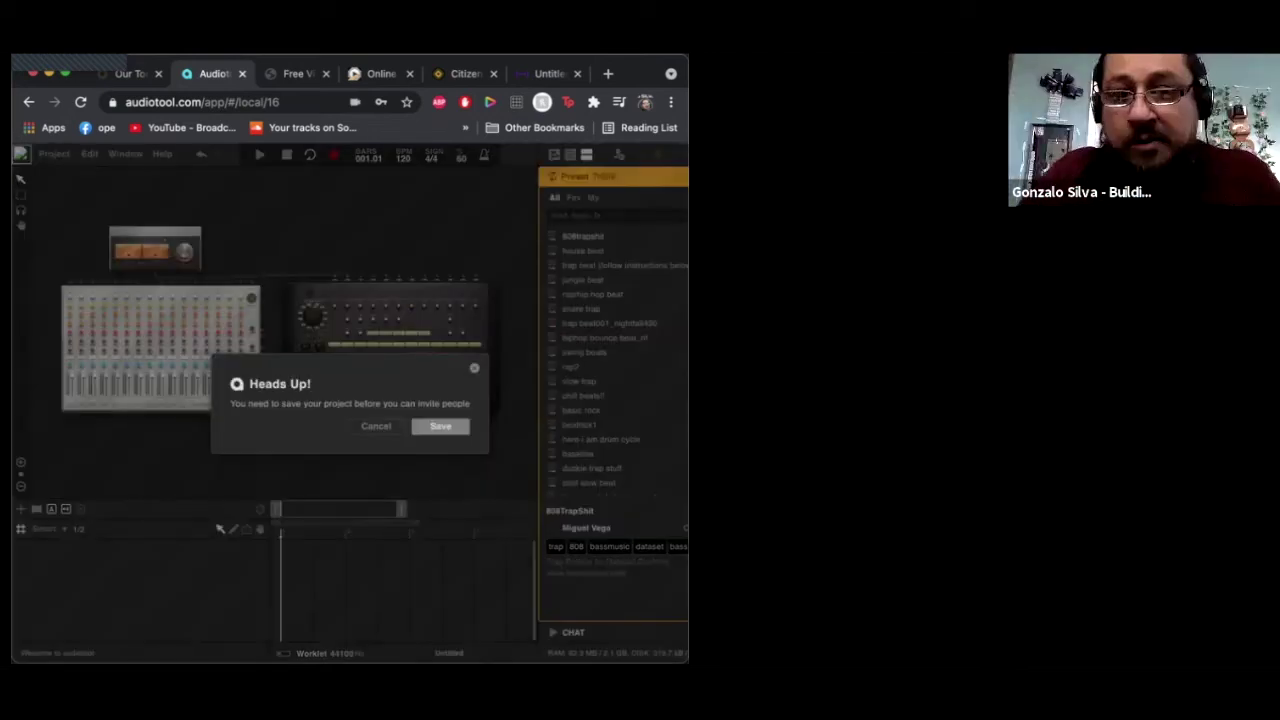
{"action": "key", "text": "Escape"}
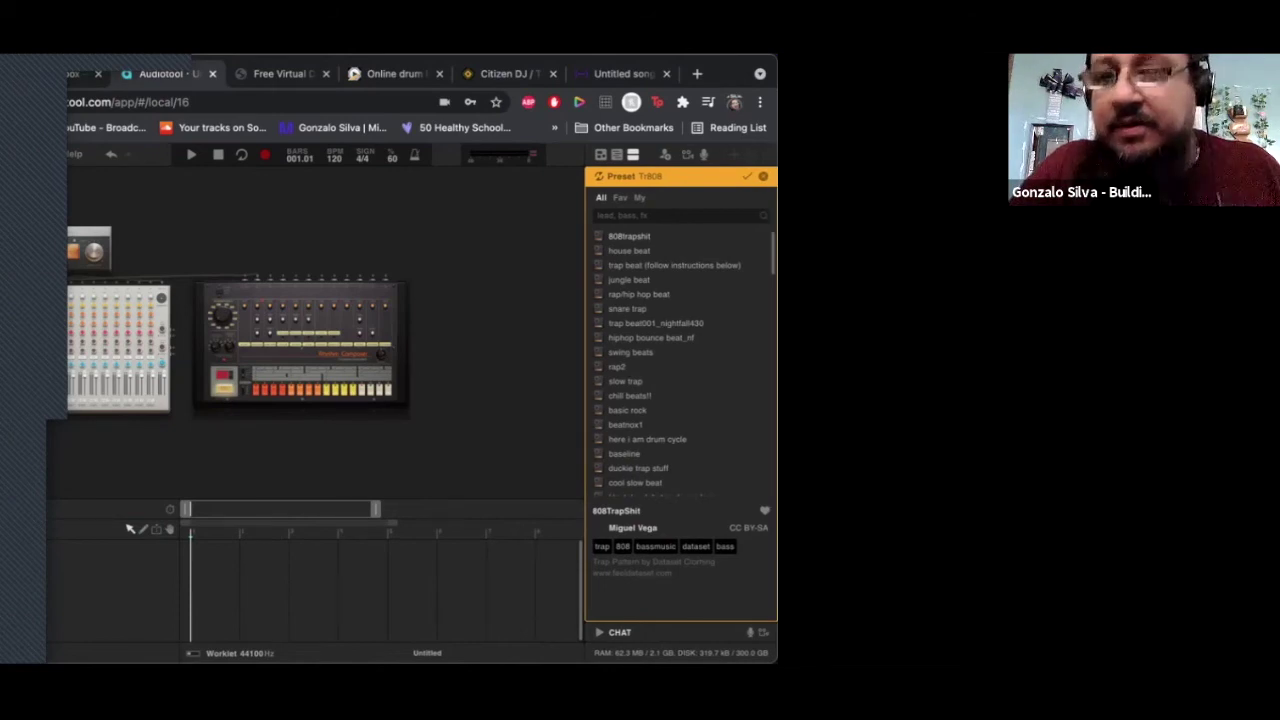
Step: Close the Tr808 preset browser and add a Chorus effect pedal beside the drum machine
{"action": "key", "text": "Escape"}
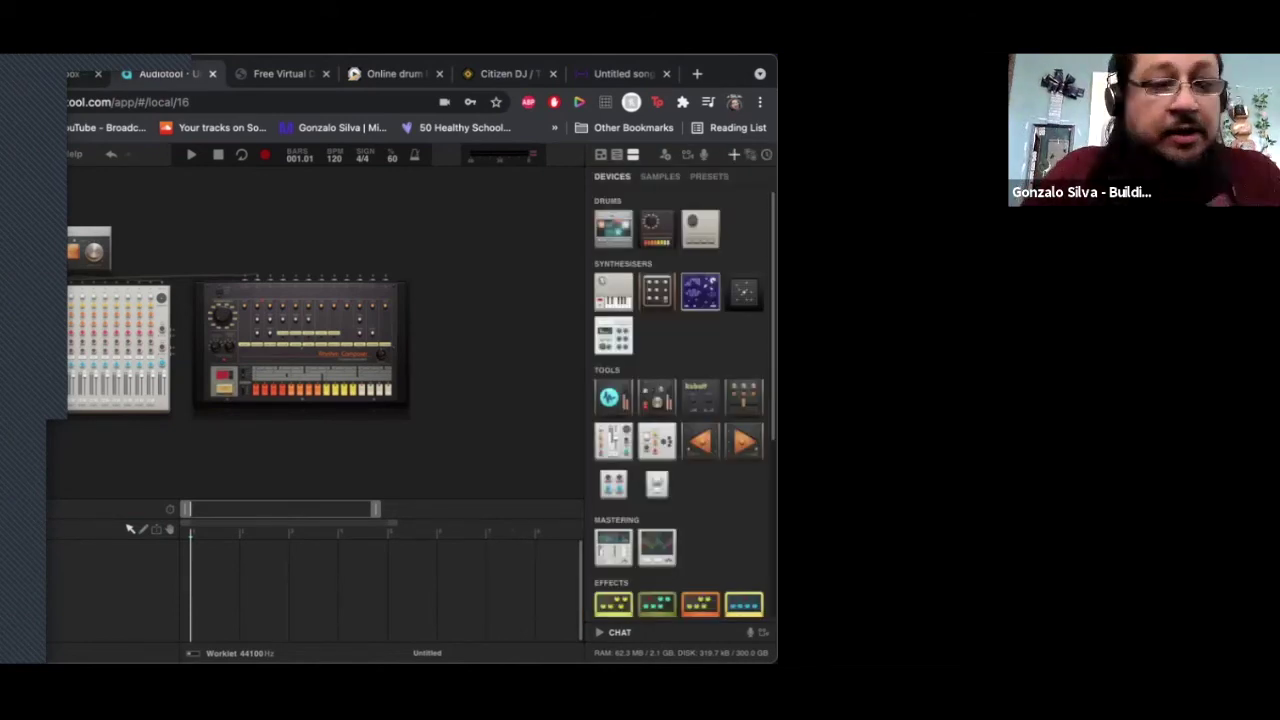
{"action": "scroll", "coordinate": [684, 404], "scroll_direction": "down", "scroll_amount": 5}
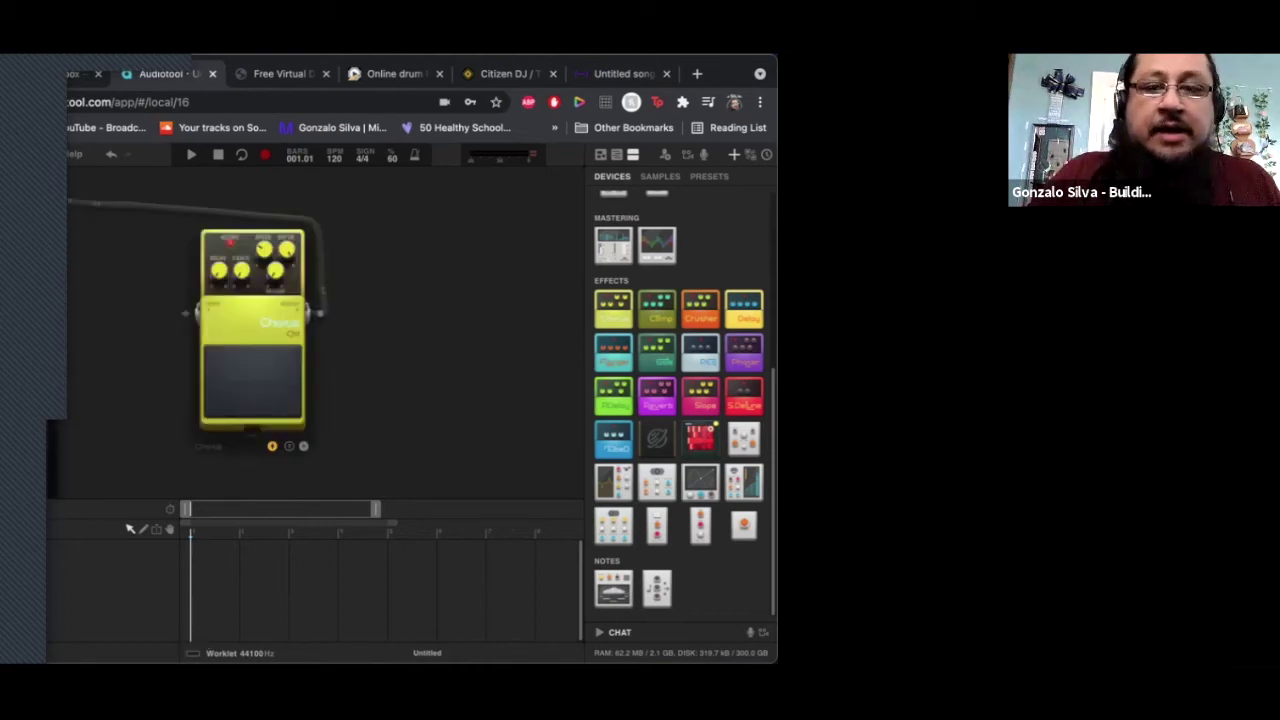
{"action": "scroll", "coordinate": [316, 332], "scroll_direction": "left", "scroll_amount": 3}
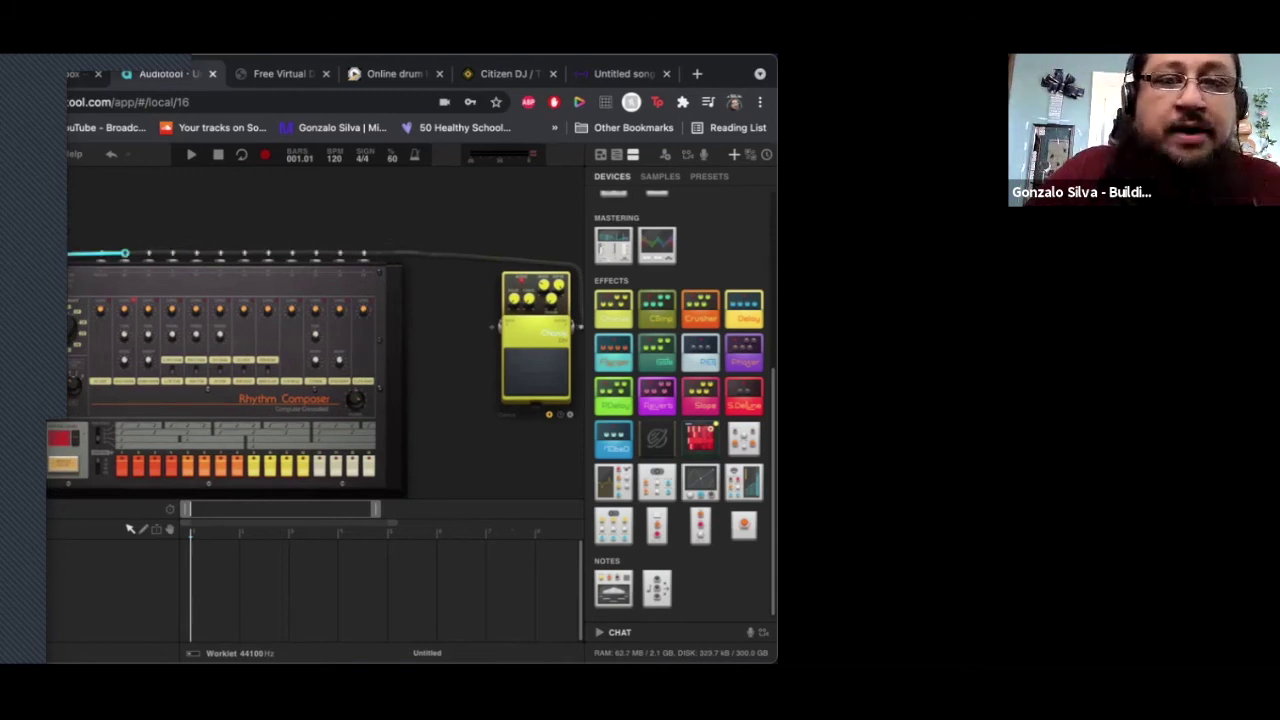
Step: Cable one of the Tr808's individual drum outputs to the input of the Chorus pedal
{"action": "left_click_drag", "start_coordinate": [149, 255], "coordinate": [491, 327]}
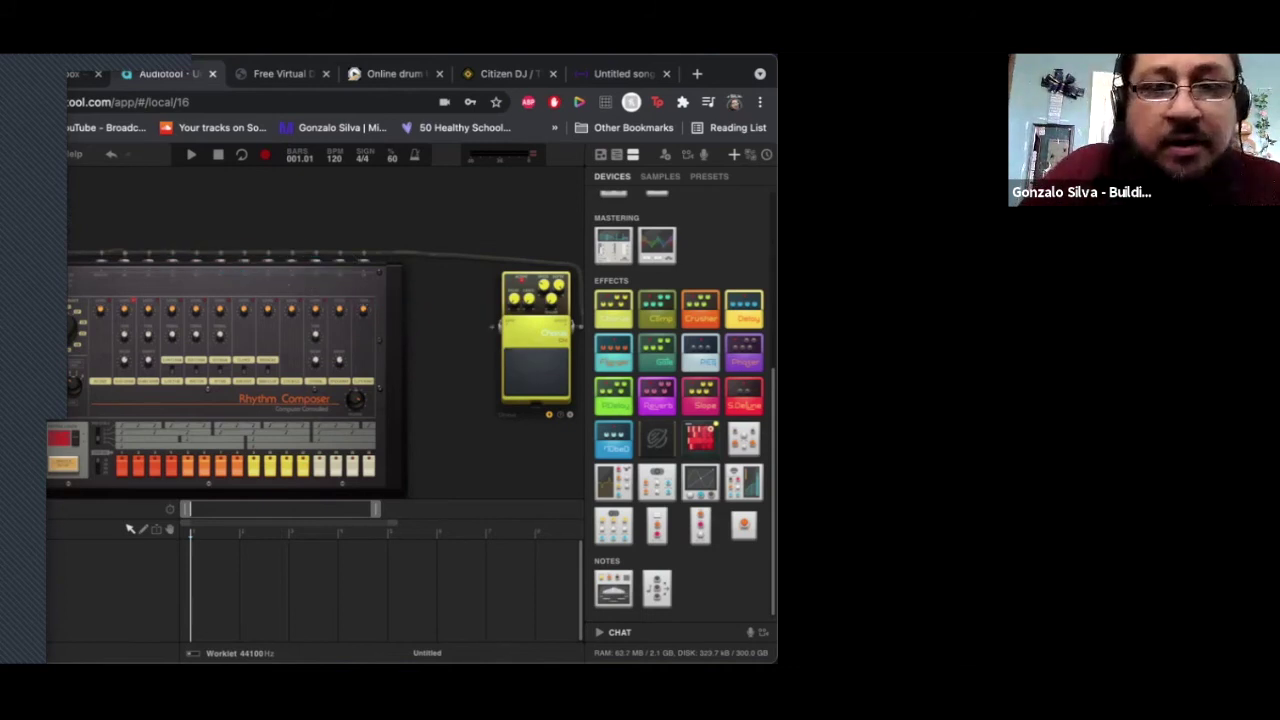
{"action": "scroll", "coordinate": [315, 355], "scroll_direction": "down", "scroll_amount": 1}
{"action": "scroll", "coordinate": [315, 355], "scroll_direction": "left", "scroll_amount": 3}
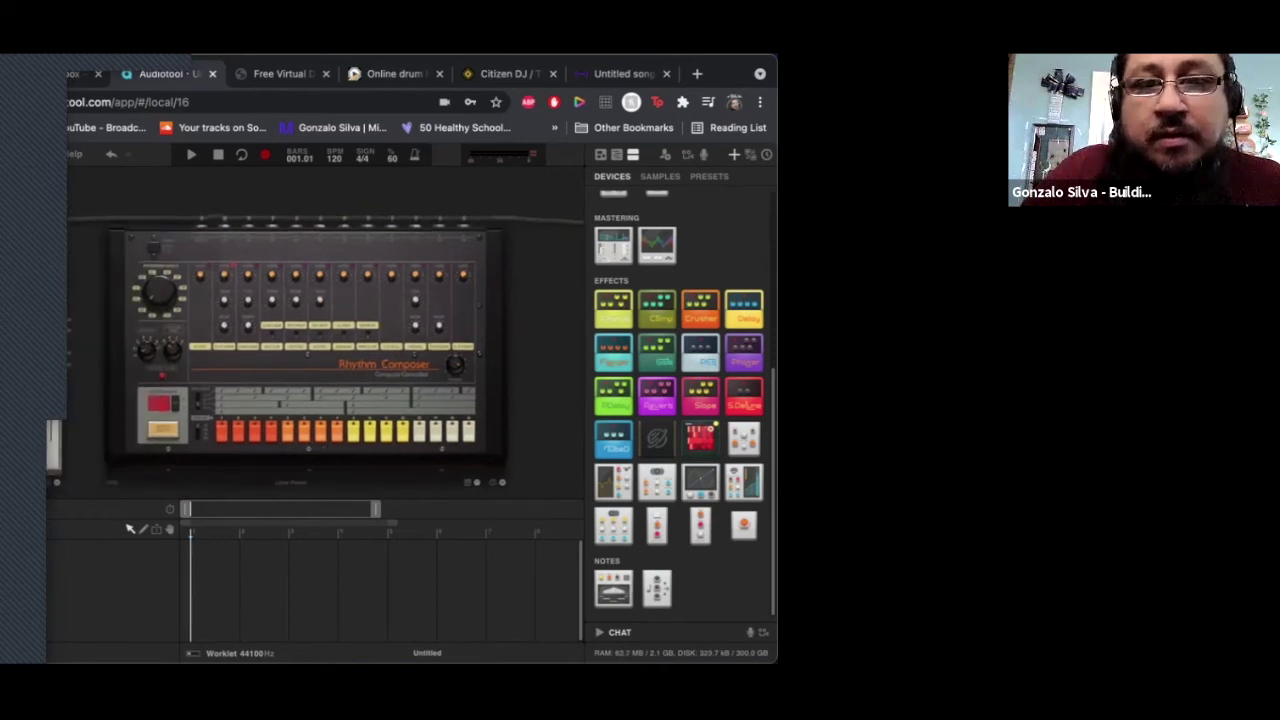
{"action": "left_click_drag", "start_coordinate": [250, 217], "coordinate": [515, 291]}
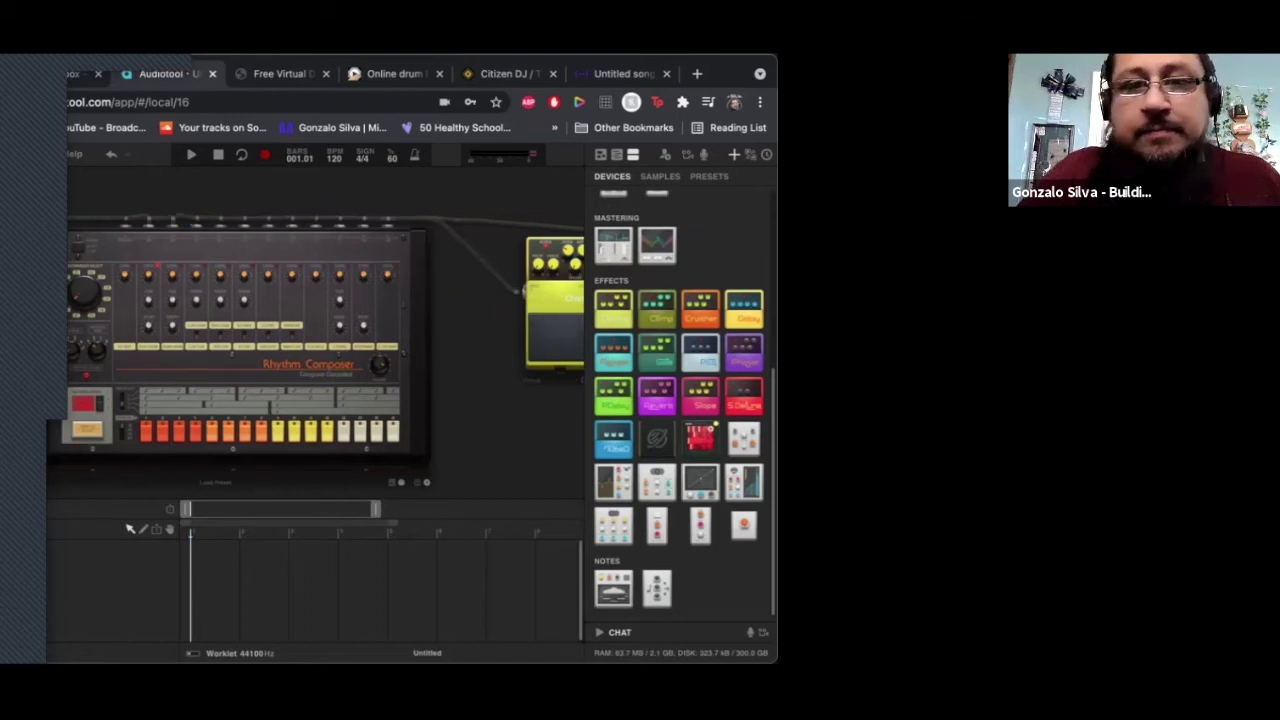
Step: Toggle the Chorus pedal between inactive and active, leaving it active
{"action": "scroll", "coordinate": [315, 330], "scroll_direction": "right", "scroll_amount": 3}
{"action": "left_click", "coordinate": [359, 322]}
{"action": "left_click", "coordinate": [359, 322]}
{"action": "left_click", "coordinate": [359, 322]}
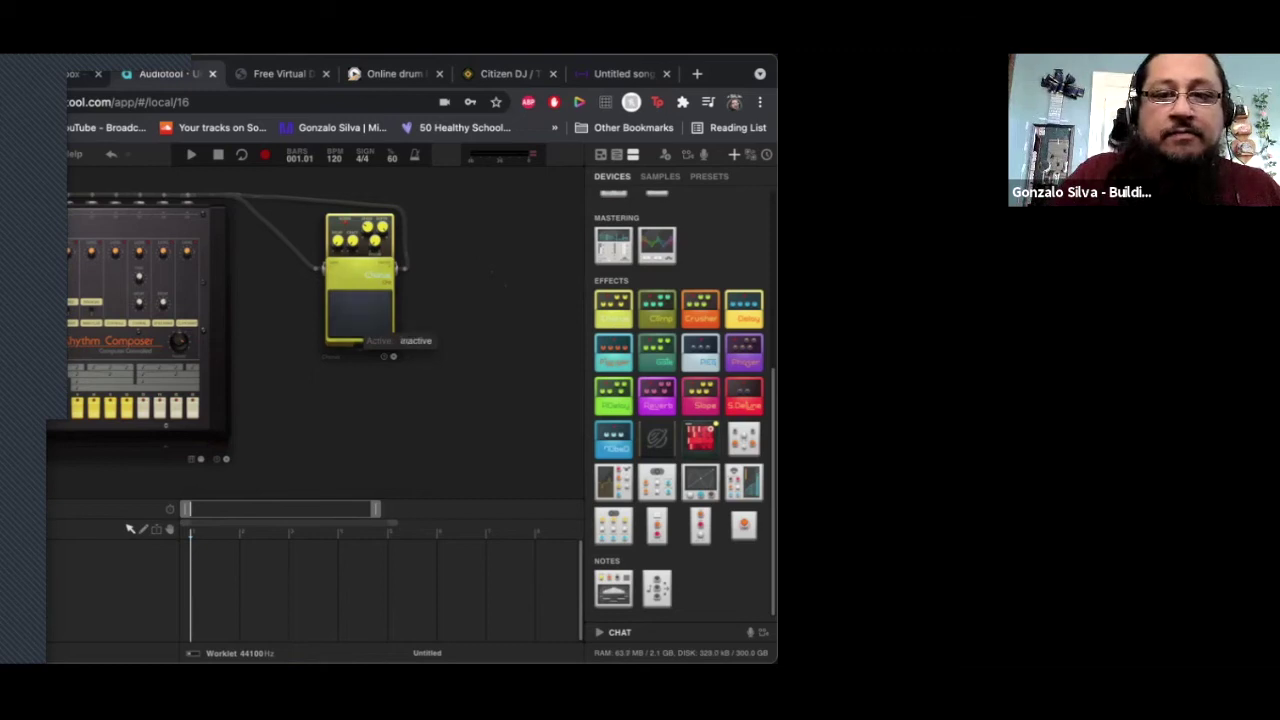
{"action": "left_click", "coordinate": [359, 322]}
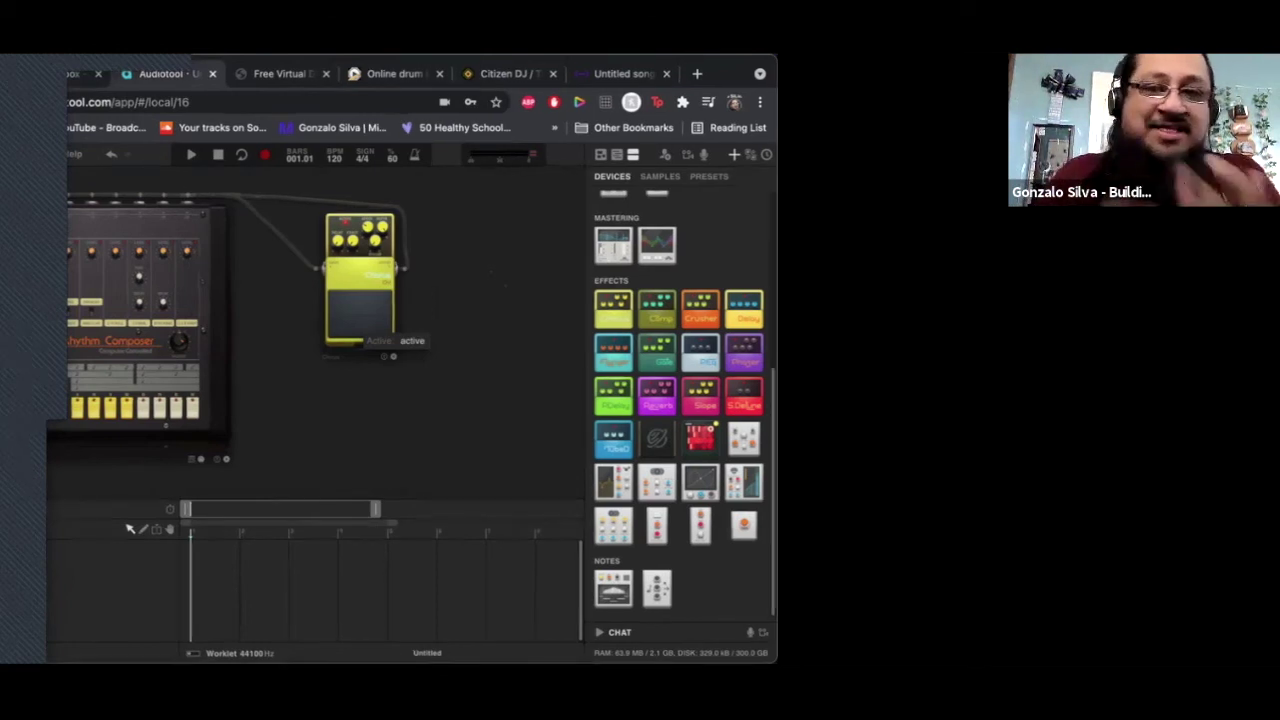
{"action": "scroll", "coordinate": [315, 320], "scroll_direction": "left", "scroll_amount": 5}
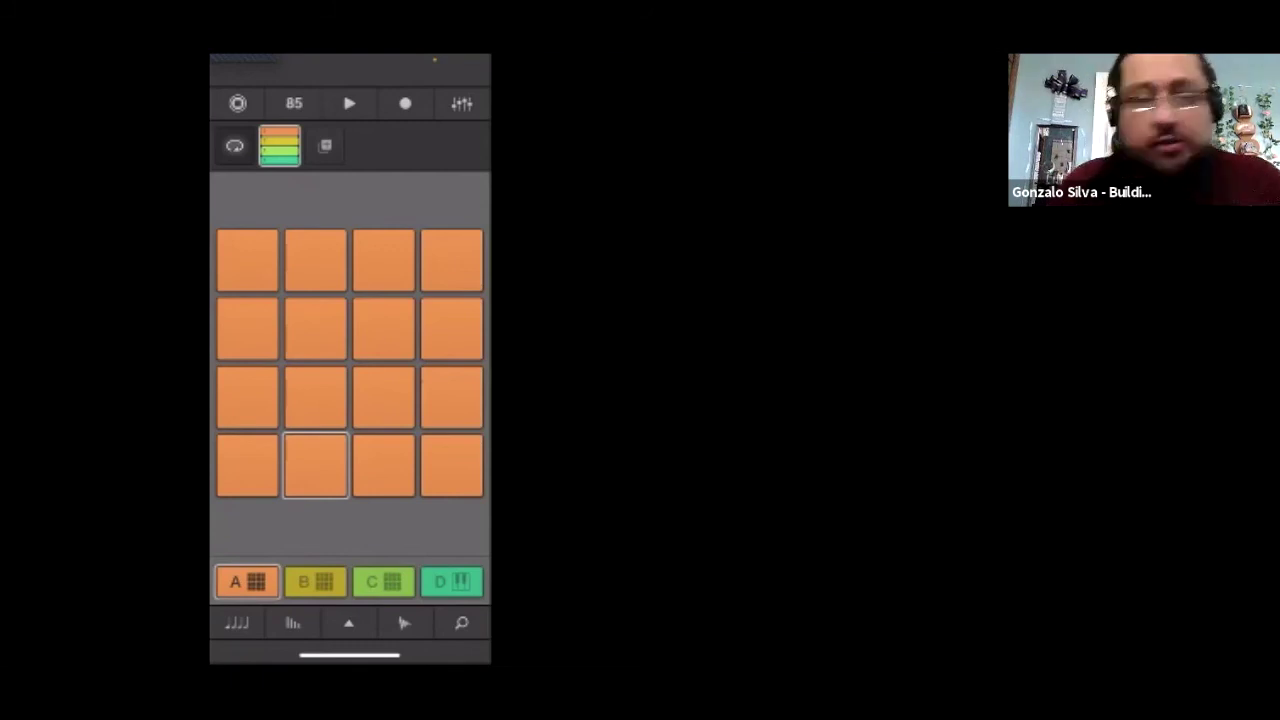
Step: Switch to the iMaschine 2 mobile app, play several group A pads, and start and stop the pattern playback
{"action": "left_click", "coordinate": [247, 465]}
{"action": "left_click", "coordinate": [315, 465]}
{"action": "left_click", "coordinate": [383, 465]}
{"action": "left_click", "coordinate": [451, 465]}
{"action": "left_click", "coordinate": [383, 397]}
{"action": "left_click", "coordinate": [315, 397]}
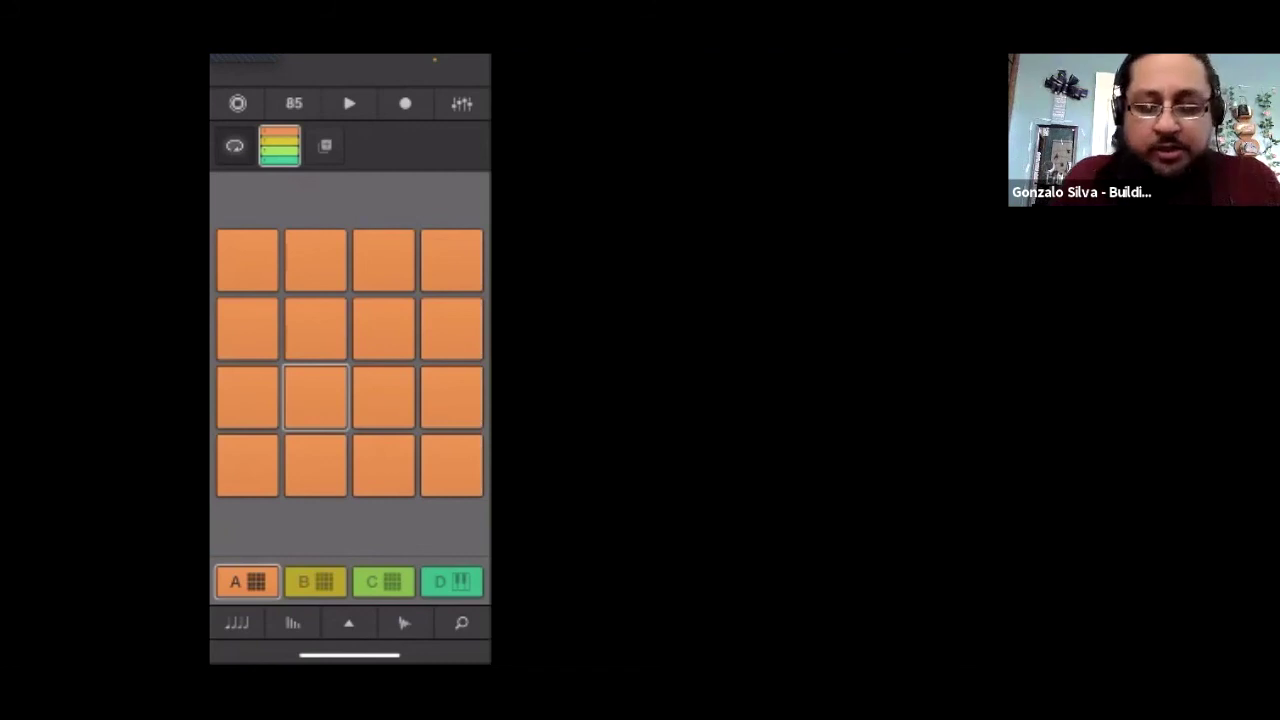
{"action": "left_click", "coordinate": [349, 103]}
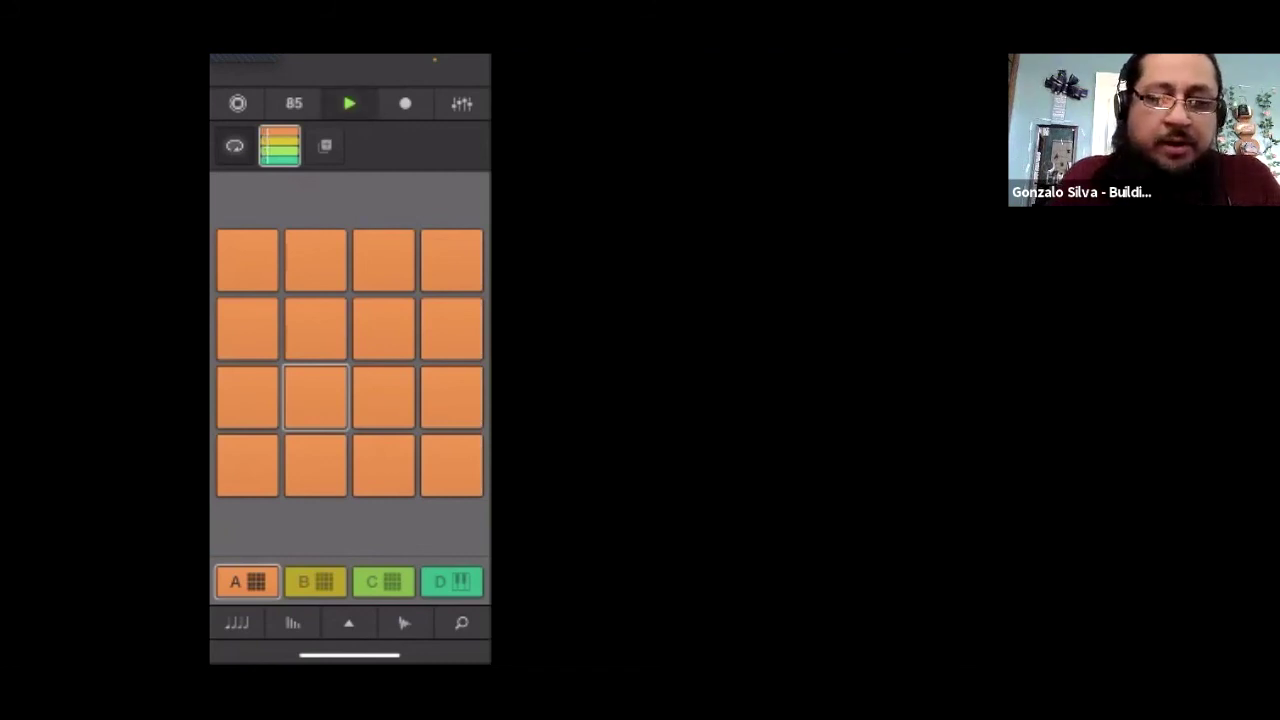
{"action": "left_click", "coordinate": [349, 103]}
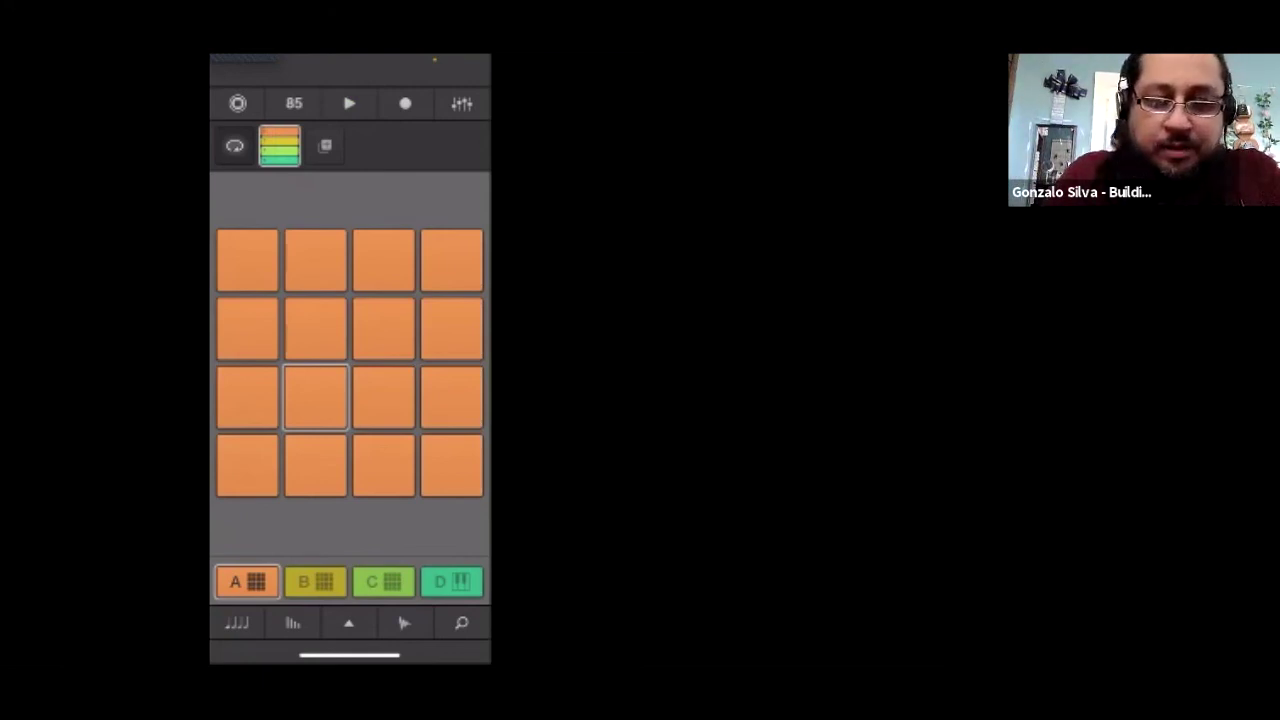
Step: Look at the pads of groups B and C, and change group A from pads to keys
{"action": "left_click", "coordinate": [315, 581]}
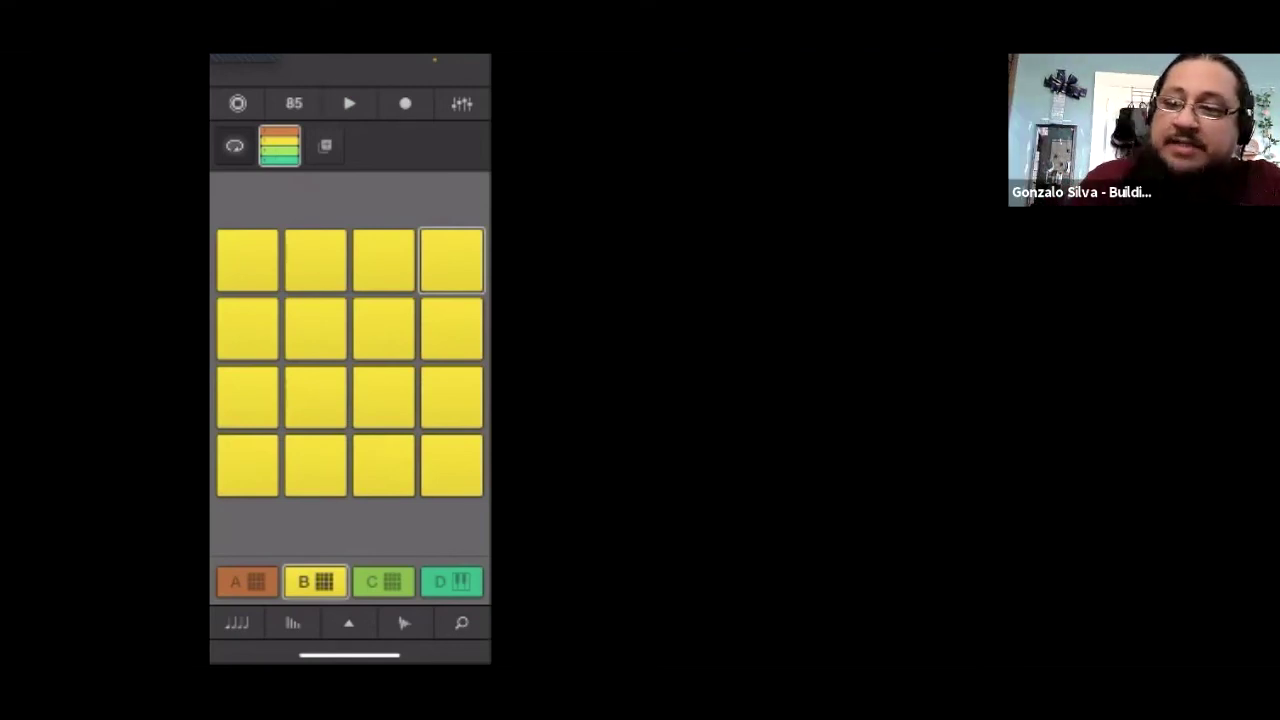
{"action": "left_click", "coordinate": [383, 581]}
{"action": "left_click", "coordinate": [247, 581]}
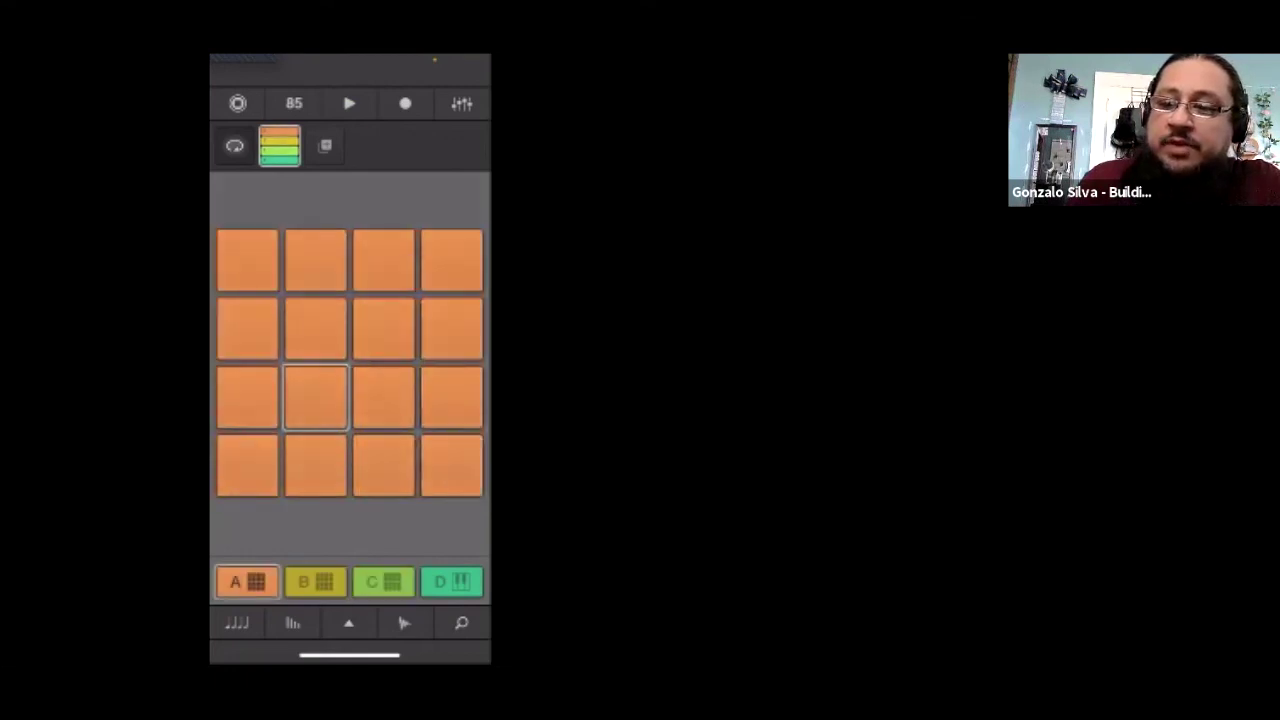
{"action": "left_click", "coordinate": [247, 581]}
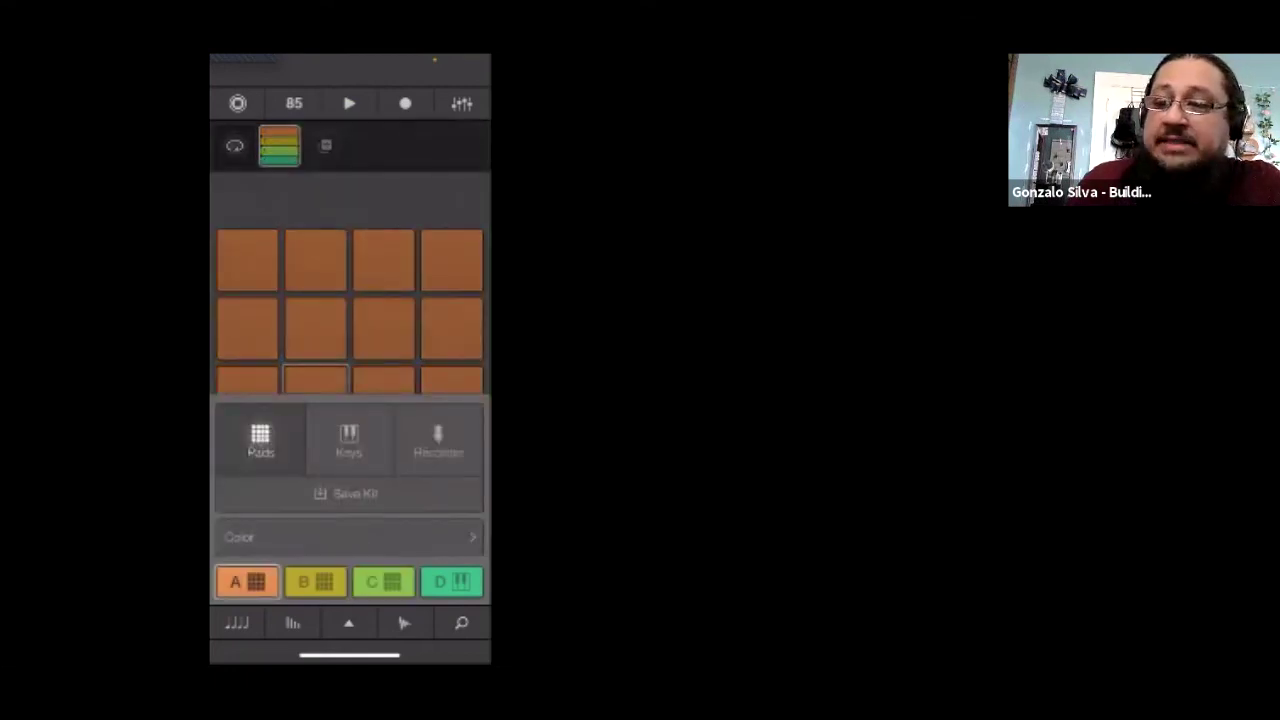
{"action": "left_click", "coordinate": [349, 440]}
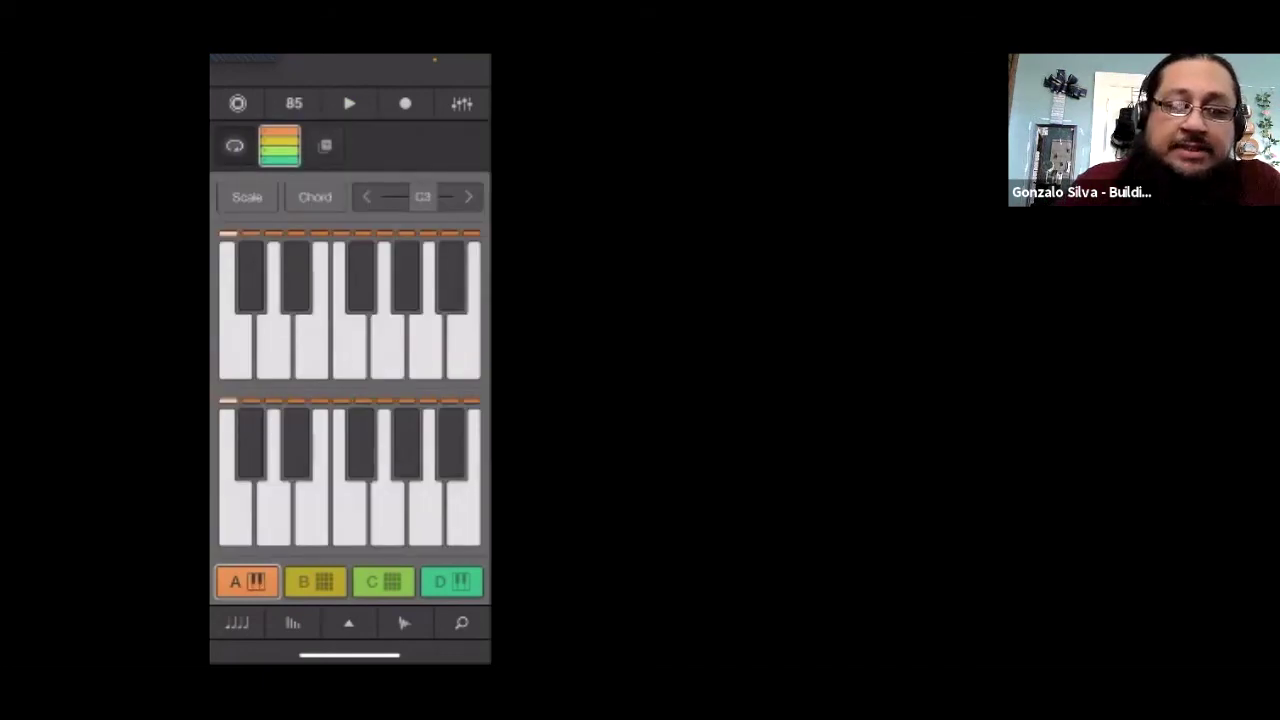
Step: Look through group A's note repeat rates, pattern options and sound editing pages
{"action": "left_click", "coordinate": [236, 622]}
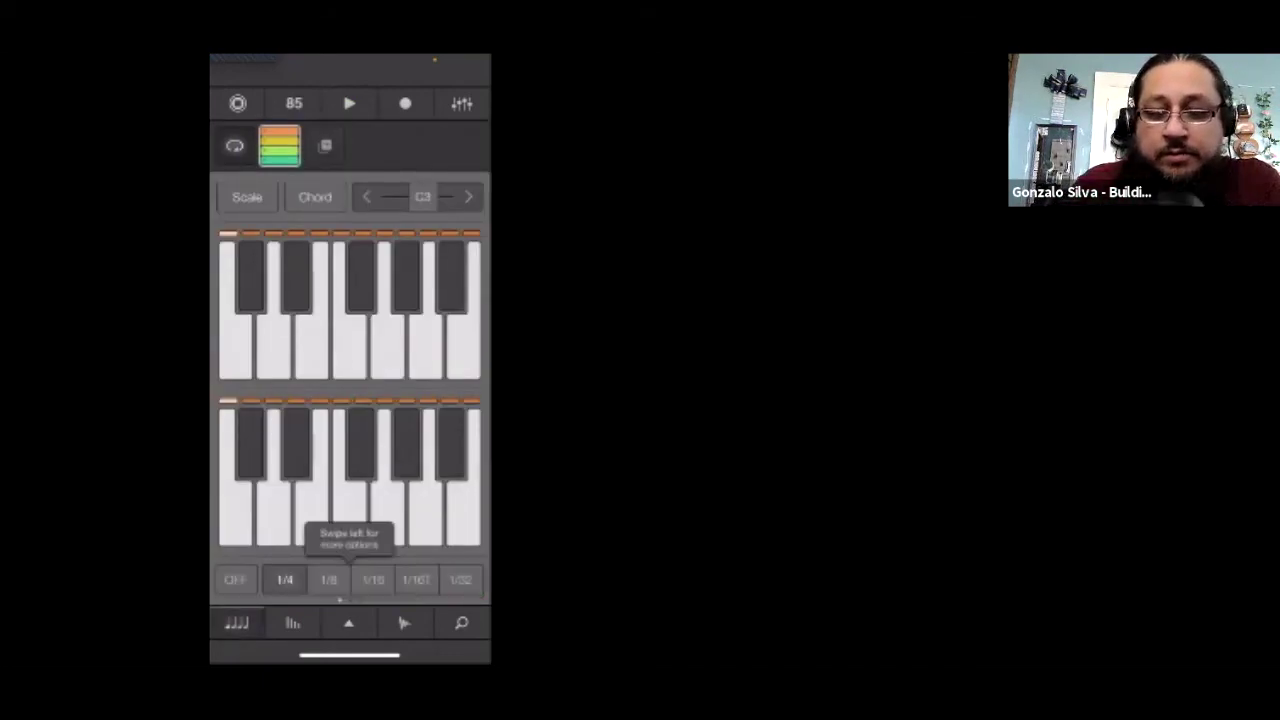
{"action": "left_click", "coordinate": [292, 622]}
{"action": "left_click", "coordinate": [348, 622]}
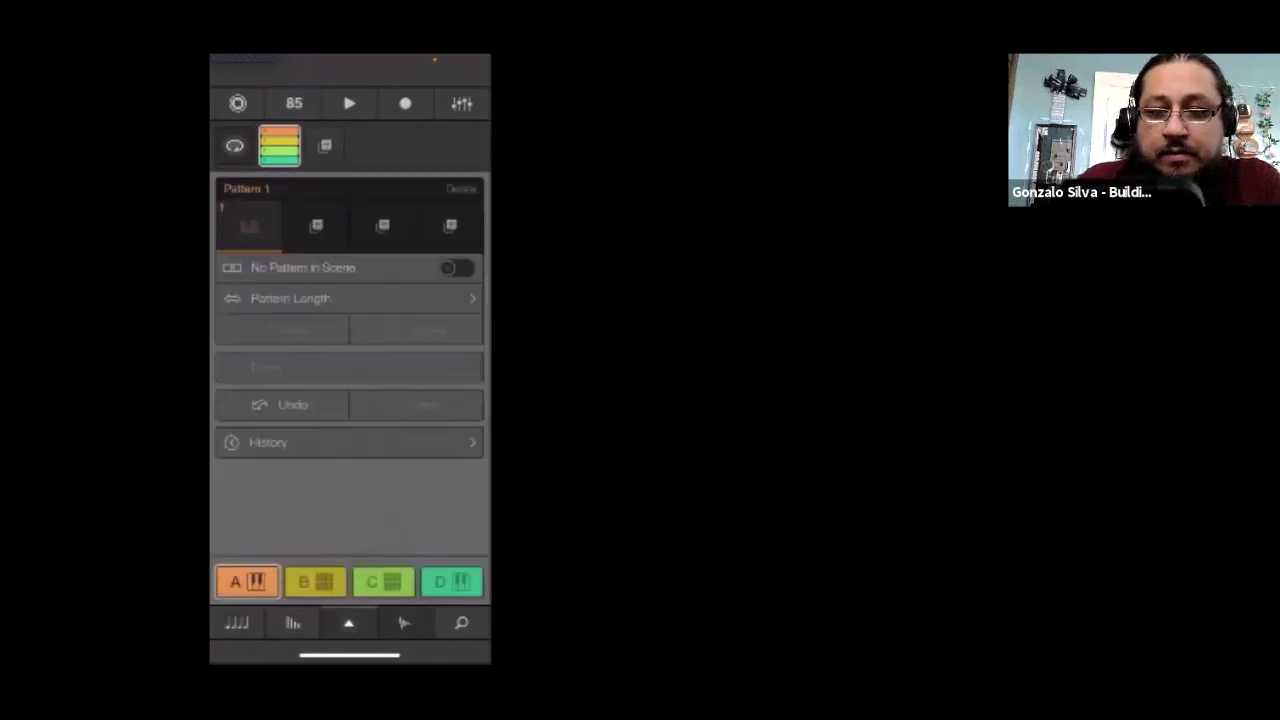
{"action": "left_click", "coordinate": [404, 622]}
Step: Browse the Keys instruments, try Chord EPnBass, and load Grimey Grand for group A
{"action": "left_click", "coordinate": [461, 622]}
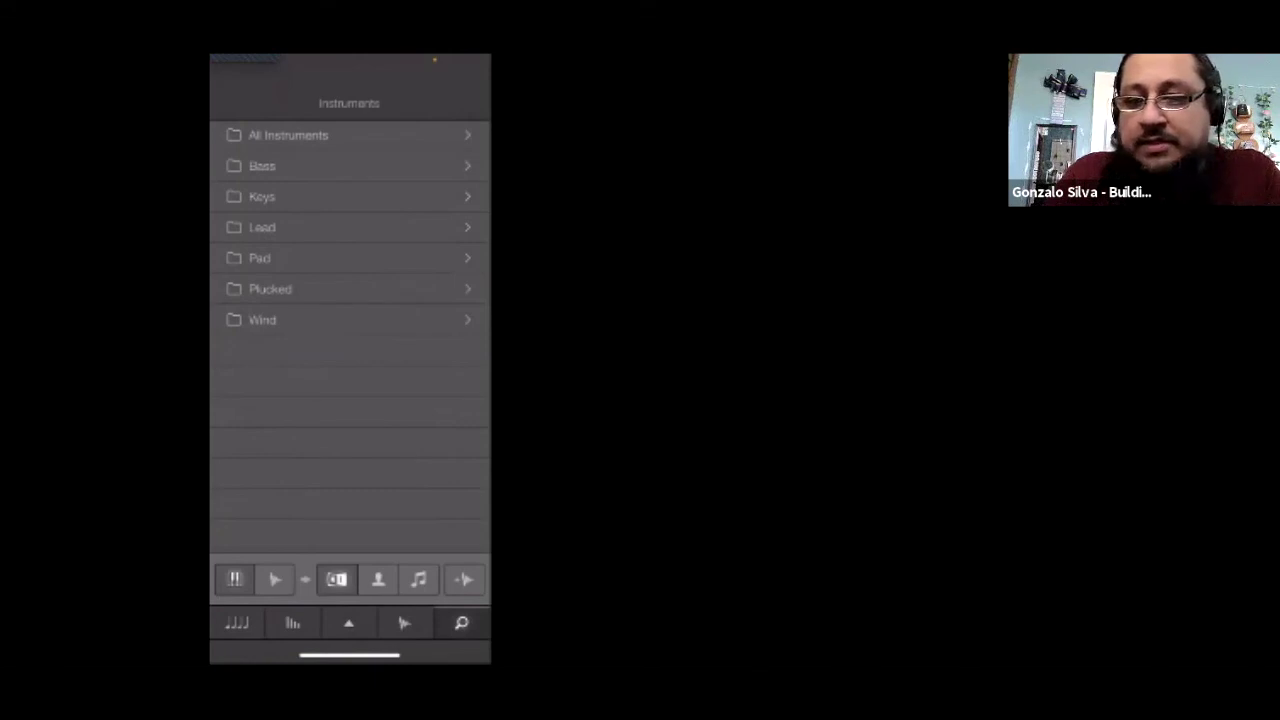
{"action": "left_click", "coordinate": [349, 196]}
{"action": "left_click", "coordinate": [349, 211]}
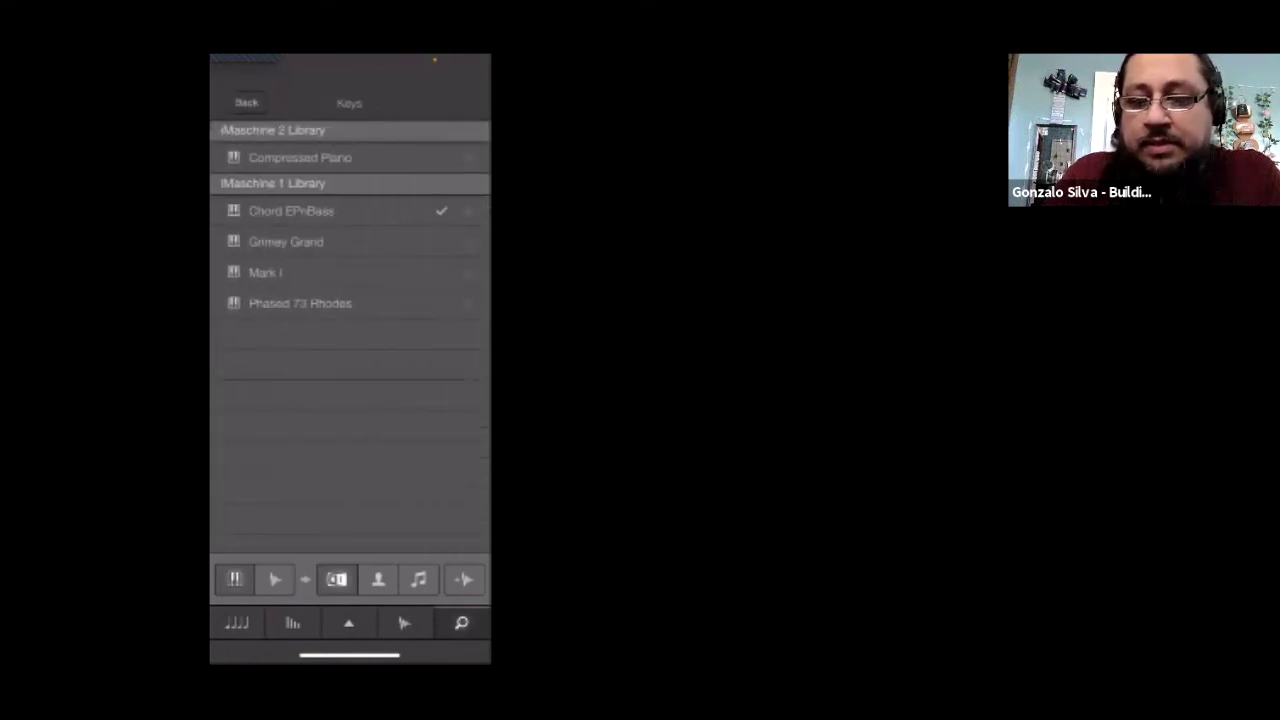
{"action": "left_click", "coordinate": [349, 241]}
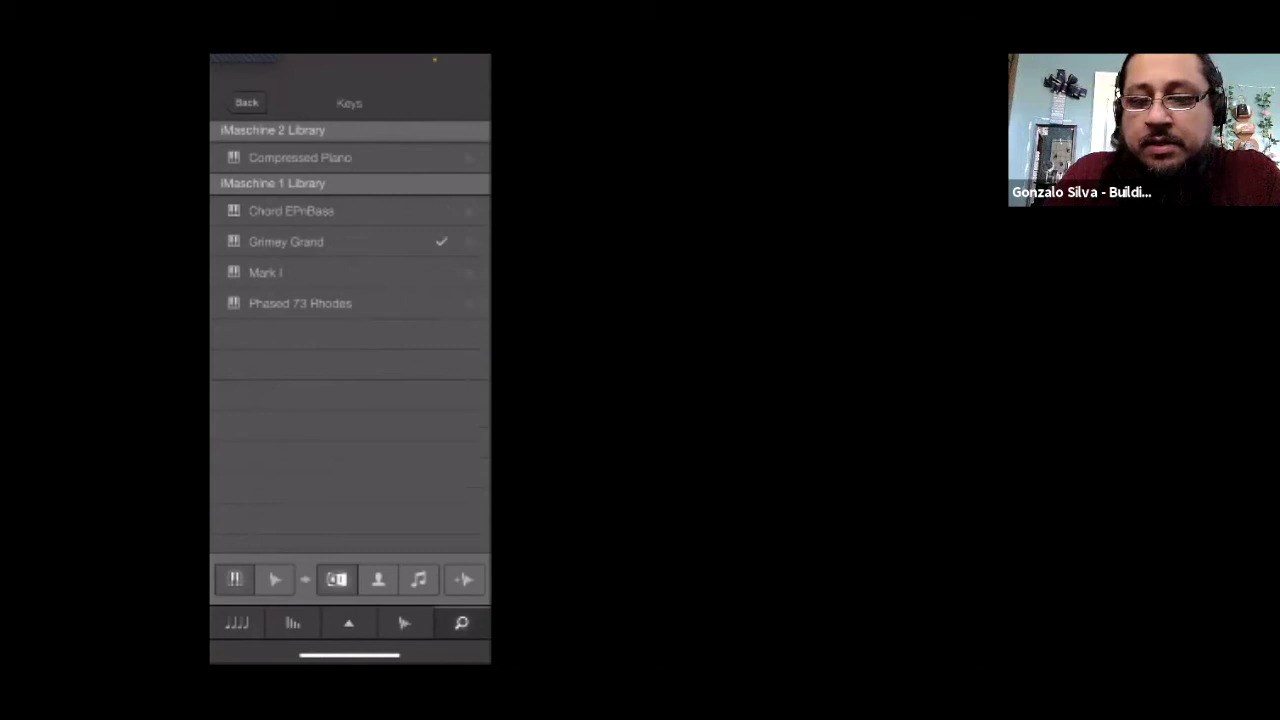
Step: Try the Mark I and Phased 73 Rhodes instruments, load Compressed Piano for group A and mark it as a favorite
{"action": "left_click", "coordinate": [349, 272]}
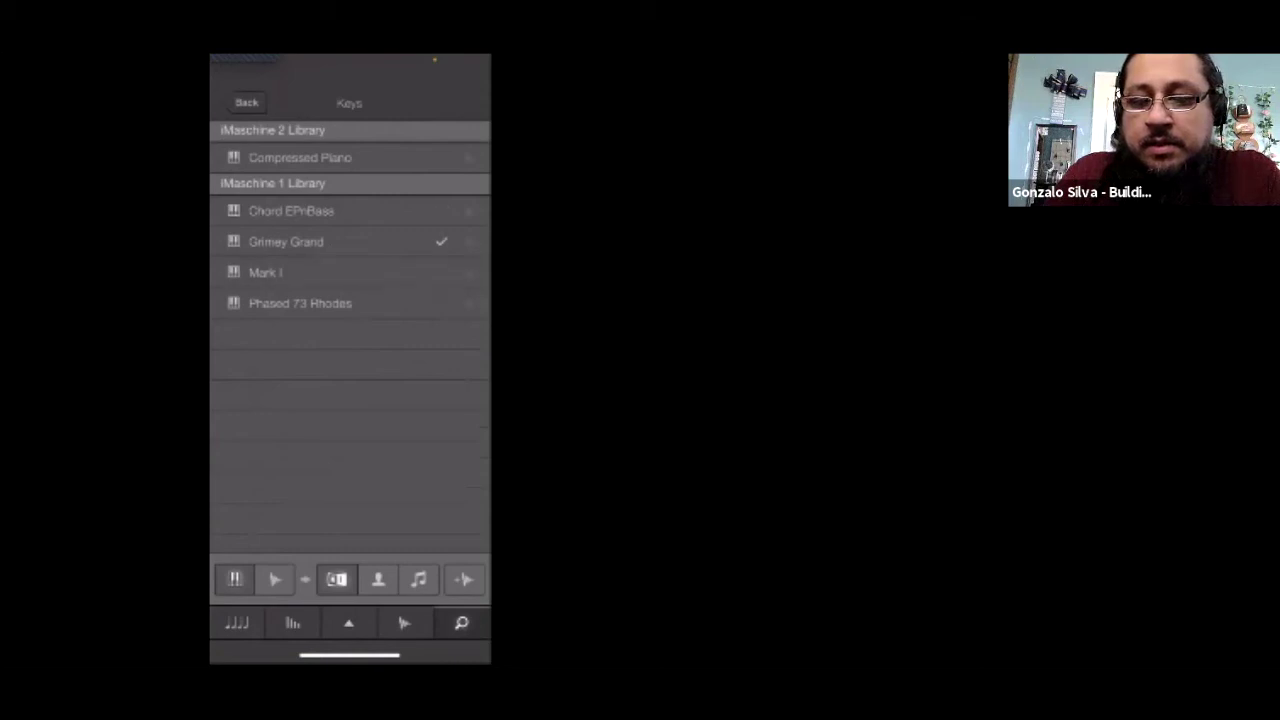
{"action": "left_click", "coordinate": [349, 303]}
{"action": "left_click", "coordinate": [300, 157]}
{"action": "left_click", "coordinate": [468, 157]}
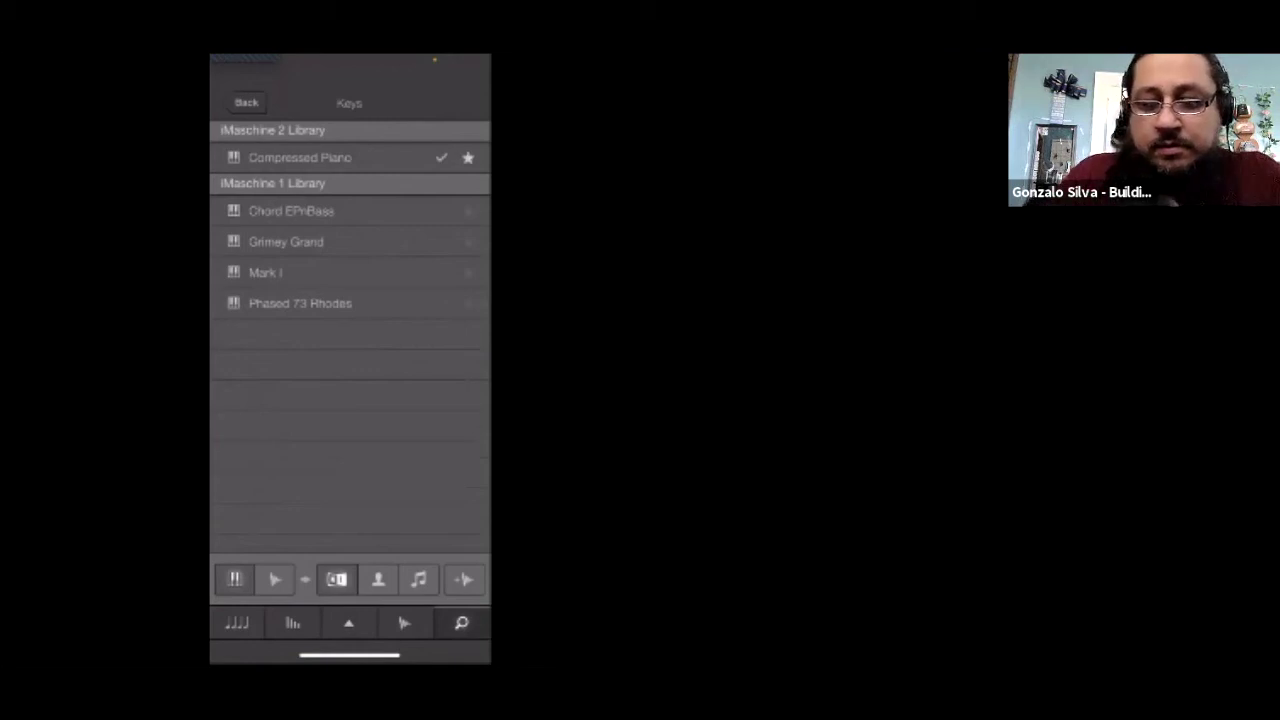
Step: Look at the sample recording page for Compressed Piano and the other sound pages of group A
{"action": "left_click", "coordinate": [348, 622]}
{"action": "left_click", "coordinate": [404, 622]}
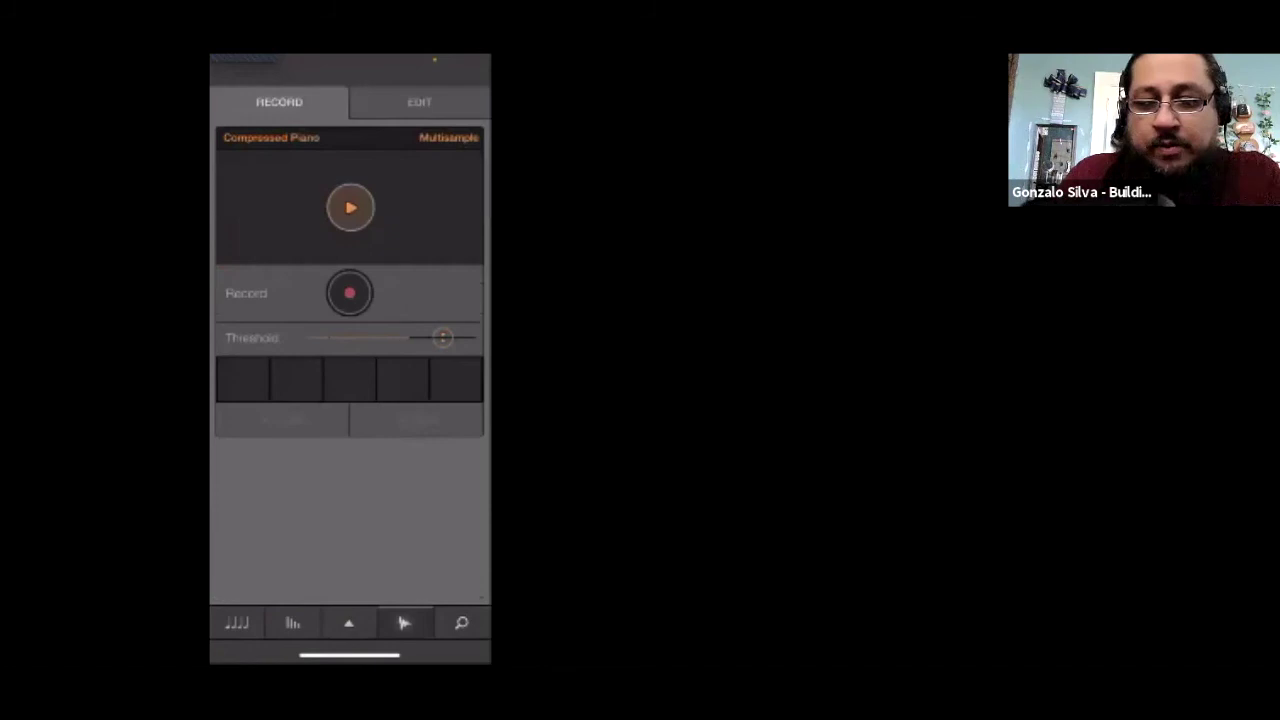
{"action": "left_click", "coordinate": [292, 623]}
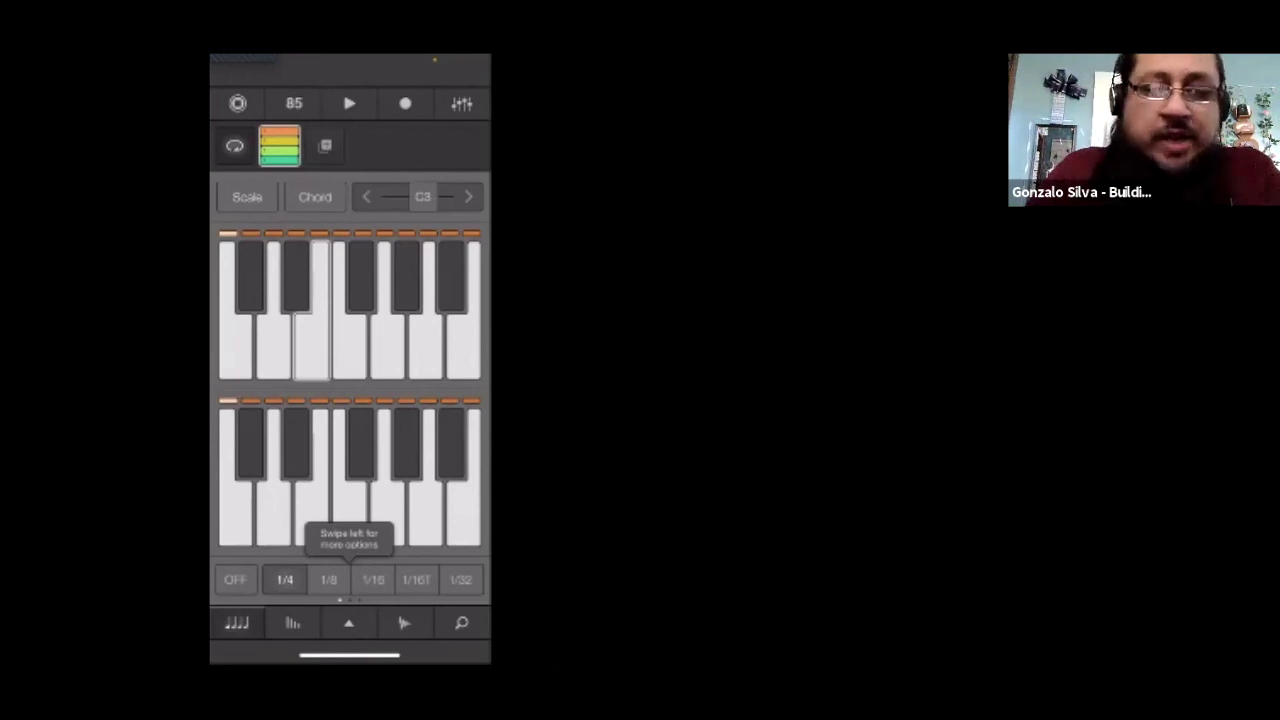
Step: Open the keyboard's scale settings and set the root note to D
{"action": "left_click", "coordinate": [247, 197]}
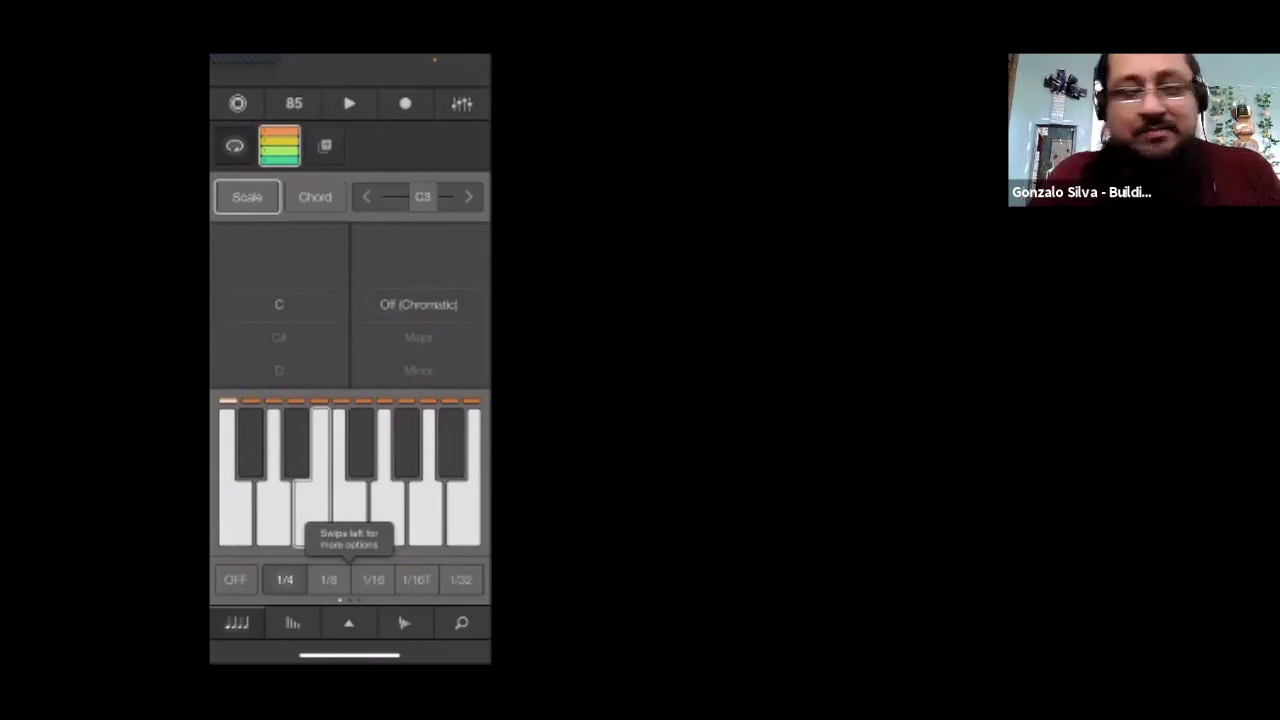
{"action": "scroll", "coordinate": [279, 304], "scroll_direction": "down", "scroll_amount": 3}
{"action": "scroll", "coordinate": [279, 304], "scroll_direction": "up", "scroll_amount": 2}
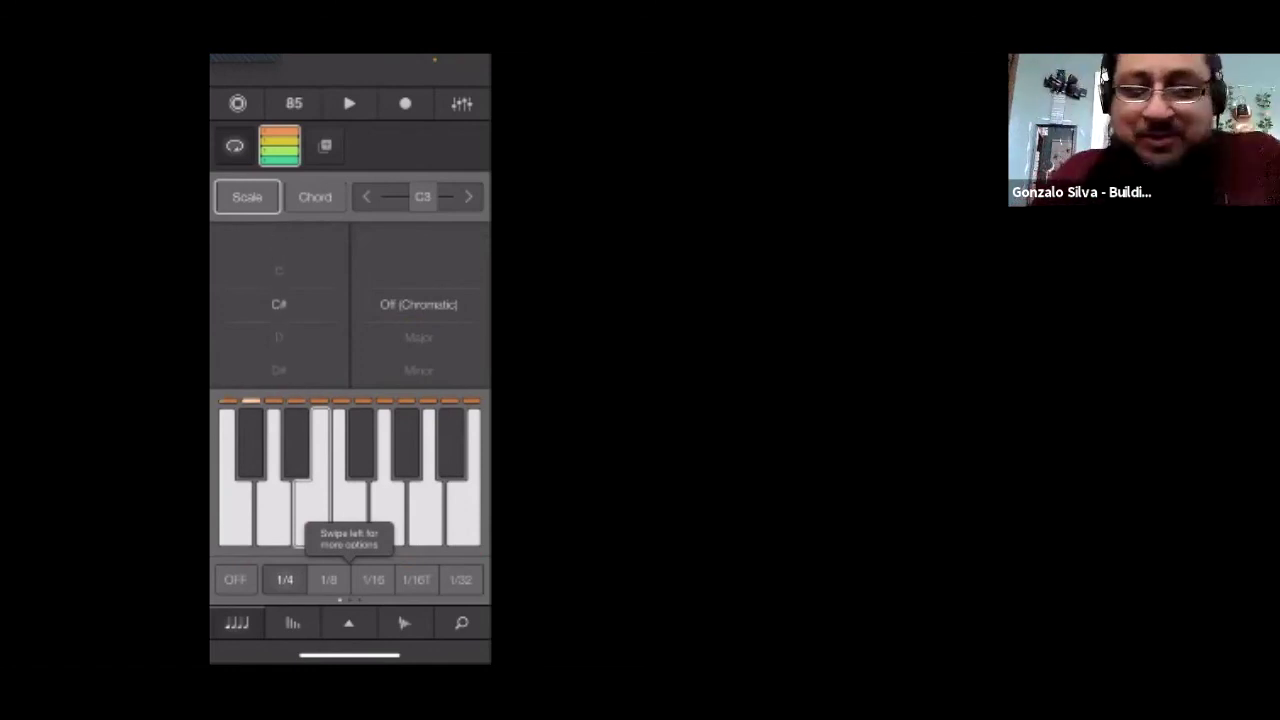
{"action": "scroll", "coordinate": [279, 304], "scroll_direction": "down", "scroll_amount": 1}
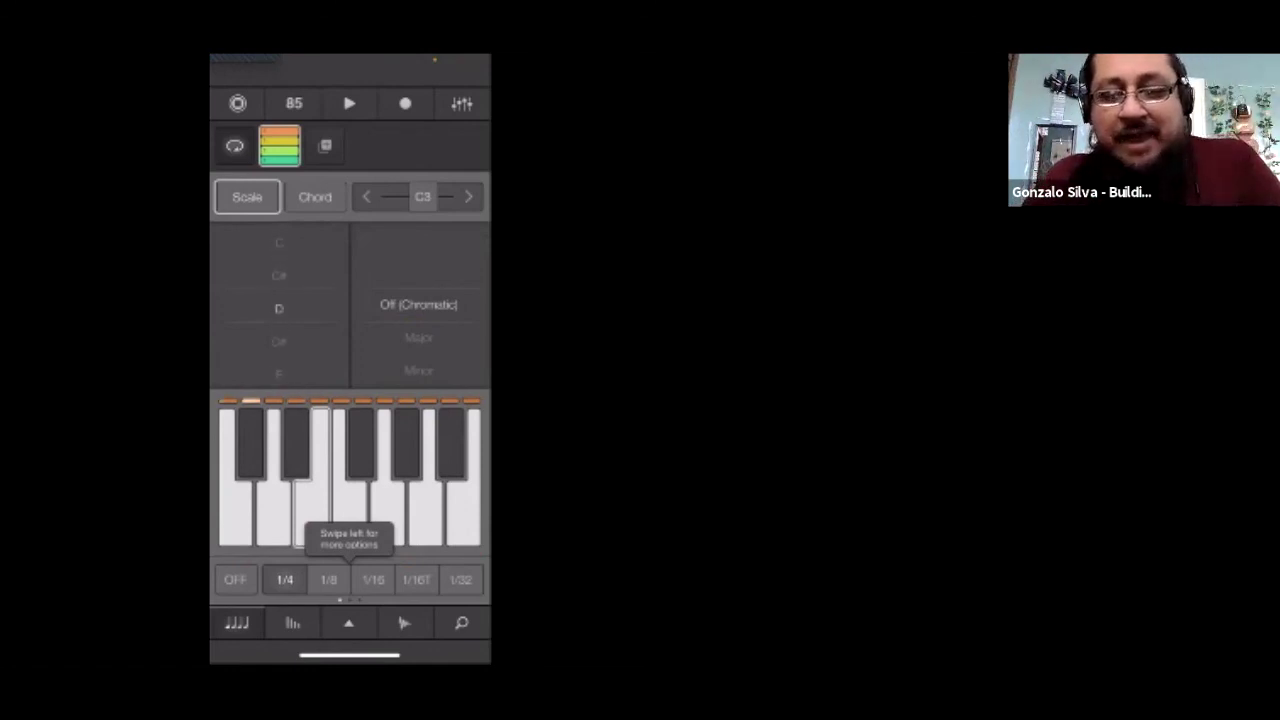
Step: Play several white keys on the keyboard to hear the Compressed Piano sound
{"action": "left_click", "coordinate": [388, 505]}
{"action": "left_click", "coordinate": [274, 505]}
{"action": "left_click", "coordinate": [236, 505]}
{"action": "left_click", "coordinate": [426, 505]}
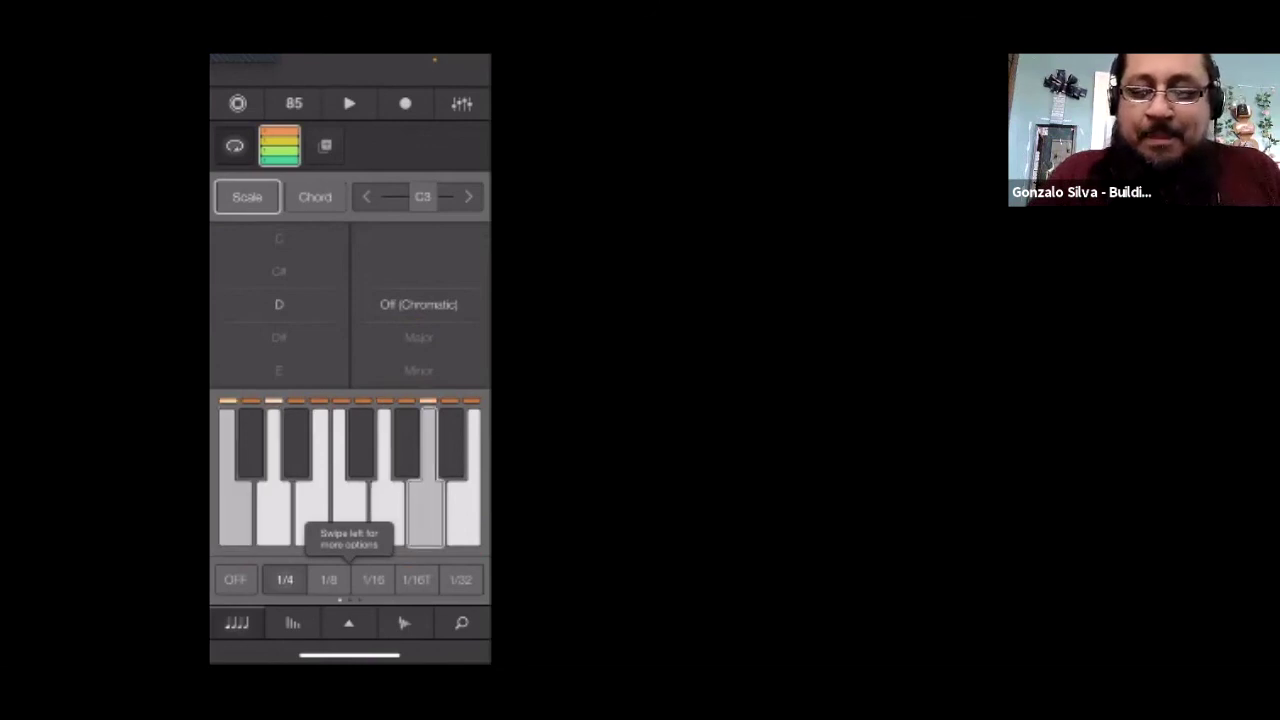
{"action": "left_click", "coordinate": [274, 505]}
{"action": "left_click", "coordinate": [350, 505]}
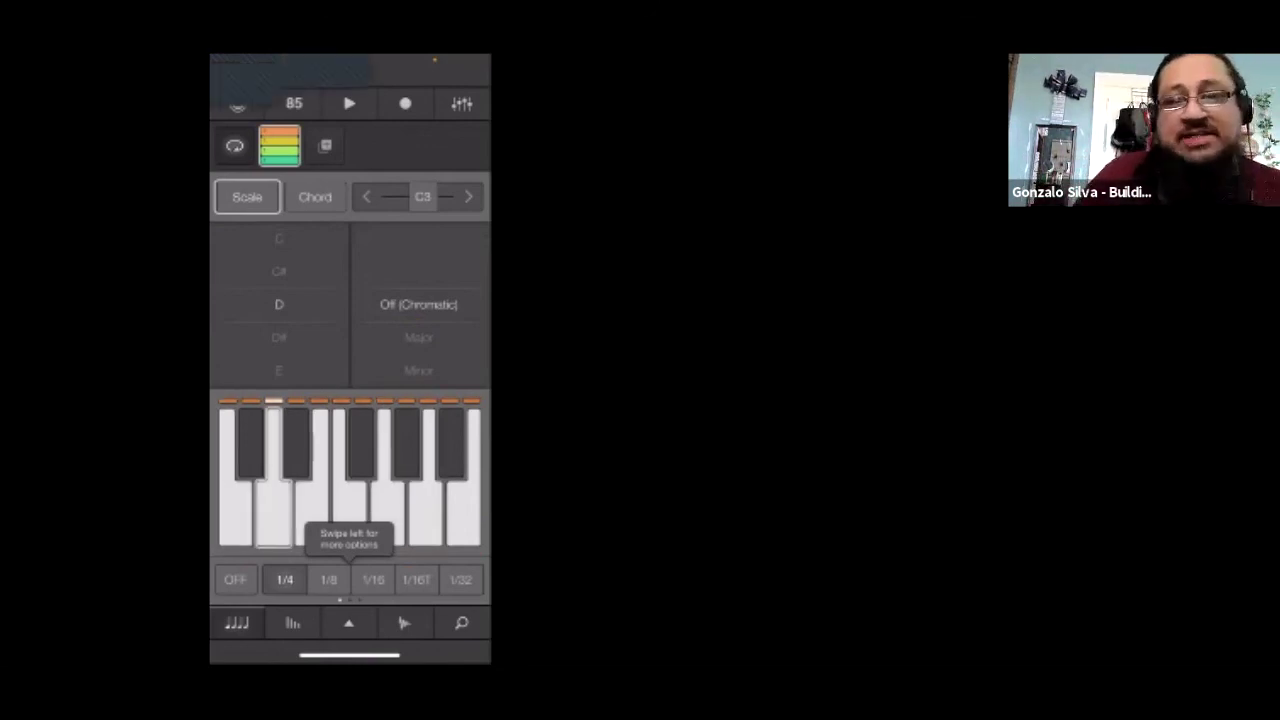